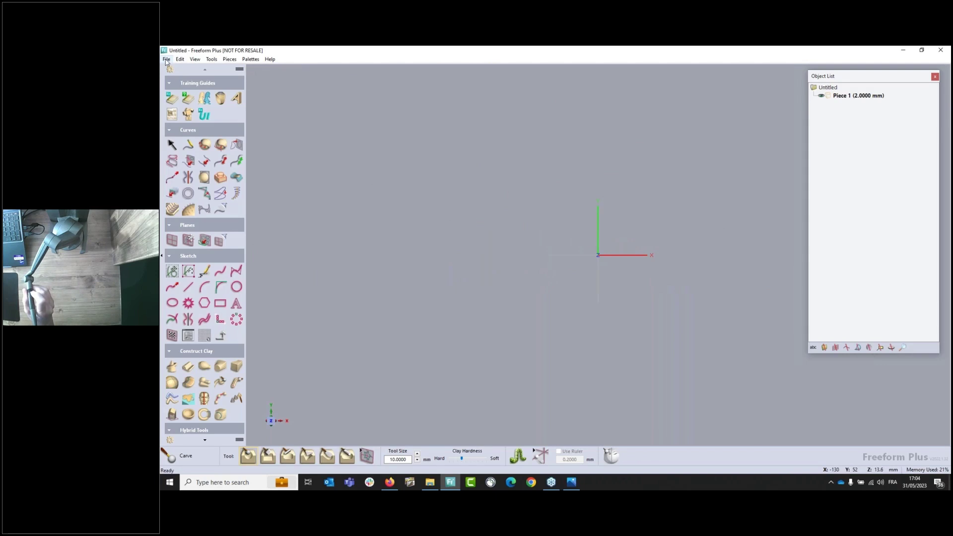
Load Mannequin male head.stl from the Desktop as a model to import
left_click(166, 59)
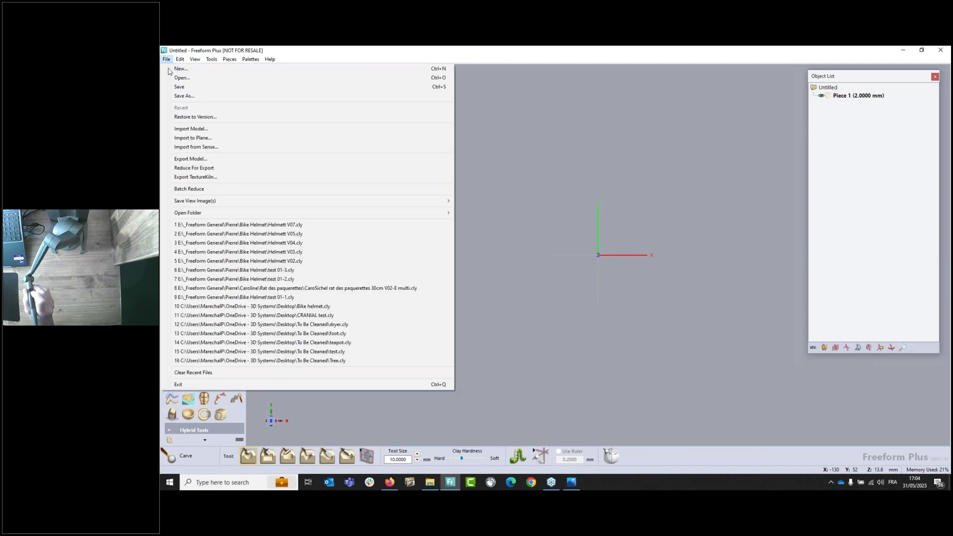
left_click(214, 130)
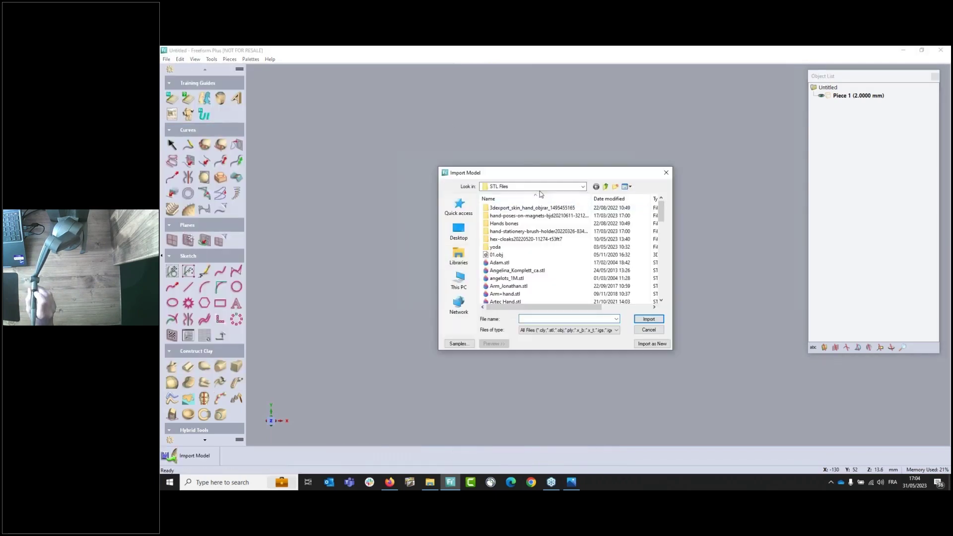
left_click(452, 236)
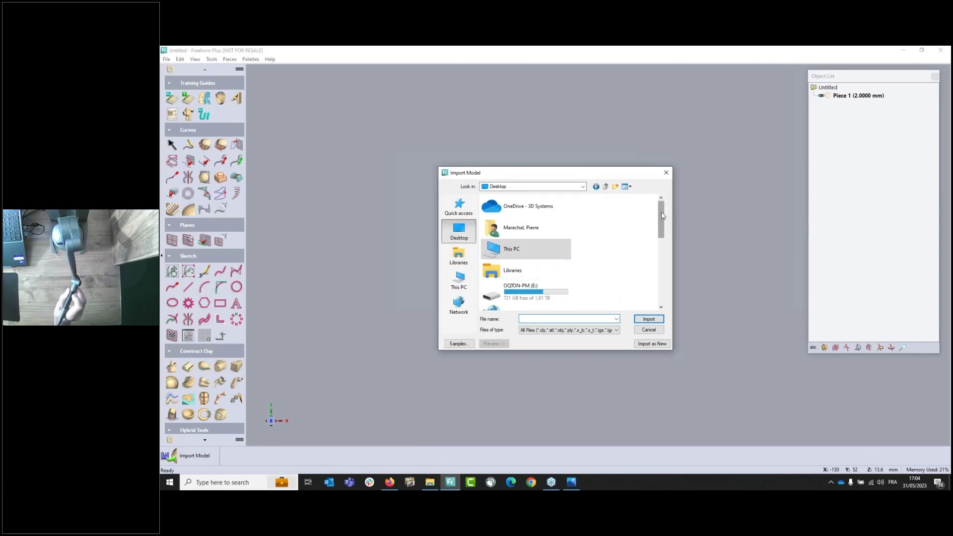
left_click_drag(660, 212, 664, 266)
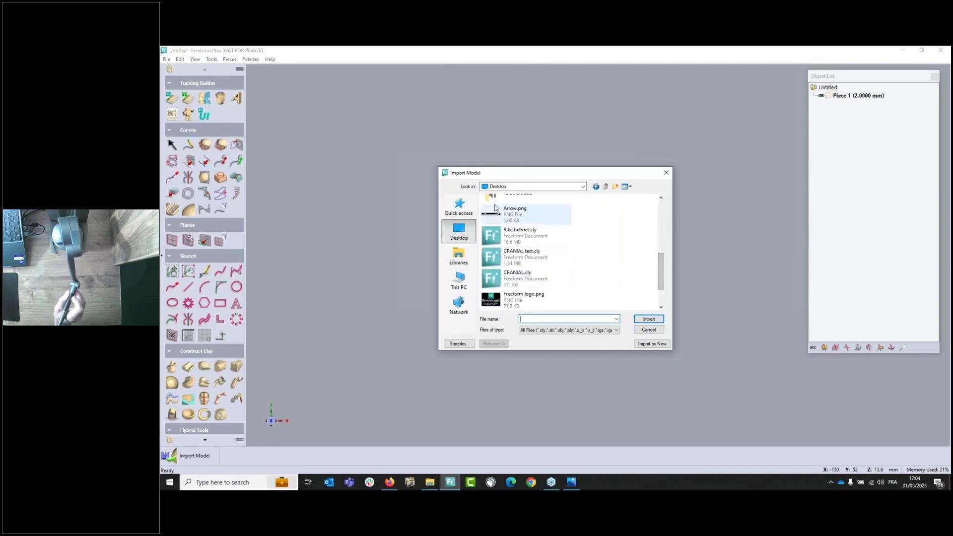
scroll(658, 255, "up", 2)
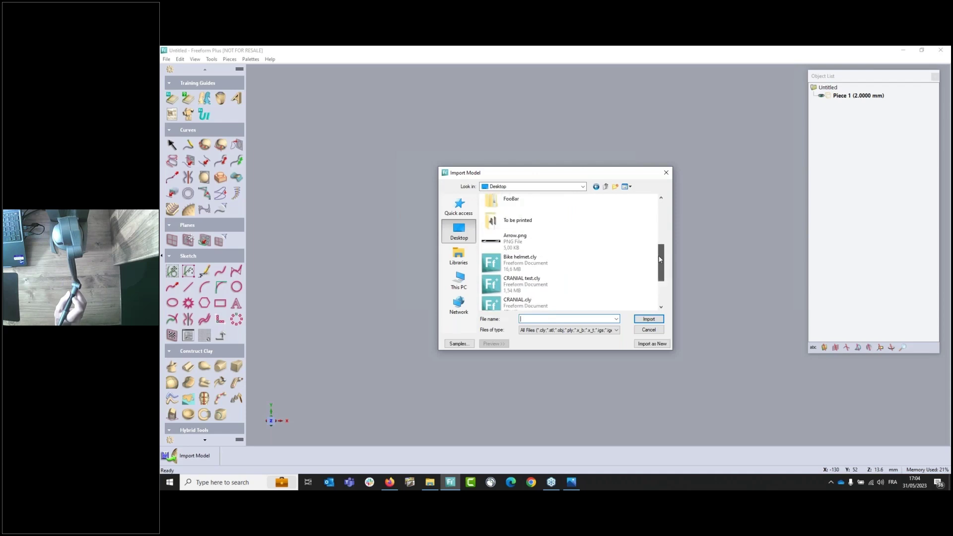
left_click_drag(658, 253, 657, 286)
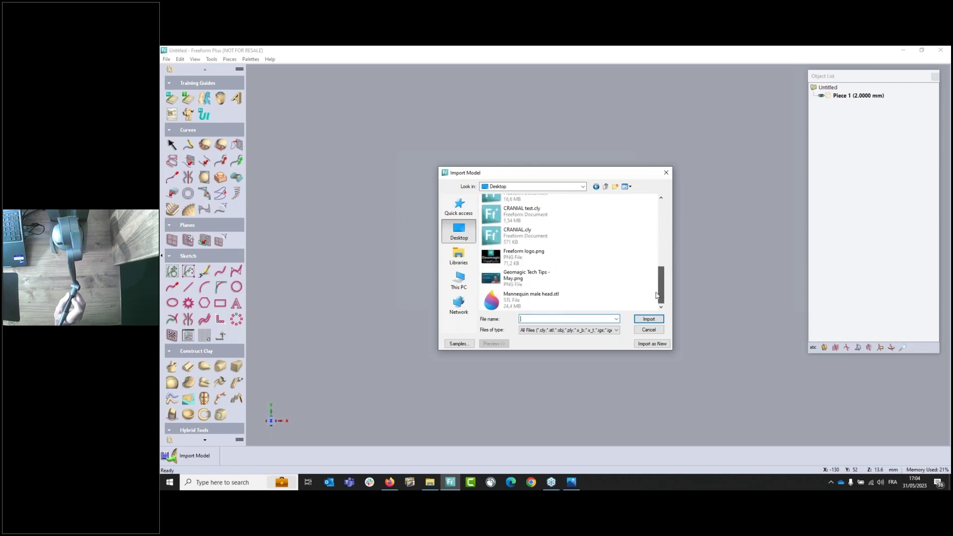
left_click(535, 304)
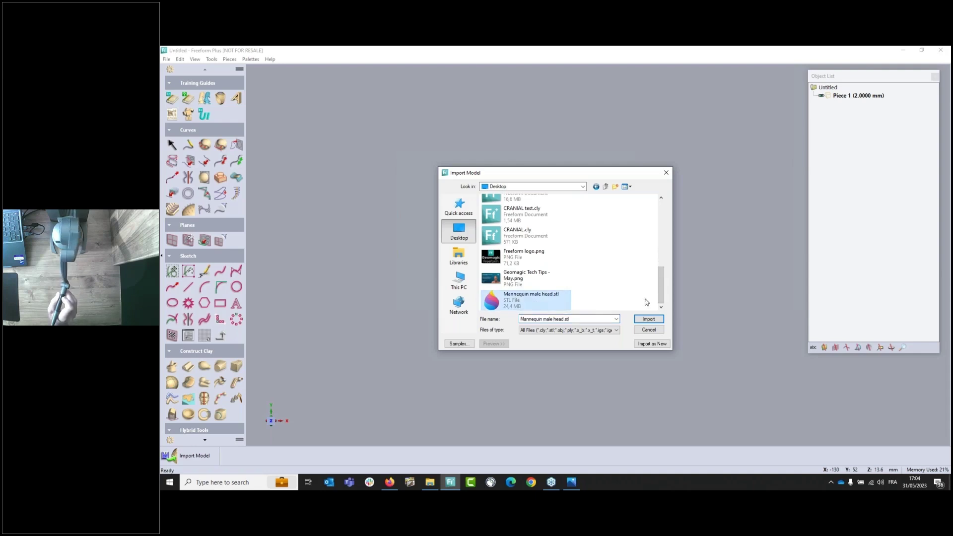
left_click(649, 319)
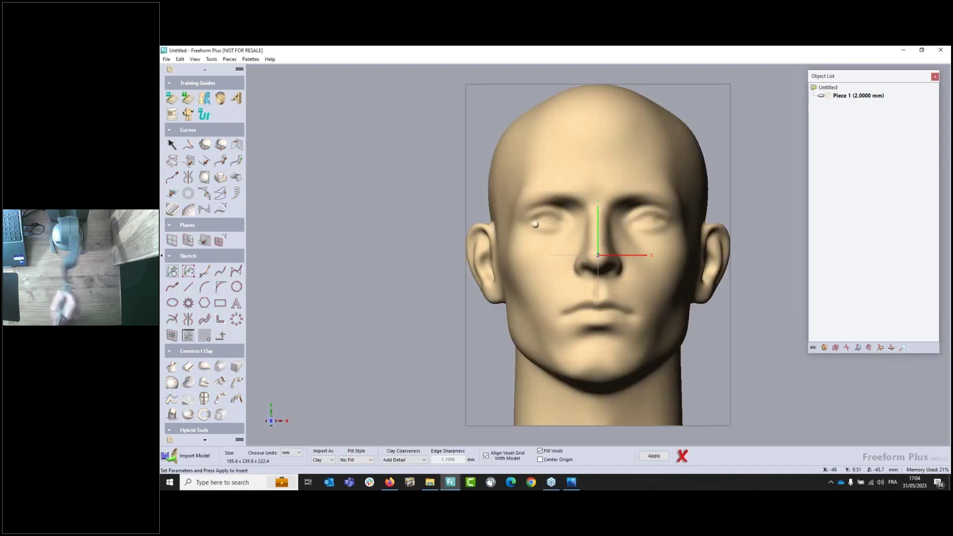
Set the mannequin head to import as Mesh and apply the import
left_click(322, 460)
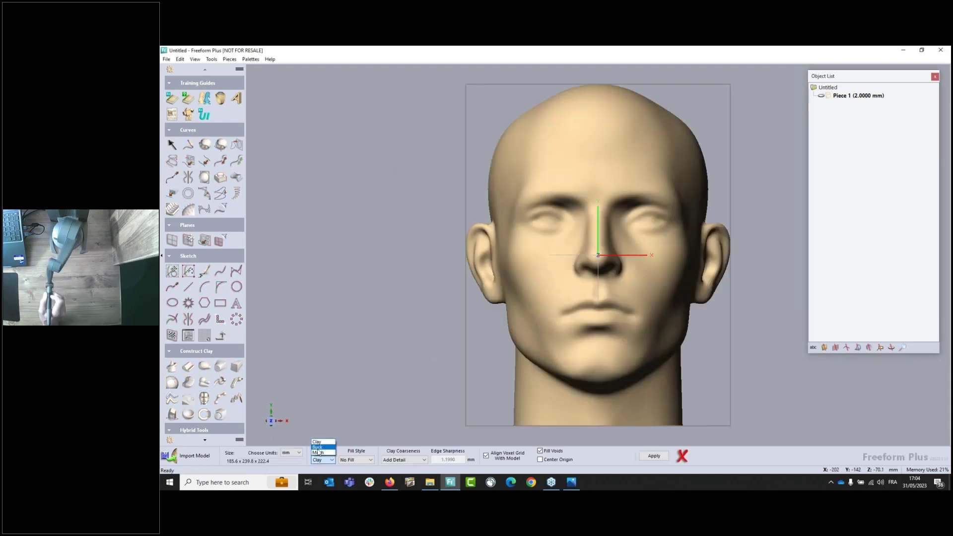
left_click(319, 453)
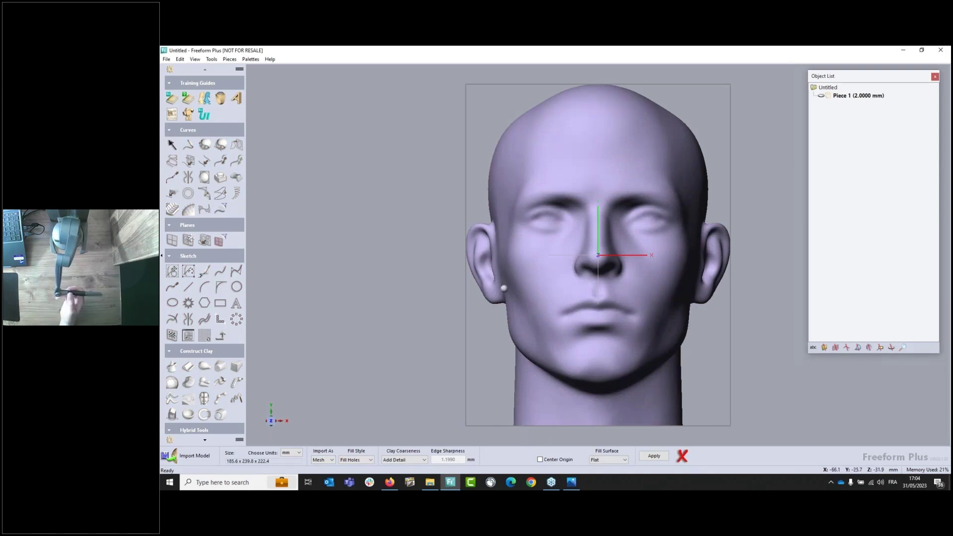
middle_click_drag(504, 288, 475, 280)
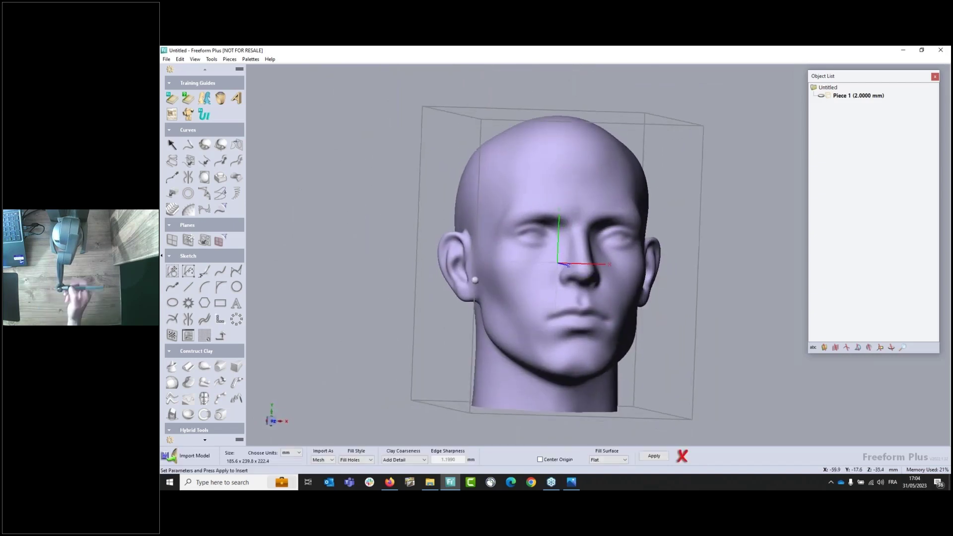
left_click(655, 456)
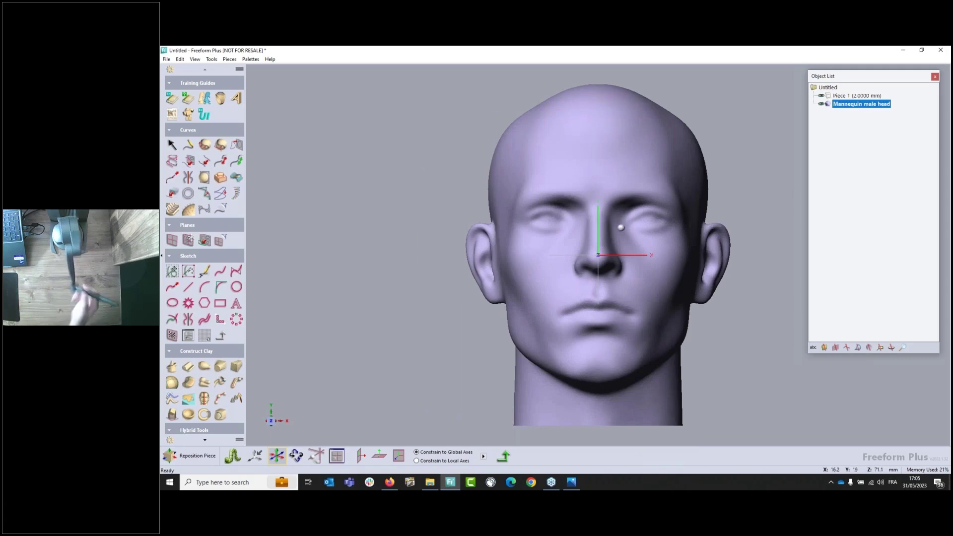
Copy the Mannequin male head mesh to clay with custom coarseness and an edge sharpness of 1 mm
middle_click_drag(621, 228, 493, 383)
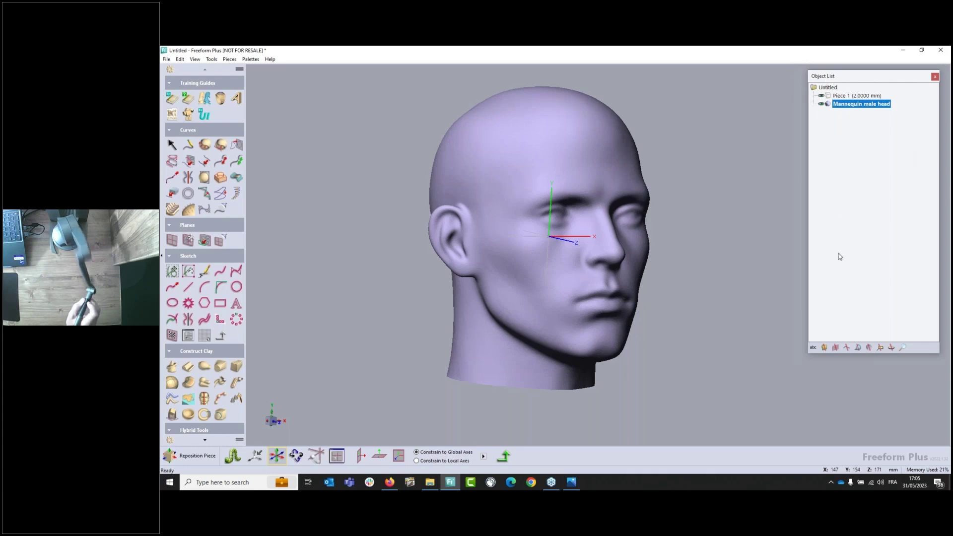
right_click(834, 105)
mouse_move(865, 129)
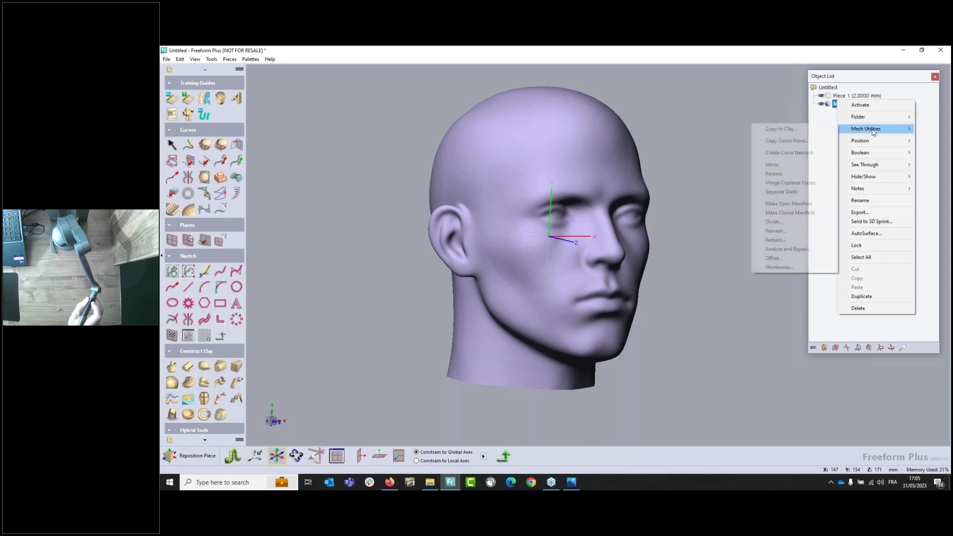
left_click(781, 129)
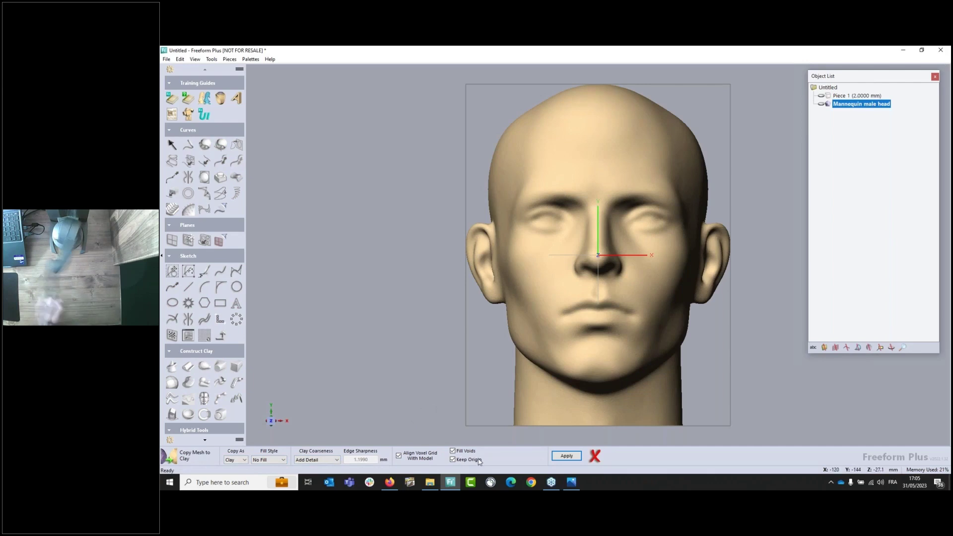
left_click(316, 460)
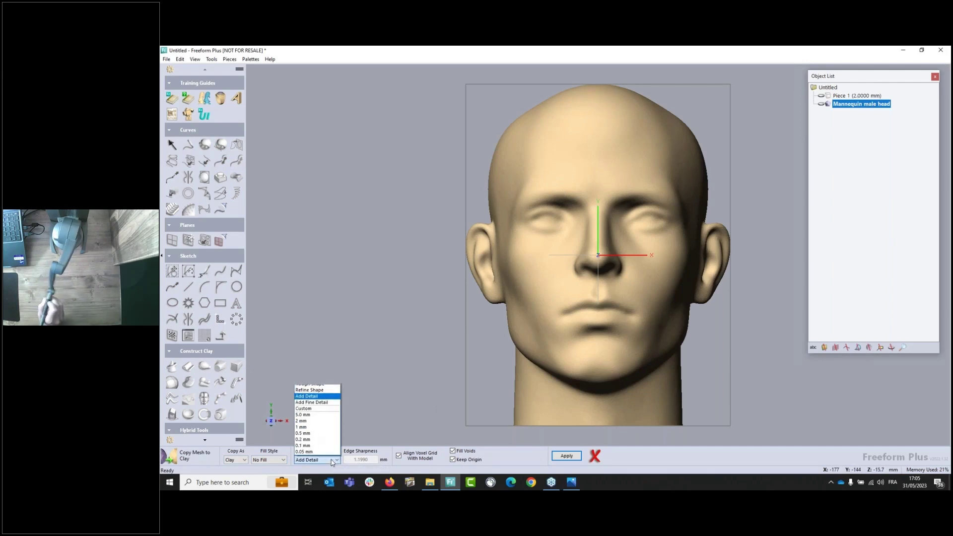
left_click(304, 408)
double_click(353, 460)
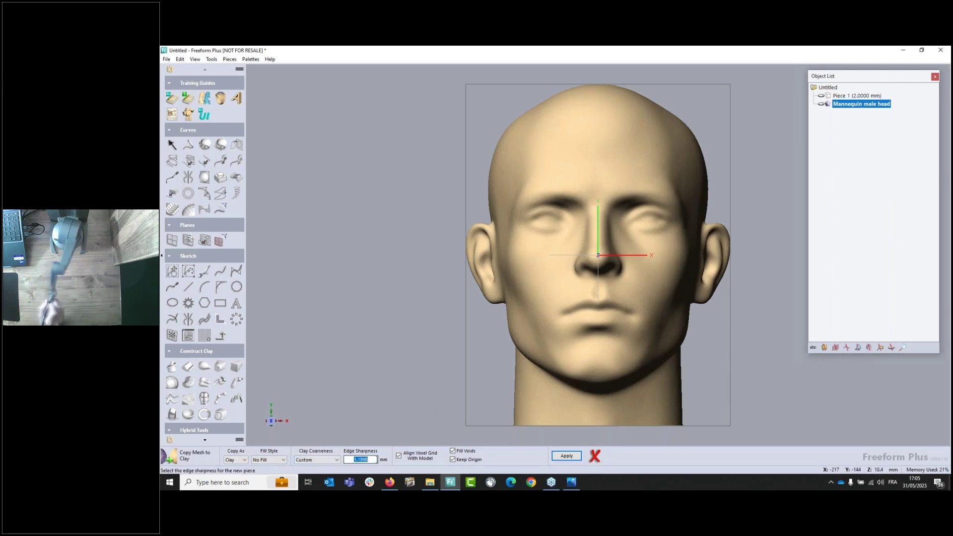
type("1")
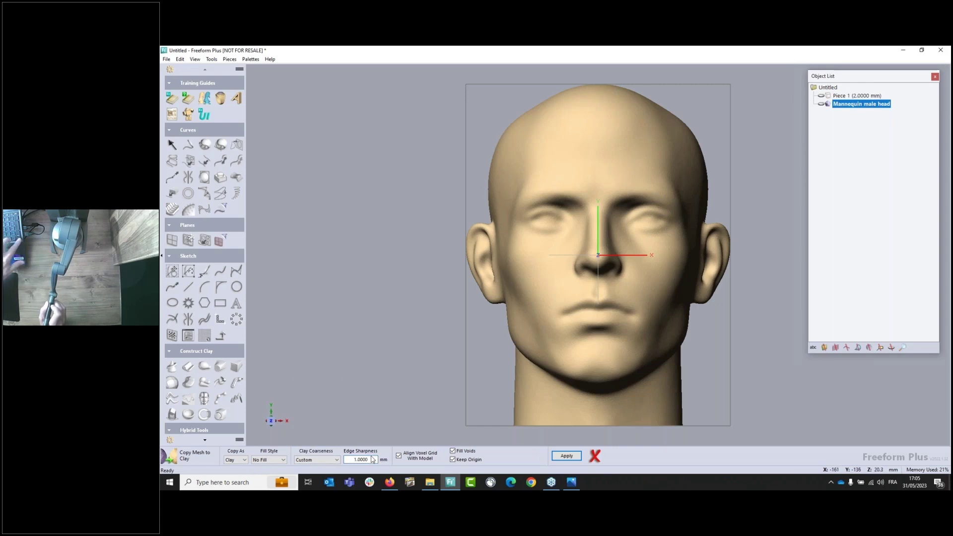
key("Return")
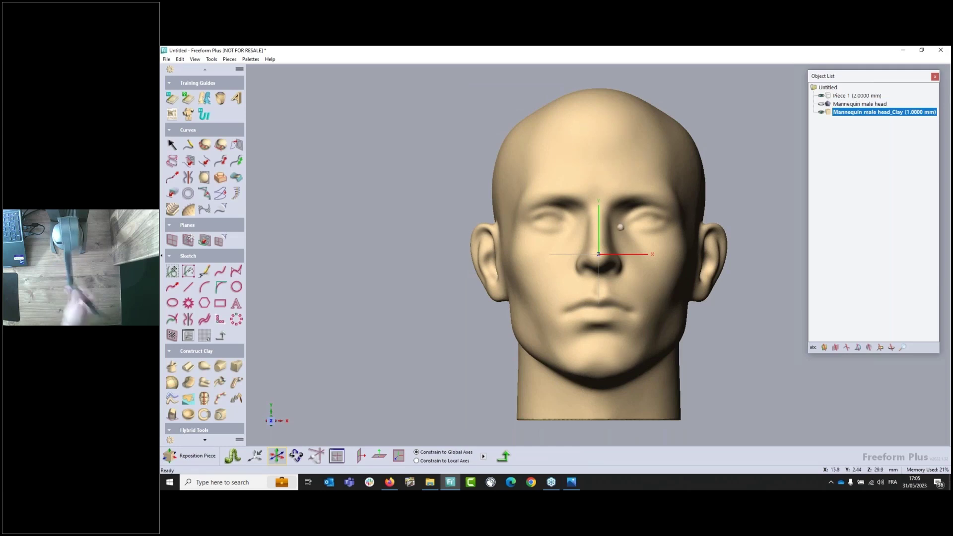
Create a side-facing plane through the clay head and start a sketch on it
middle_click_drag(602, 257, 557, 255)
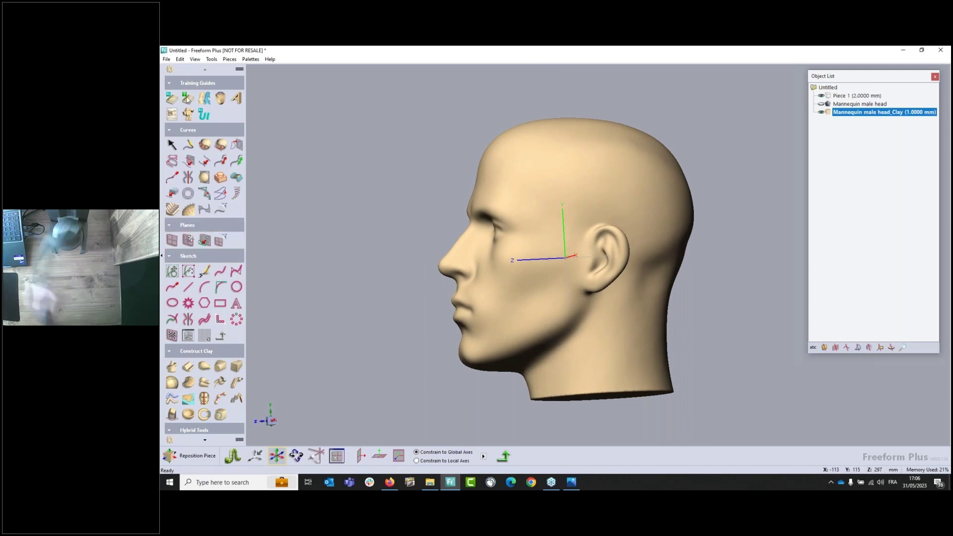
left_click(172, 242)
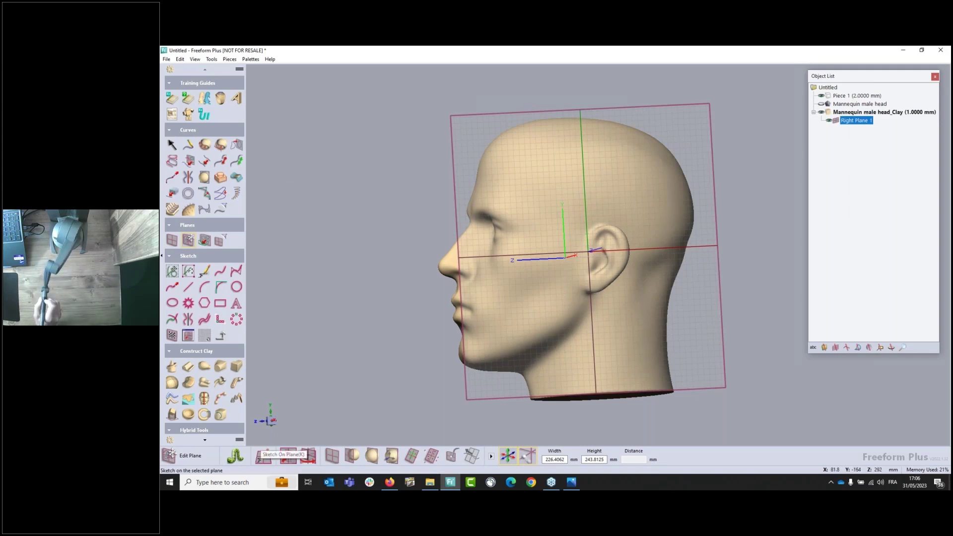
left_click(260, 455)
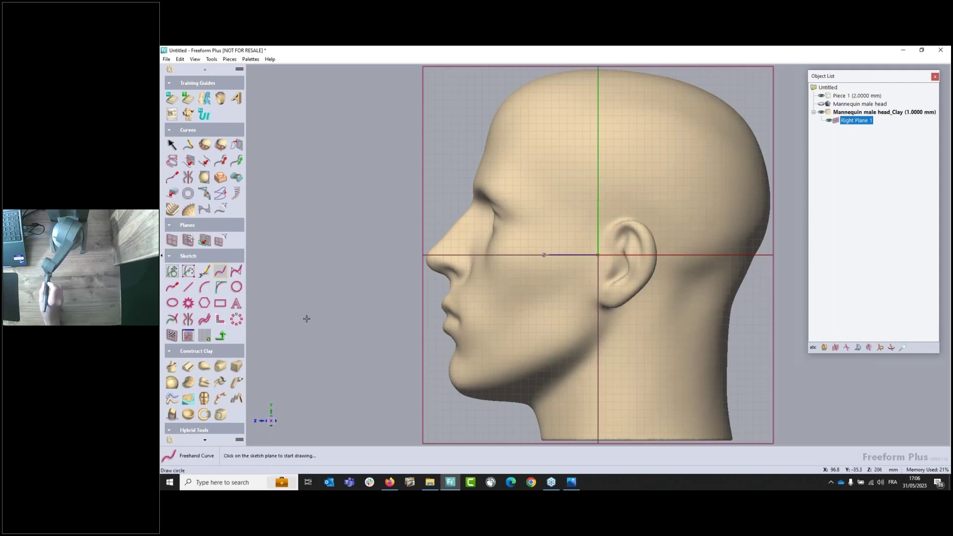
Sketch a freehand curve about 96 mm long around the ear's outer edge, from its upper front to the lobe
middle_click_drag(521, 292, 342, 335)
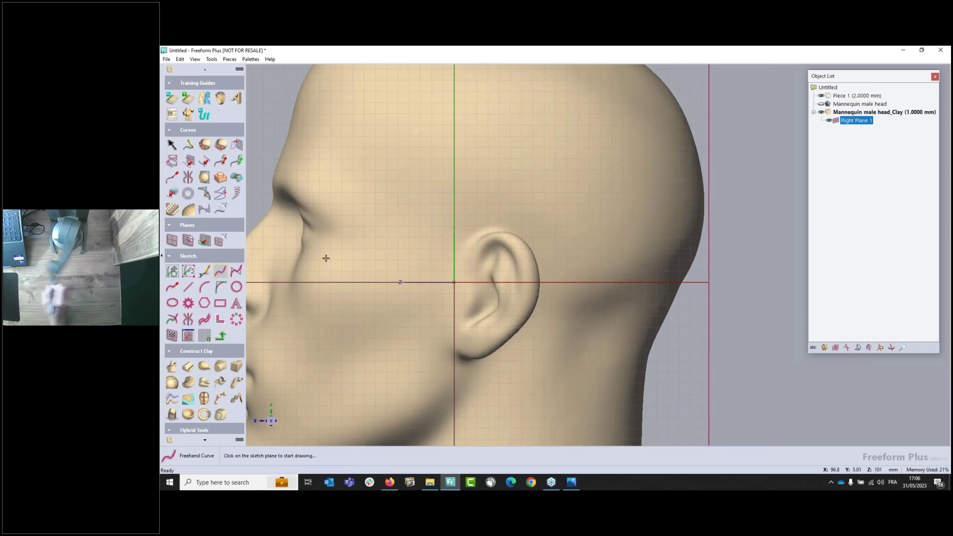
mouse_move(465, 253)
left_mouse_down()
mouse_move(470, 238)
mouse_move(550, 271)
mouse_move(539, 297)
left_mouse_up()
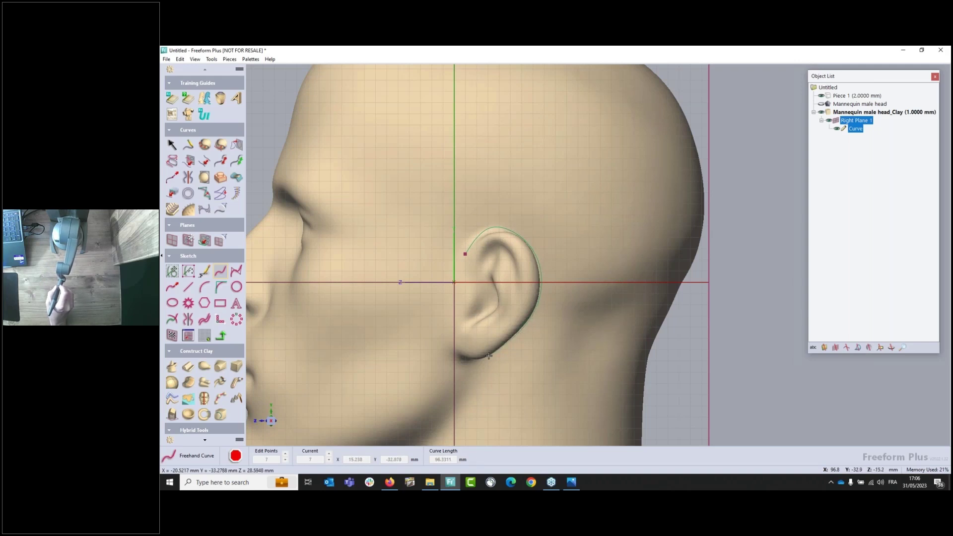
left_click_drag(489, 355, 488, 356)
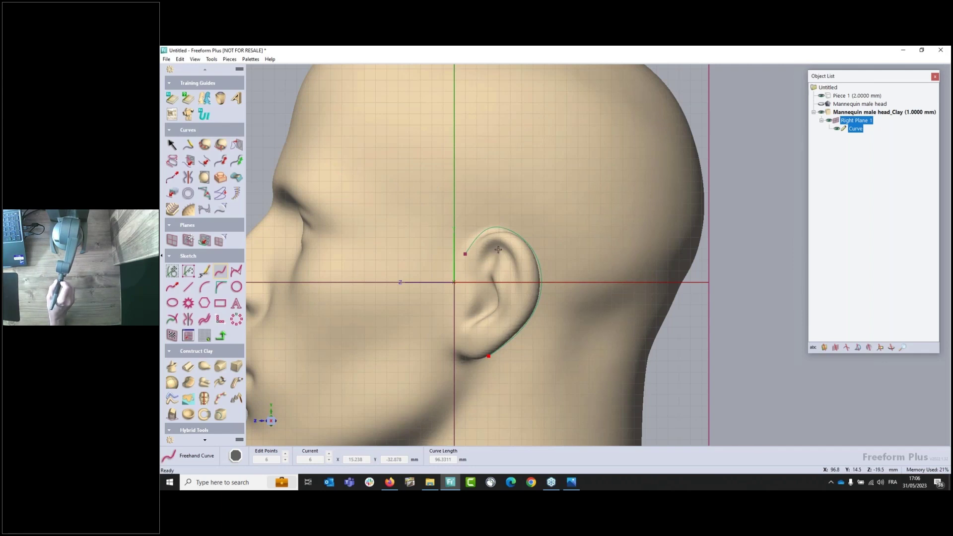
Offset the ear curve outward by 20 mm
left_click(204, 320)
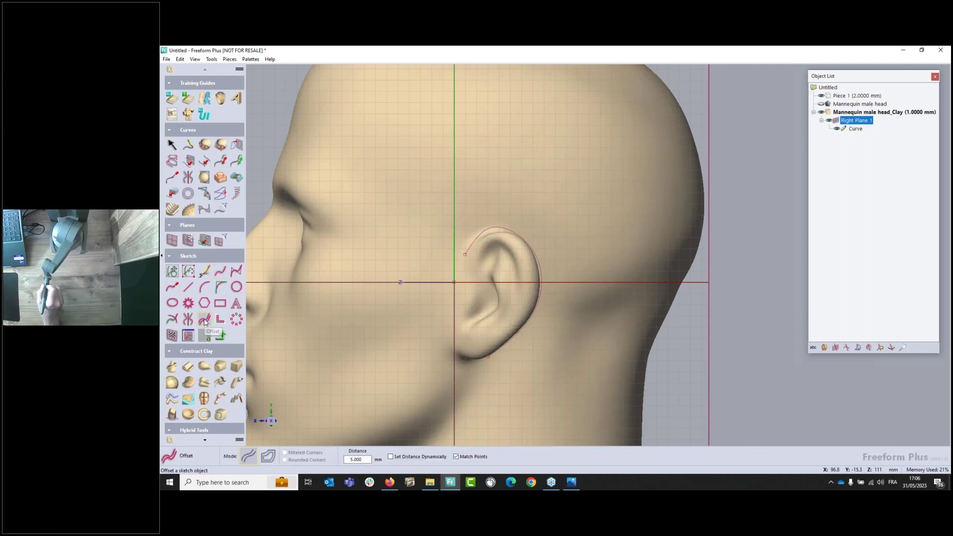
left_click(366, 460)
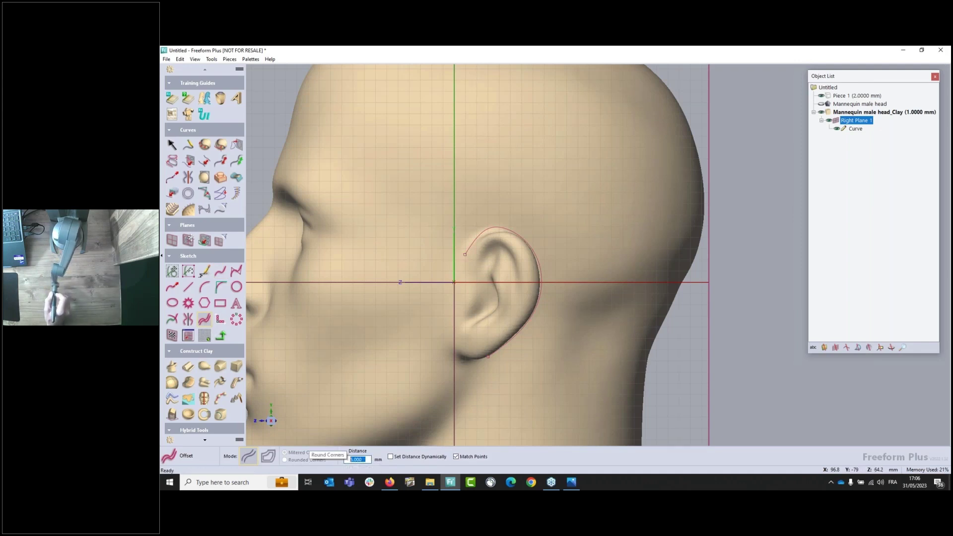
type("20")
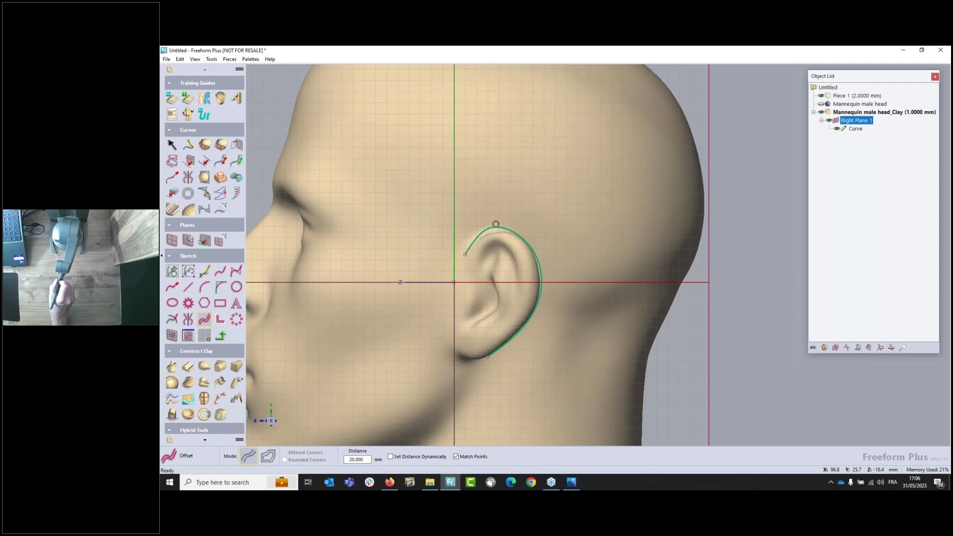
left_click(498, 206)
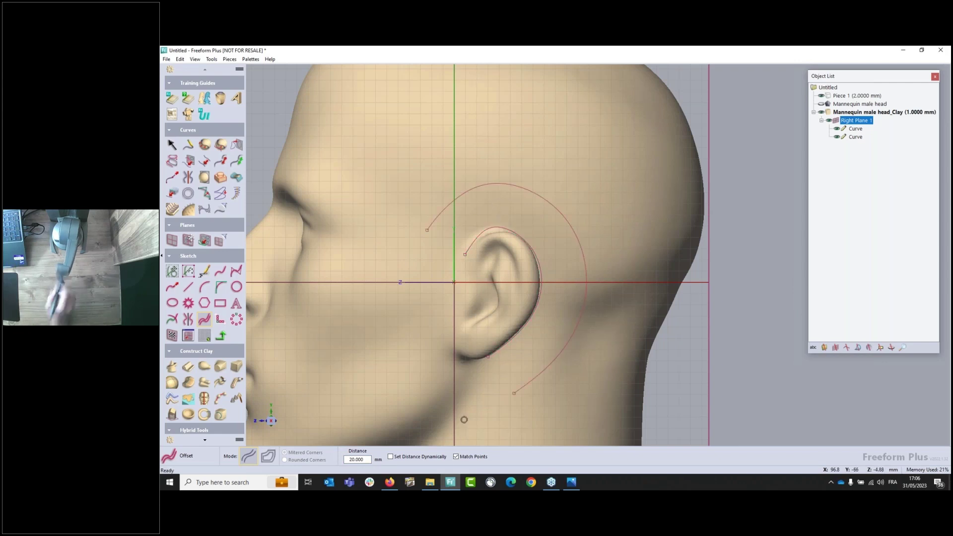
Sketch a sloping line about 125 mm long from the forehead to the offset curve above the ear, adjusting its rear endpoint
left_click(188, 291)
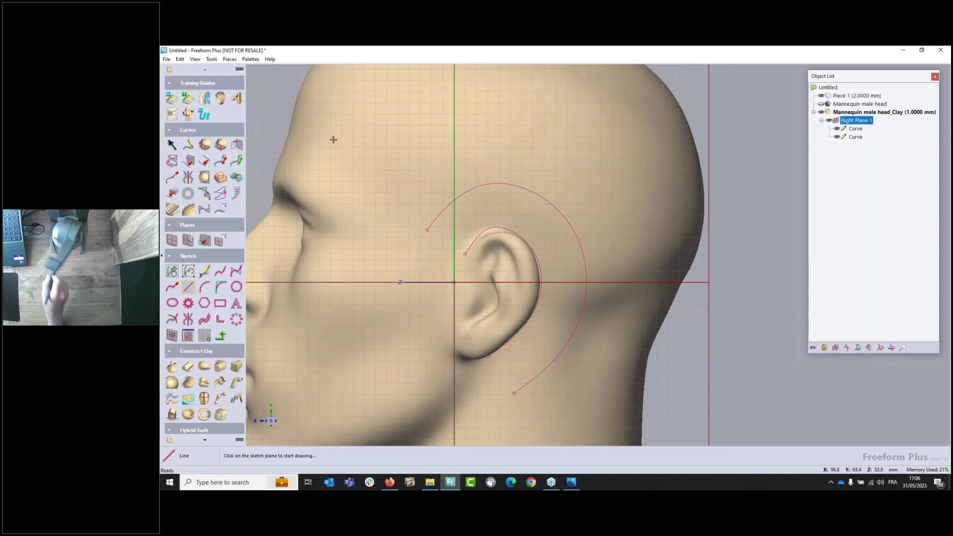
middle_click_drag(334, 139, 359, 175)
middle_click_drag(301, 110, 333, 148)
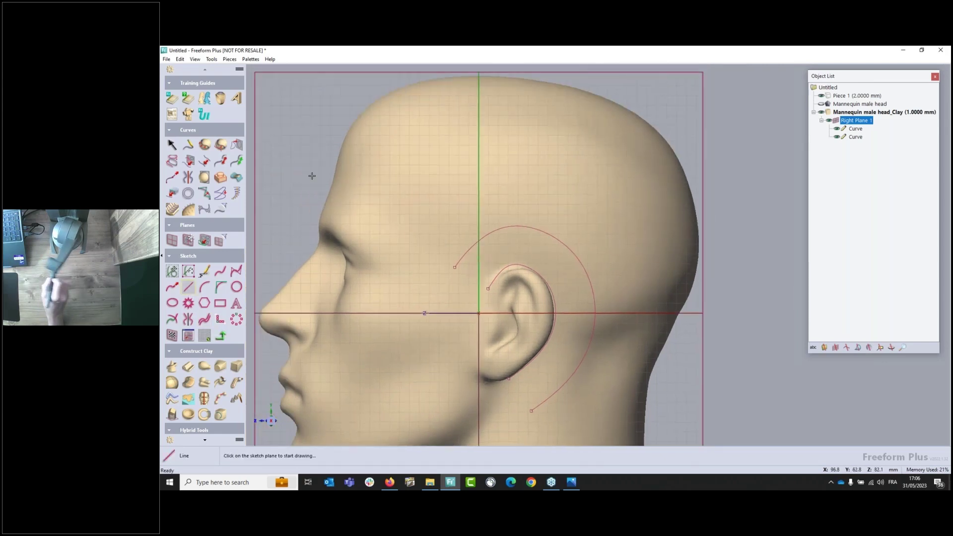
left_click(324, 177)
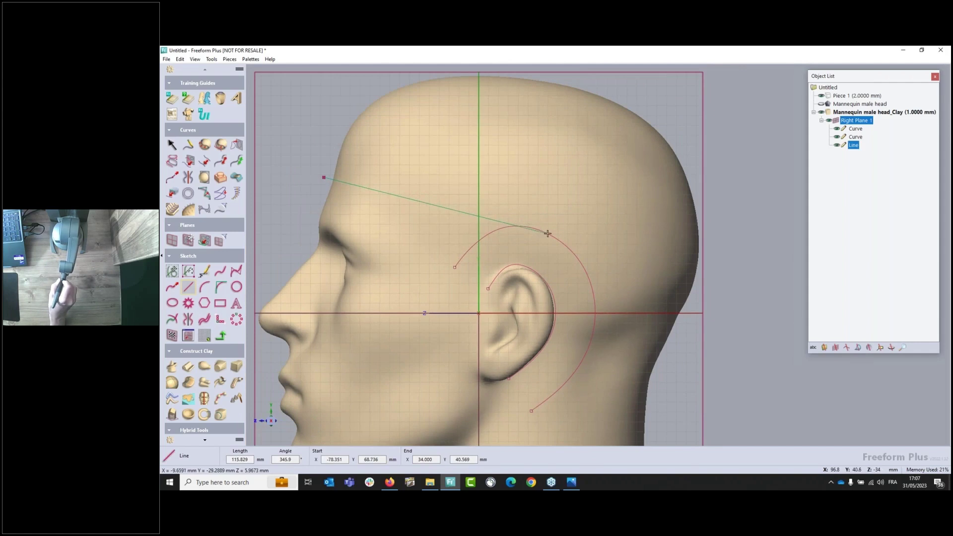
left_click(552, 236)
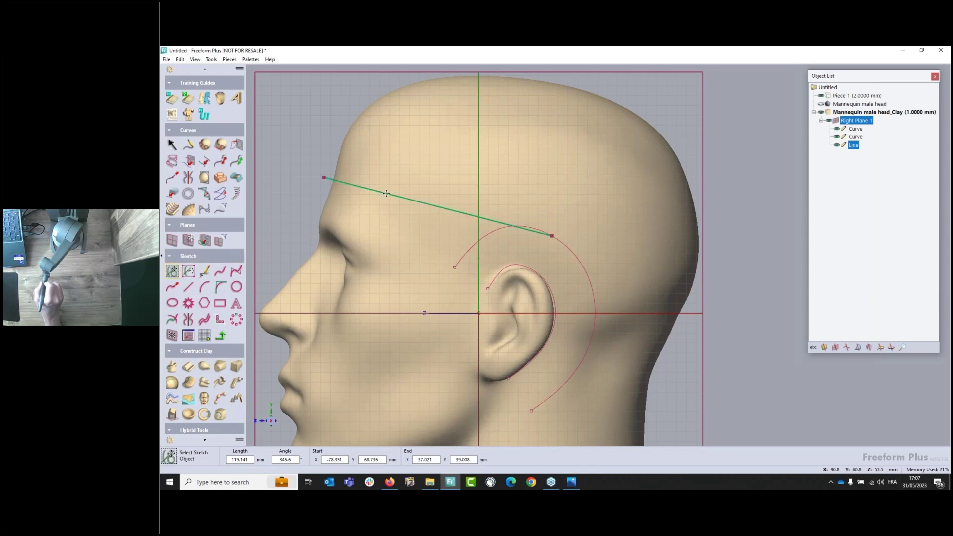
mouse_move(553, 235)
left_mouse_down()
mouse_move(619, 224)
mouse_move(579, 239)
mouse_move(553, 230)
mouse_move(565, 236)
left_mouse_up()
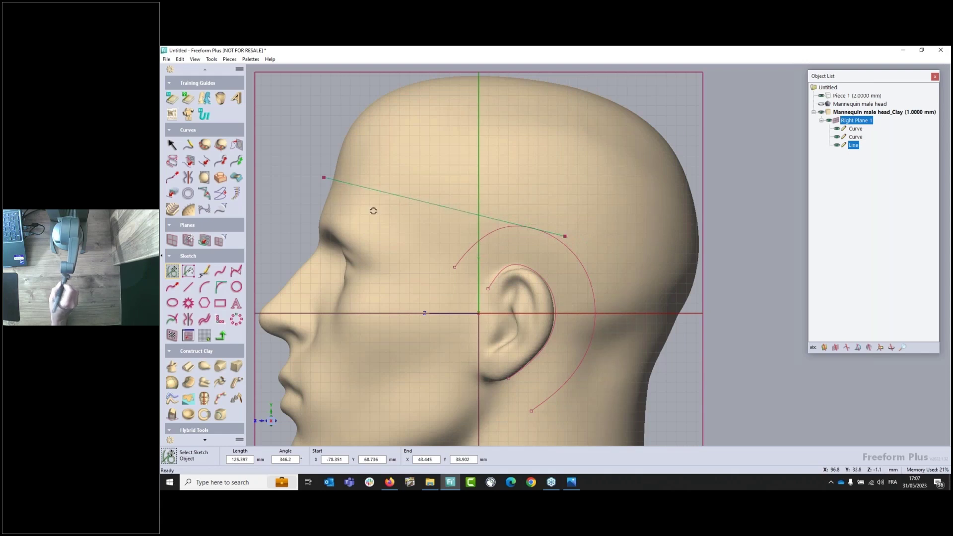
Sketch a freehand curve about 83 mm long from the sloping line's rear endpoint up to just past the back of the head
left_click(221, 272)
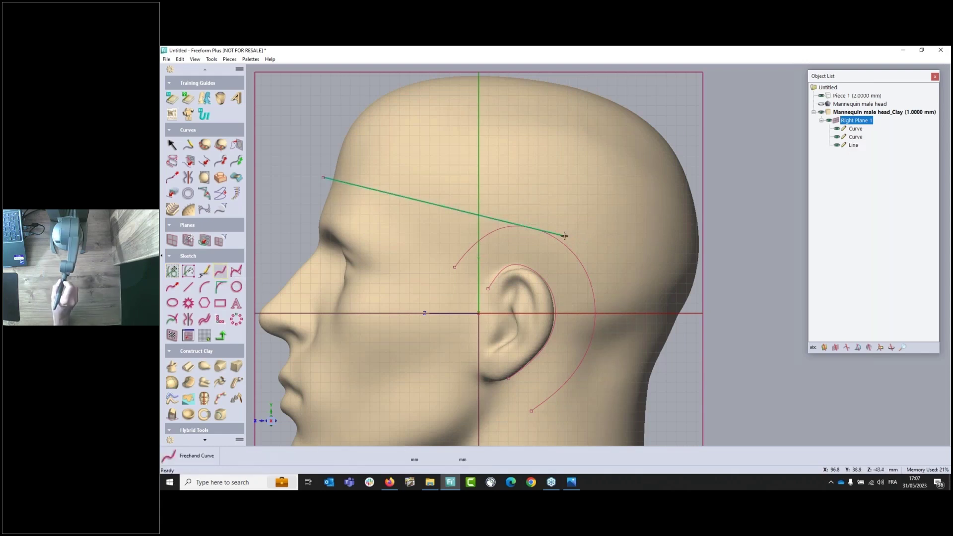
mouse_move(565, 236)
left_mouse_down()
mouse_move(655, 224)
mouse_move(698, 163)
left_mouse_up()
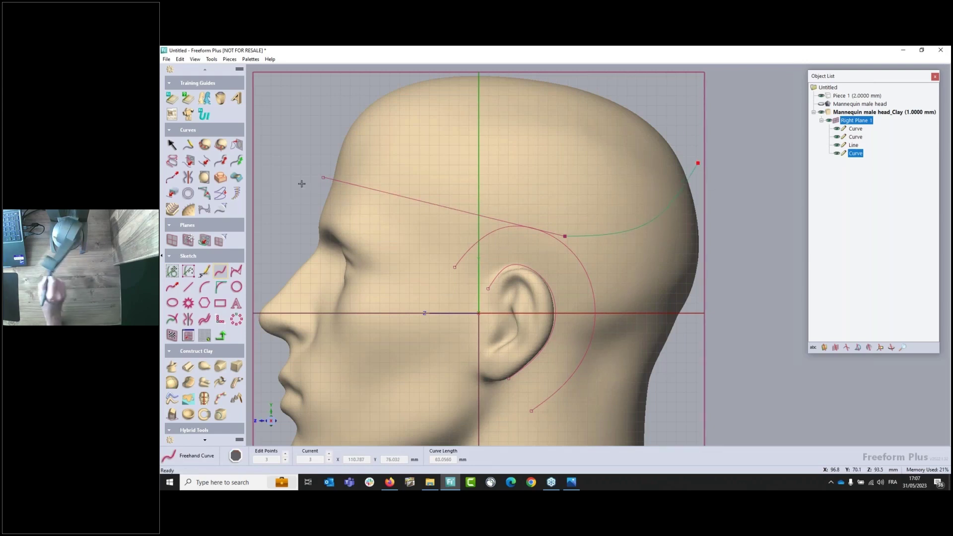
Sketch a freehand curve about 203 mm long from the nape, past the rear of the ear, up to the front of the crown
left_click(672, 375)
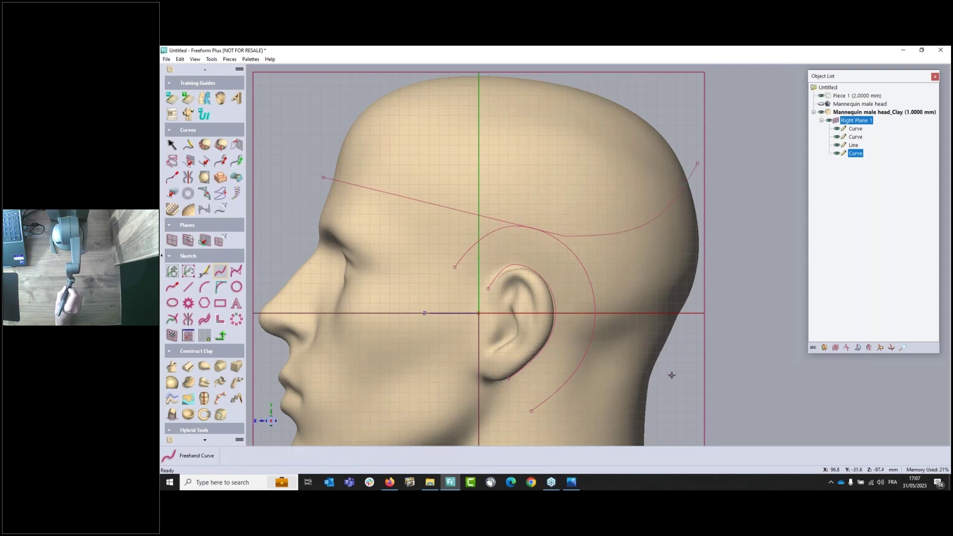
left_click(582, 264)
left_click(506, 142)
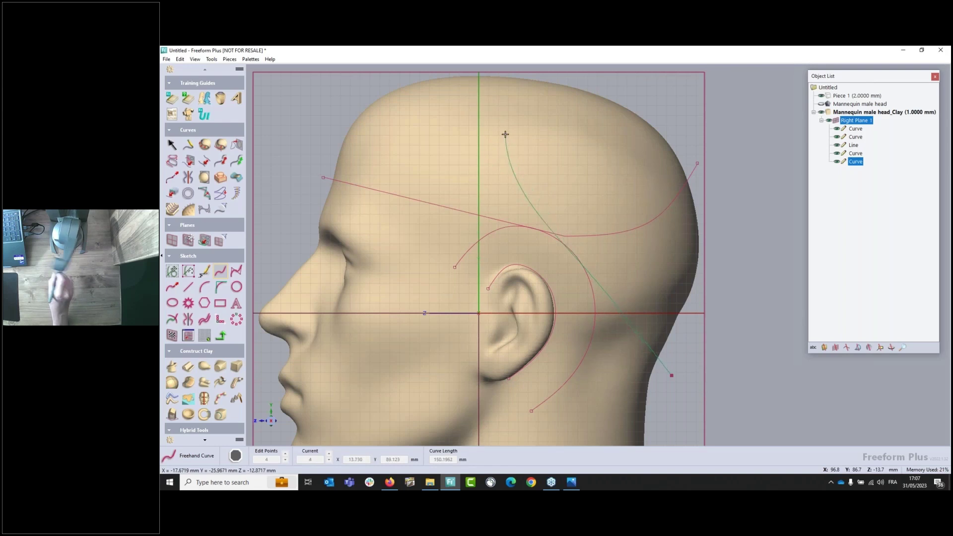
left_click(414, 77)
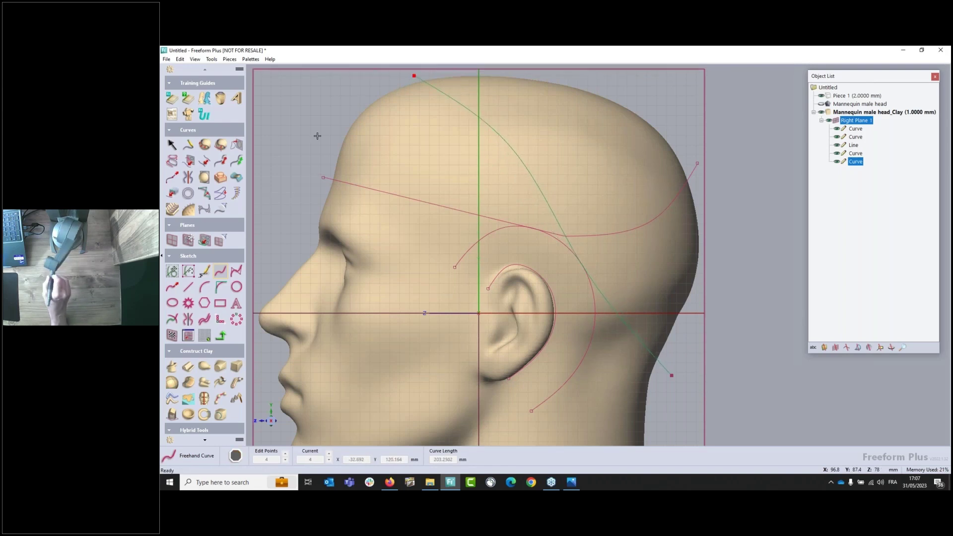
Bow the nape-to-crown curve outward by levelling its upper tangent and moving its upper points, with the top endpoint at about X -46, Y 118 mm
left_click(173, 272)
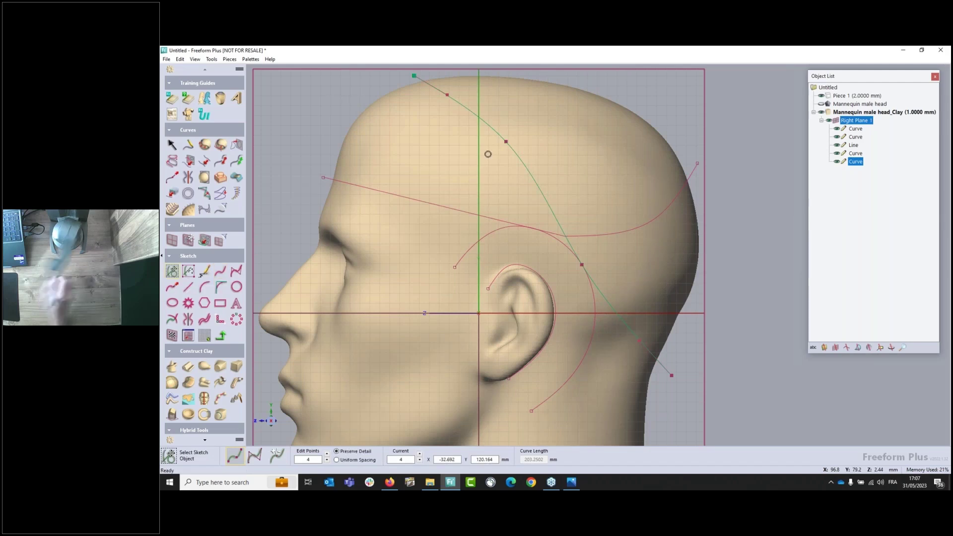
left_click(447, 95)
left_click_drag(447, 95, 476, 75)
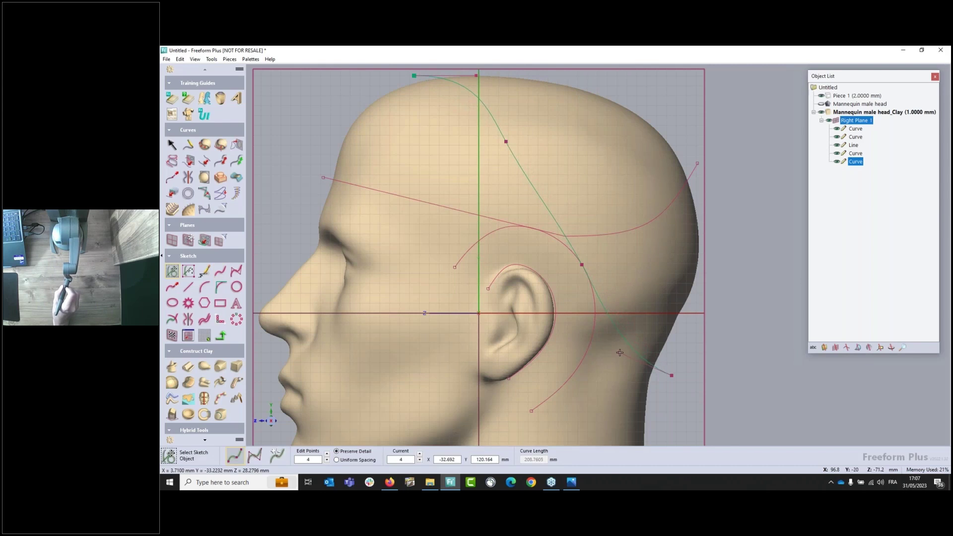
left_click(506, 141)
left_click_drag(511, 147, 537, 159)
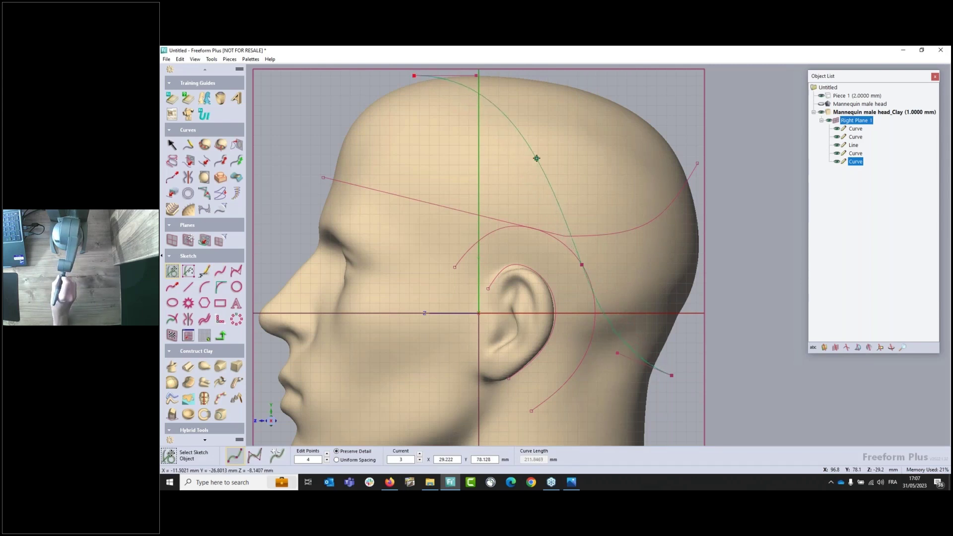
left_click_drag(414, 75, 388, 80)
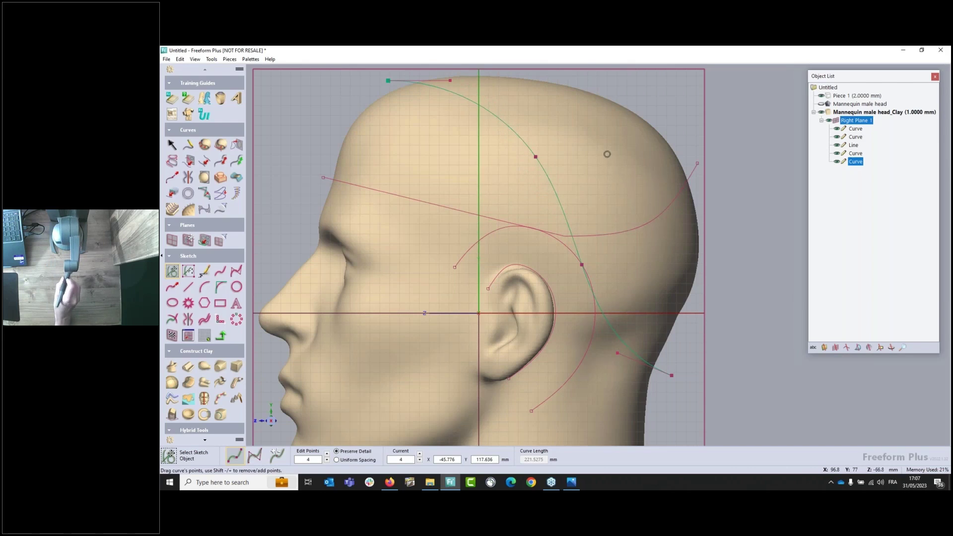
Adjust the start tangent of the rear head curve so it continues the sloping line smoothly above the ear
middle_click_drag(607, 154, 574, 172)
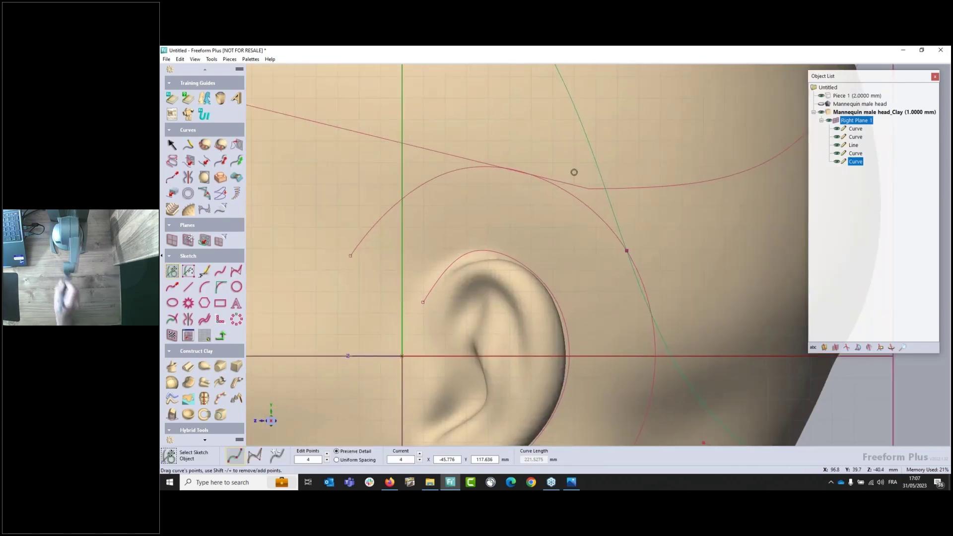
left_click(681, 185)
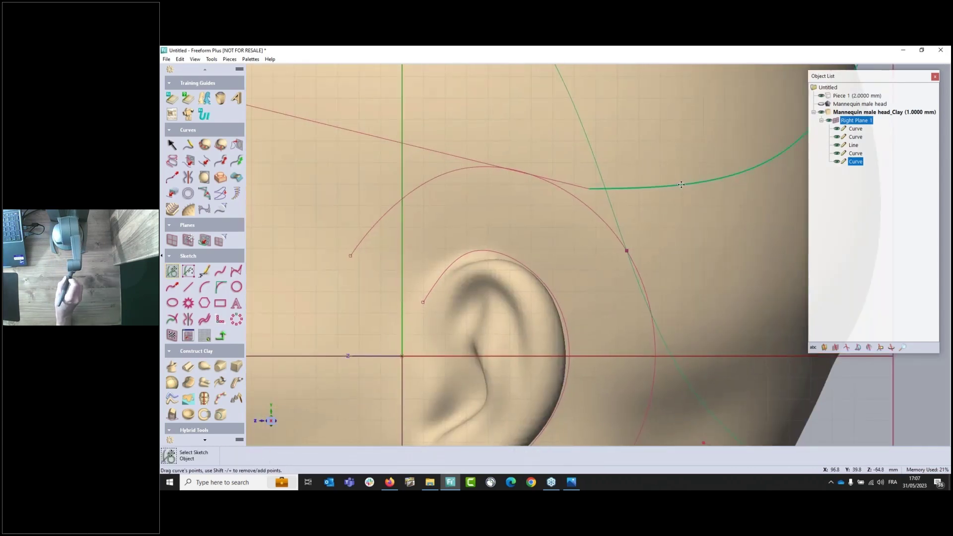
left_click_drag(659, 188, 659, 181)
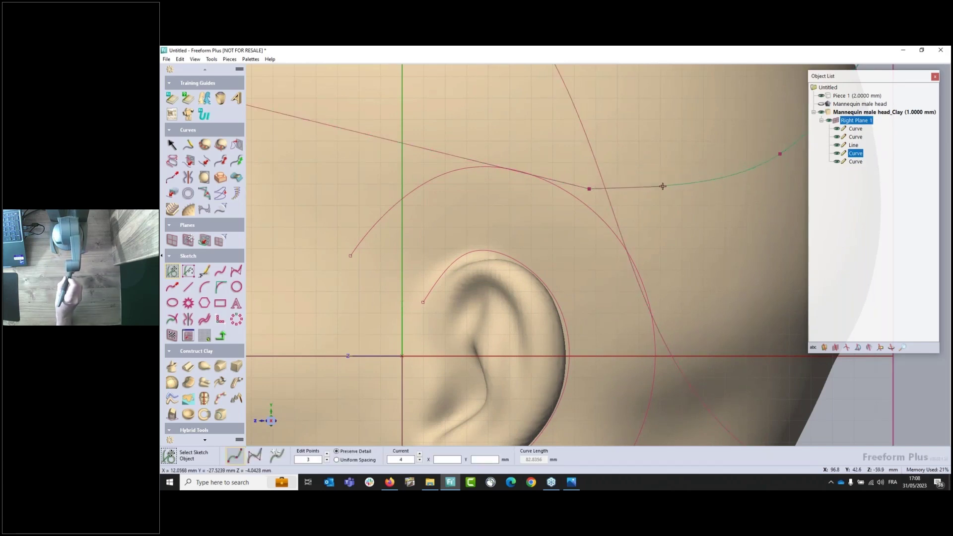
left_click_drag(664, 189, 667, 208)
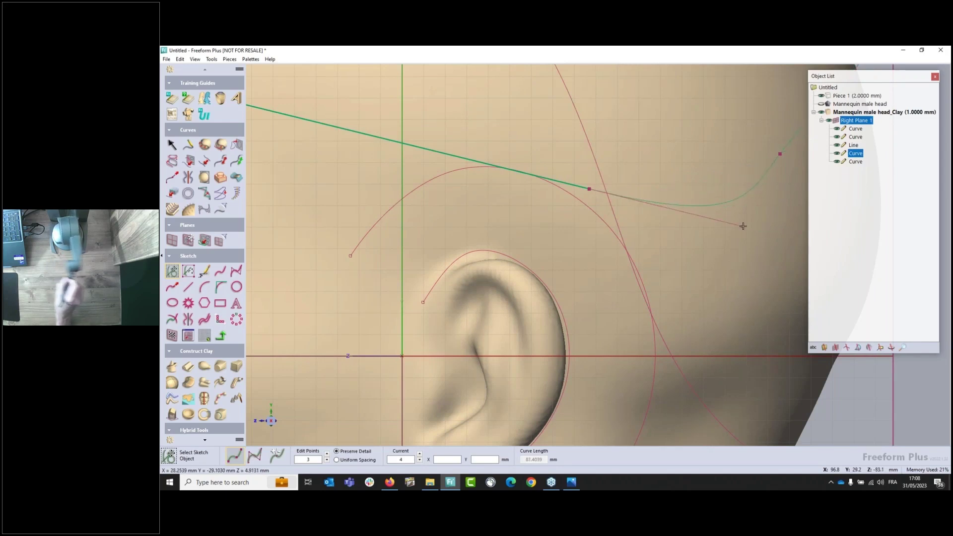
left_click_drag(642, 201, 643, 203)
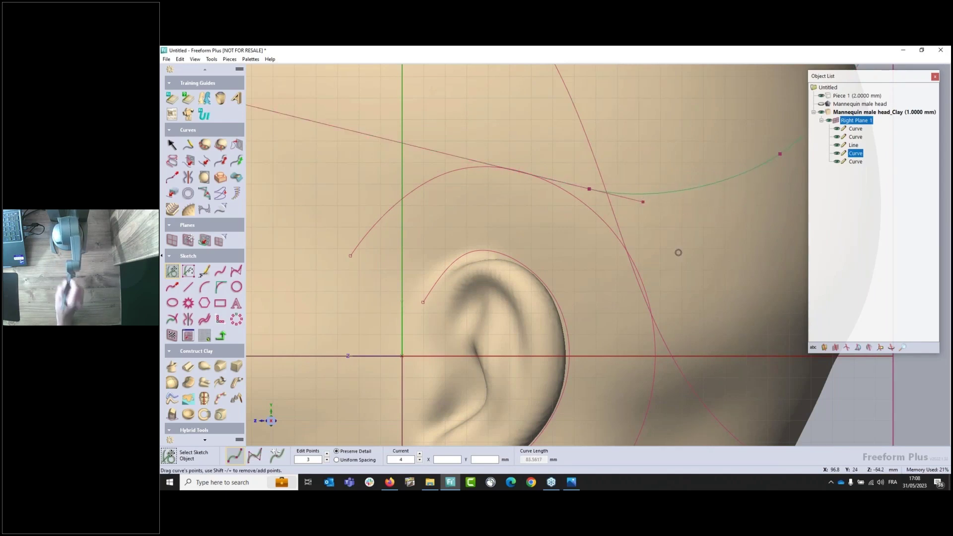
middle_click_drag(679, 252, 547, 342)
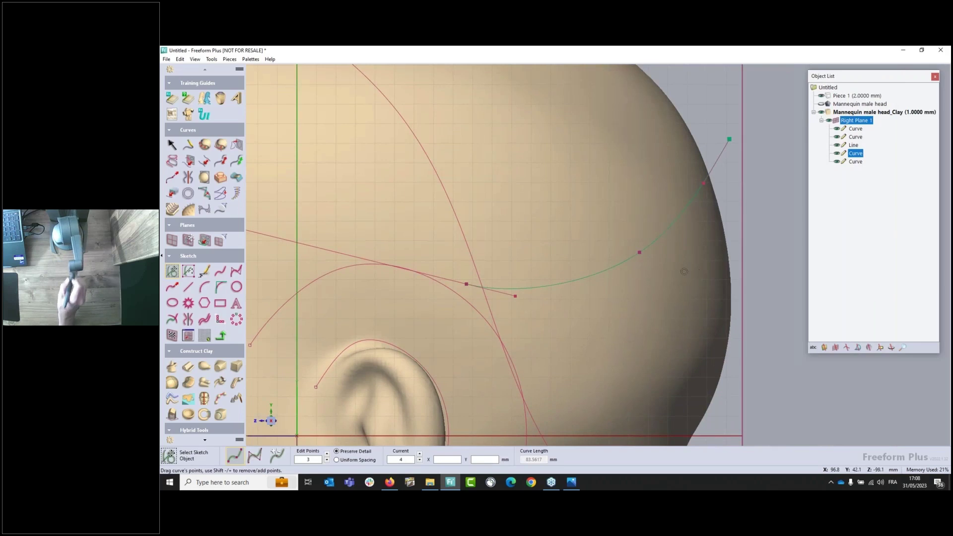
middle_click_drag(684, 272, 660, 235)
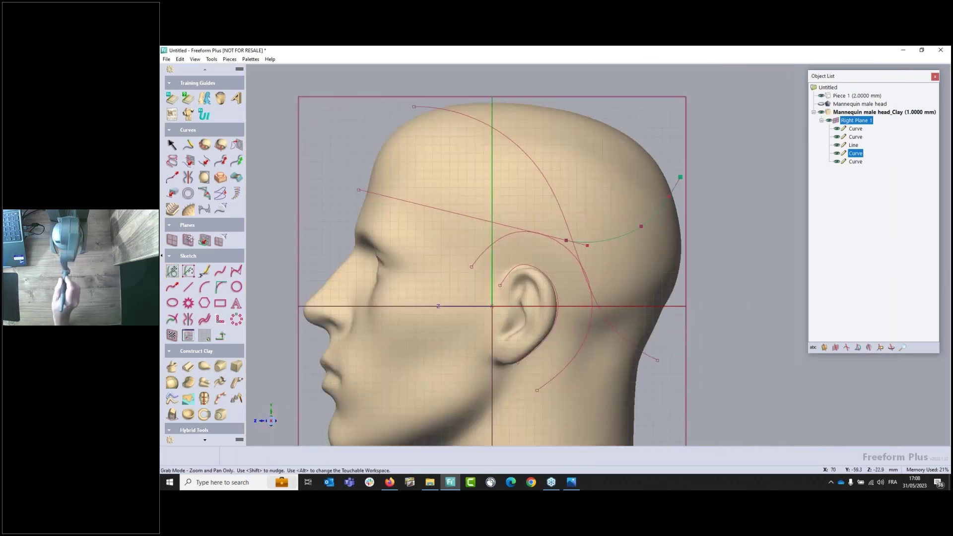
middle_click_drag(702, 346, 693, 332)
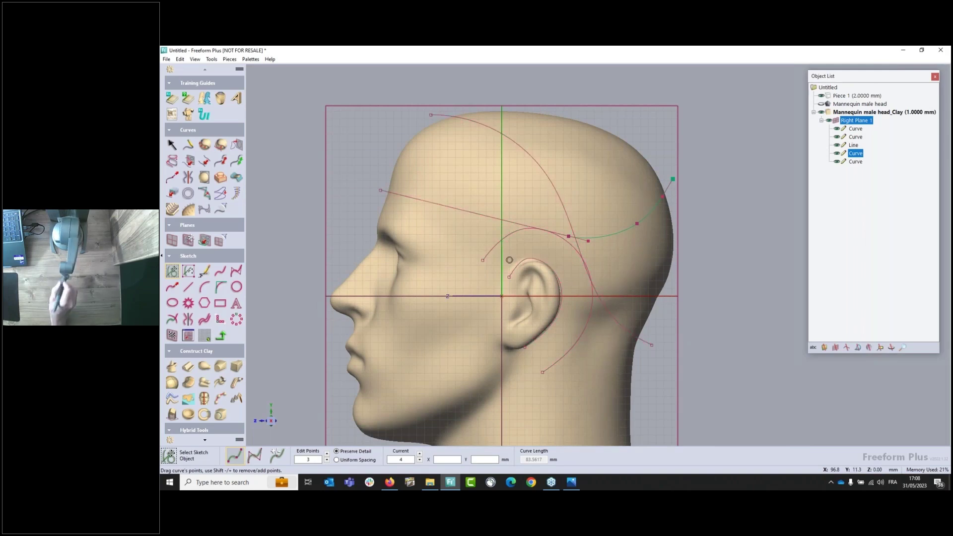
Finish the sketch and hide Right Plane 1 with its curves
left_click(221, 336)
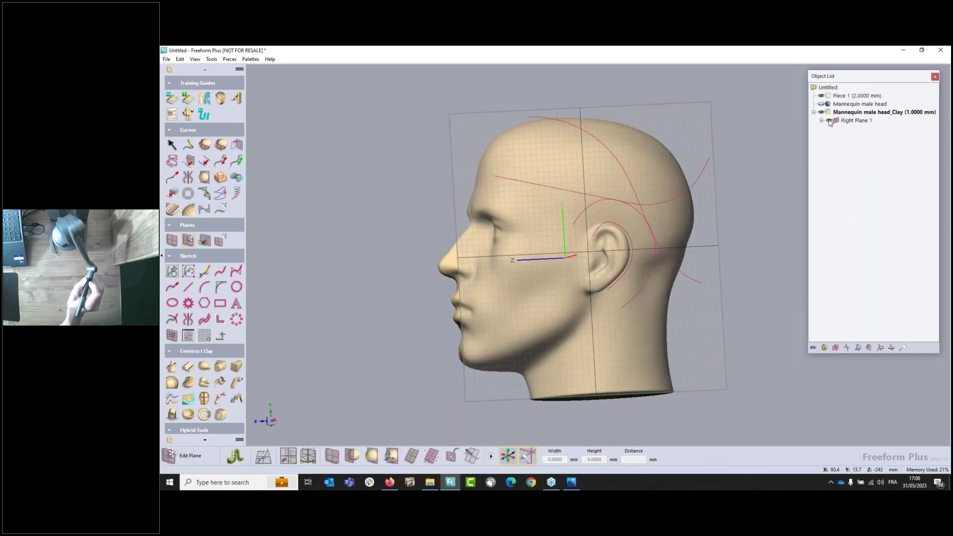
left_click(830, 121)
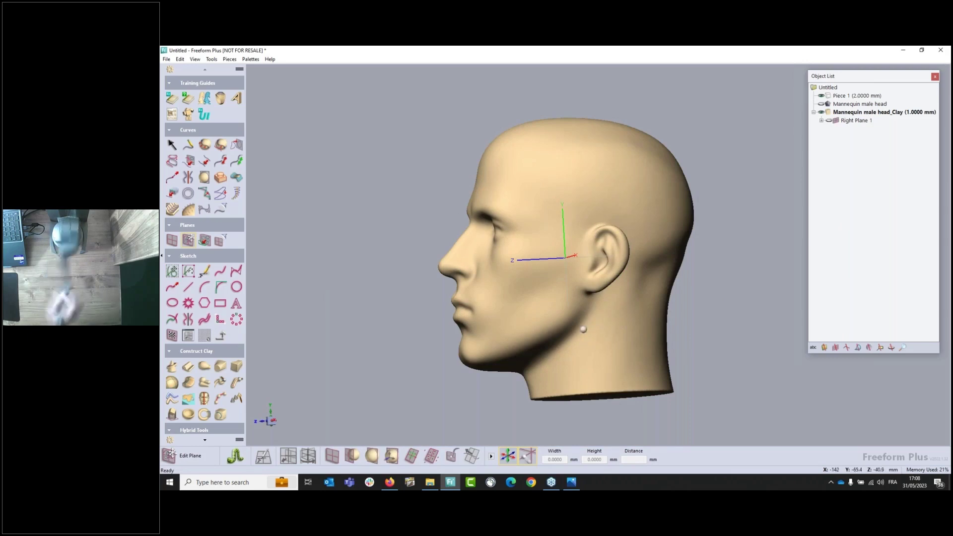
Carve away the ear with a 35 mm ball tool, using a softer clay hardness
middle_click_drag(584, 329, 571, 251)
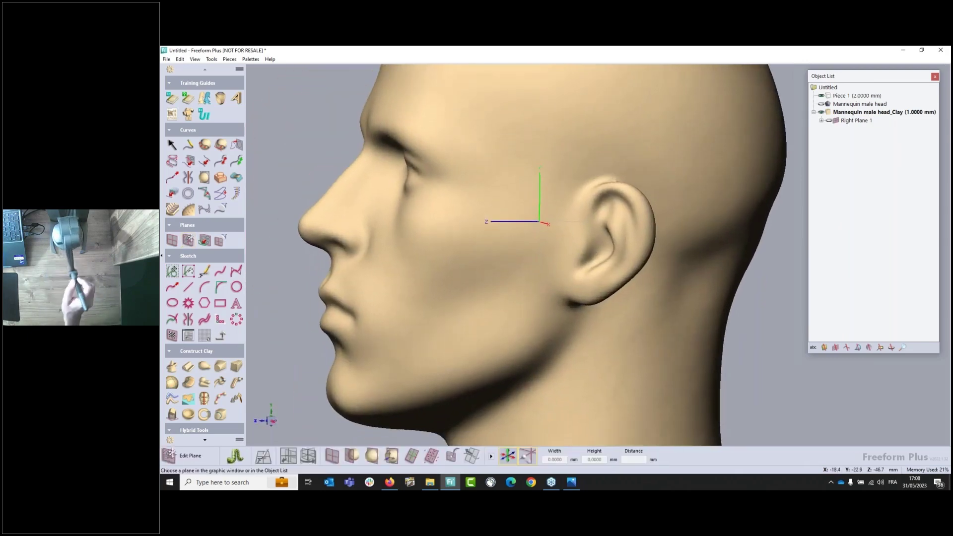
left_click(204, 440)
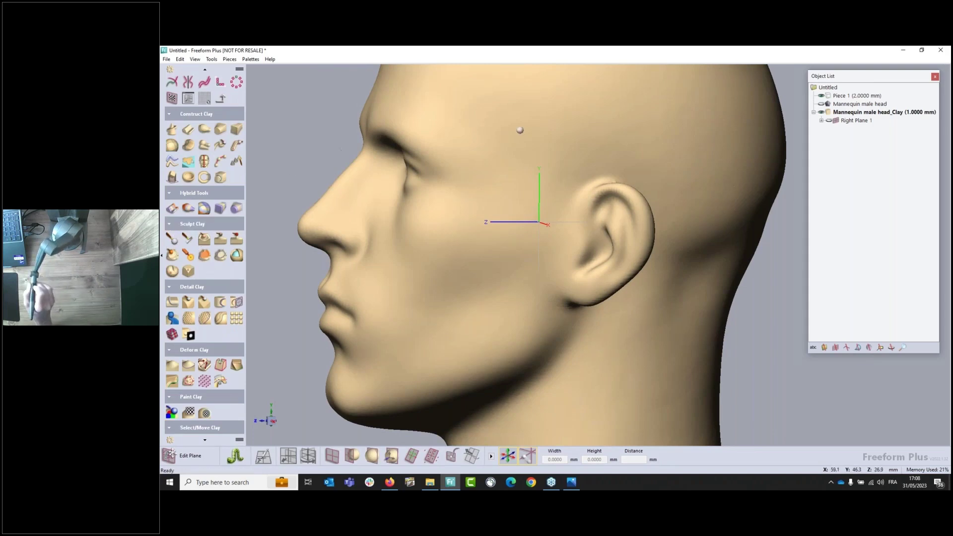
left_click(173, 240)
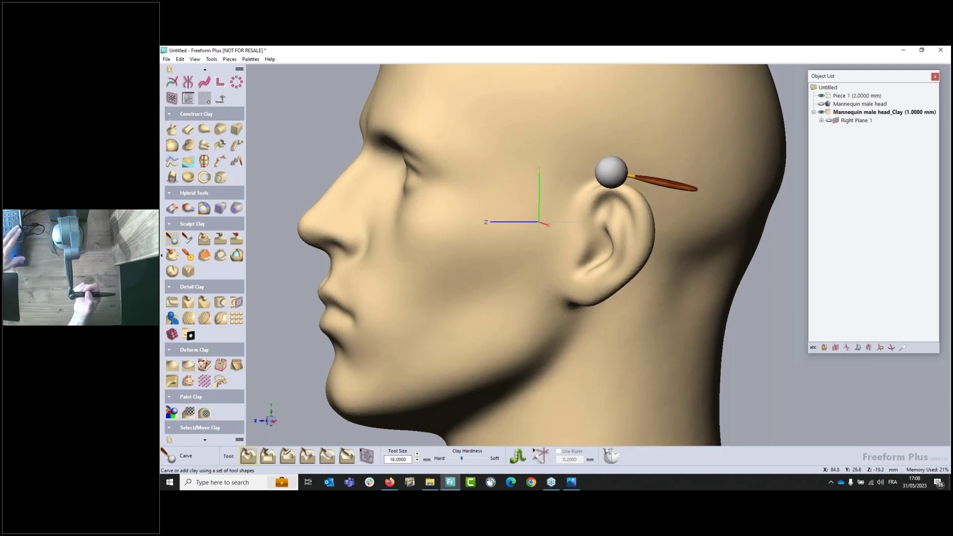
key("plus")
key("plus")
key("plus")
key("plus")
key("plus")
key("plus")
key("plus")
key("plus")
key("plus")
key("plus")
key("plus")
key("plus")
key("plus")
key("plus")
key("plus")
key("plus")
key("plus")
key("plus")
key("plus")
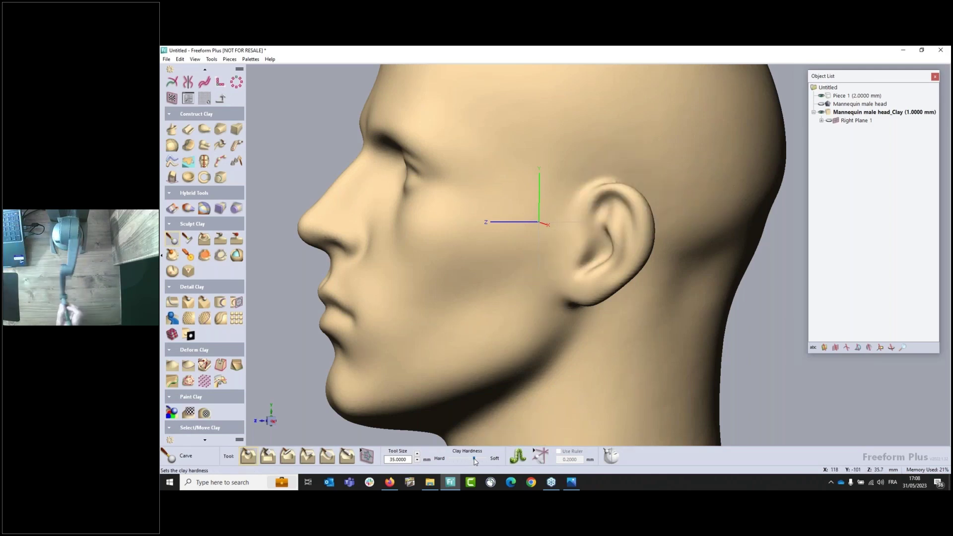
mouse_move(583, 203)
left_mouse_down()
mouse_move(589, 187)
mouse_move(615, 207)
mouse_move(618, 180)
mouse_move(634, 262)
mouse_move(632, 219)
mouse_move(602, 293)
mouse_move(557, 298)
mouse_move(601, 268)
mouse_move(575, 192)
mouse_move(557, 272)
mouse_move(611, 276)
mouse_move(627, 267)
mouse_move(634, 289)
mouse_move(656, 256)
mouse_move(642, 246)
mouse_move(634, 292)
mouse_move(598, 264)
mouse_move(570, 317)
mouse_move(585, 323)
mouse_move(611, 273)
mouse_move(611, 228)
mouse_move(570, 264)
left_mouse_up()
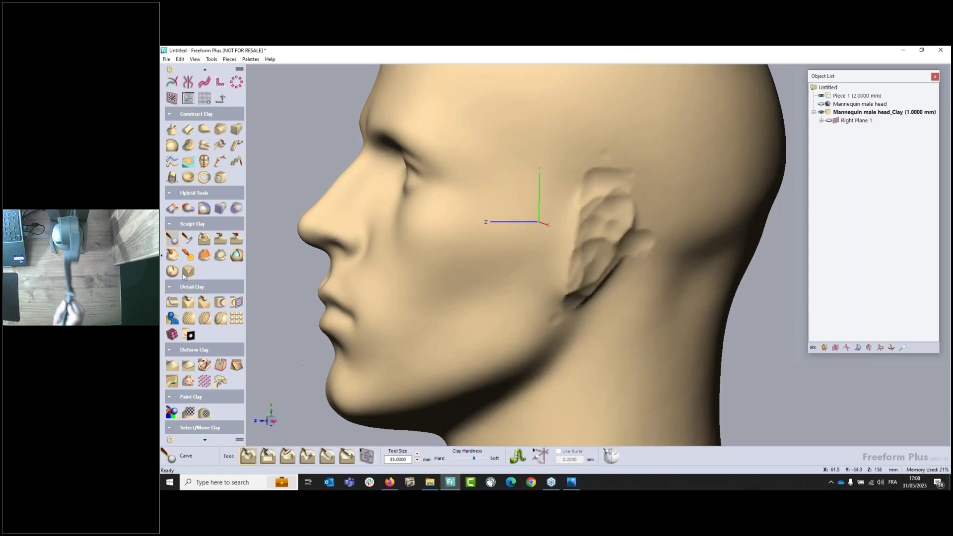
Smooth the carved ear area with a 26 mm tool, and undo both the smoothing and the carving
left_click(172, 256)
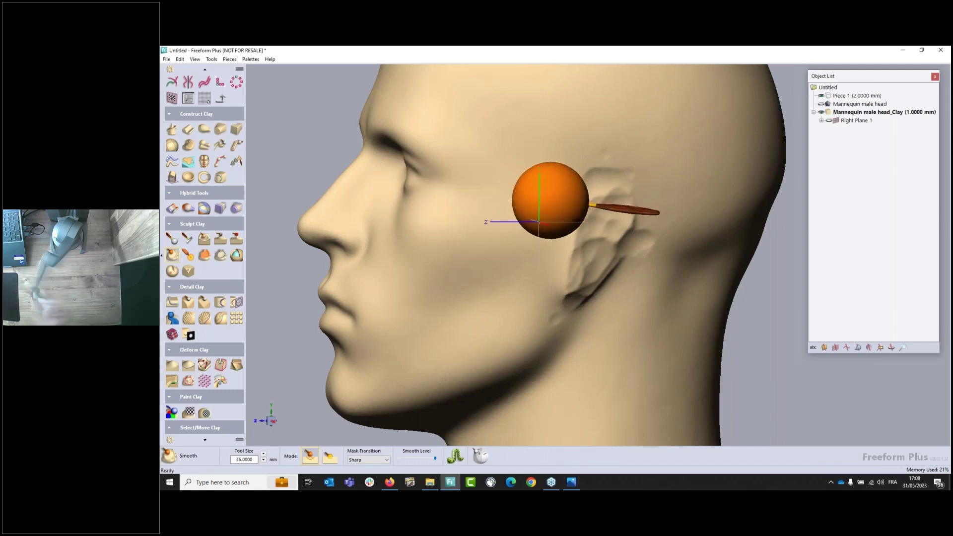
key("minus")
key("minus")
key("minus")
key("minus")
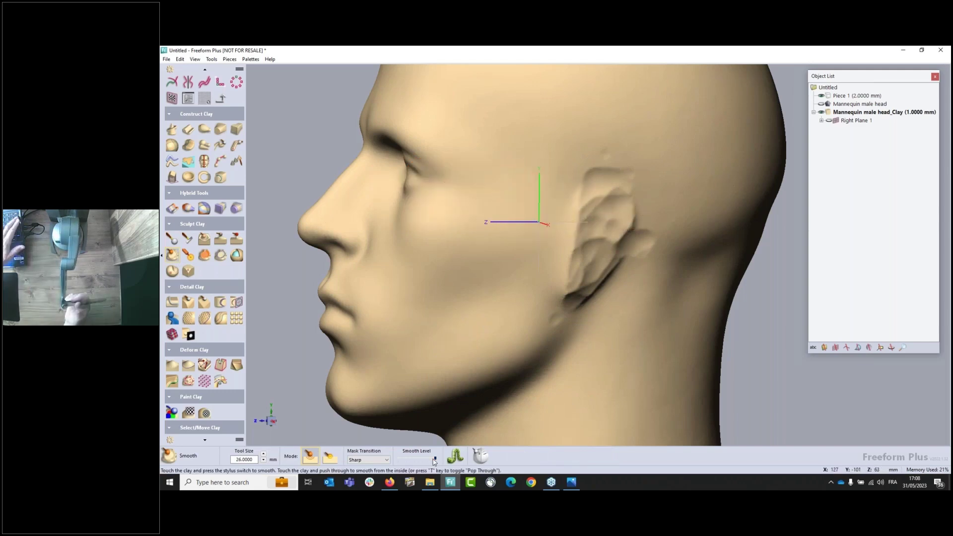
mouse_move(613, 183)
left_mouse_down()
mouse_move(632, 193)
mouse_move(571, 309)
mouse_move(626, 309)
left_mouse_up()
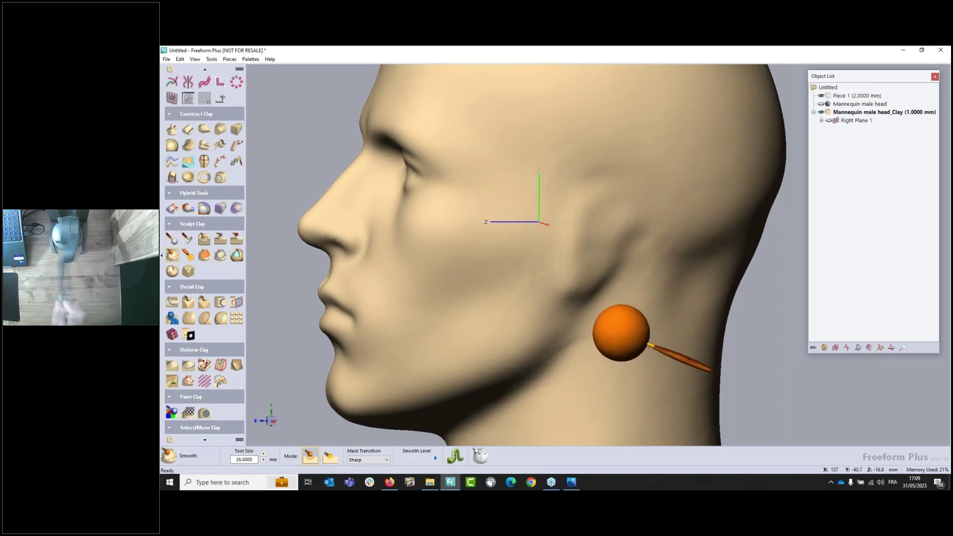
key("ctrl+z")
key("ctrl+z")
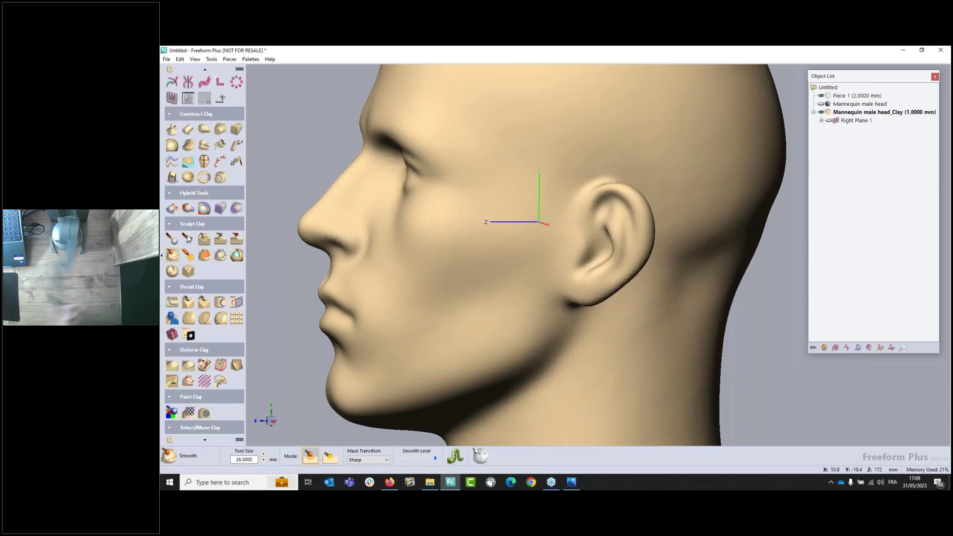
Paint a Smooth Area selection over the ear and its surroundings with a 20 mm diameter brush, and try to defeature it
left_click(205, 255)
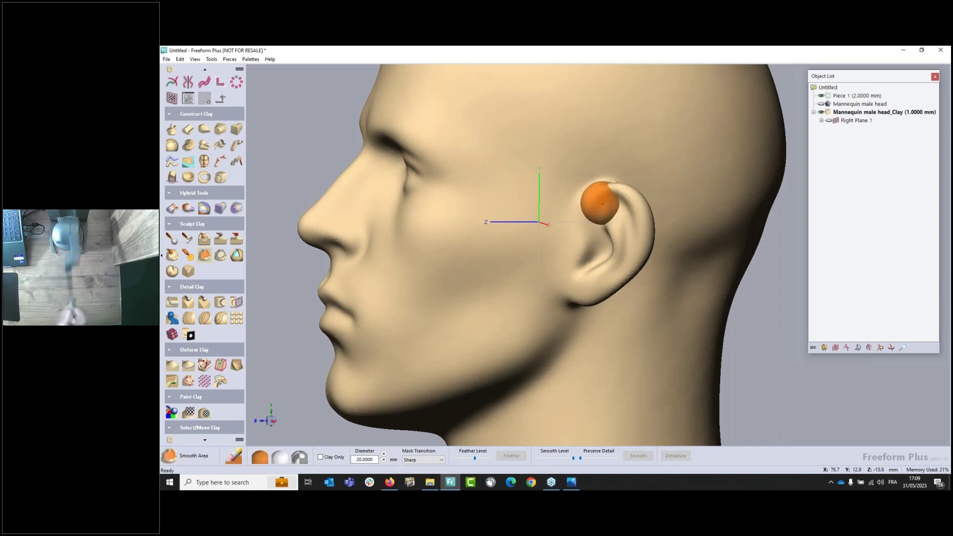
mouse_move(575, 199)
left_mouse_down()
mouse_move(603, 187)
mouse_move(620, 288)
mouse_move(549, 256)
mouse_move(604, 201)
mouse_move(641, 256)
mouse_move(628, 288)
mouse_move(581, 275)
mouse_move(596, 273)
mouse_move(609, 234)
left_mouse_up()
middle_click_drag(609, 233, 589, 198)
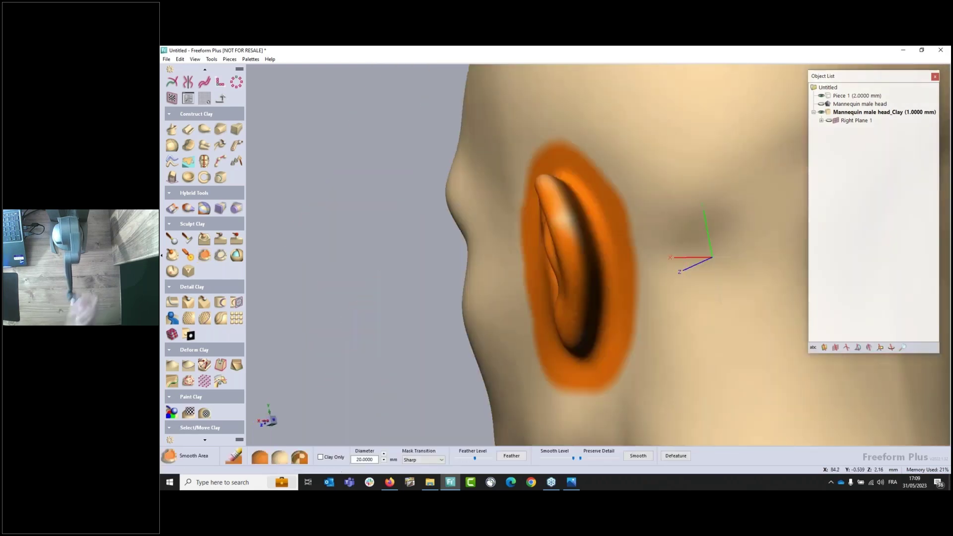
left_click_drag(574, 183, 546, 169)
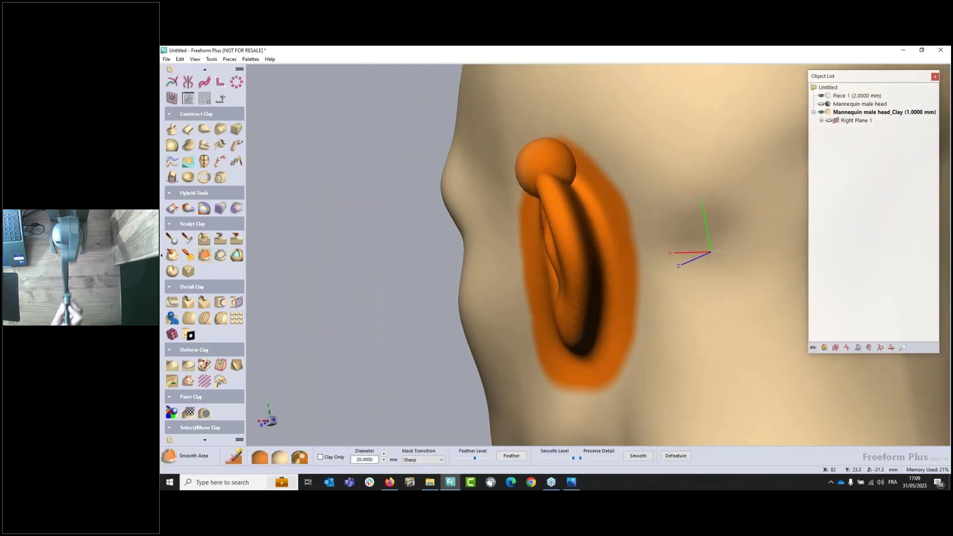
mouse_move(557, 276)
middle_mouse_down()
mouse_move(641, 243)
mouse_move(617, 236)
mouse_move(566, 247)
mouse_move(571, 219)
middle_mouse_up()
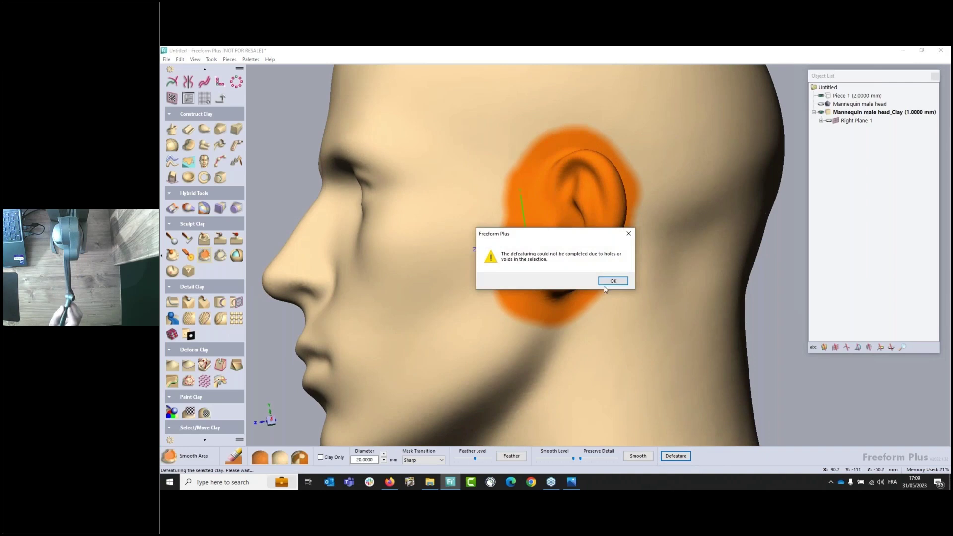
left_click(605, 286)
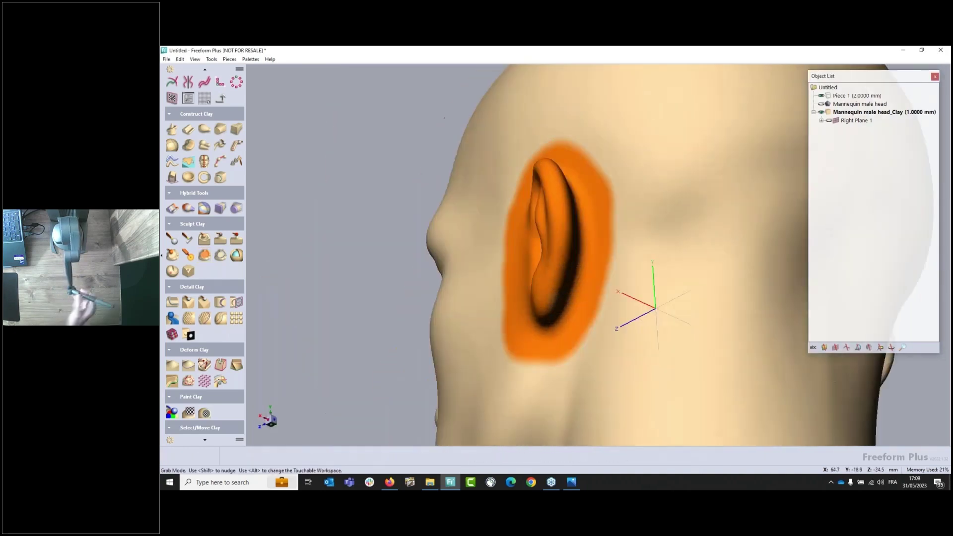
Complete the painted selection behind and beneath the ear, and defeature it to remove the ear from the clay head
middle_click_drag(534, 332, 543, 242)
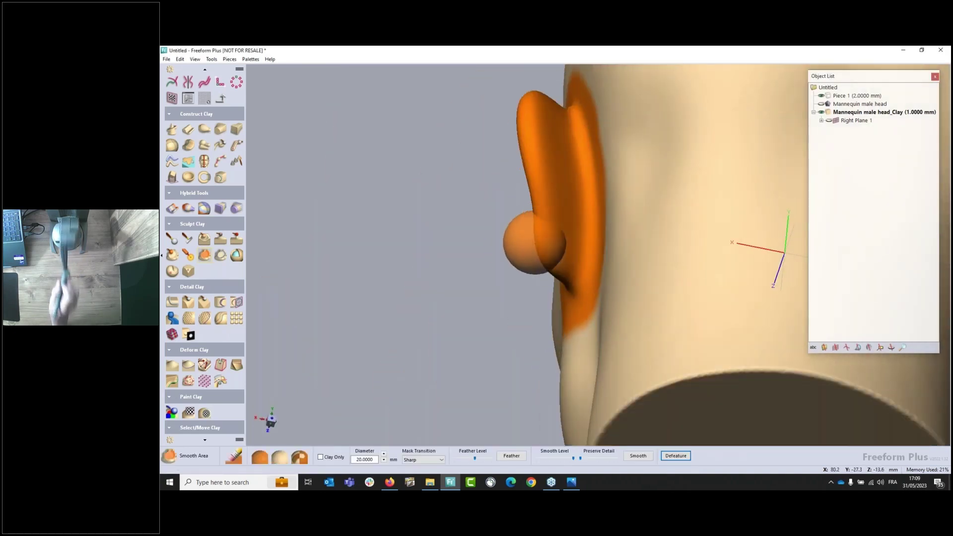
middle_click_drag(514, 292, 377, 293)
middle_click_drag(517, 258, 551, 249)
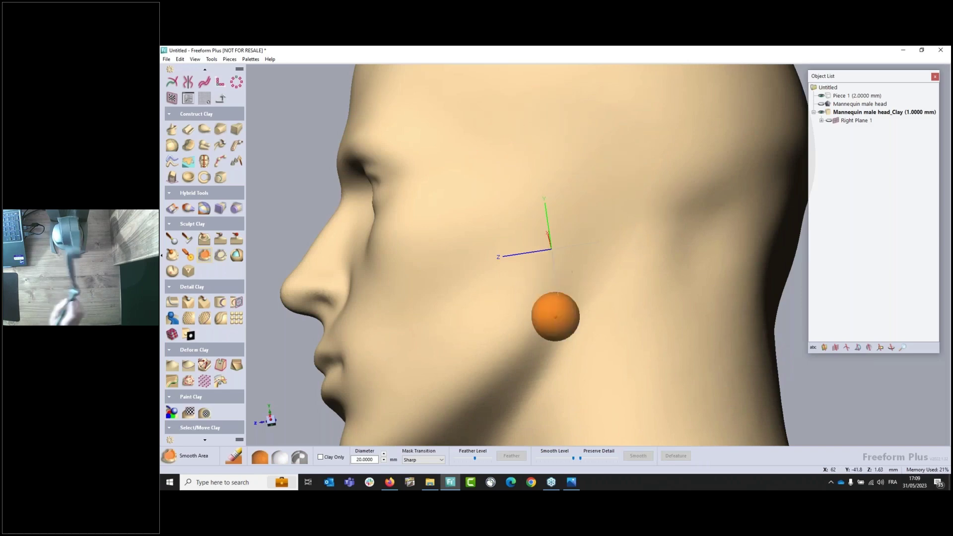
Outline the remaining ear with a polygonal Select Clay region and set its depth to select the ear and surrounding clay
middle_click_drag(489, 285, 570, 268)
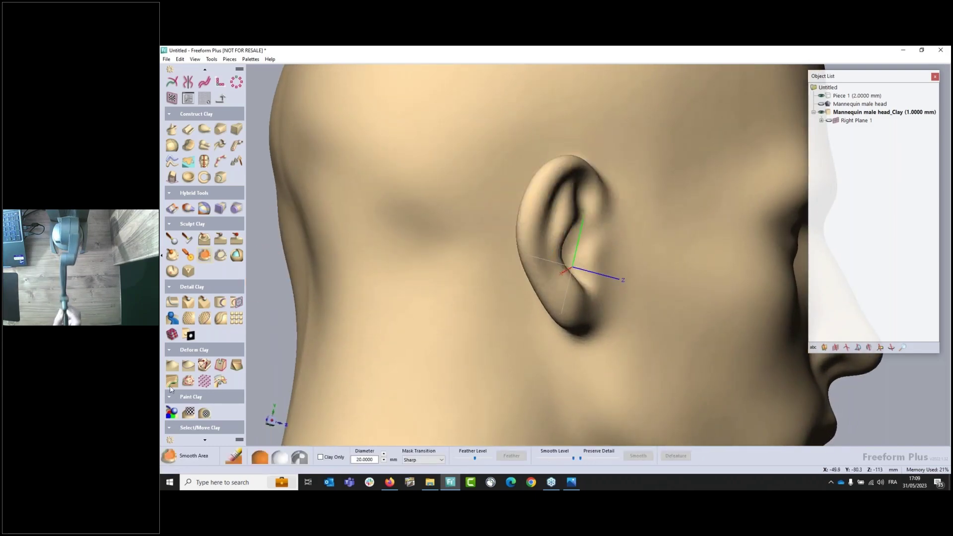
left_click(198, 429)
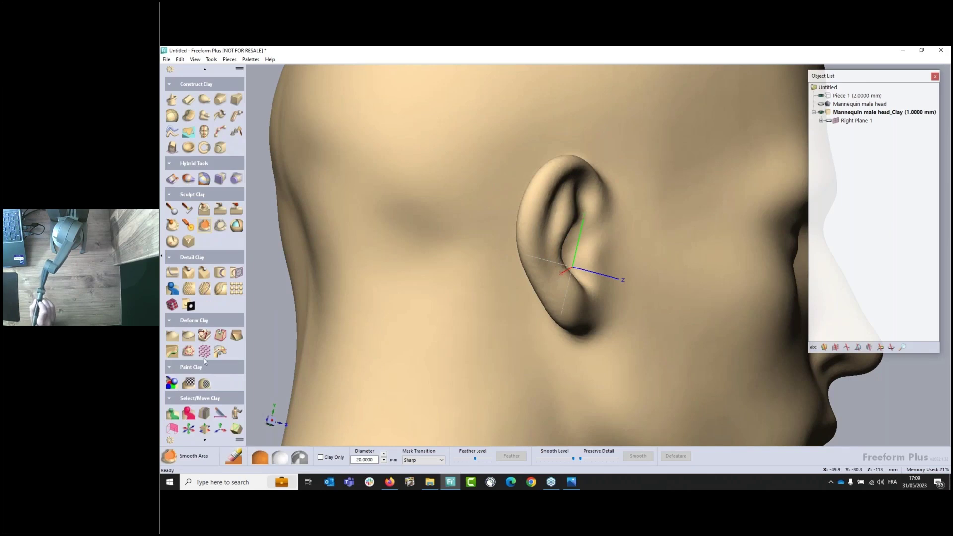
left_click(173, 416)
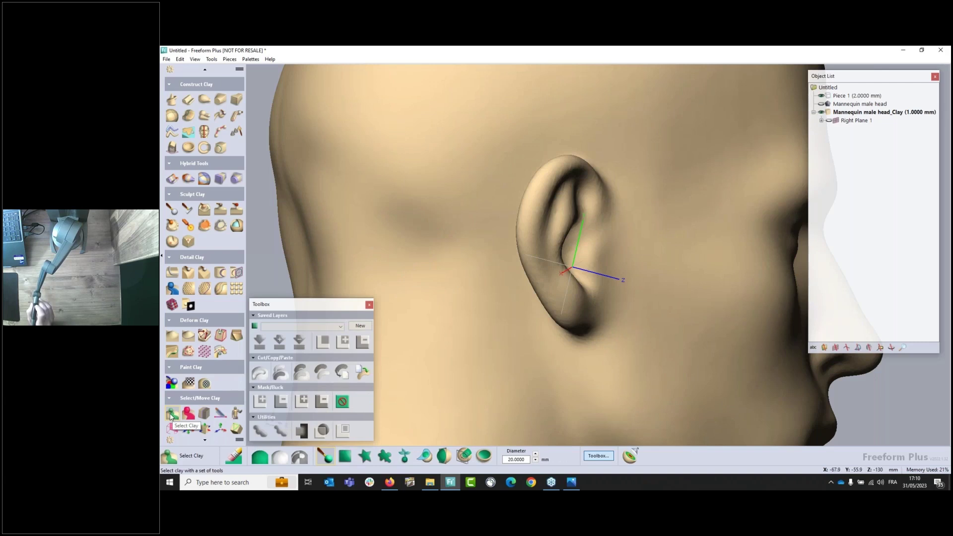
left_click(365, 456)
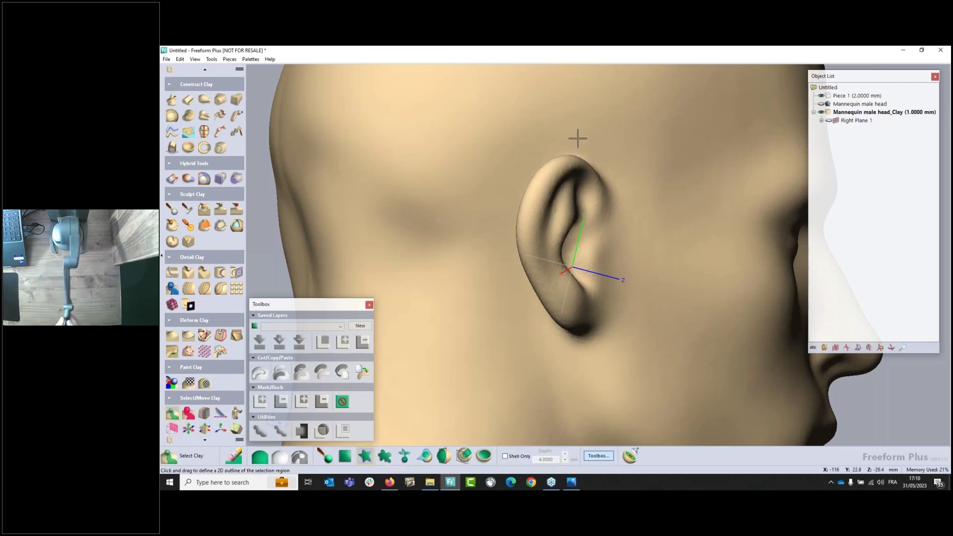
left_click_drag(581, 138, 579, 134)
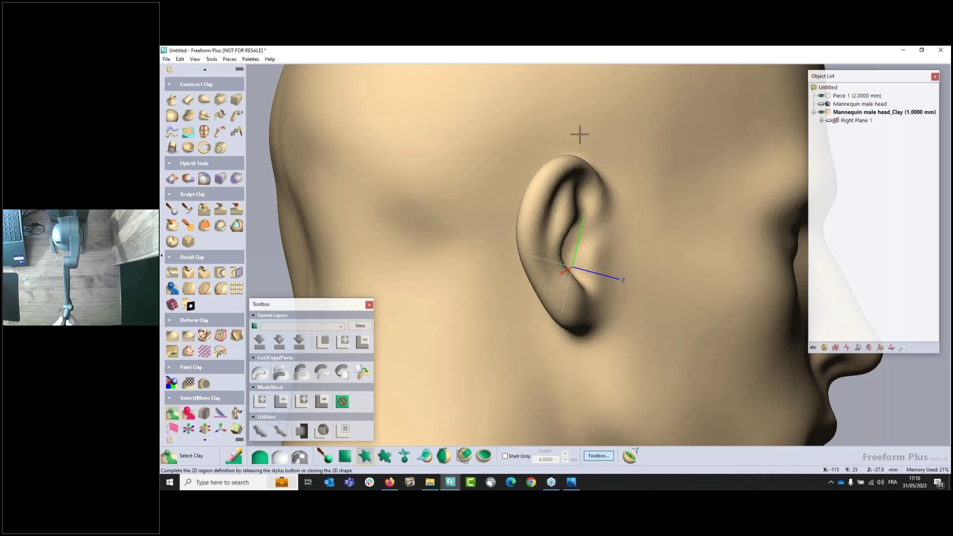
left_click_drag(535, 347, 625, 352)
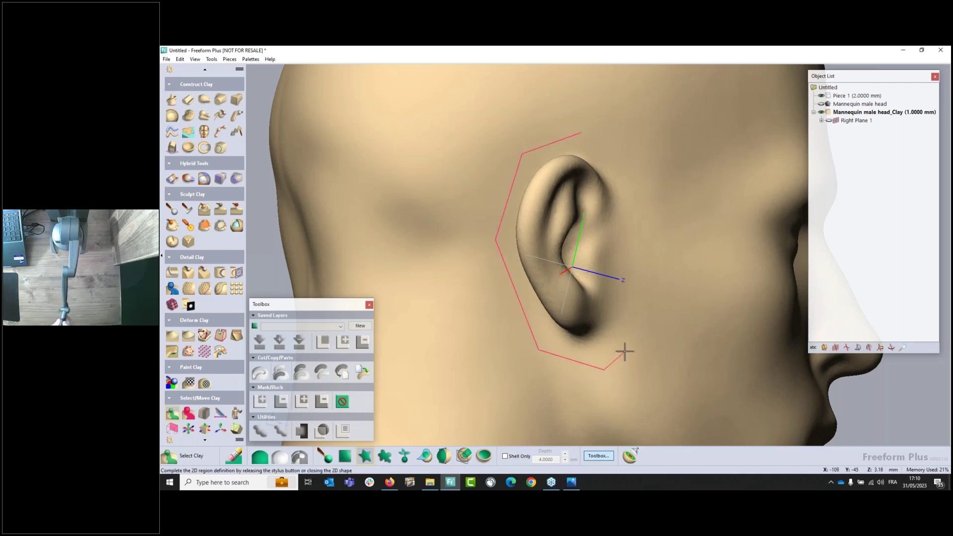
mouse_move(654, 217)
left_mouse_down()
mouse_move(620, 149)
mouse_move(582, 132)
left_mouse_up()
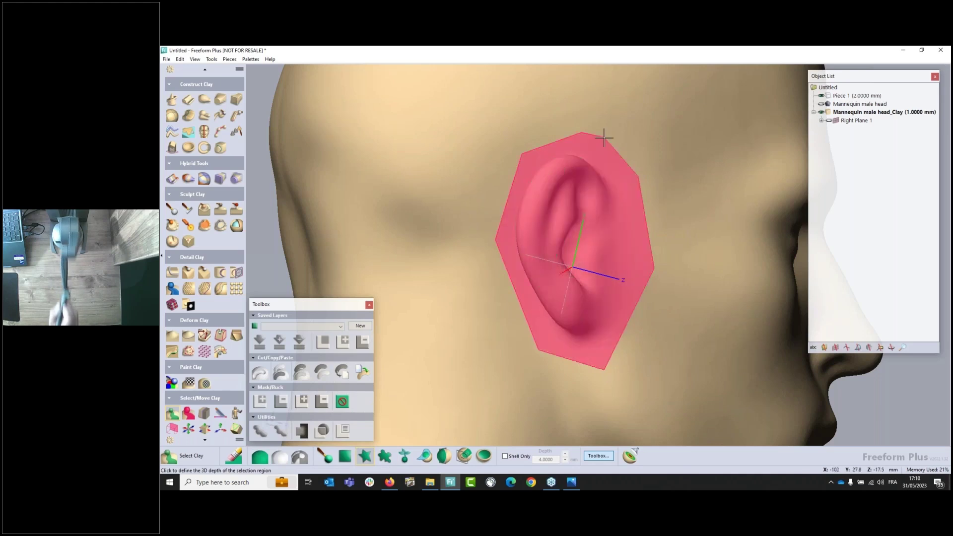
left_click(572, 268)
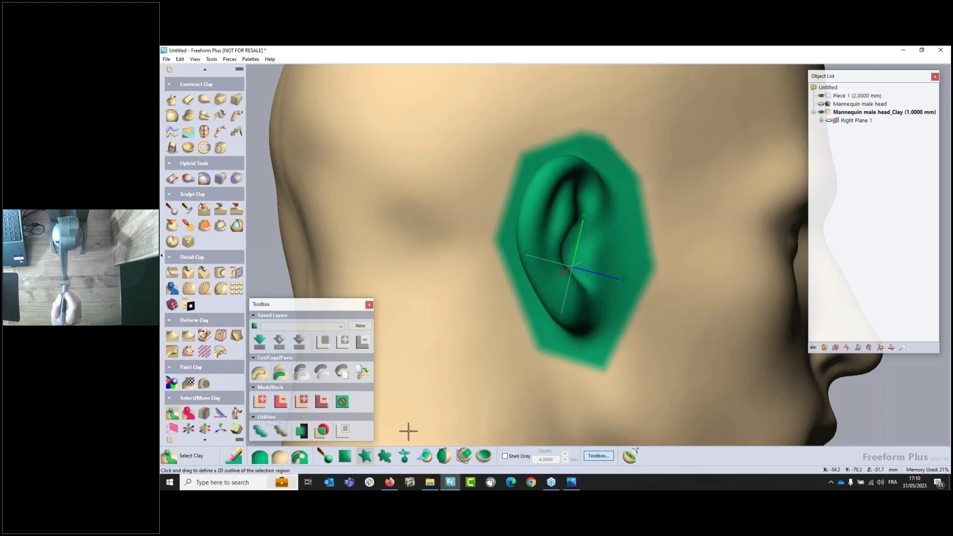
Defeature the selected ear region with Smooth Area to remove the second ear from the clay head
left_click(204, 226)
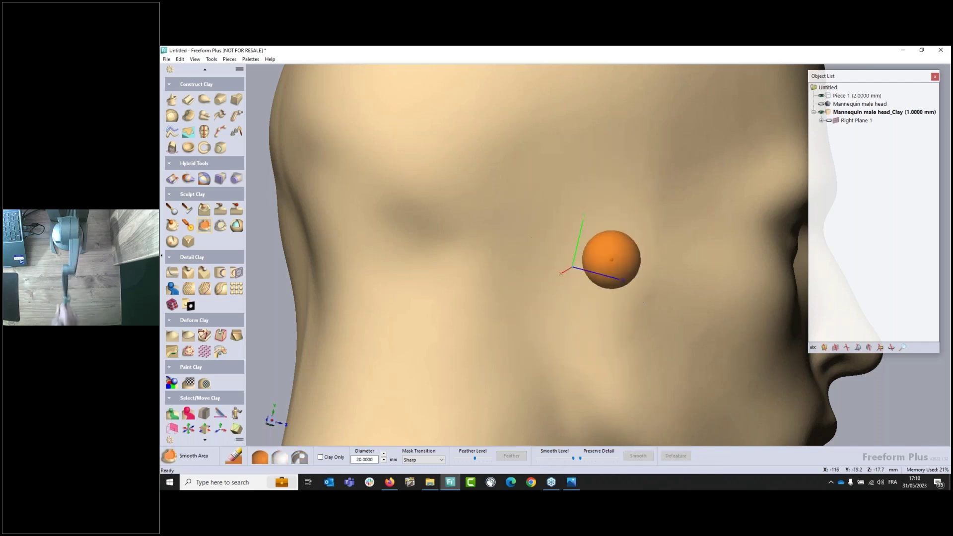
middle_click_drag(479, 238, 481, 242)
middle_click_drag(570, 272, 672, 285)
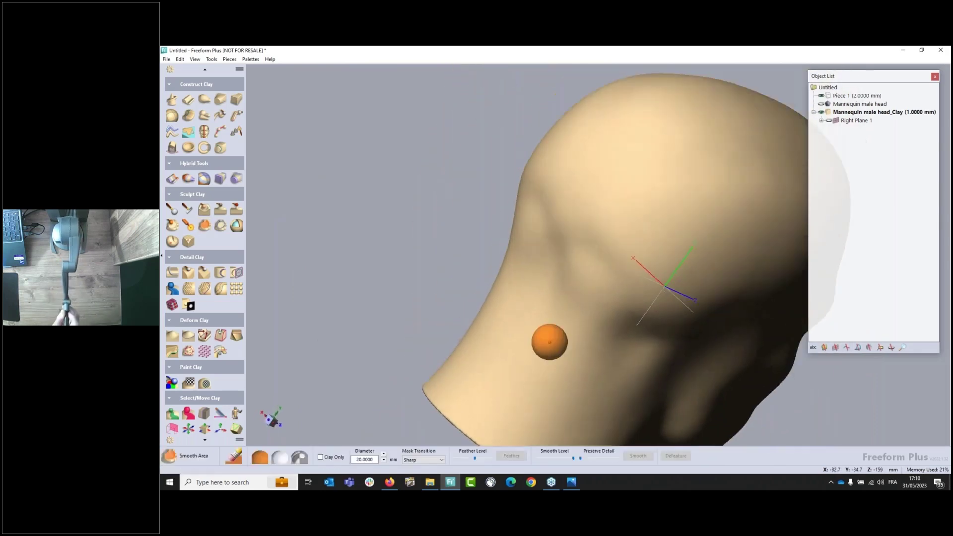
middle_click_drag(549, 340, 573, 230)
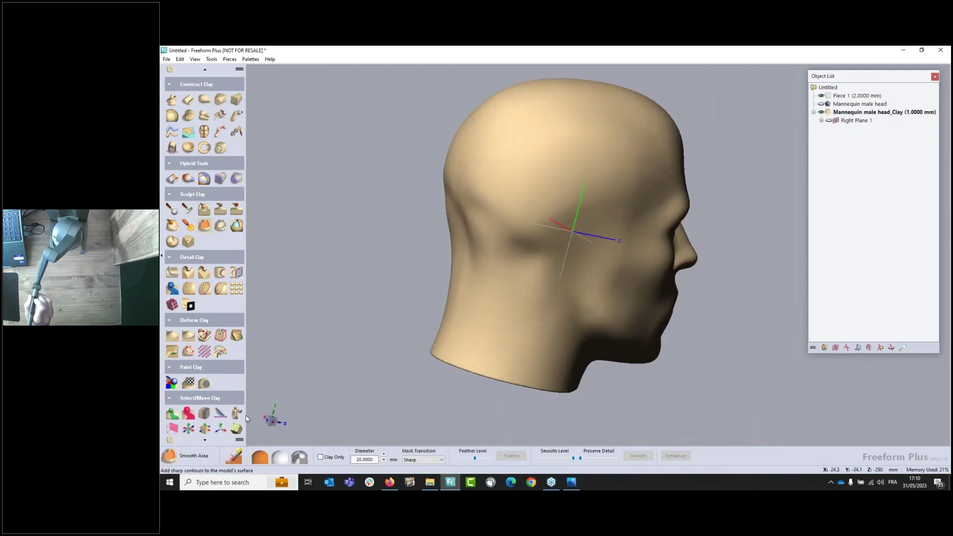
Select the whole clay head in Smooth Area and smooth it all over
left_click(259, 459)
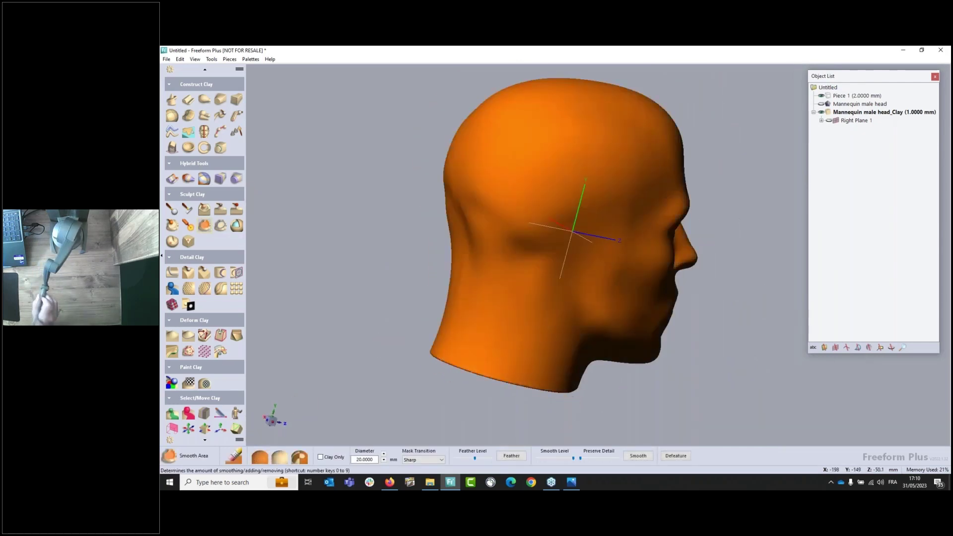
middle_click_drag(523, 273, 570, 412)
middle_click_drag(539, 375, 546, 209)
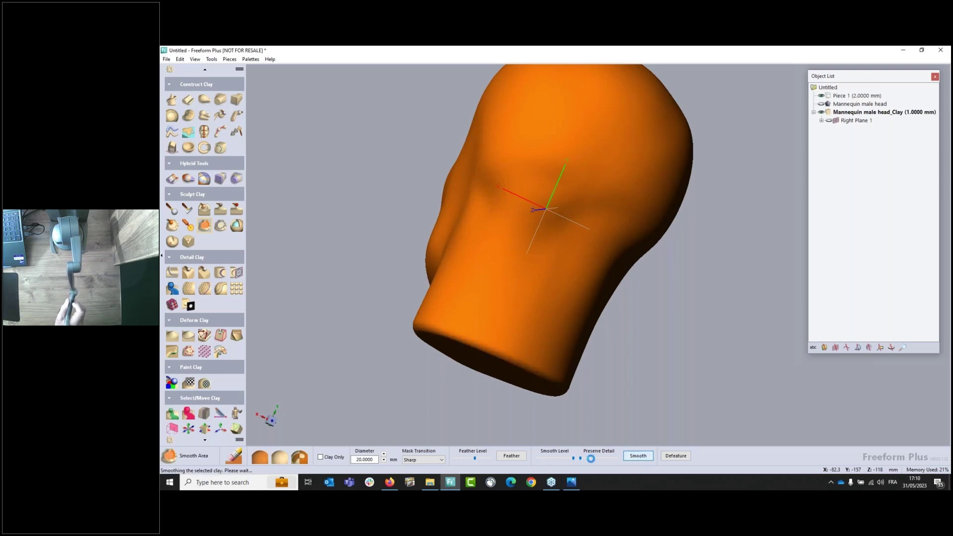
left_click(276, 459)
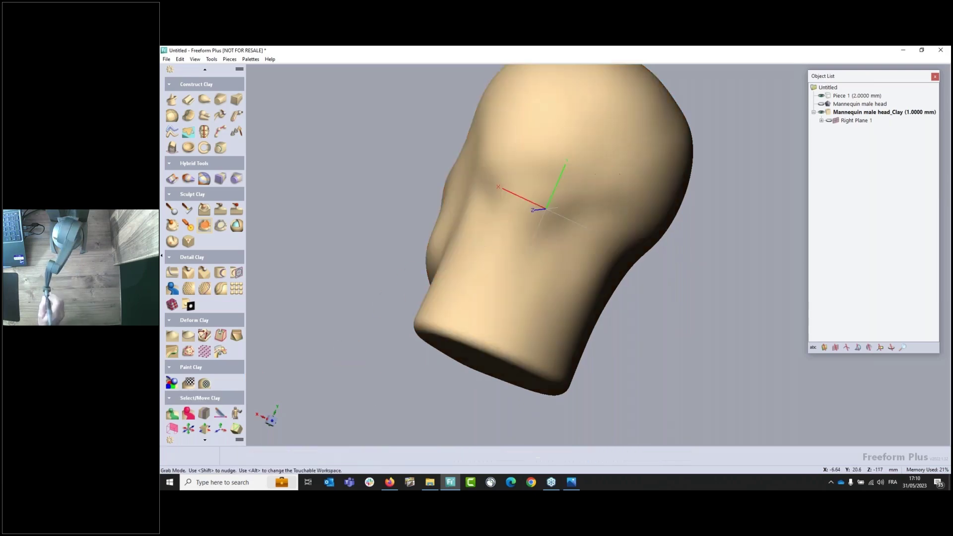
middle_click_drag(610, 181, 454, 320)
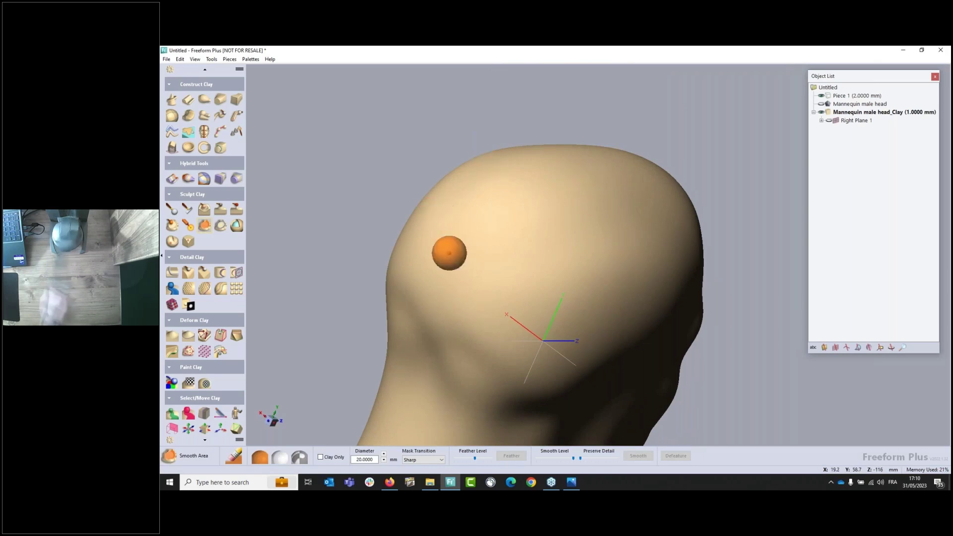
middle_click_drag(471, 217, 562, 183)
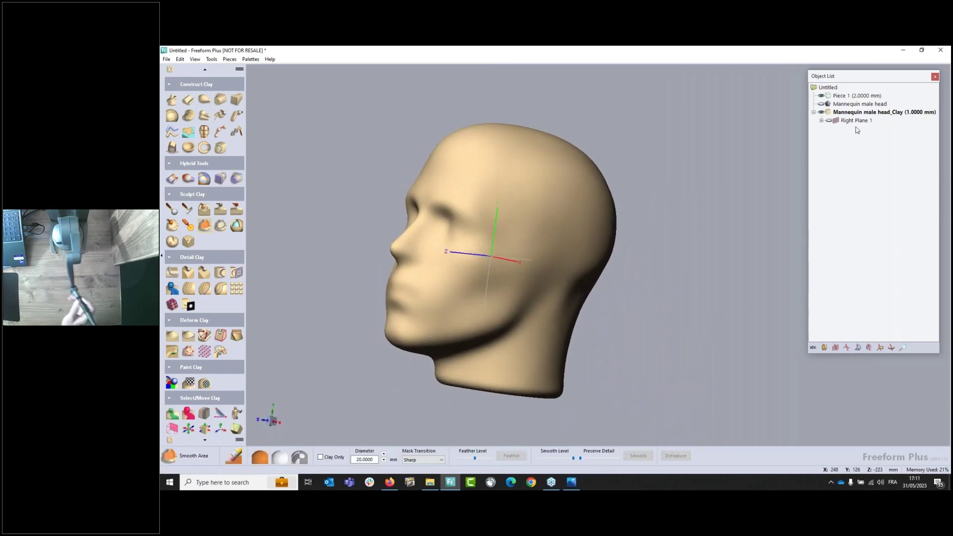
Show Right Plane 1 and project its skull outline, forehead line and back-of-head sketch curve onto the clay with 0.05 mm tolerance
left_click(829, 121)
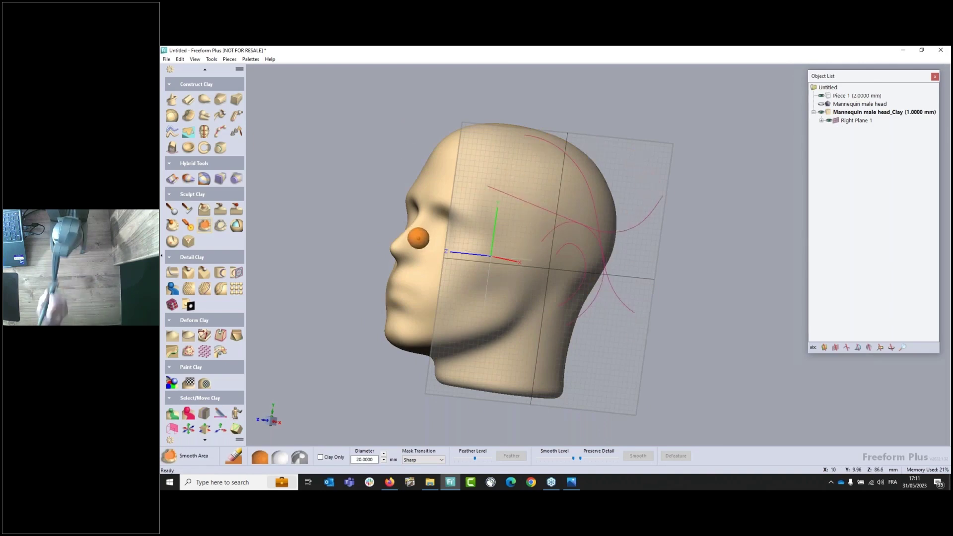
left_click(205, 71)
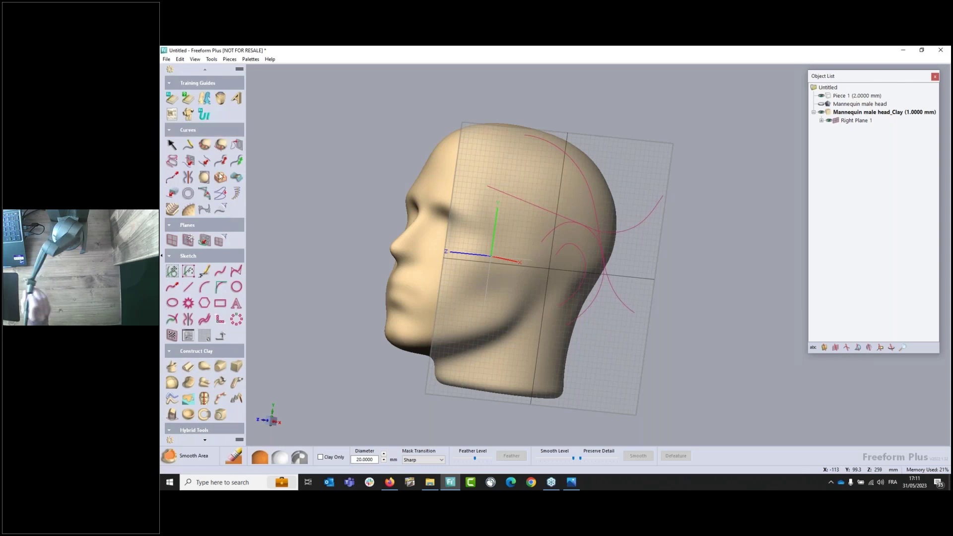
left_click(222, 145)
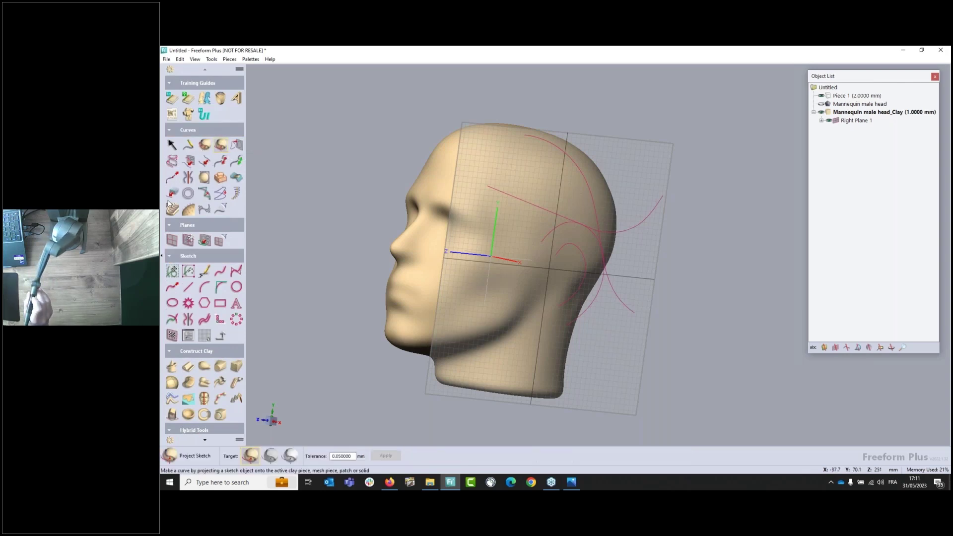
left_click(576, 166)
left_click(524, 193)
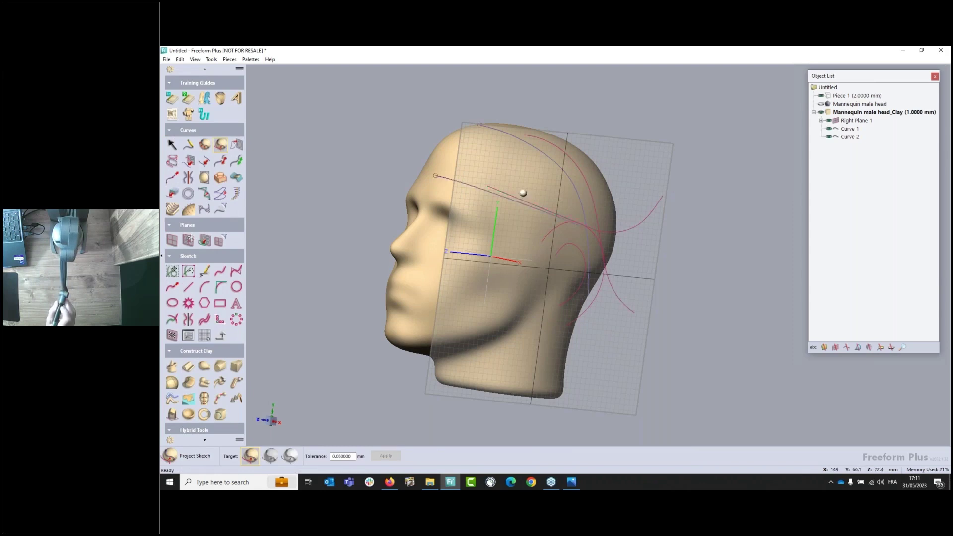
left_click(656, 201)
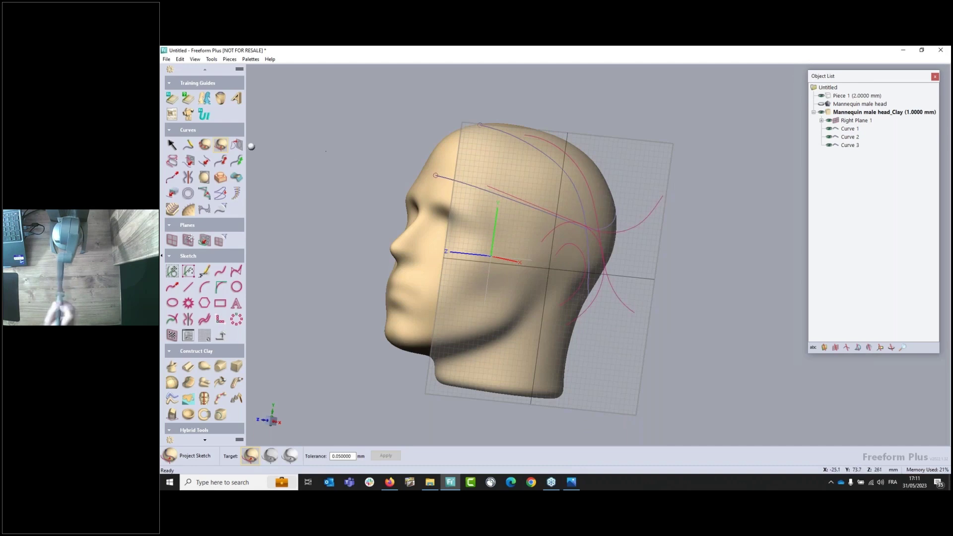
Centre Right Plane 1 on the clay head and enlarge it beyond the head to about 326 by 305 mm
left_click(189, 240)
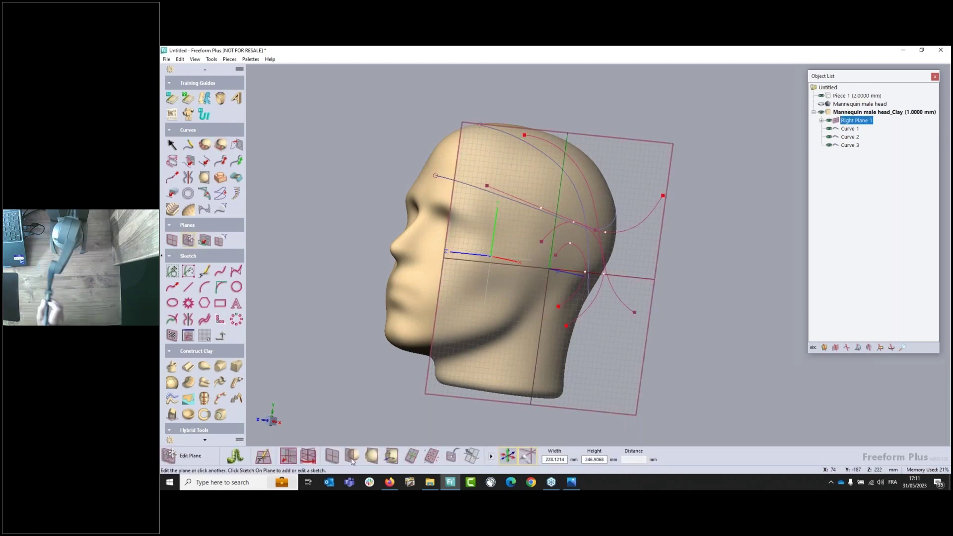
left_click(372, 457)
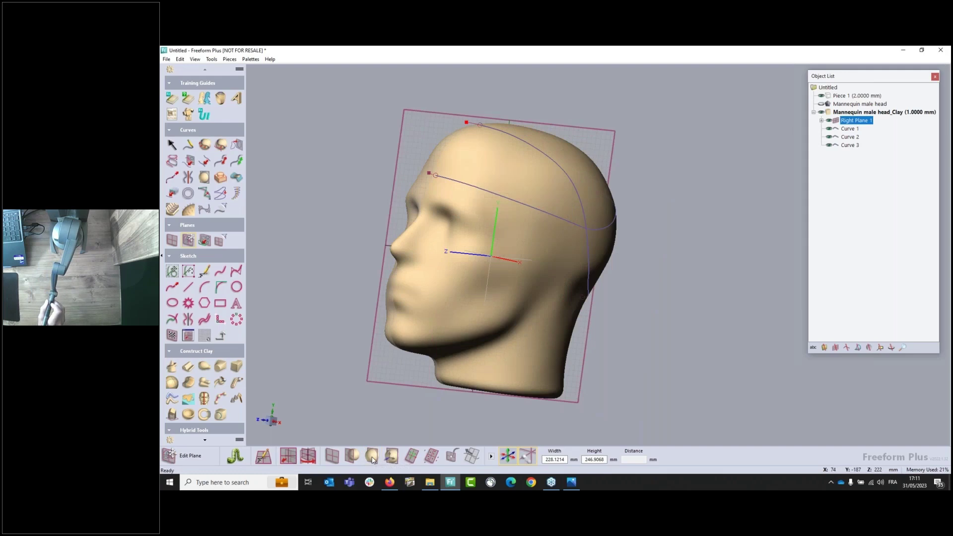
middle_click_drag(367, 417, 455, 159)
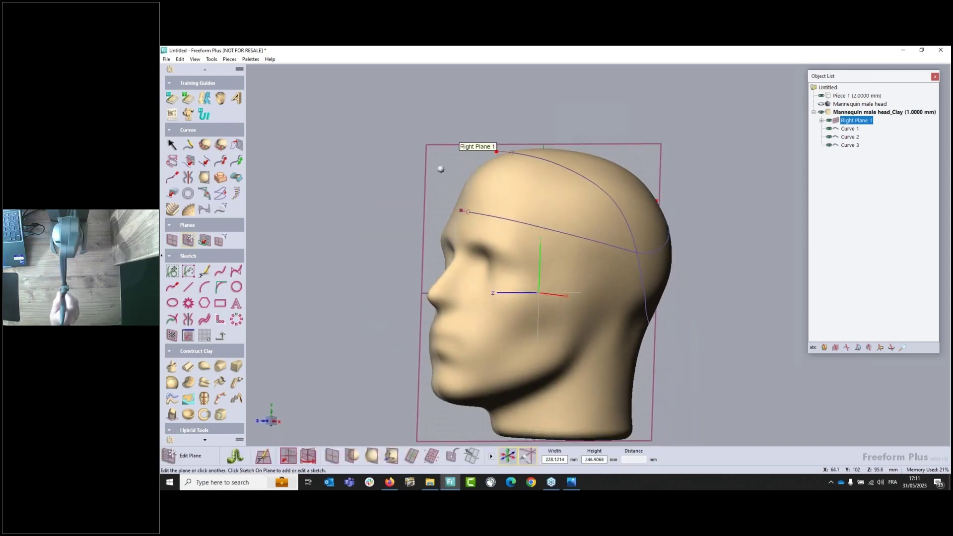
left_click_drag(417, 141, 383, 82)
left_click_drag(666, 76, 720, 74)
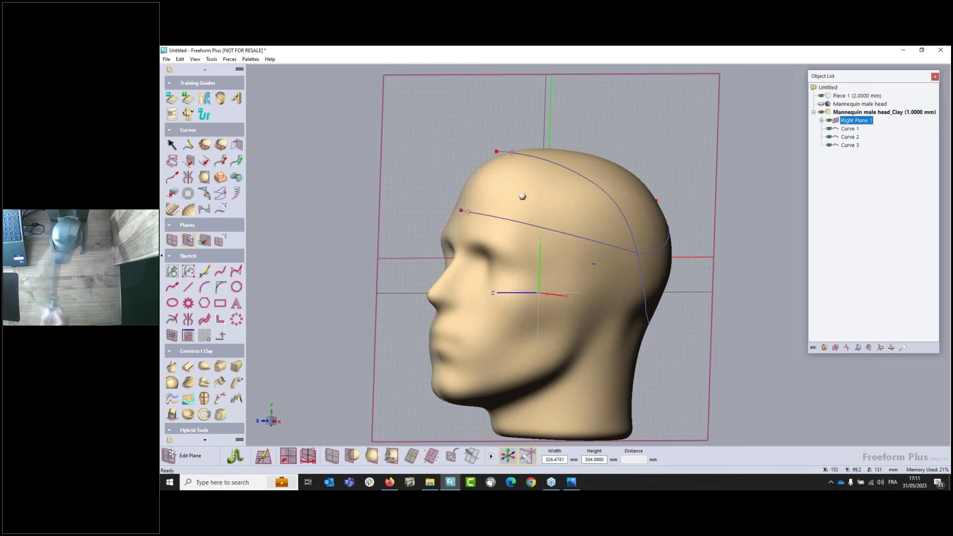
Join the projected forehead curve with the back-of-head curve into one continuous curve
left_click(518, 219)
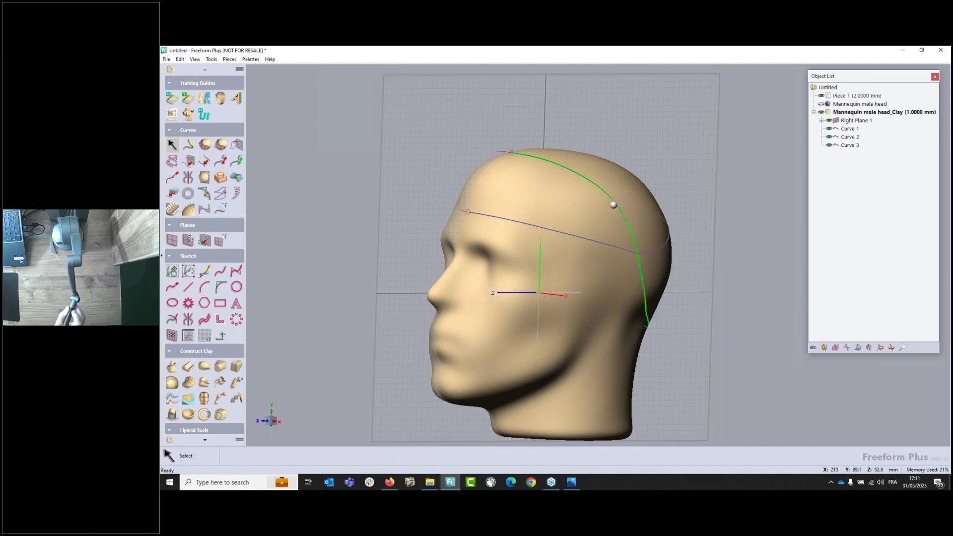
left_click(238, 161)
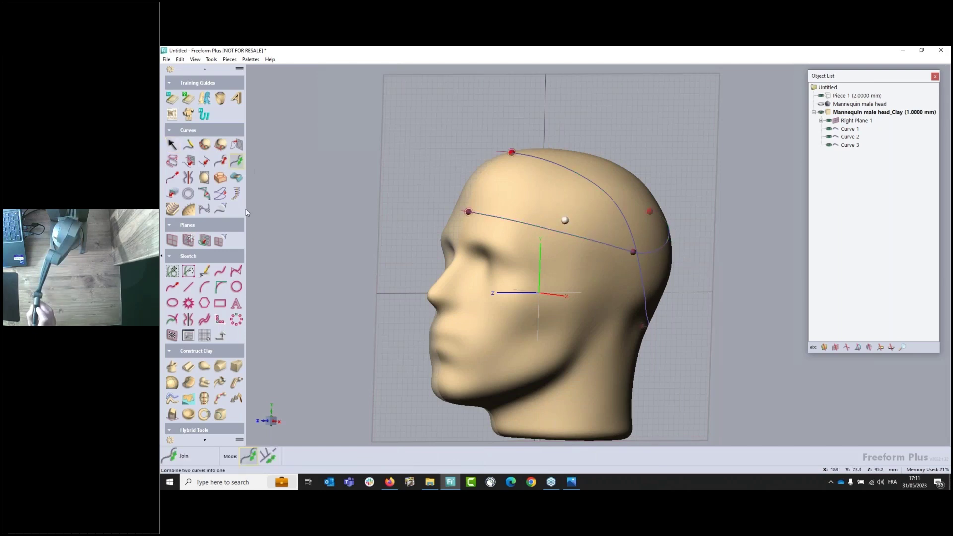
left_click(665, 244)
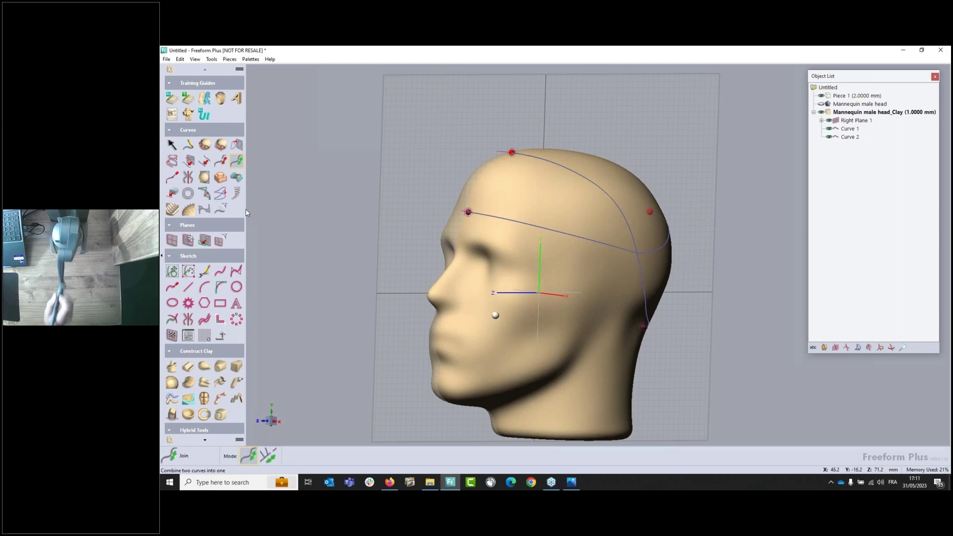
Select both projected curves, fit them to the clay and set their edit points to 5
left_click(173, 144)
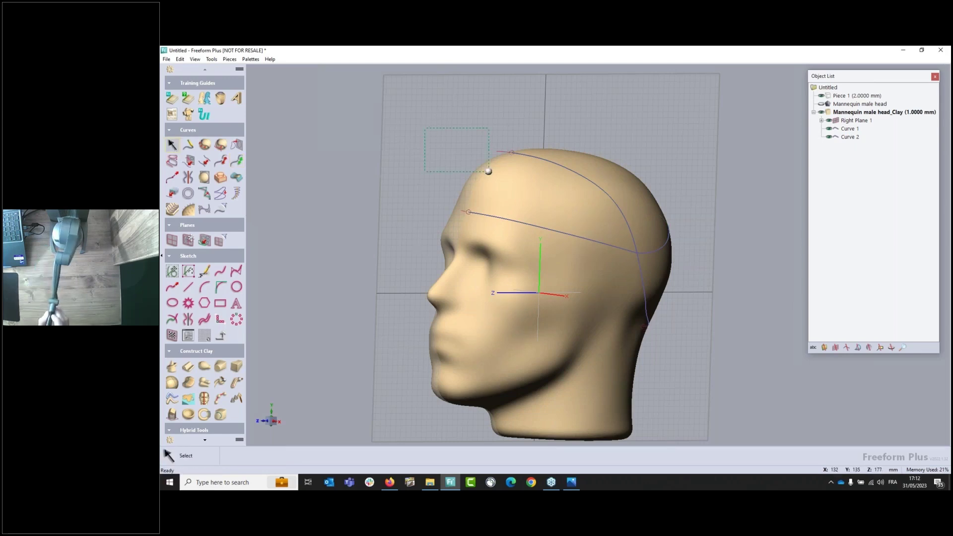
left_click_drag(489, 171, 725, 369)
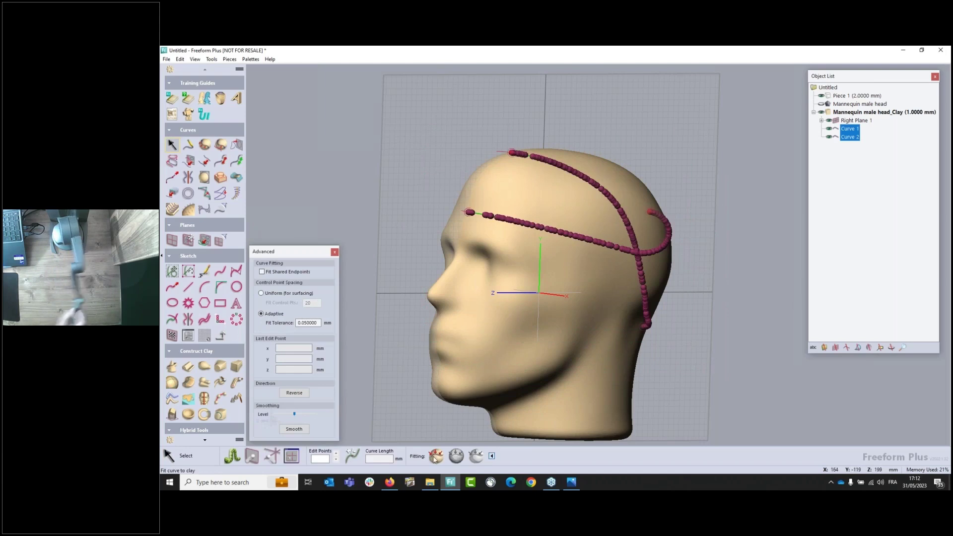
left_click(435, 458)
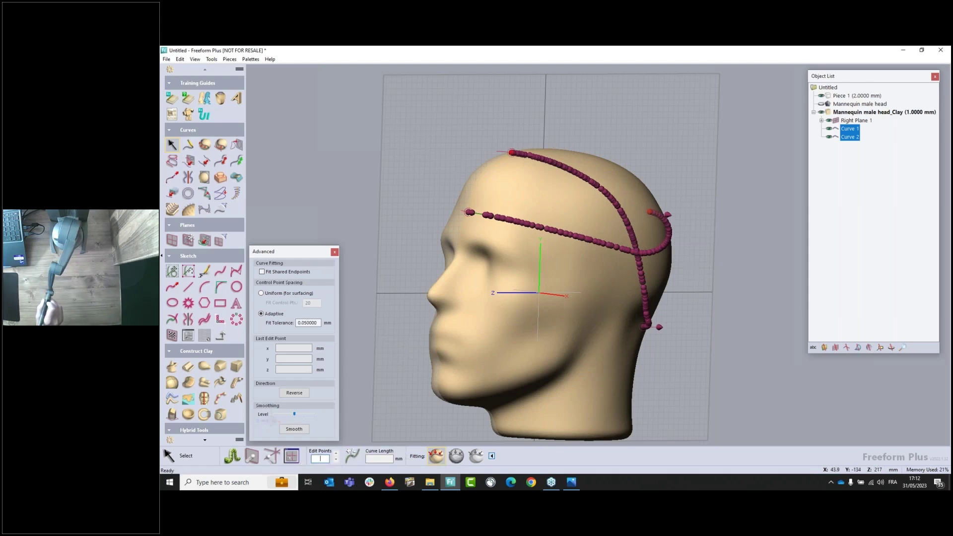
type("5")
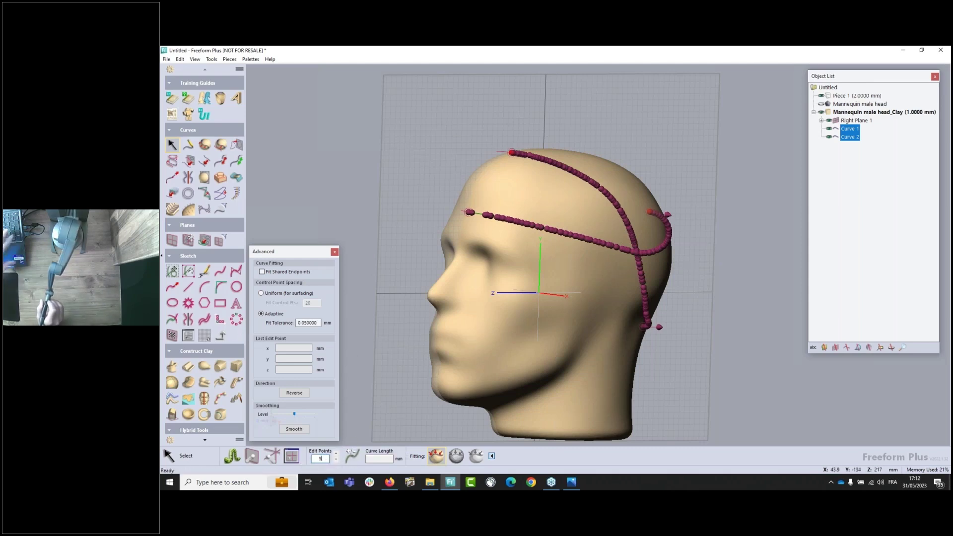
key("Return")
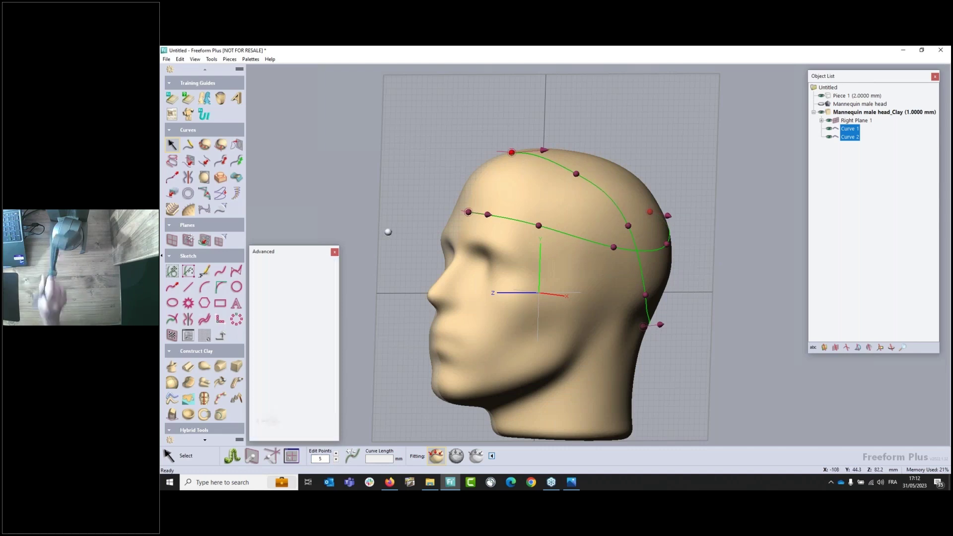
Move the front ends of both curves slightly past the head's centre plane, at the forehead and at the top front of the skull
middle_click_drag(389, 232, 526, 215)
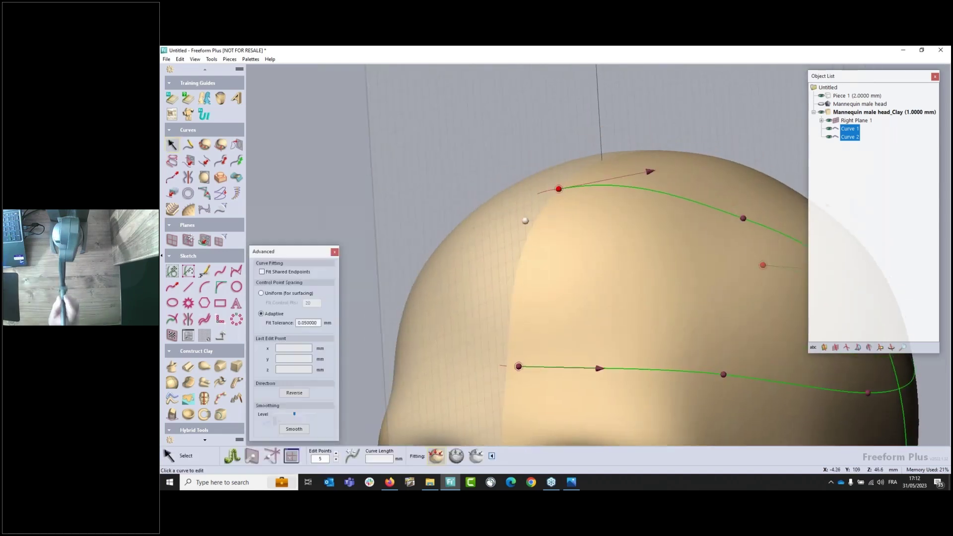
middle_click_drag(641, 183, 611, 169)
middle_click_drag(561, 233, 551, 122)
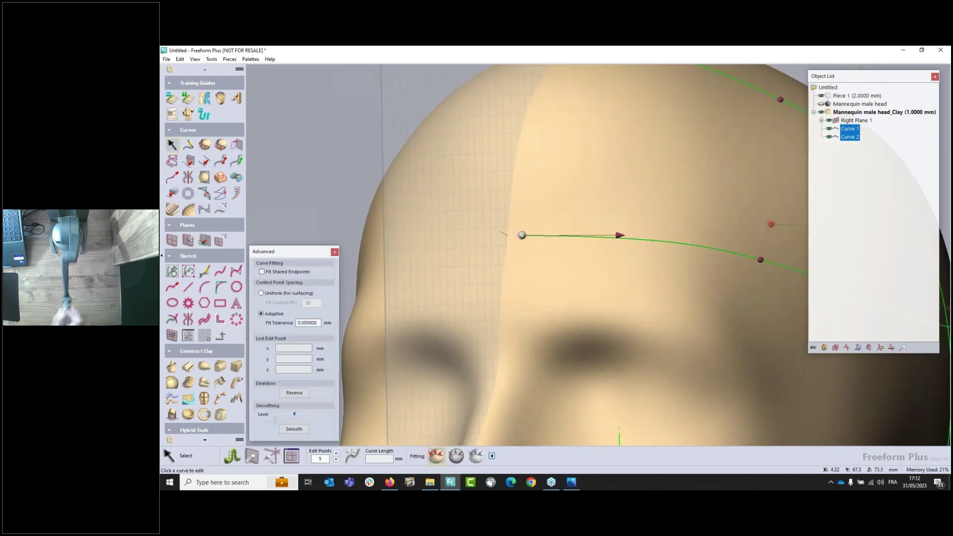
left_click_drag(522, 235, 470, 236)
middle_click_drag(600, 133, 506, 290)
left_click(505, 293)
left_click_drag(505, 291, 468, 311)
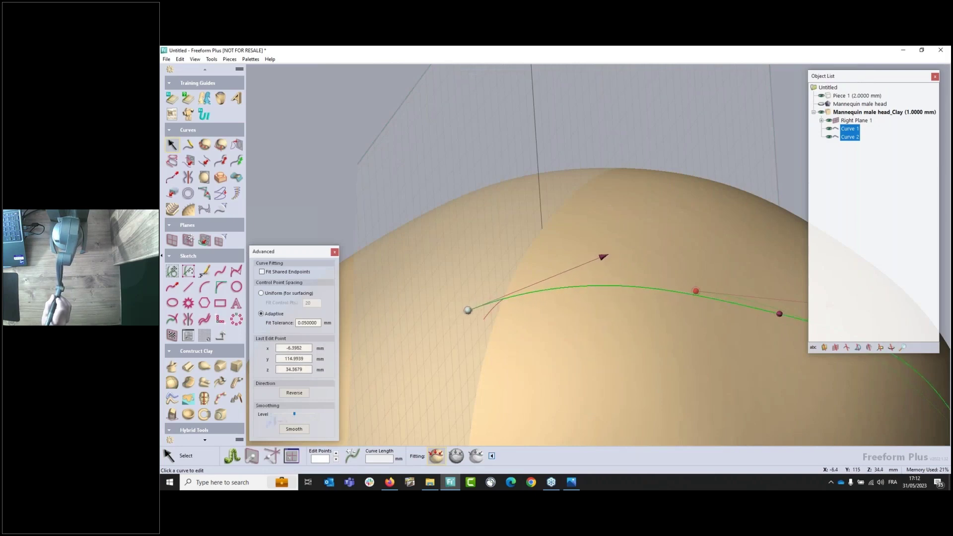
Move the rear ends of both curves slightly past the centre plane, at the back of the head and at the nape
middle_click_drag(624, 241, 515, 249)
left_click(515, 226)
mouse_move(514, 220)
left_mouse_down()
mouse_move(590, 213)
mouse_move(532, 222)
left_mouse_up()
middle_click_drag(533, 222, 470, 318)
left_click_drag(470, 319, 569, 313)
middle_click_drag(569, 313, 641, 294)
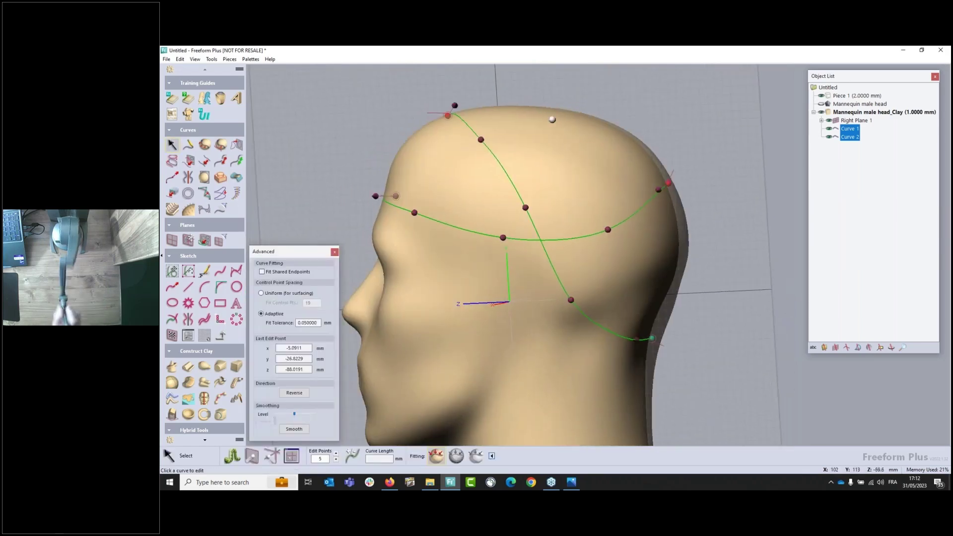
Draw a curve about 242 mm long on the clay from the mid-forehead over the side of the crown to the back of the head
left_click(188, 145)
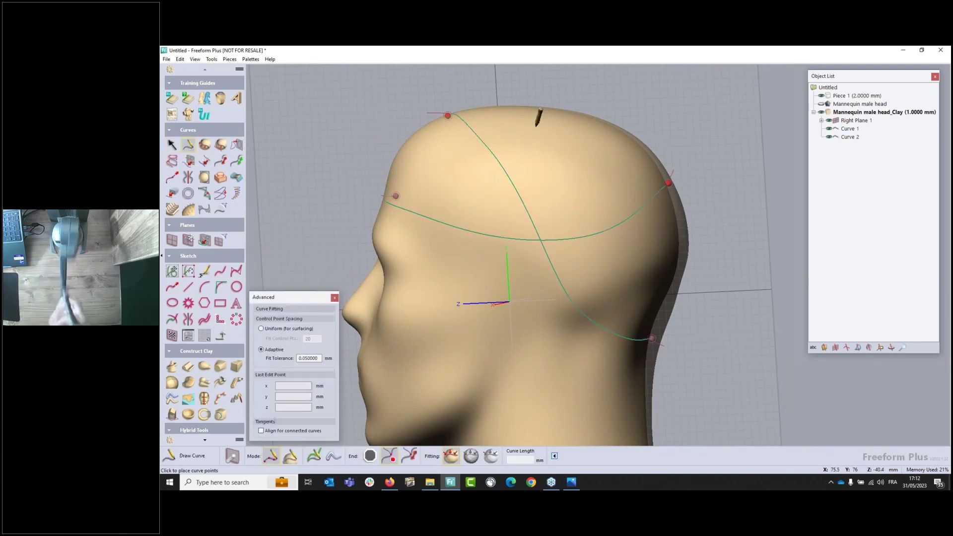
middle_click_drag(555, 160, 612, 206)
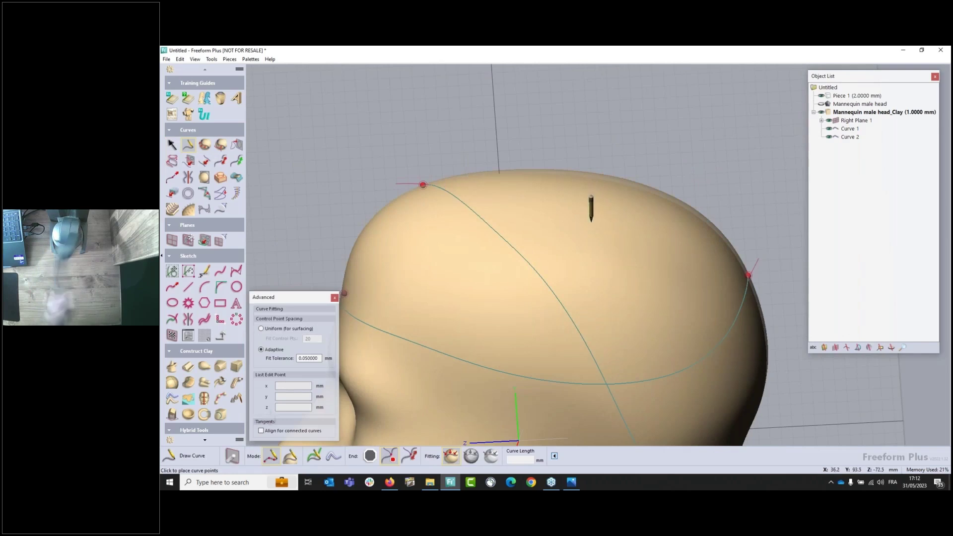
mouse_move(440, 226)
middle_mouse_down()
mouse_move(419, 190)
mouse_move(436, 176)
mouse_move(571, 226)
mouse_move(543, 230)
middle_mouse_up()
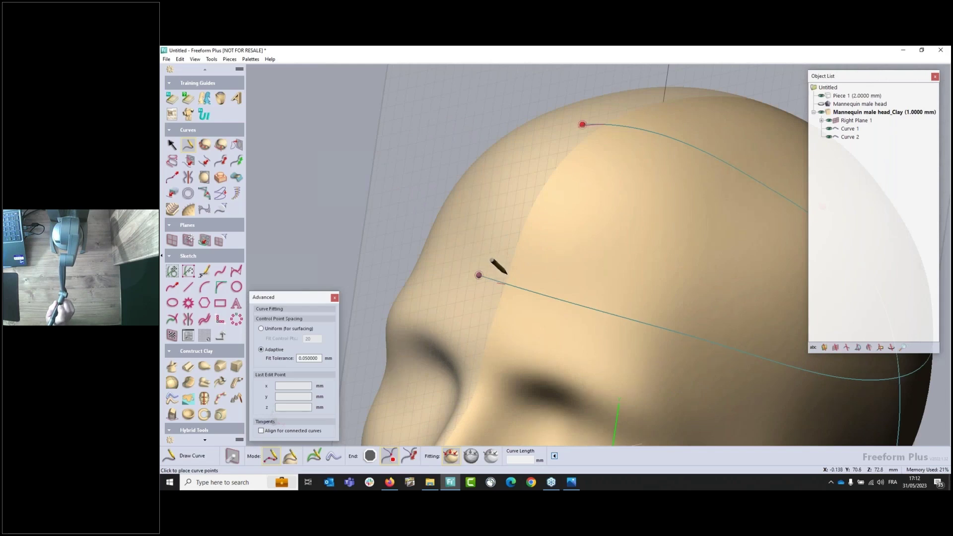
left_click(507, 274)
mouse_move(660, 212)
middle_mouse_down()
mouse_move(686, 206)
mouse_move(614, 191)
mouse_move(577, 219)
middle_mouse_up()
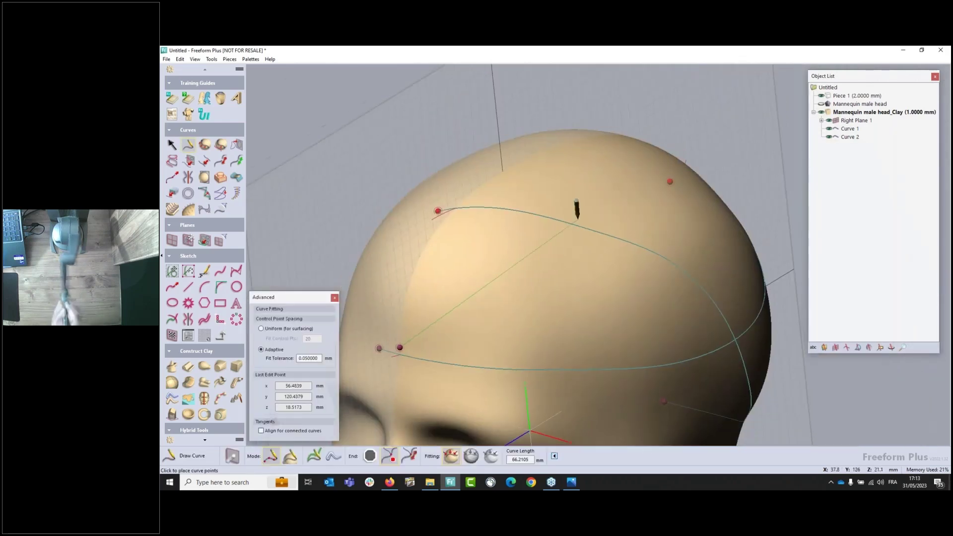
left_click(565, 241)
mouse_move(565, 241)
middle_mouse_down()
mouse_move(571, 248)
mouse_move(585, 202)
middle_mouse_up()
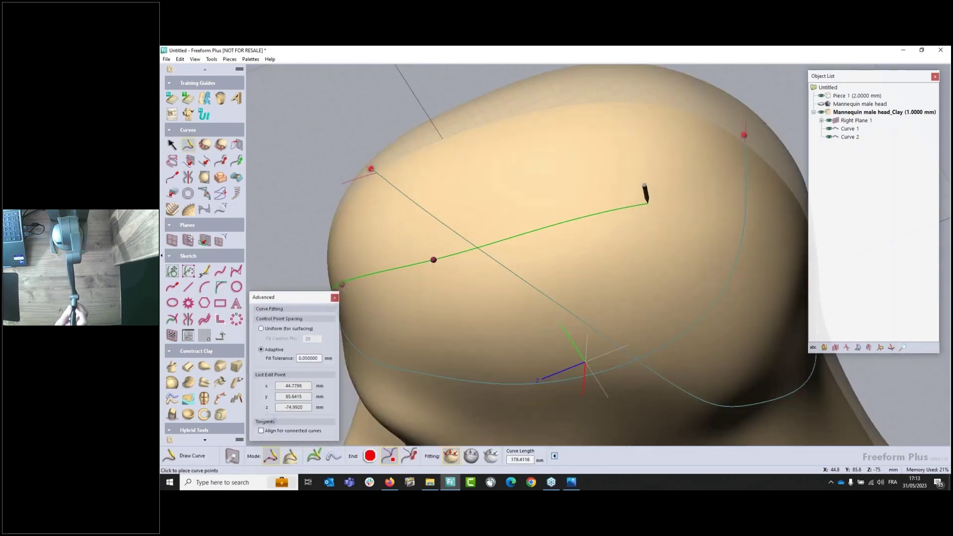
left_click(631, 198)
middle_click_drag(632, 199, 363, 178)
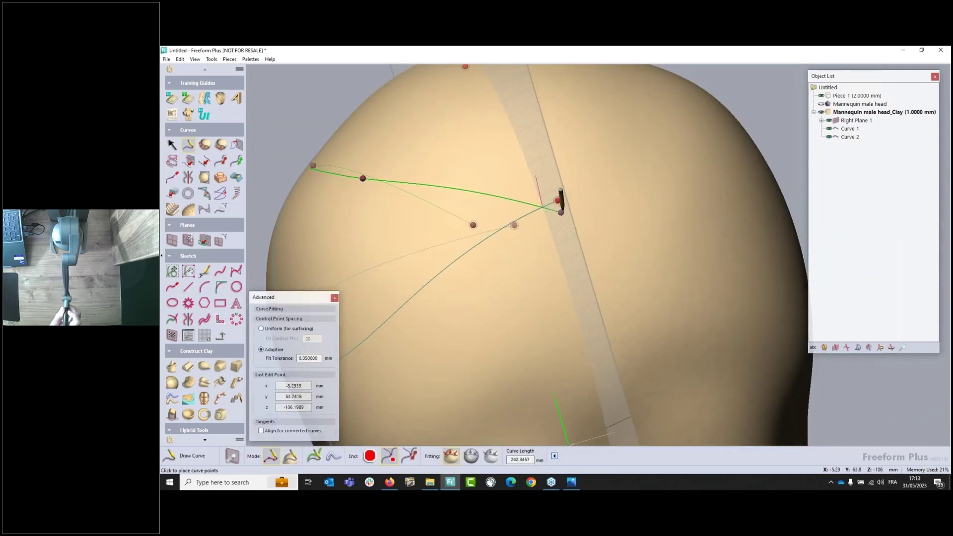
double_click(561, 212)
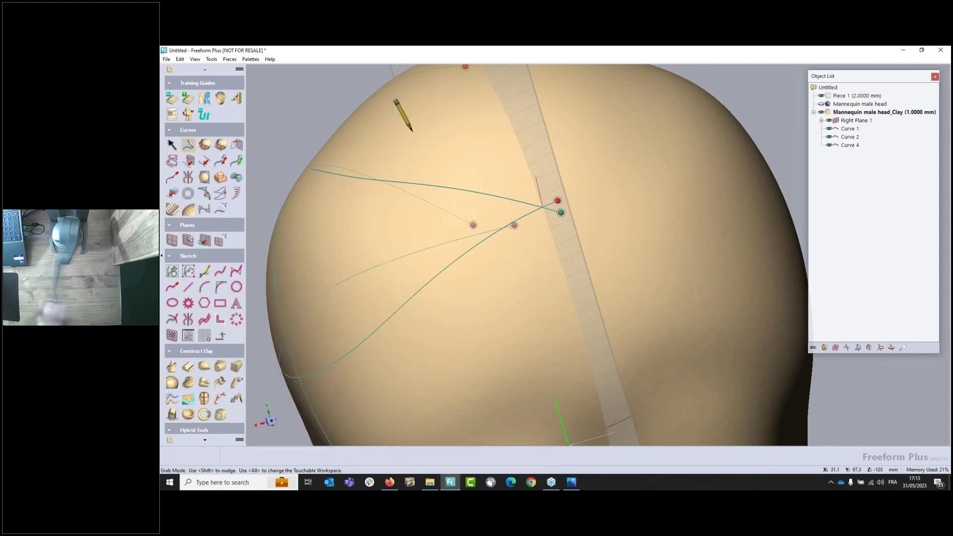
Draw a curve along the head's centre plane from the mid-forehead over the crown to the curve ends at the back of the head
mouse_move(412, 131)
middle_mouse_down()
mouse_move(536, 164)
mouse_move(655, 172)
mouse_move(698, 144)
middle_mouse_up()
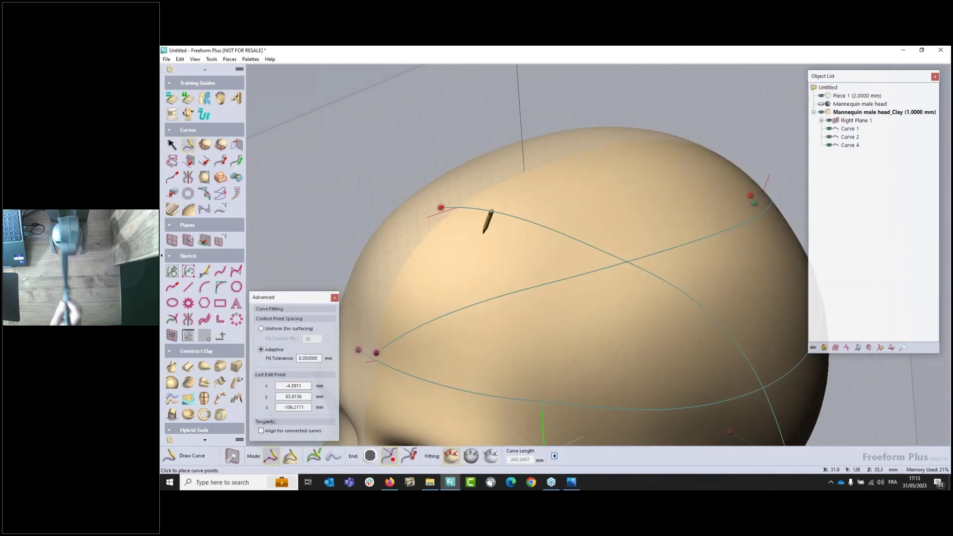
mouse_move(484, 232)
middle_mouse_down()
mouse_move(469, 233)
mouse_move(557, 208)
mouse_move(579, 178)
middle_mouse_up()
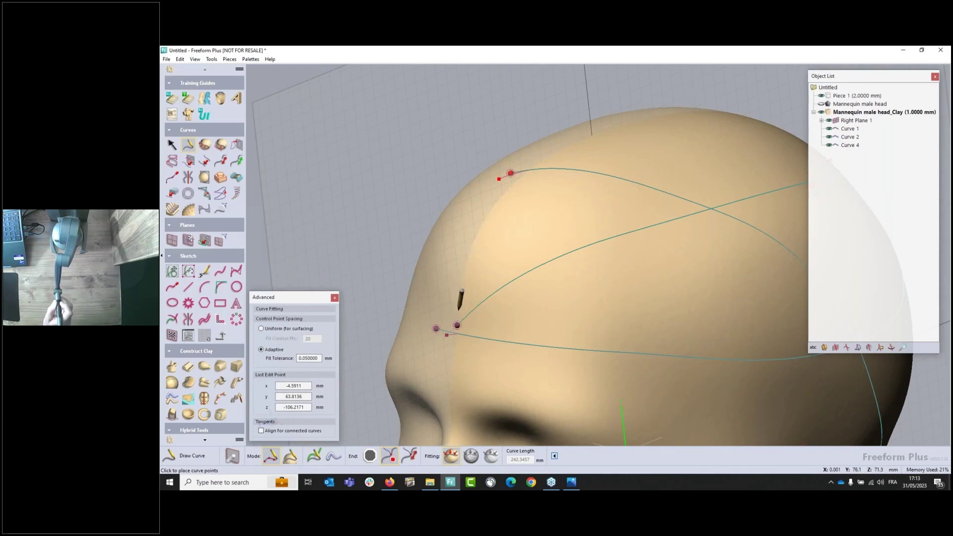
left_click(457, 325)
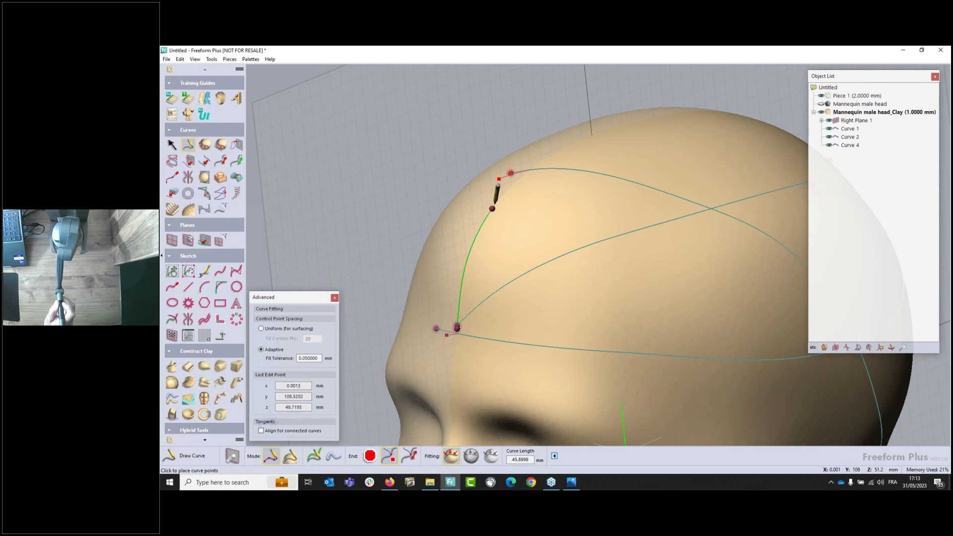
left_click_drag(494, 204, 614, 126)
left_click_drag(738, 112, 687, 110)
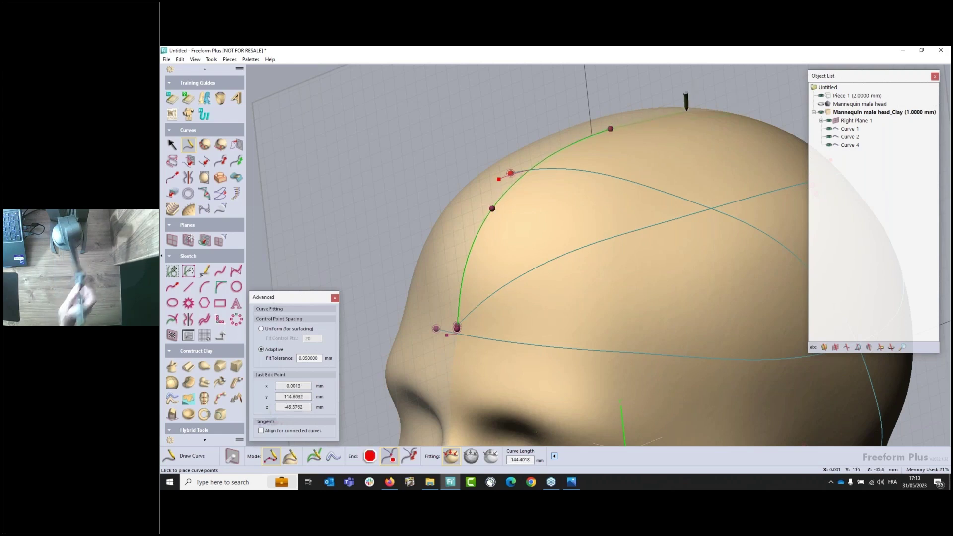
left_click(689, 110)
mouse_move(693, 110)
middle_mouse_down()
mouse_move(543, 173)
mouse_move(503, 219)
middle_mouse_up()
left_click(617, 224)
middle_click_drag(631, 224, 548, 213)
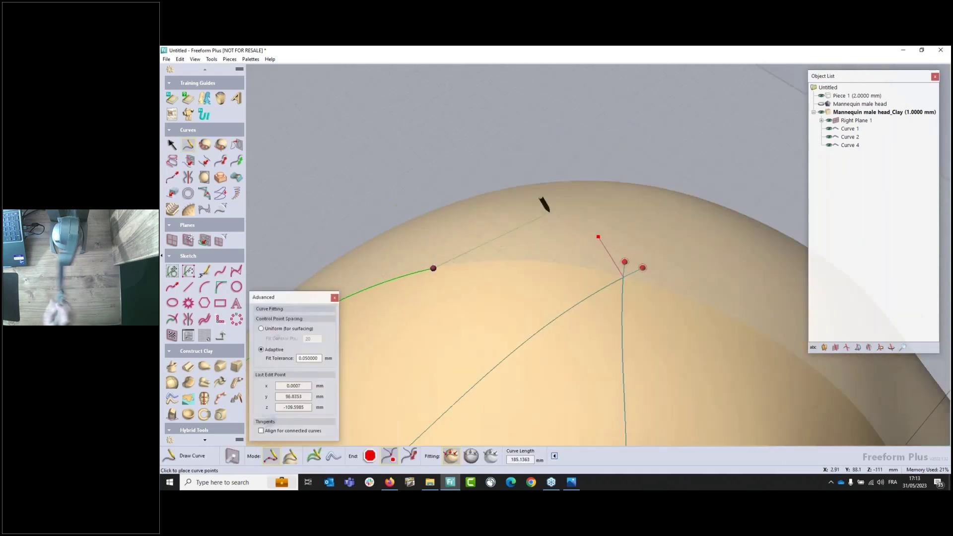
left_click(620, 276)
mouse_move(620, 276)
middle_mouse_down()
mouse_move(623, 245)
mouse_move(644, 241)
mouse_move(667, 214)
mouse_move(644, 290)
mouse_move(663, 226)
mouse_move(652, 223)
mouse_move(687, 209)
mouse_move(658, 218)
mouse_move(695, 266)
mouse_move(689, 246)
middle_mouse_up()
middle_click_drag(539, 270, 541, 251)
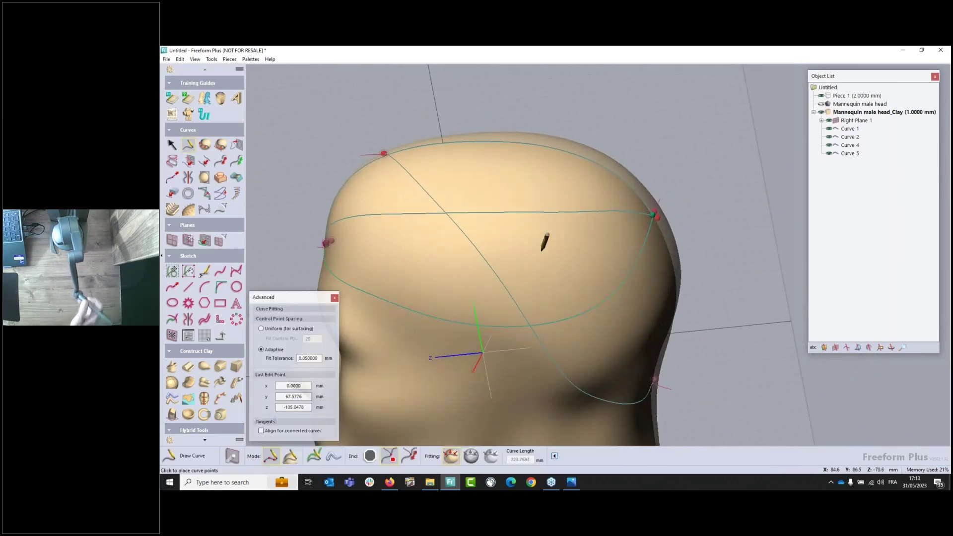
Draw a curve about 132 mm long from the curve crossing on the side of the head up past the centreline at the crown
left_click(532, 321)
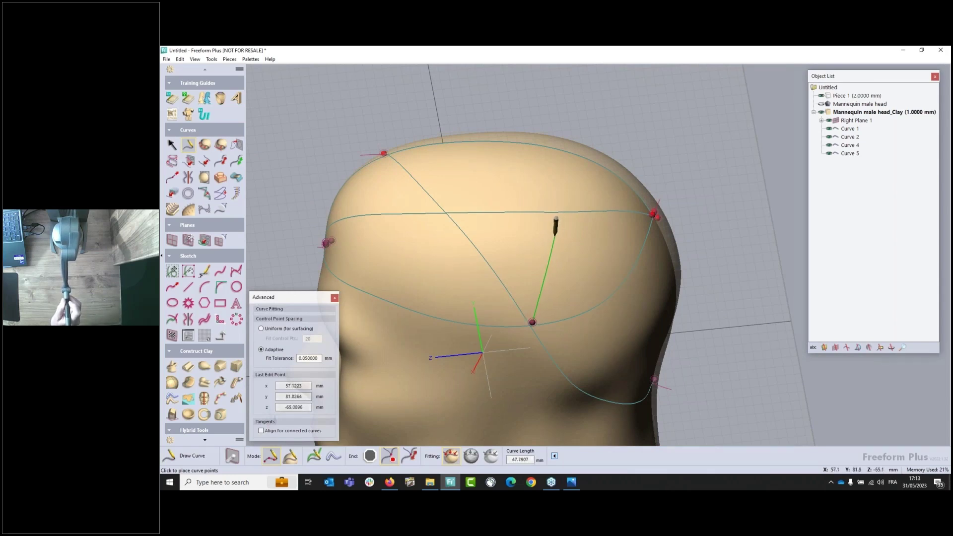
left_click(554, 227)
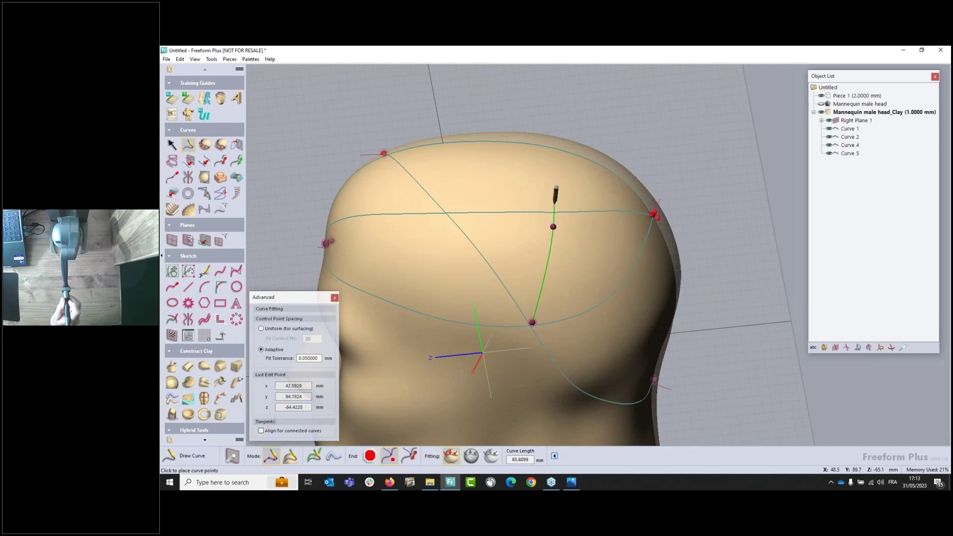
left_click(501, 136)
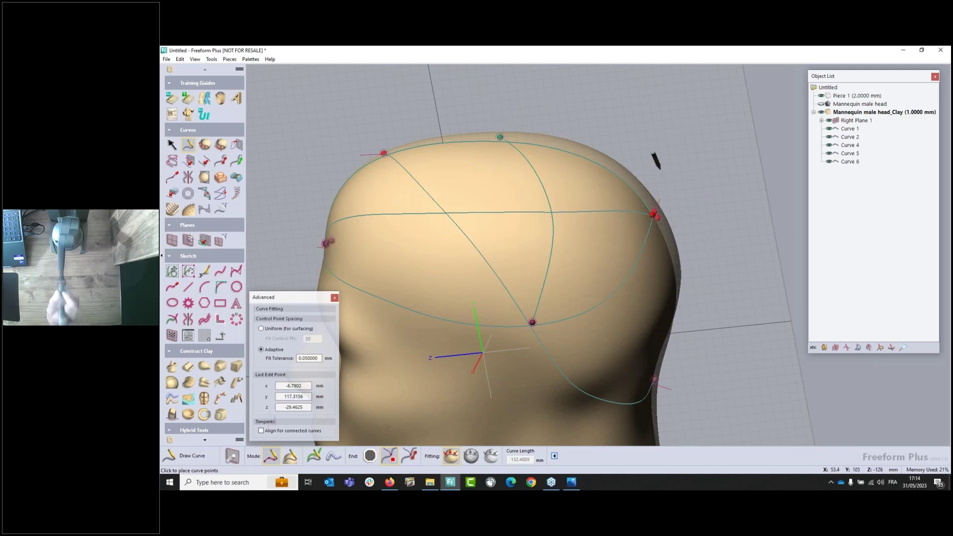
Draw a curve about 271 mm long from the top front of the skull through the upper curve crossing and down to the nape
left_click_drag(587, 277, 546, 278)
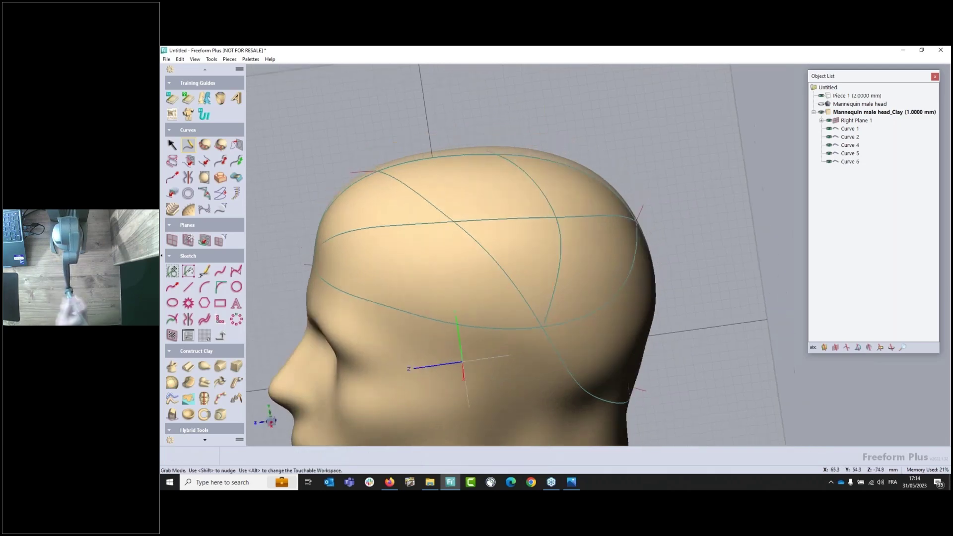
left_click_drag(462, 363, 491, 293)
mouse_move(495, 303)
middle_mouse_down()
mouse_move(479, 342)
mouse_move(484, 373)
middle_mouse_up()
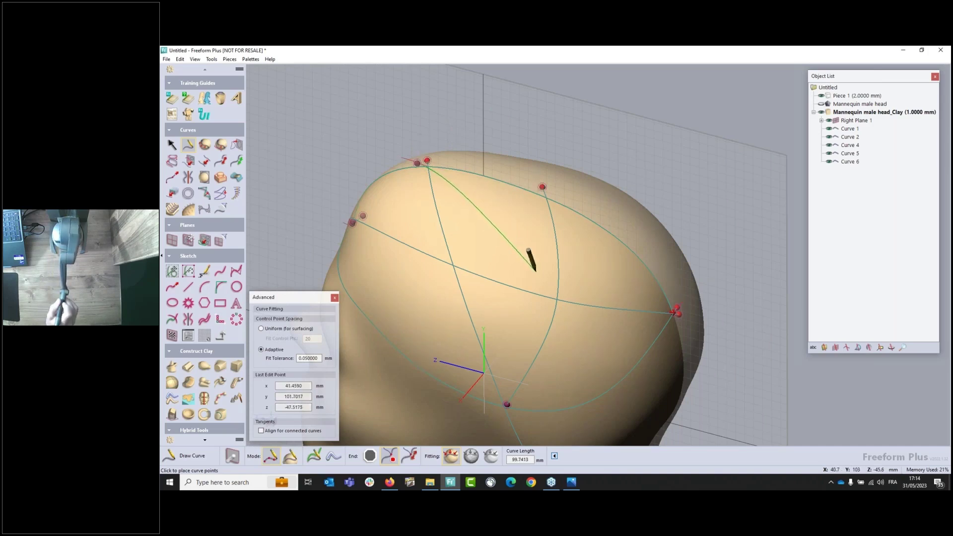
left_click(557, 300)
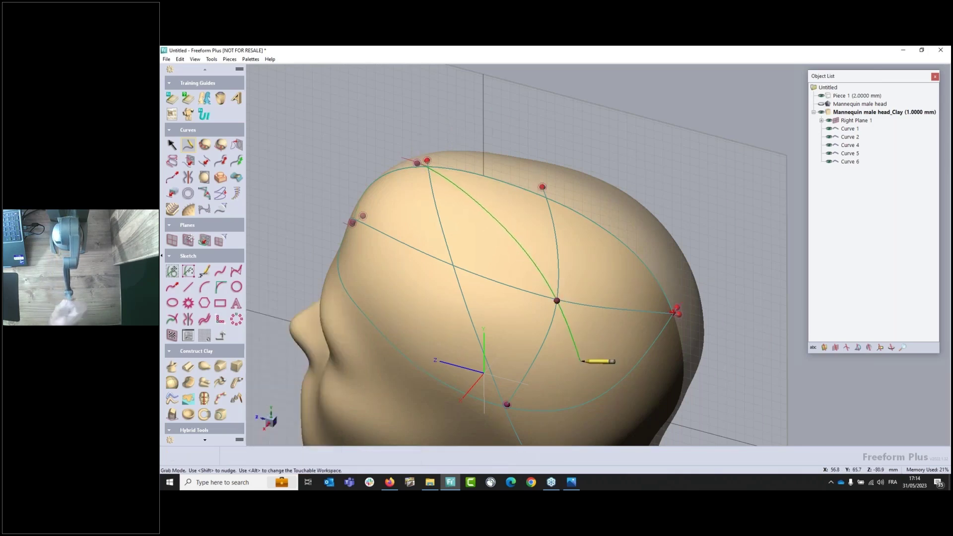
middle_click_drag(580, 361, 474, 159)
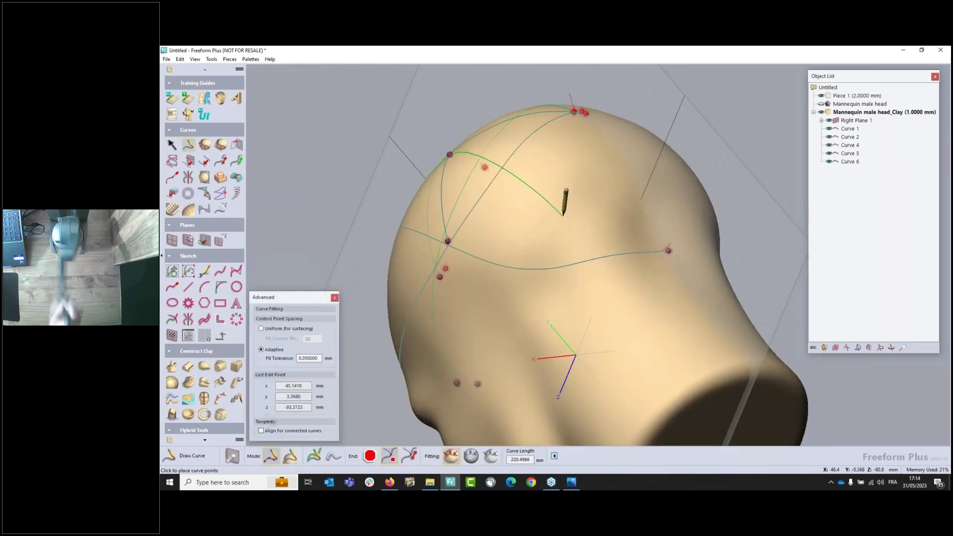
left_click(565, 190)
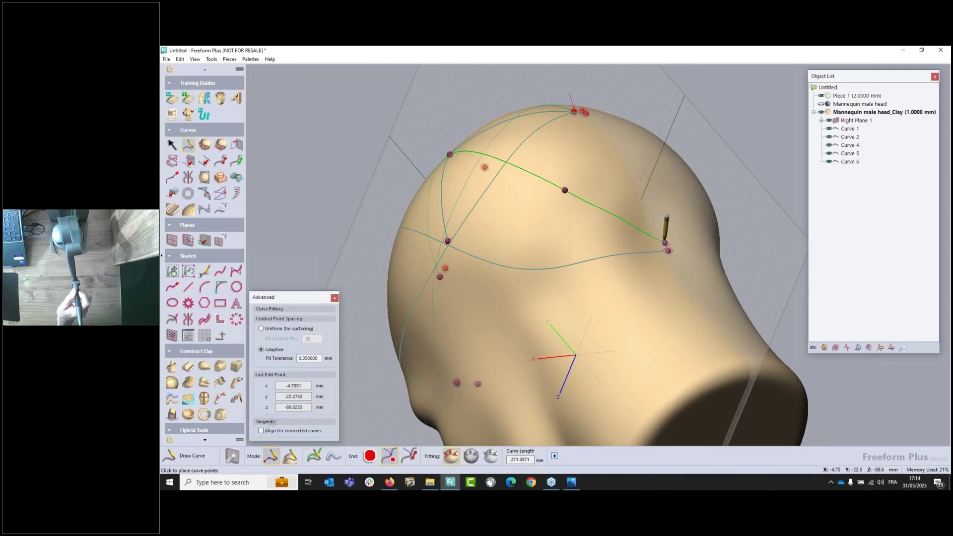
left_click(666, 243)
mouse_move(511, 223)
middle_mouse_down()
mouse_move(496, 213)
mouse_move(542, 233)
mouse_move(575, 301)
mouse_move(536, 298)
mouse_move(531, 318)
mouse_move(541, 334)
mouse_move(511, 315)
middle_mouse_up()
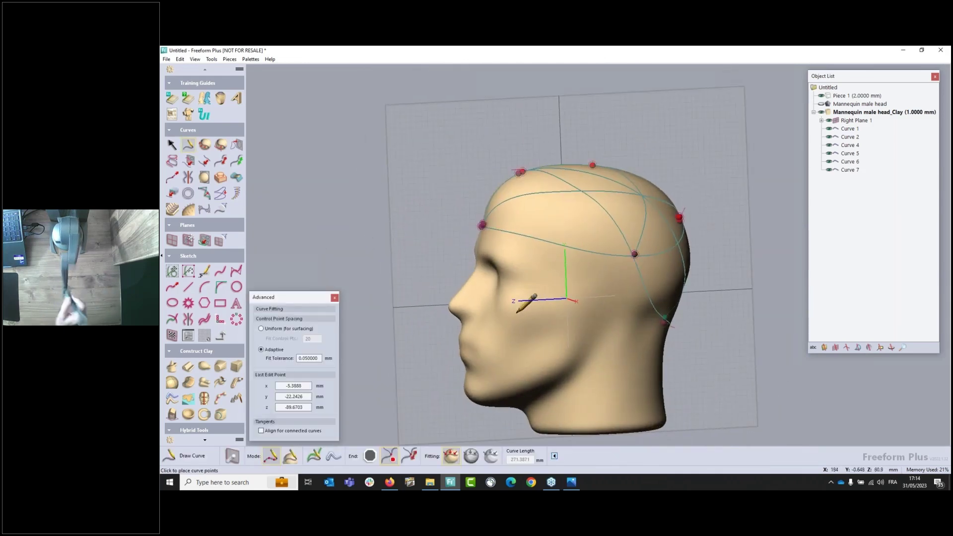
Hide Right Plane 1 and start a Ridge on the lower curve running from the forehead around to the back of the head
left_click(830, 121)
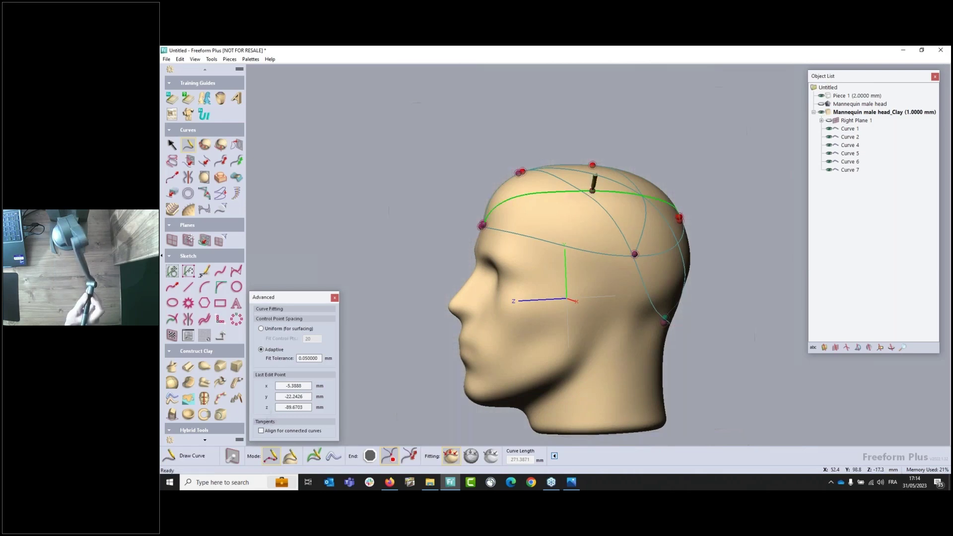
left_click(206, 440)
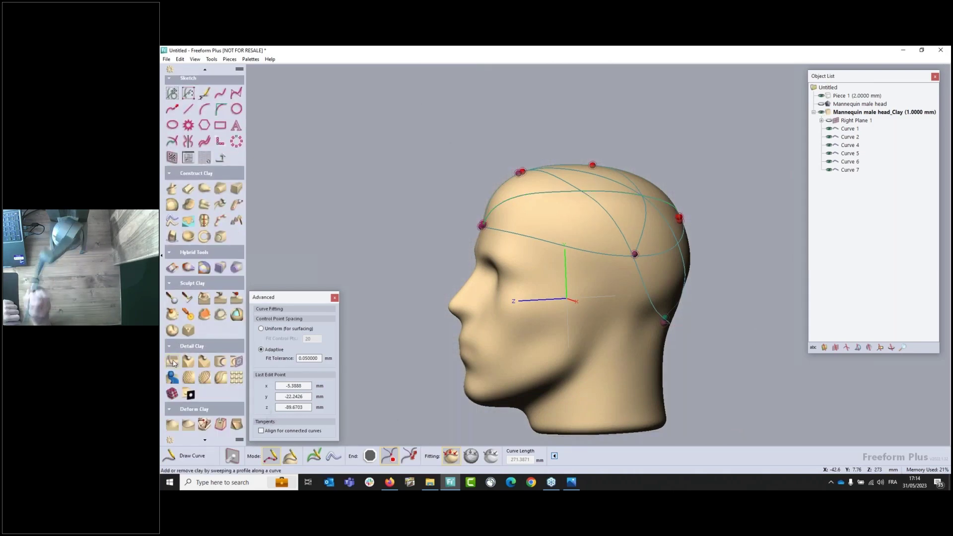
left_click(173, 362)
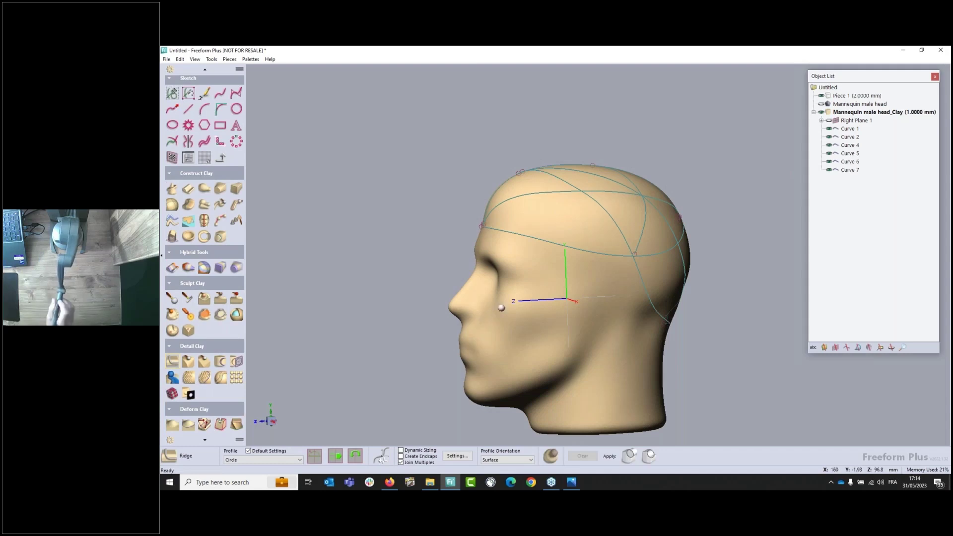
mouse_move(541, 244)
middle_mouse_down()
mouse_move(547, 256)
mouse_move(549, 248)
middle_mouse_up()
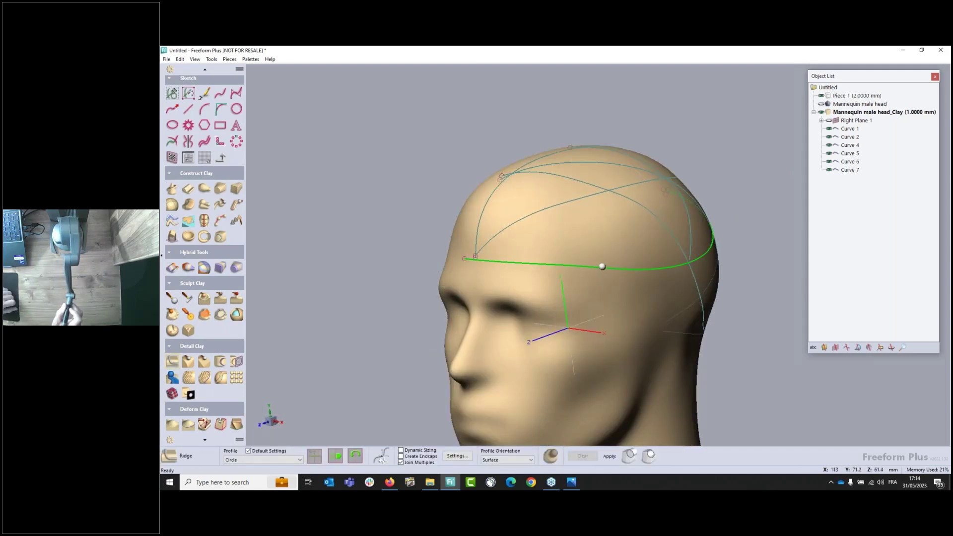
left_click(602, 267)
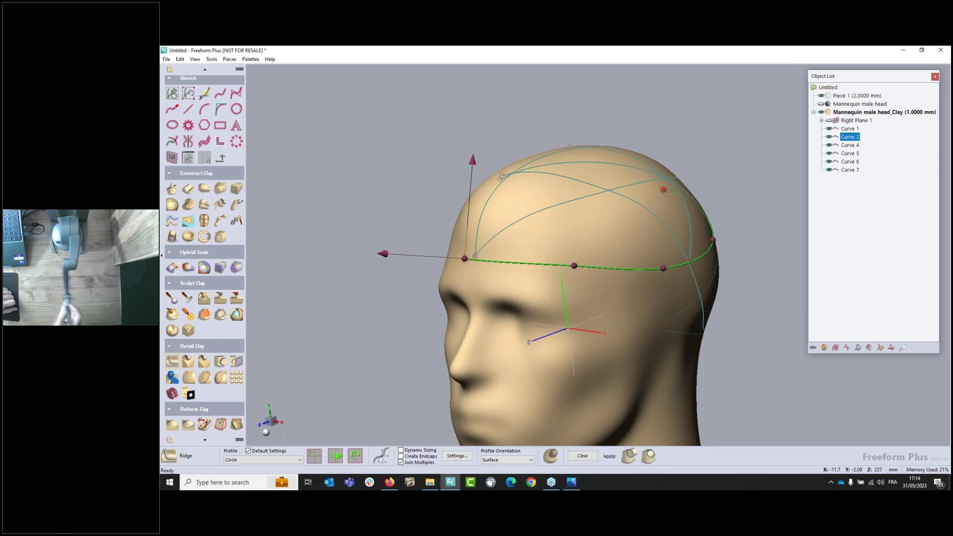
Choose the Square ridge profile, open it for editing and bow its upper edge outward into a shallow symmetrical arch
left_click(253, 460)
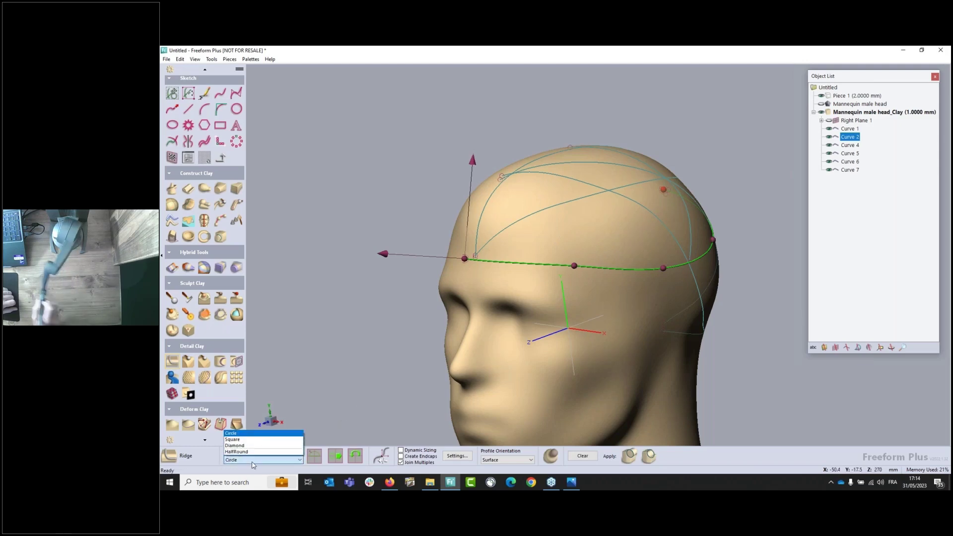
left_click(234, 440)
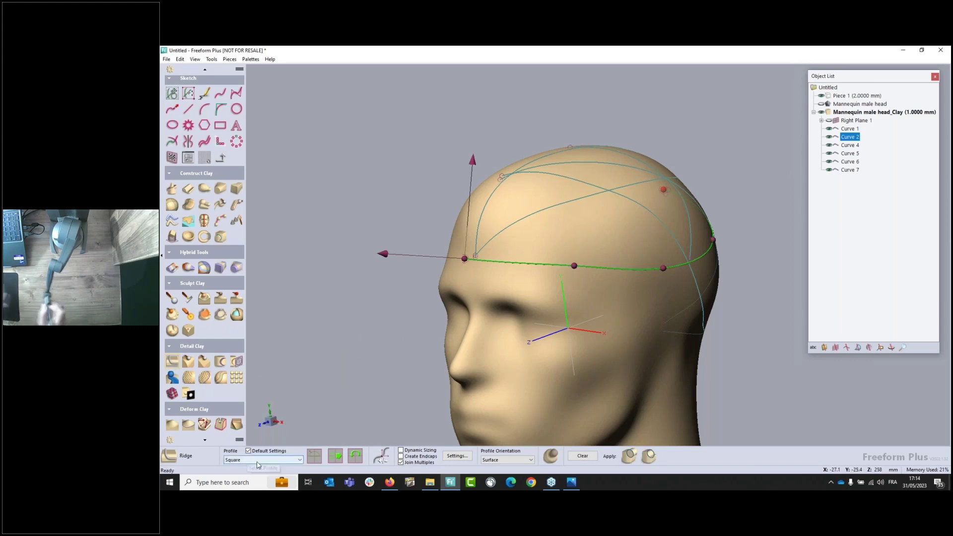
left_click(314, 456)
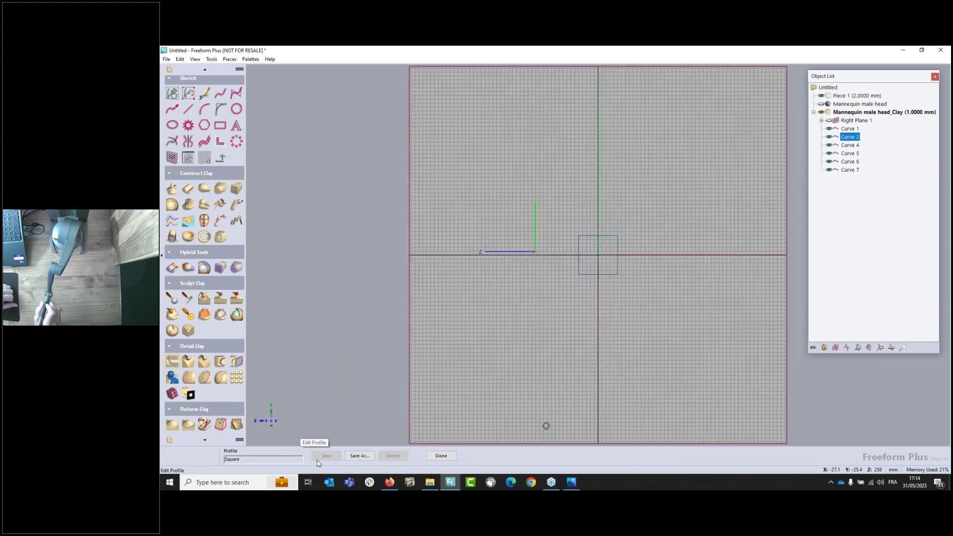
key("space")
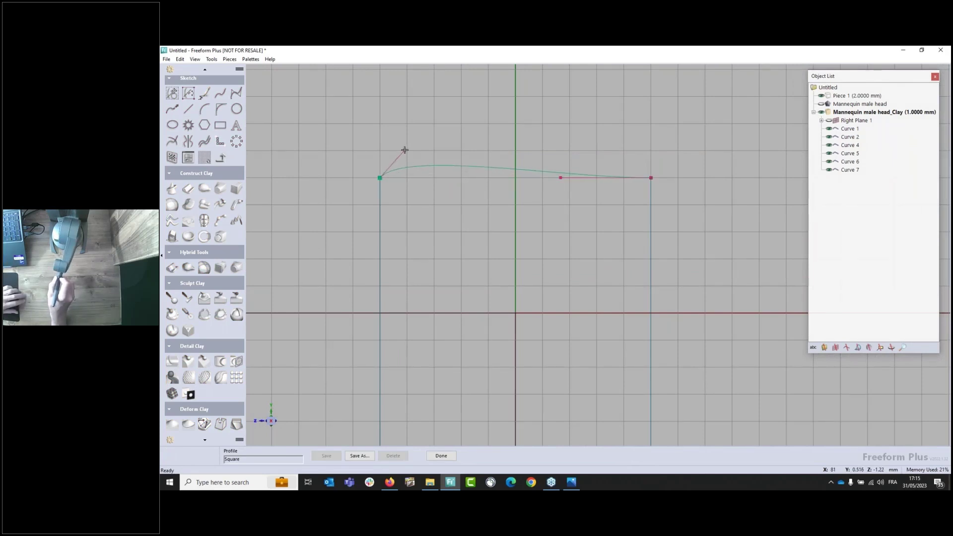
left_click_drag(560, 177, 622, 151)
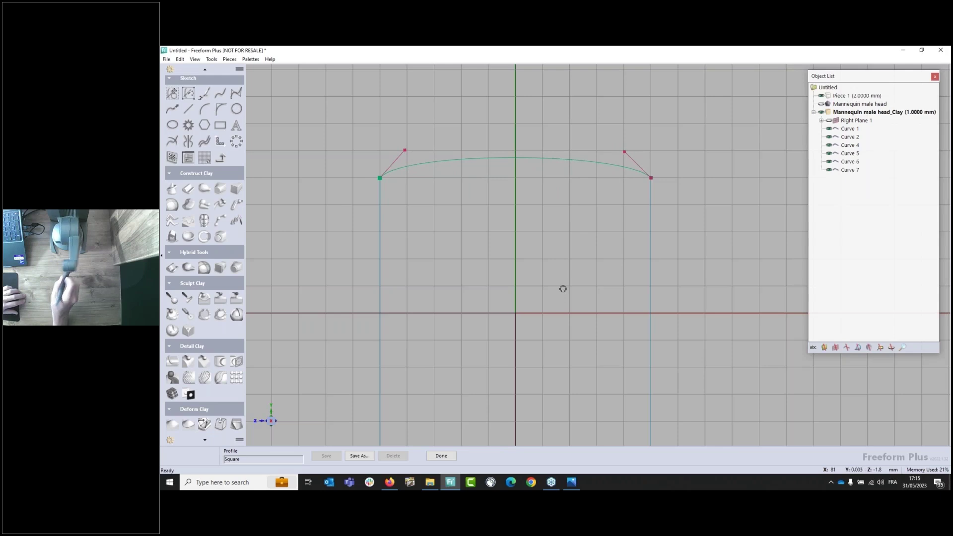
Taper the profile by moving both lower corners inward along the bottom edge by about two grid squares each
middle_click_drag(563, 289, 567, 127)
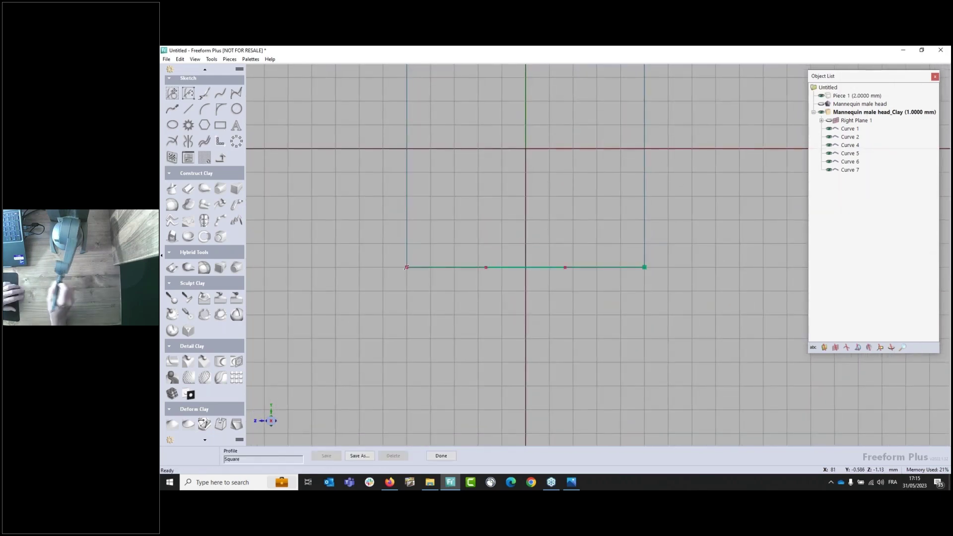
left_click_drag(644, 268, 593, 267)
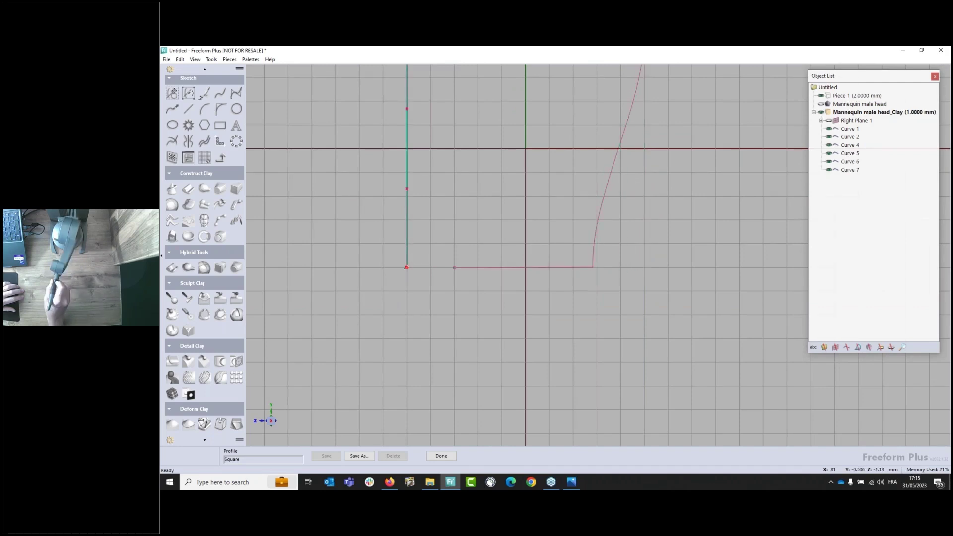
left_click_drag(407, 267, 455, 267)
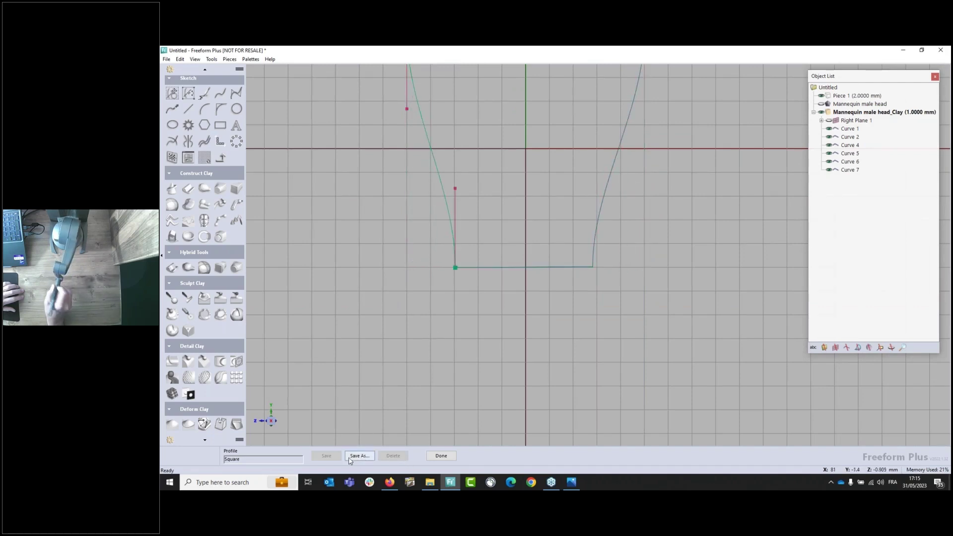
Save the edited profile as a custom profile named helmett and finish profile editing
left_click(368, 456)
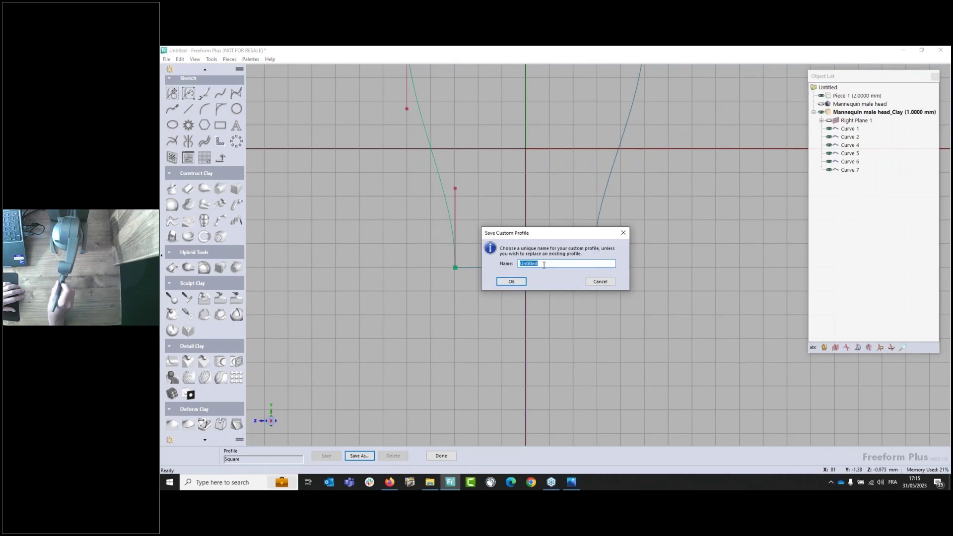
type("helmett")
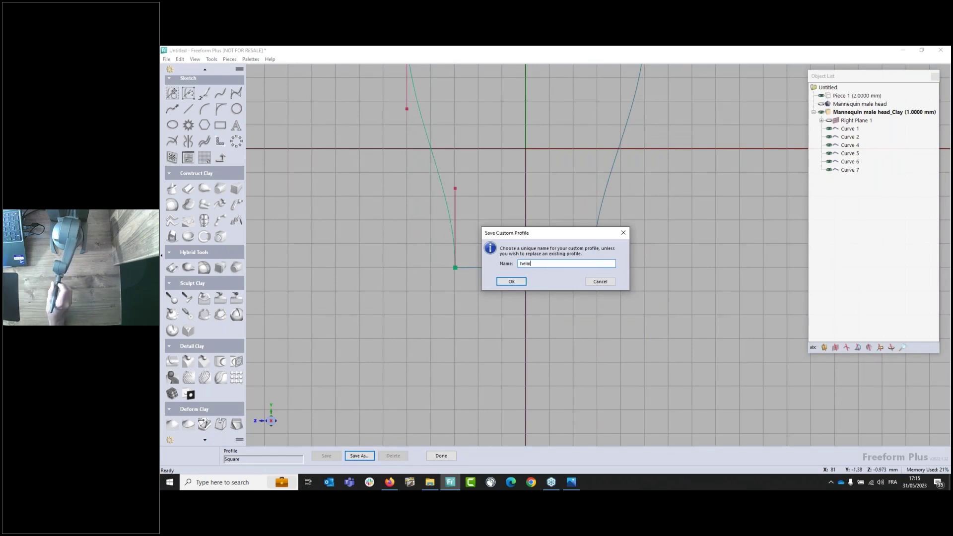
left_click(512, 282)
left_click(441, 456)
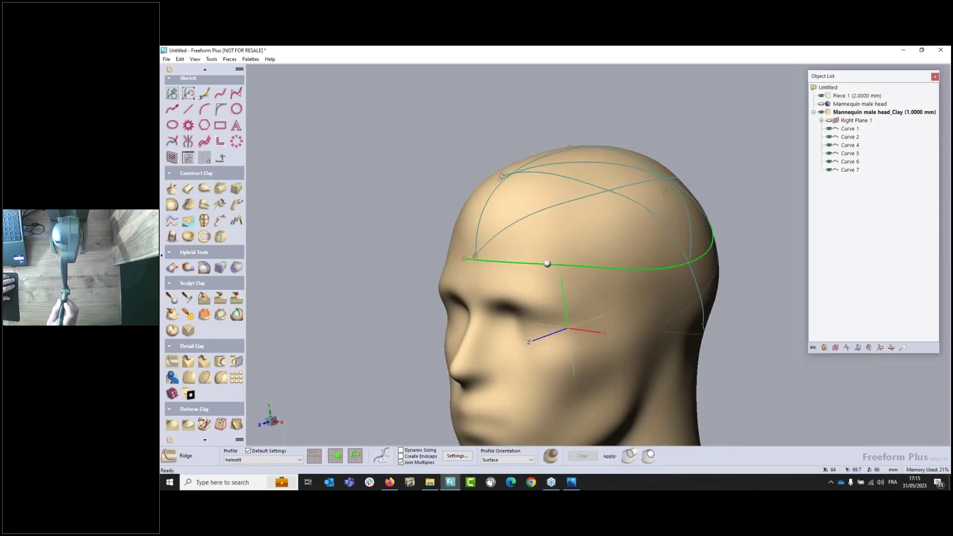
Apply the helmett profile to the lower curve around the head with a thickness of 40 mm and a width of 30 mm
left_click(547, 262)
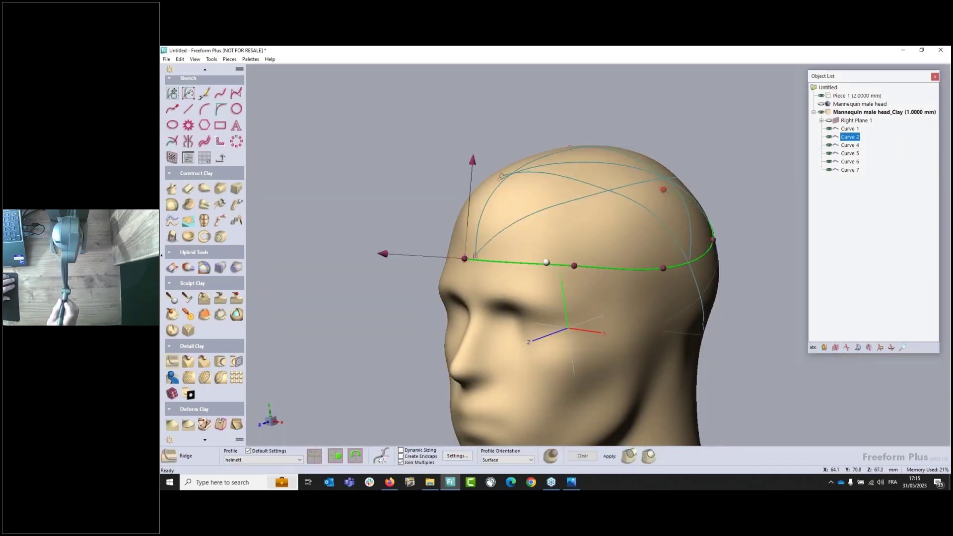
left_click(457, 456)
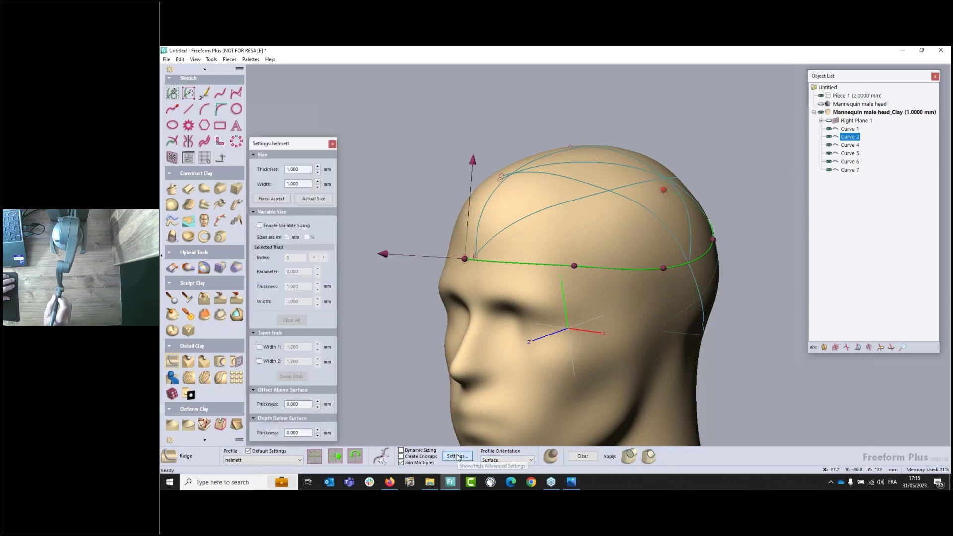
double_click(296, 169)
type("40")
key("Return")
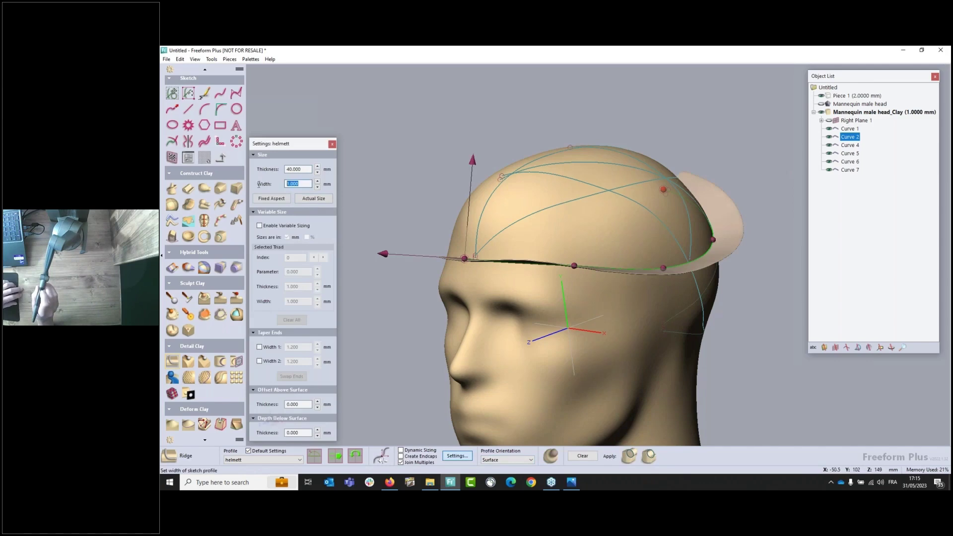
type("30")
key("Return")
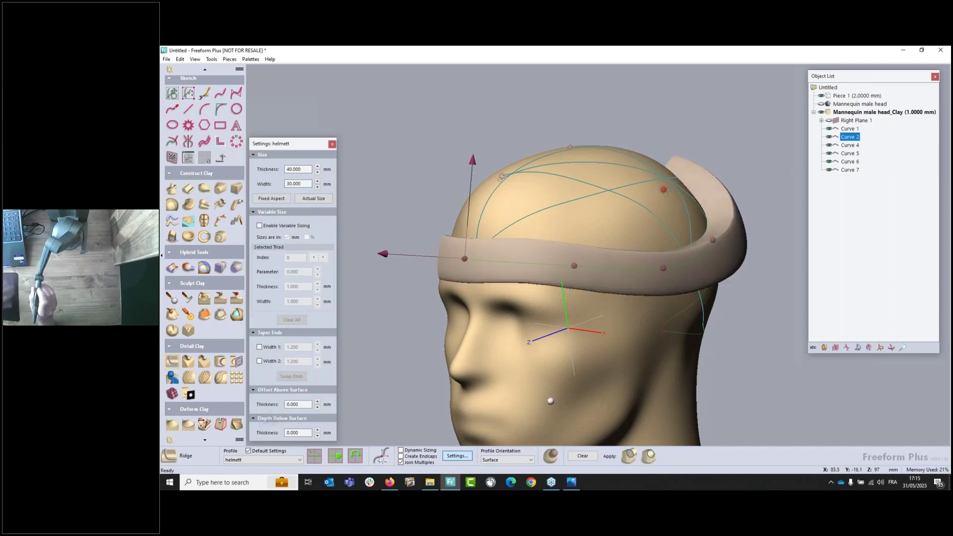
Set the profile orientation to Curve Tangent and rotate the profile at the forehead end so its thickness points outward from the head
middle_click_drag(625, 302, 486, 317)
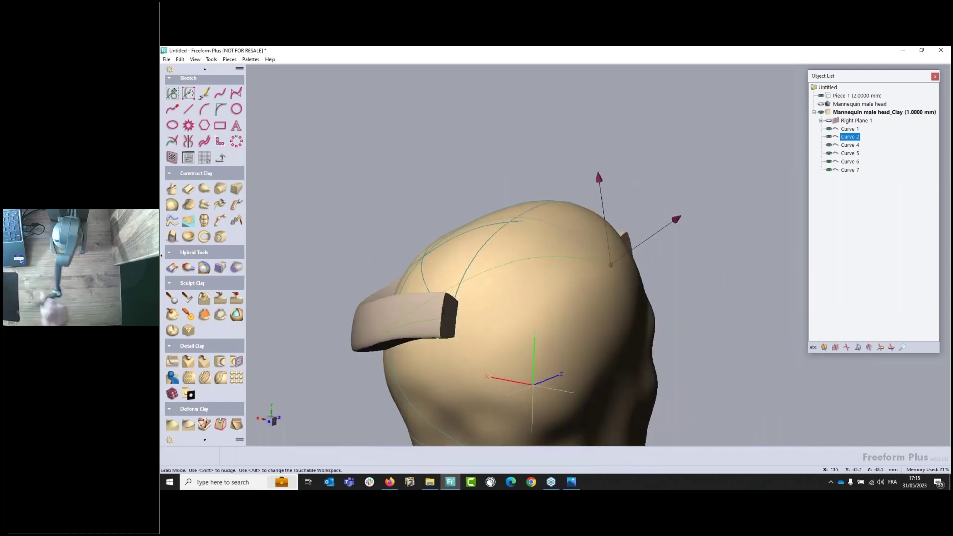
middle_click_drag(533, 383, 456, 163)
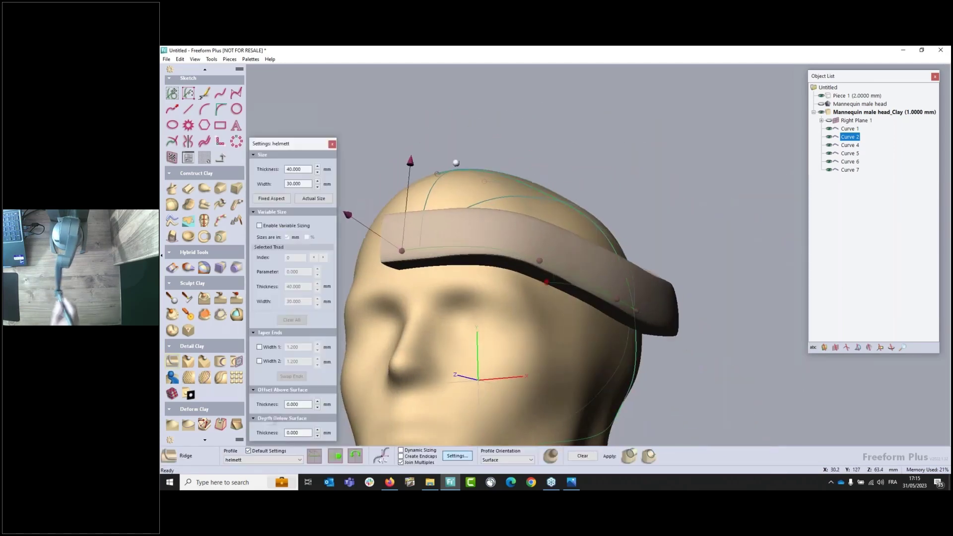
middle_click_drag(544, 205, 431, 201)
middle_click_drag(629, 349, 606, 313)
left_click(495, 461)
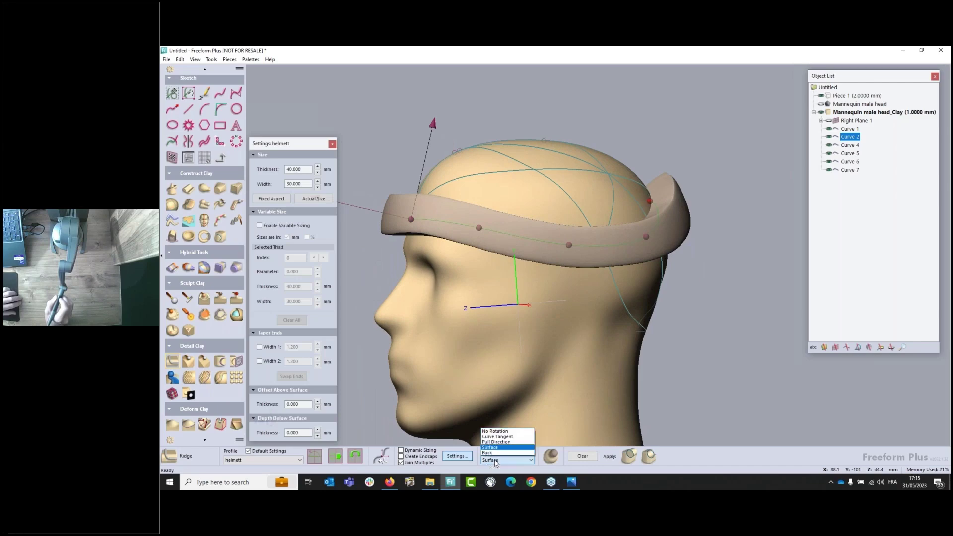
left_click(516, 437)
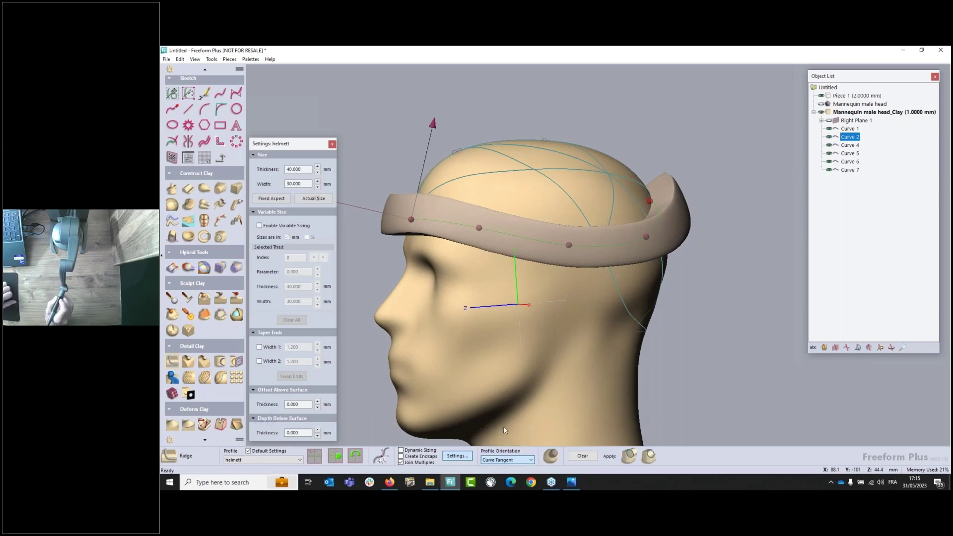
middle_click_drag(409, 247, 611, 191)
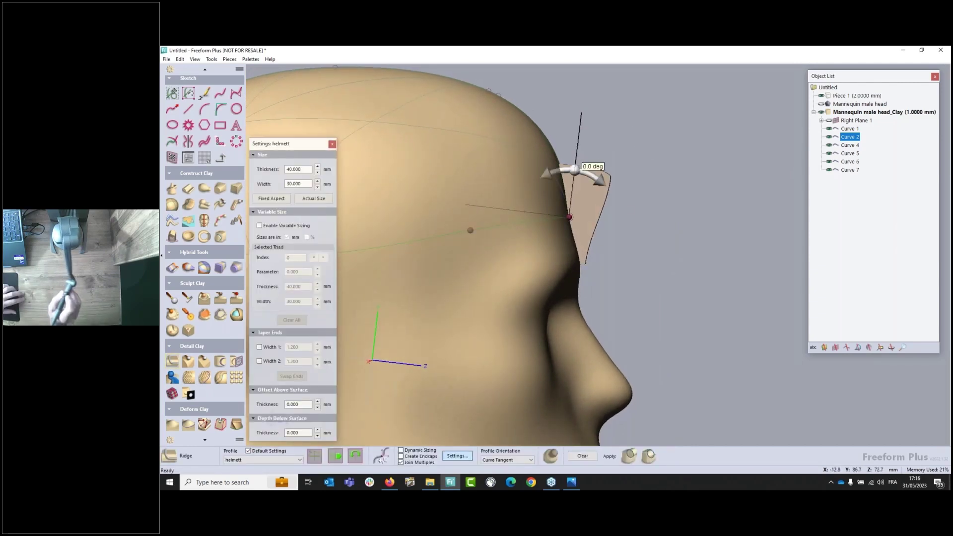
left_click_drag(575, 169, 616, 222)
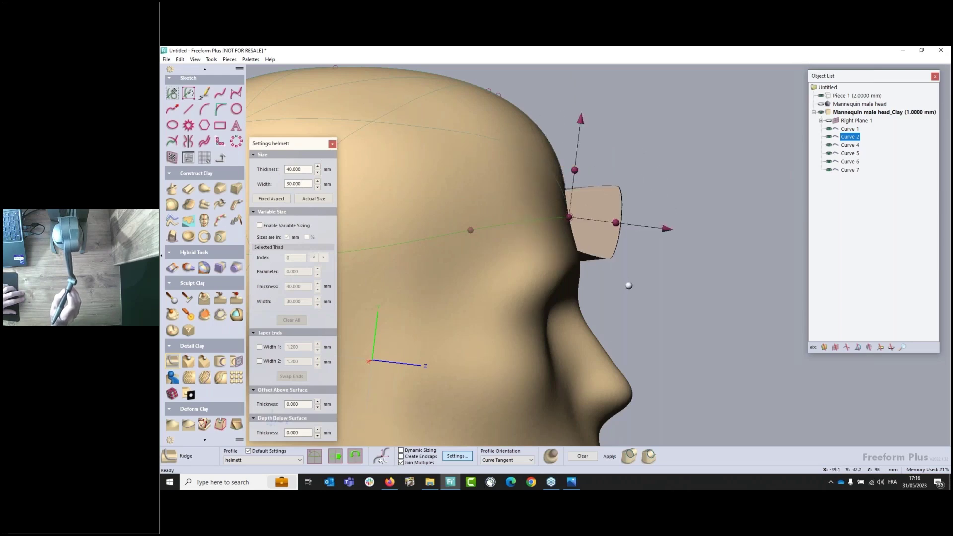
Create the ridge along the lower curve as a new clay piece
middle_click_drag(642, 302, 397, 197)
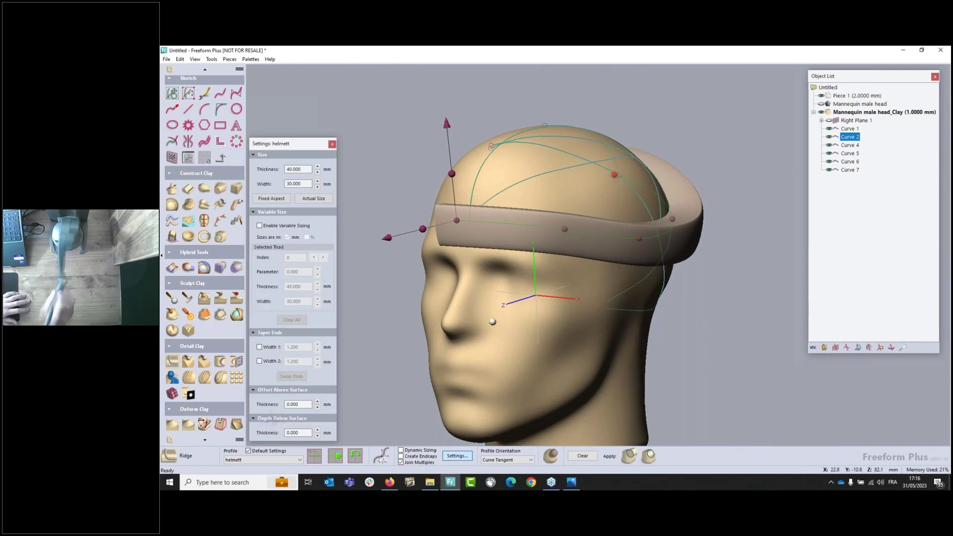
left_click(550, 457)
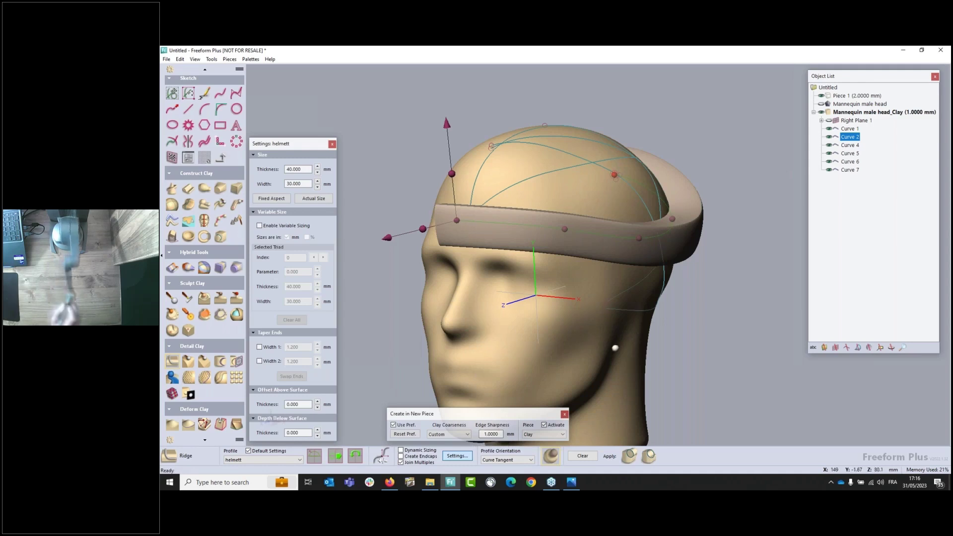
left_click(622, 449)
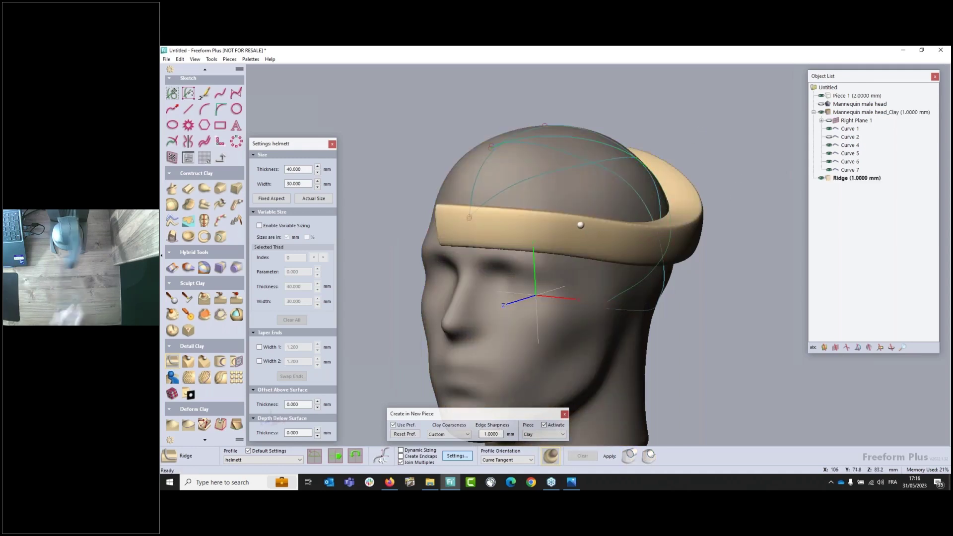
Add ridges along the centreline curve over the crown and the diagonal curve from the forehead to the same piece, using Buck profile orientation
middle_click_drag(569, 155, 508, 259)
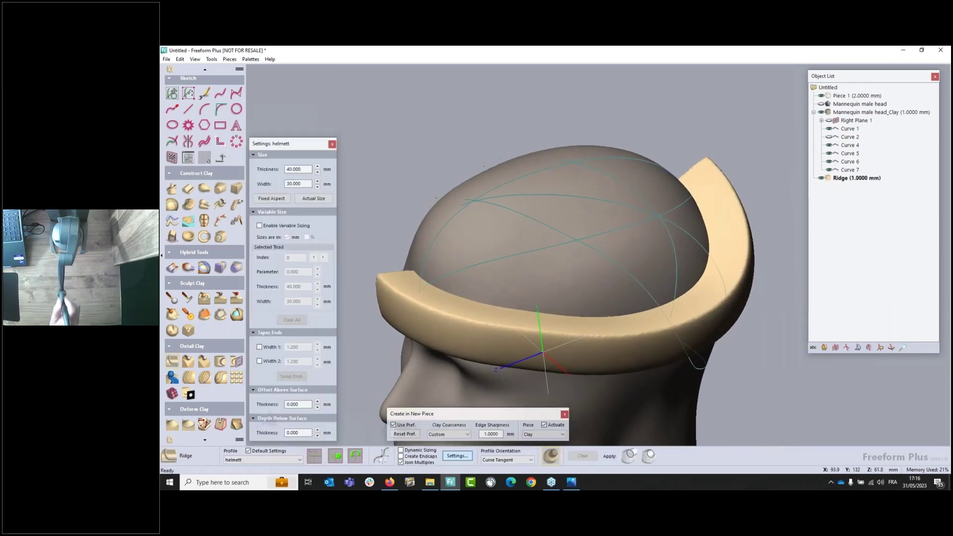
left_click(445, 228)
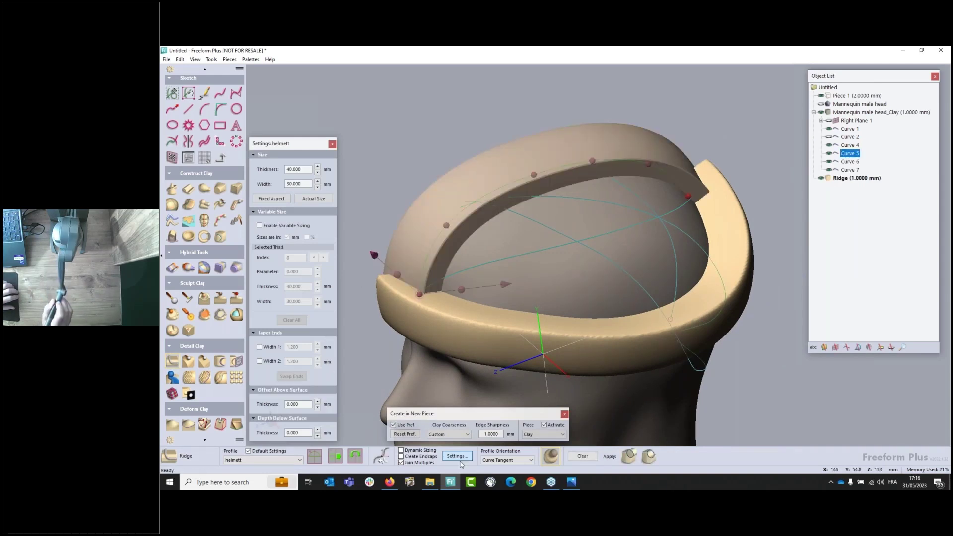
left_click(505, 461)
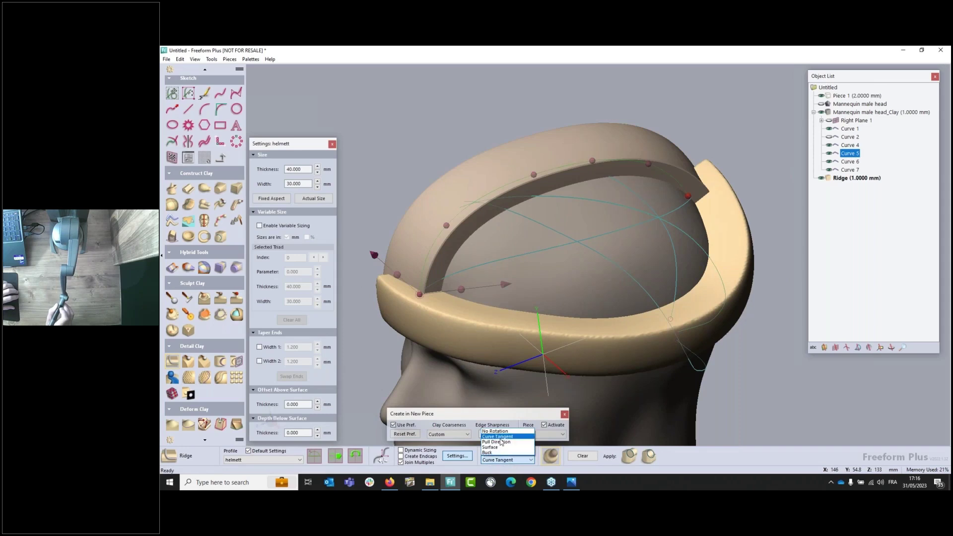
left_click(505, 452)
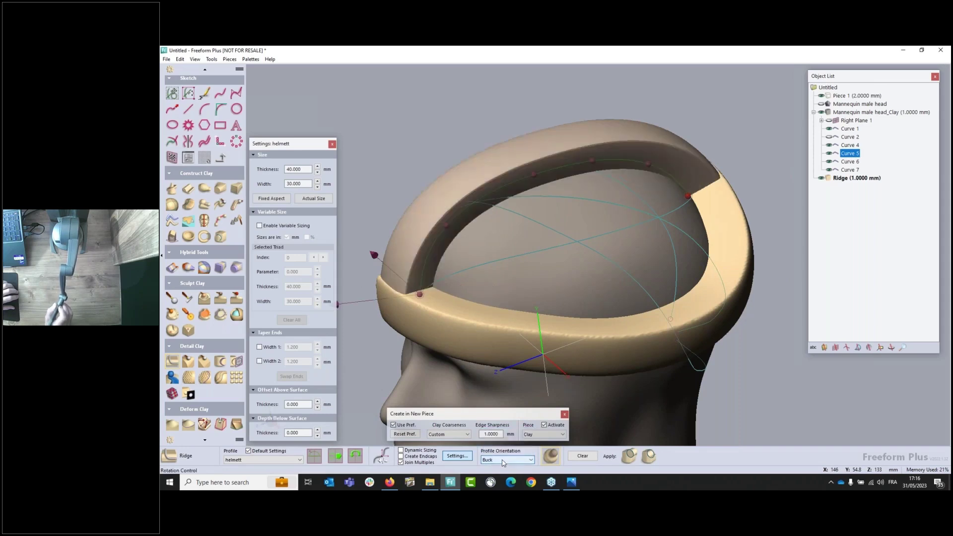
left_click(552, 459)
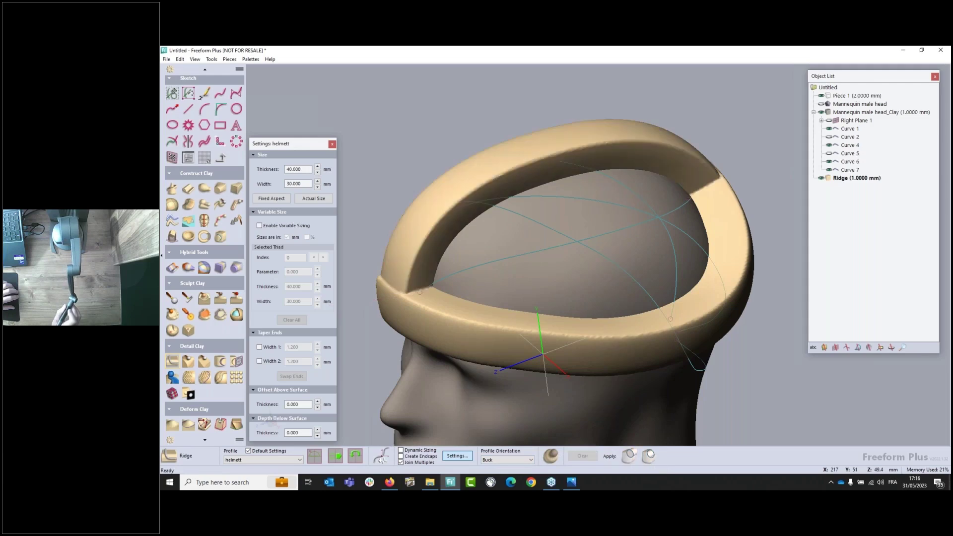
left_click(543, 250)
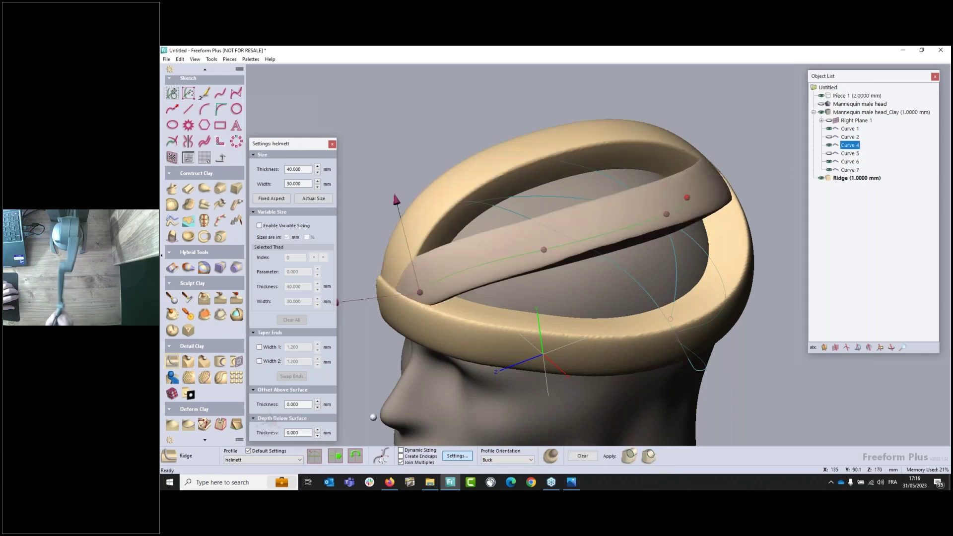
left_click(629, 456)
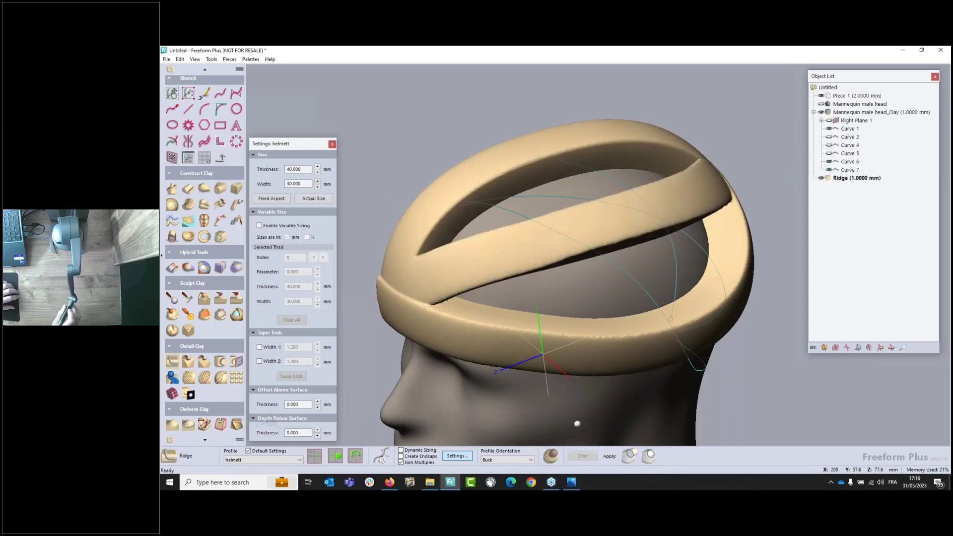
Start Mirror Clay on the ridge piece and match the mirror plane to Right Plane 1
mouse_move(580, 249)
middle_mouse_down()
mouse_move(655, 258)
mouse_move(477, 278)
mouse_move(521, 248)
mouse_move(596, 298)
mouse_move(496, 273)
mouse_move(546, 248)
mouse_move(554, 273)
mouse_move(576, 258)
mouse_move(586, 219)
mouse_move(571, 233)
middle_mouse_up()
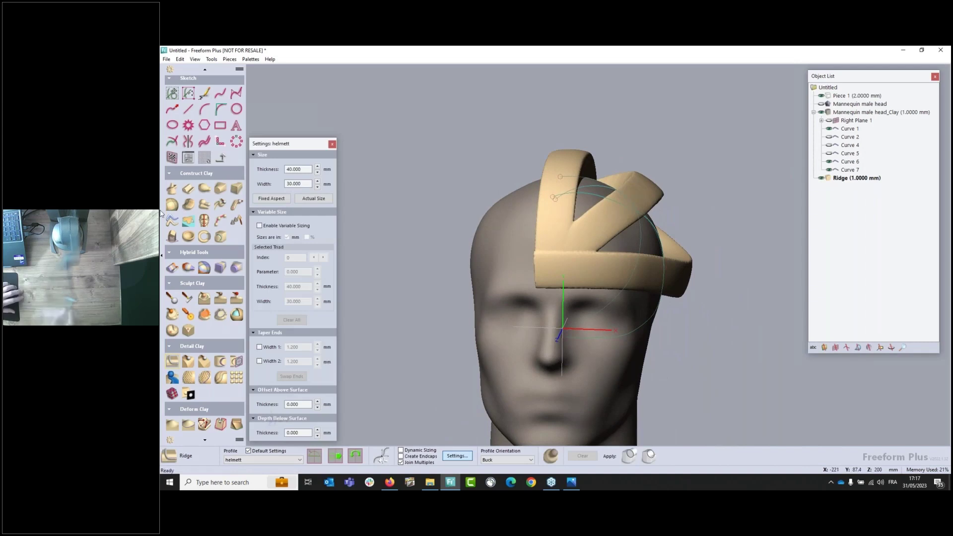
left_click(205, 220)
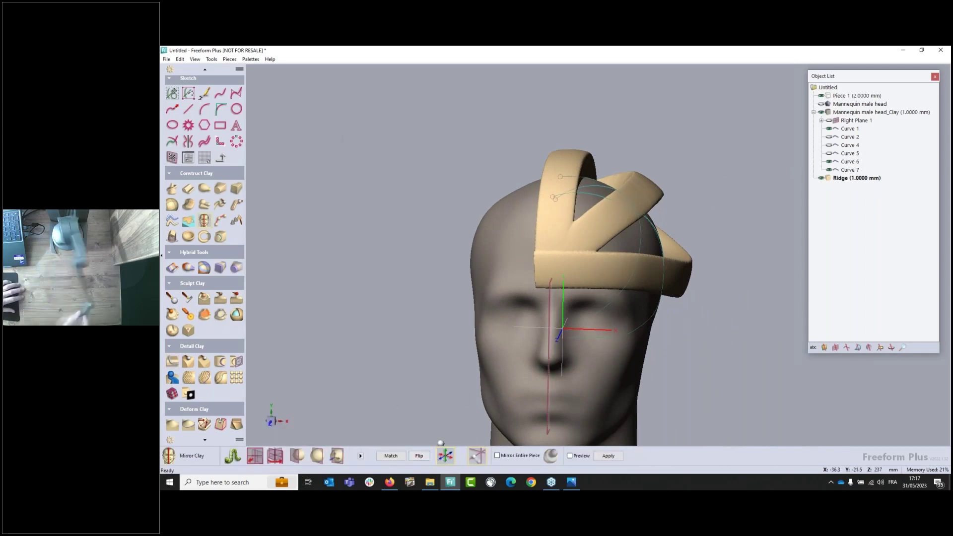
left_click(390, 456)
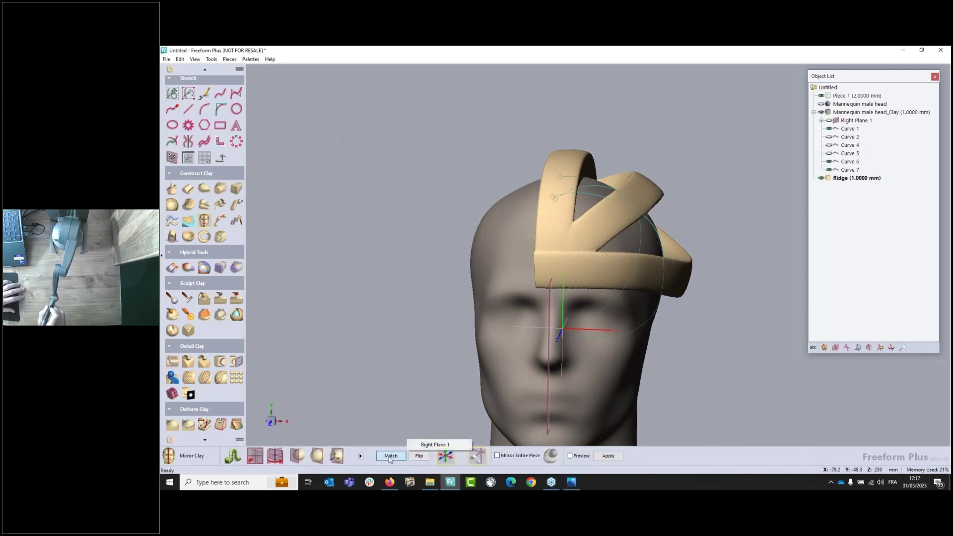
left_click(433, 445)
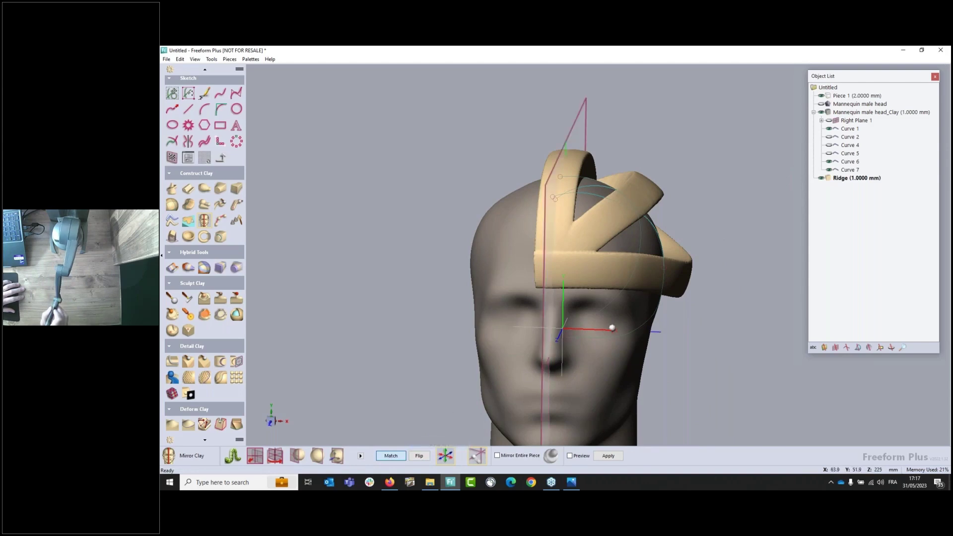
Preview and apply the mirror of the ridge piece across Right Plane 1
left_click(570, 456)
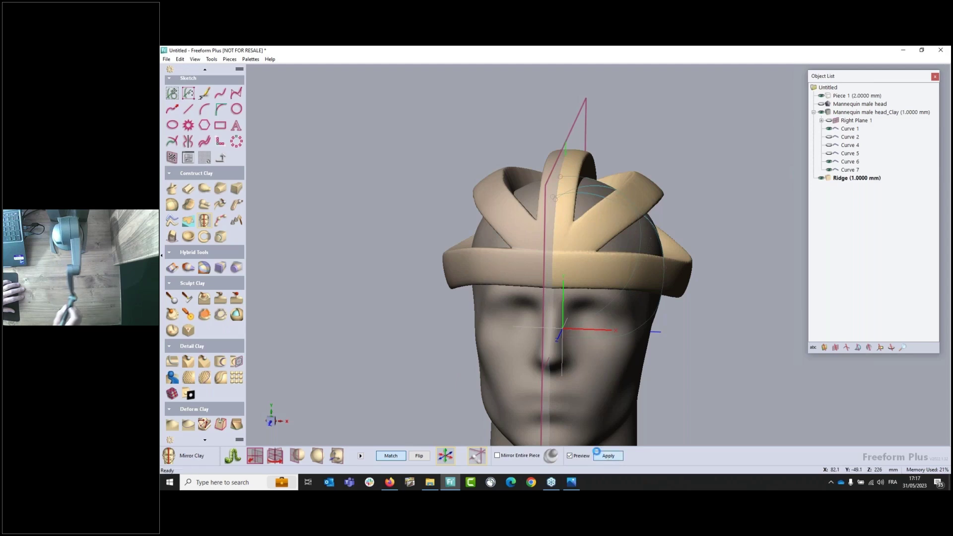
middle_click_drag(714, 316, 487, 283)
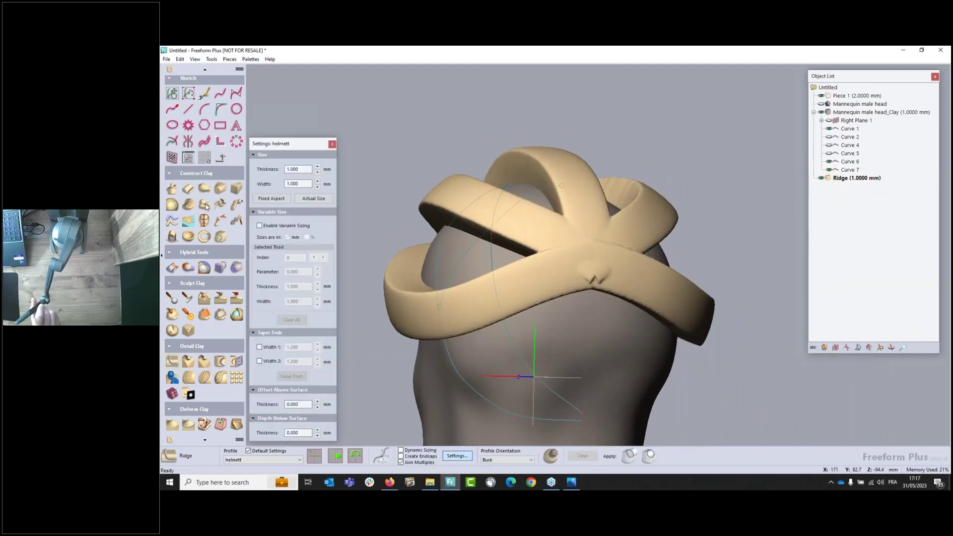
Smooth the notch where the mirrored ridges meet at the back of the helmet with a 9 mm Smooth tool
left_click(172, 315)
middle_click_drag(637, 257, 586, 228)
key("minus")
key("minus")
key("minus")
key("minus")
key("minus")
key("minus")
key("minus")
key("minus")
key("minus")
key("minus")
key("minus")
key("minus")
key("minus")
key("minus")
key("minus")
key("minus")
key("minus")
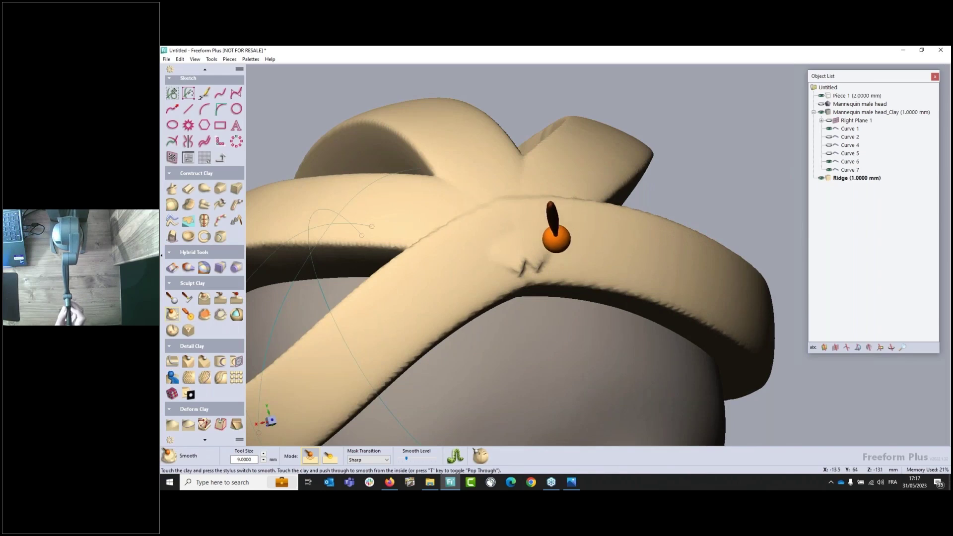
mouse_move(555, 238)
left_mouse_down()
mouse_move(549, 273)
mouse_move(518, 234)
left_mouse_up()
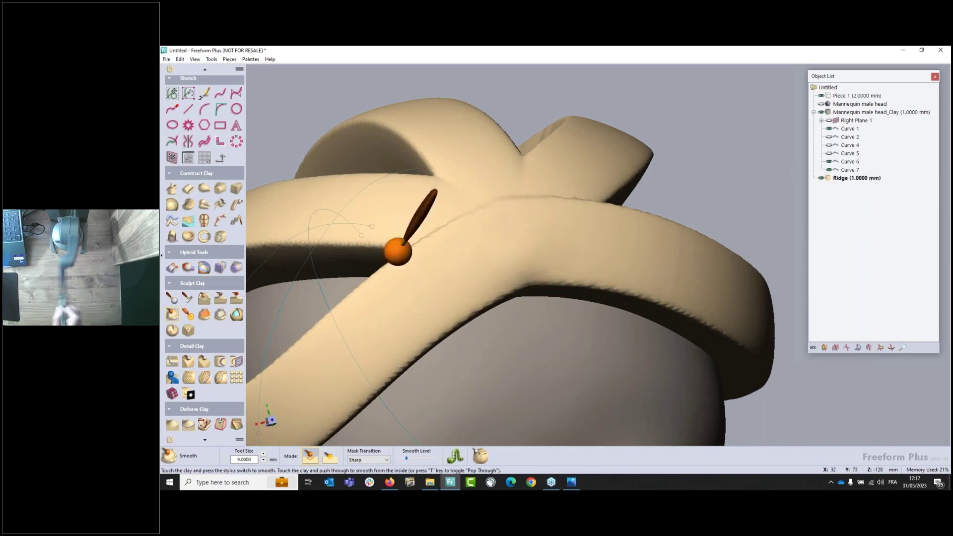
Rename the mirrored ridge piece as "helmett out"
middle_click_drag(409, 261, 558, 158)
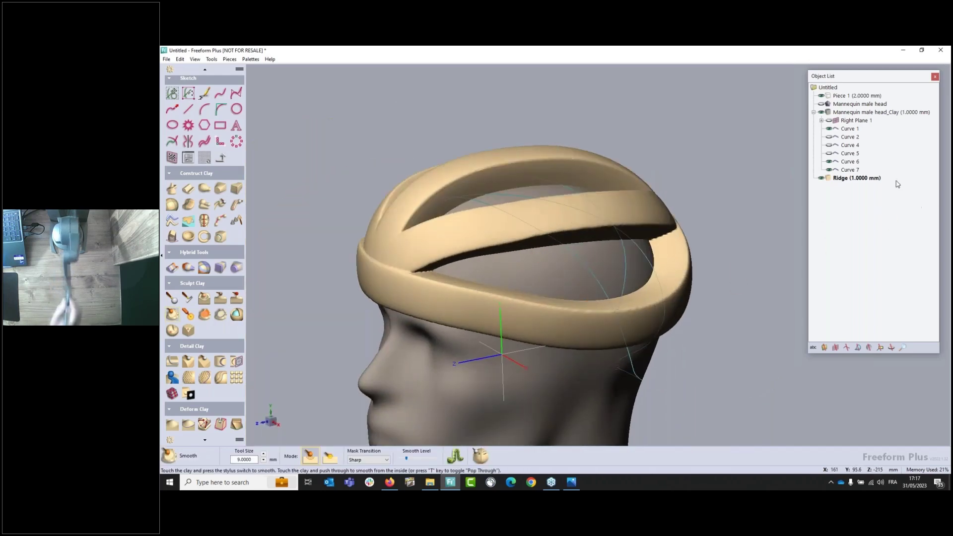
double_click(844, 178)
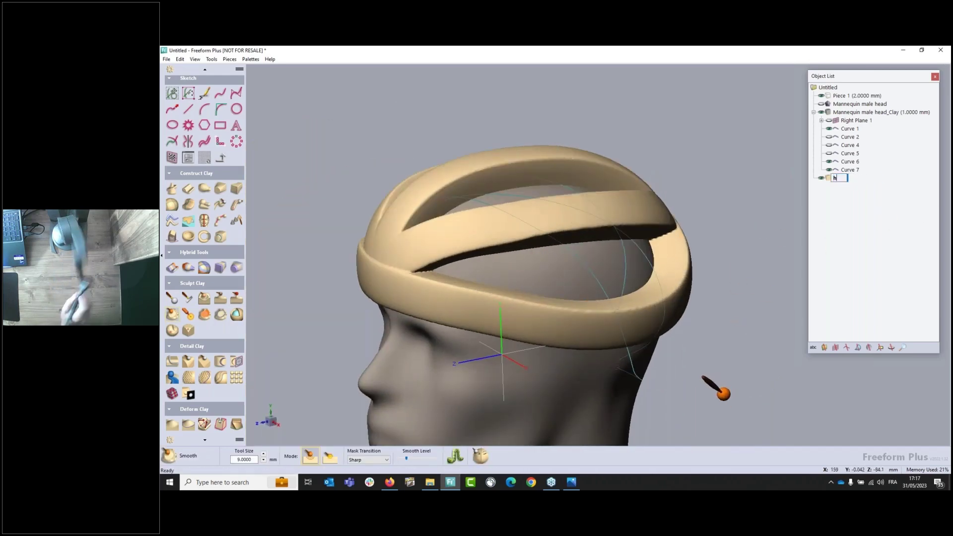
type("helmett out")
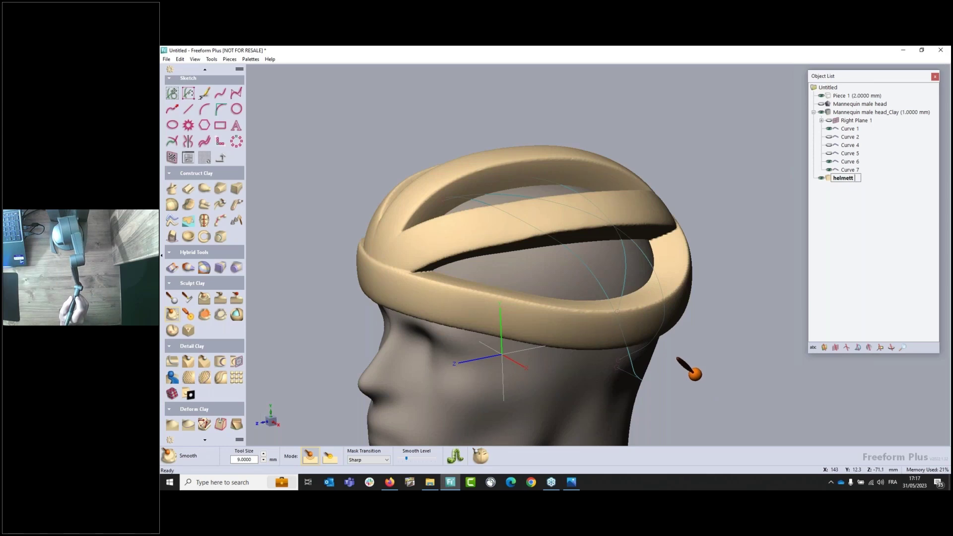
key("Return")
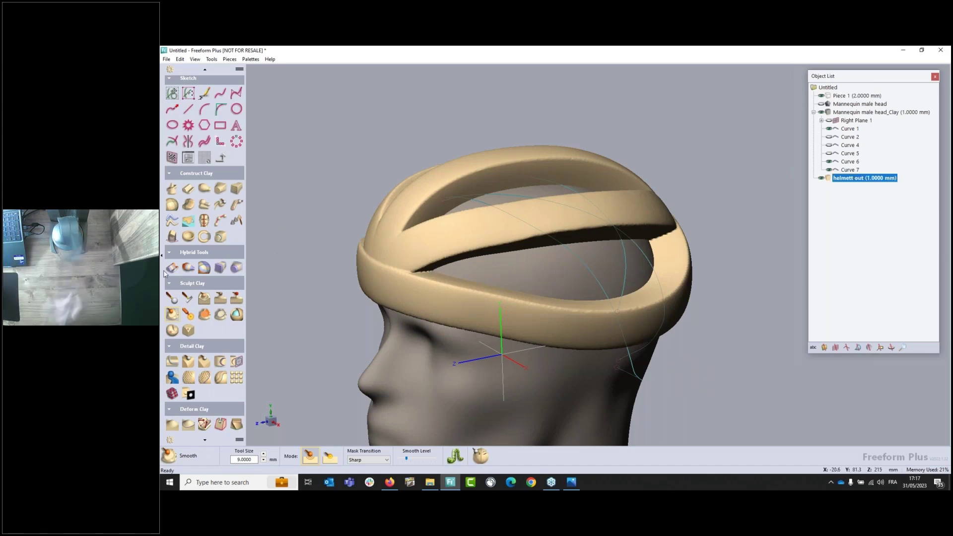
Start a ridge on Curve 1 with the helmett profile, setting both its thickness and width to 30 mm
left_click(172, 361)
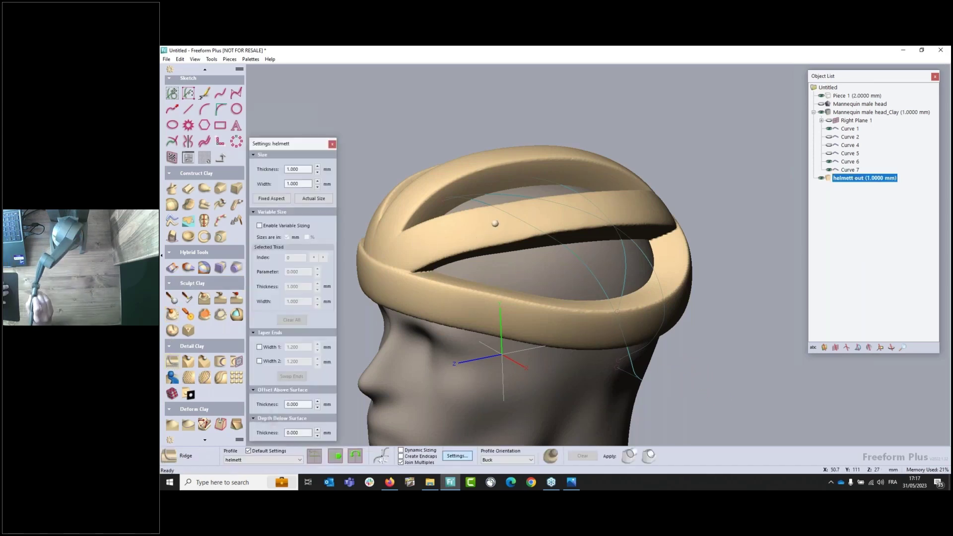
left_click(585, 264)
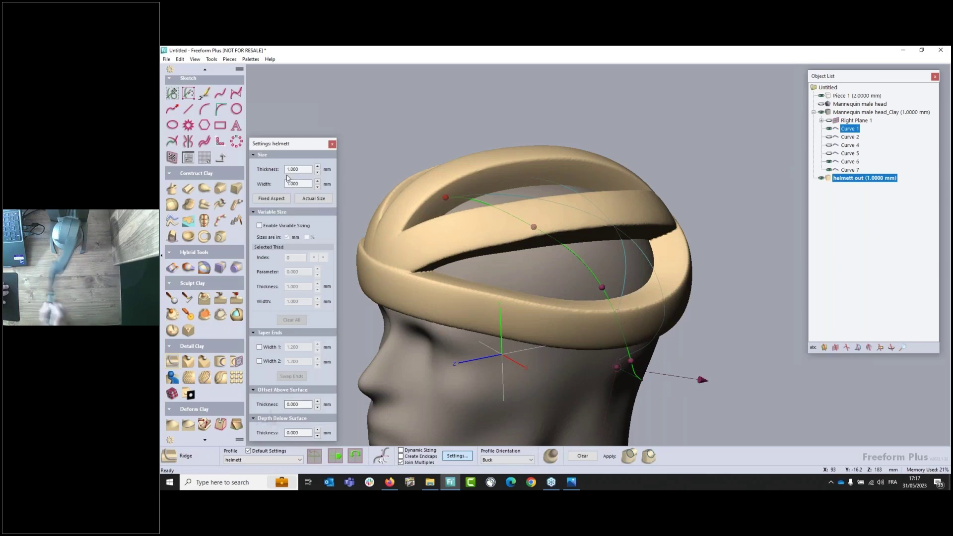
left_click_drag(300, 169, 275, 171)
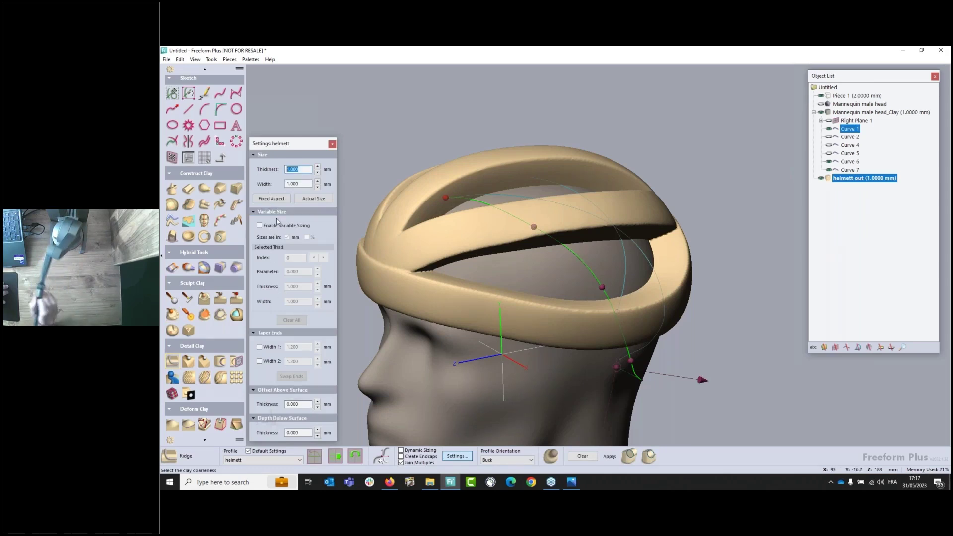
type("40")
key("Tab")
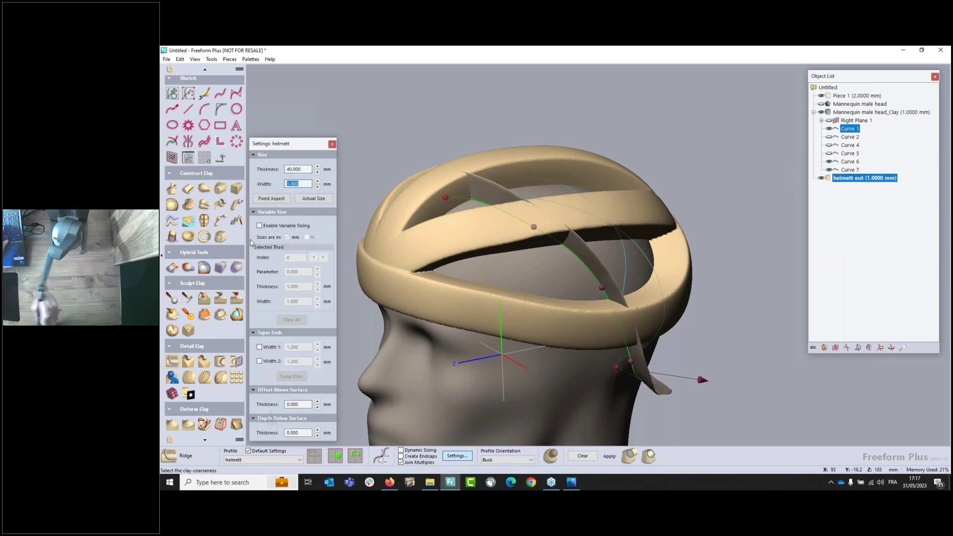
type("30")
key("Return")
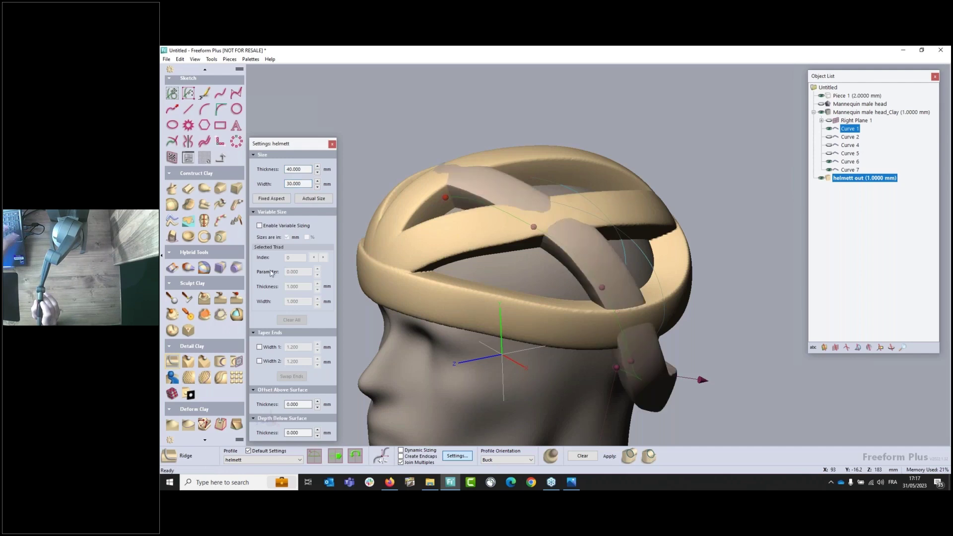
double_click(296, 169)
type("30")
key("Return")
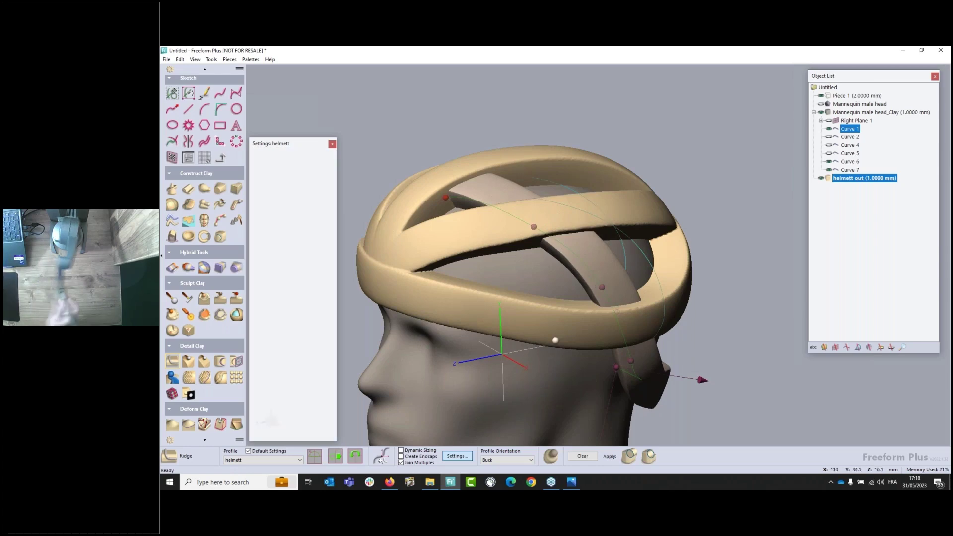
Show the mannequin head with its ears and adjust the curve's points so the 30 mm ridge passes behind the ear
middle_click_drag(557, 339, 495, 264)
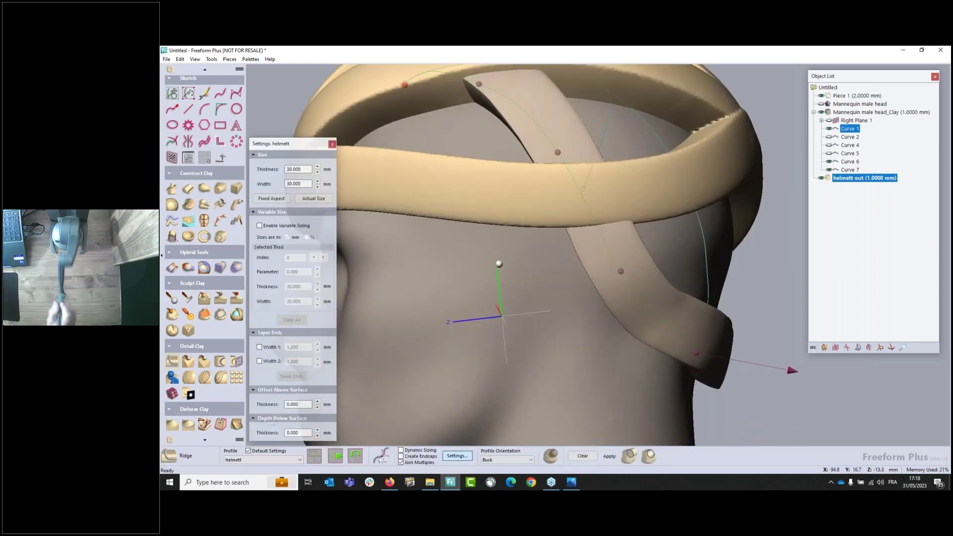
left_click(821, 104)
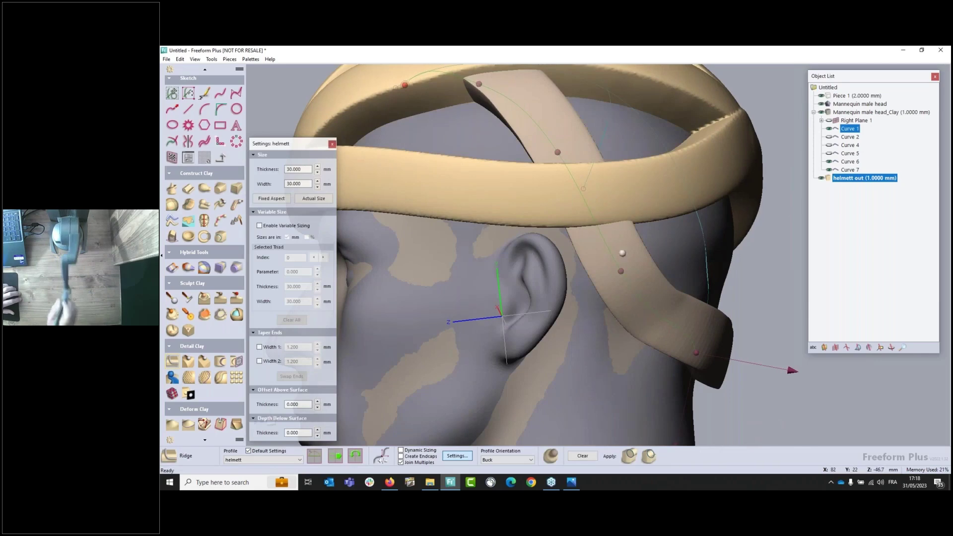
middle_click_drag(533, 316, 587, 229)
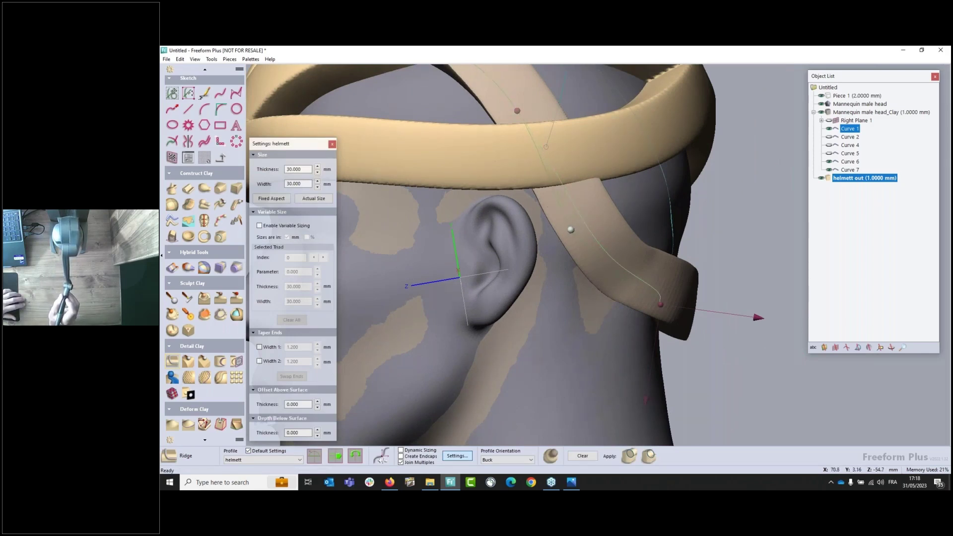
left_click_drag(573, 231, 576, 233)
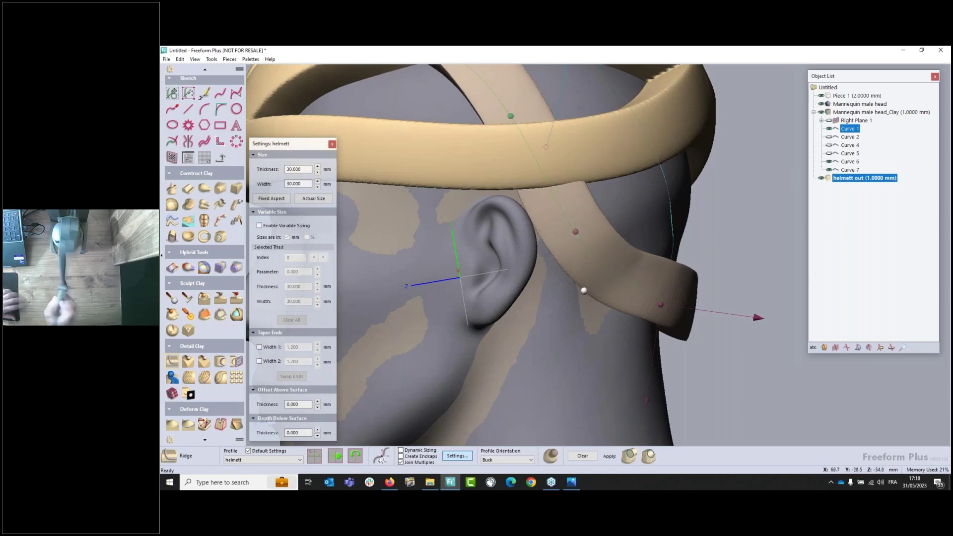
middle_click_drag(585, 292, 575, 293)
middle_click_drag(616, 249, 570, 306)
Create the ridge along Curve 1 as a new clay piece and name it "helmett out"
left_click(552, 457)
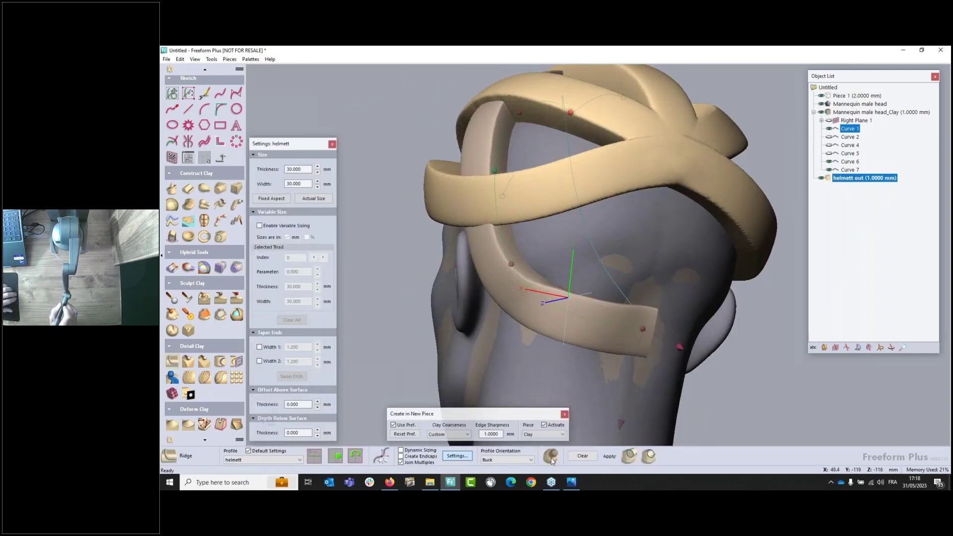
left_click(629, 456)
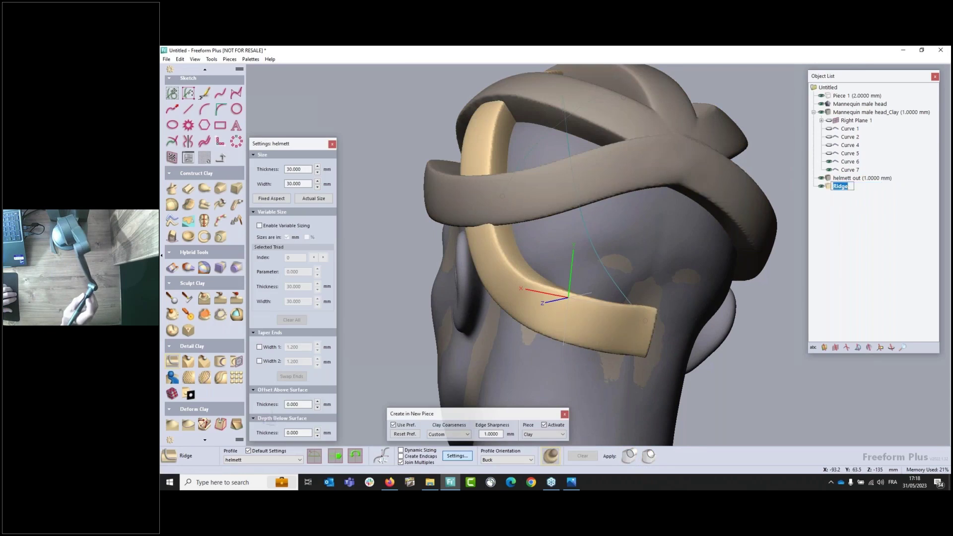
type("helme")
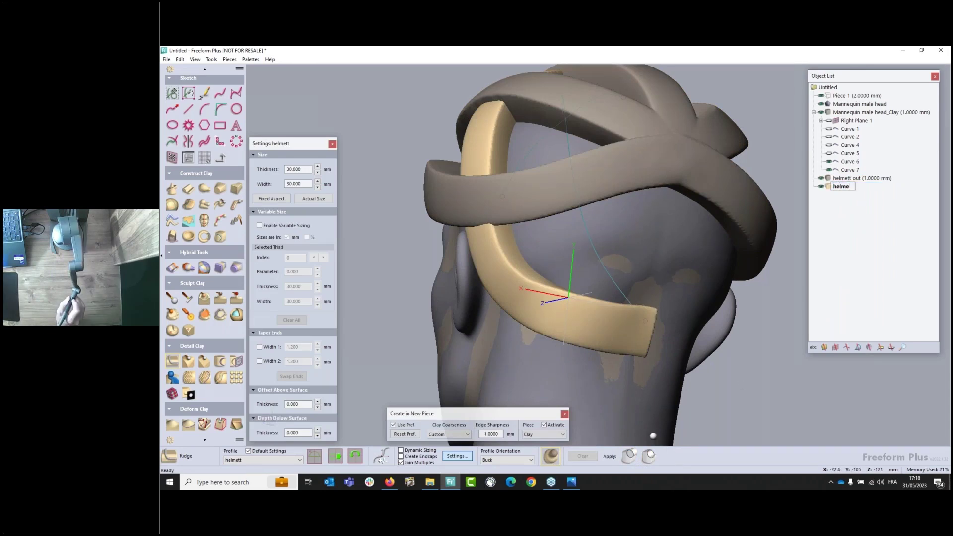
type("tt out")
key("Return")
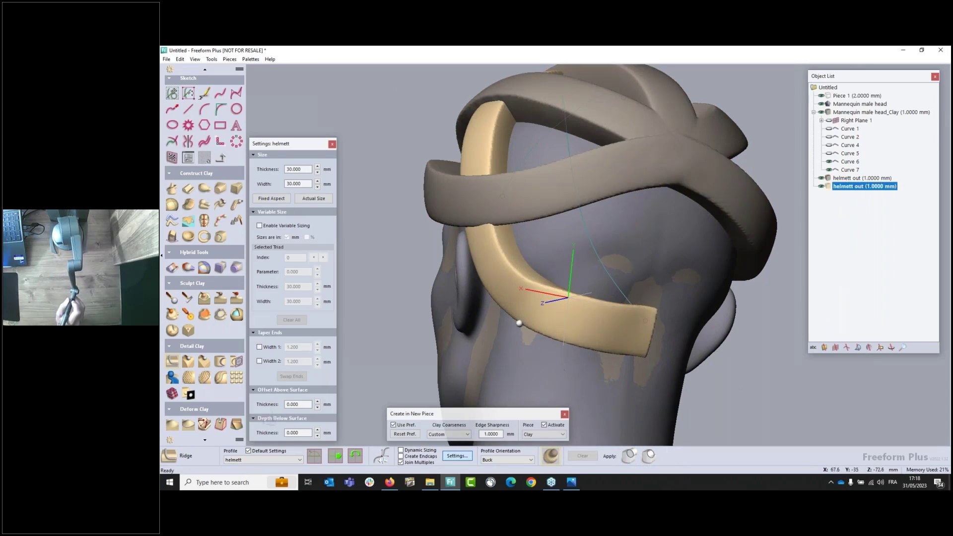
Add 30 mm ridges along Curve 7 and Curve 6 to the new inner piece instead of creating separate pieces
left_click(592, 246)
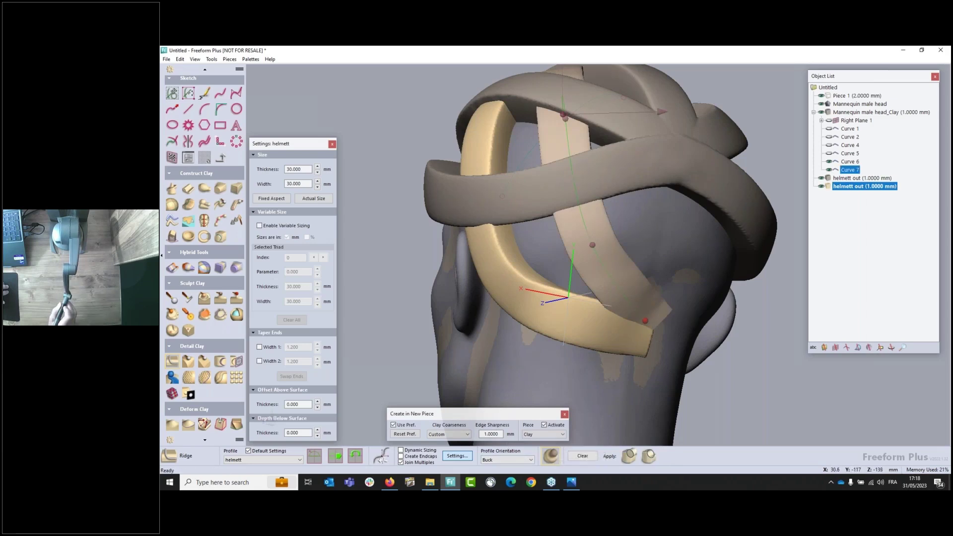
left_click(551, 457)
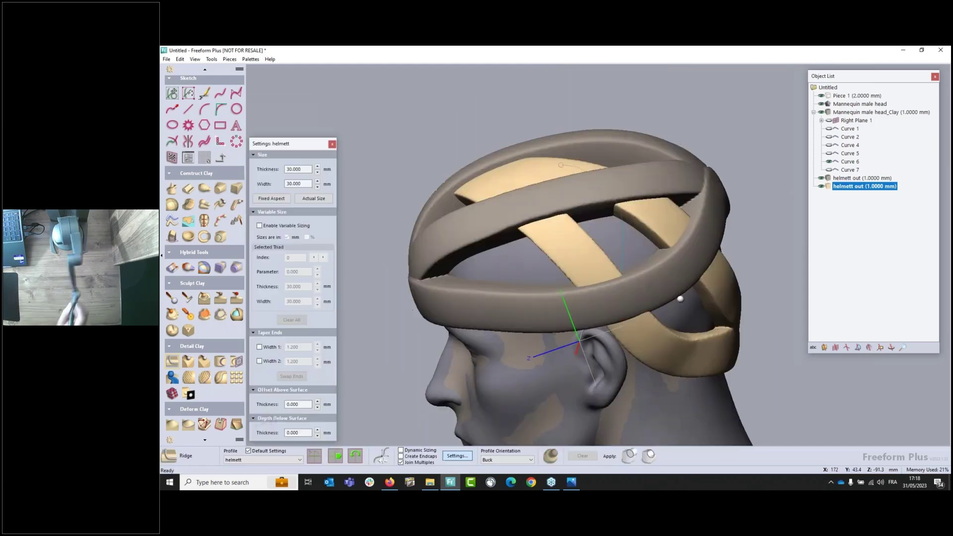
left_click(623, 226)
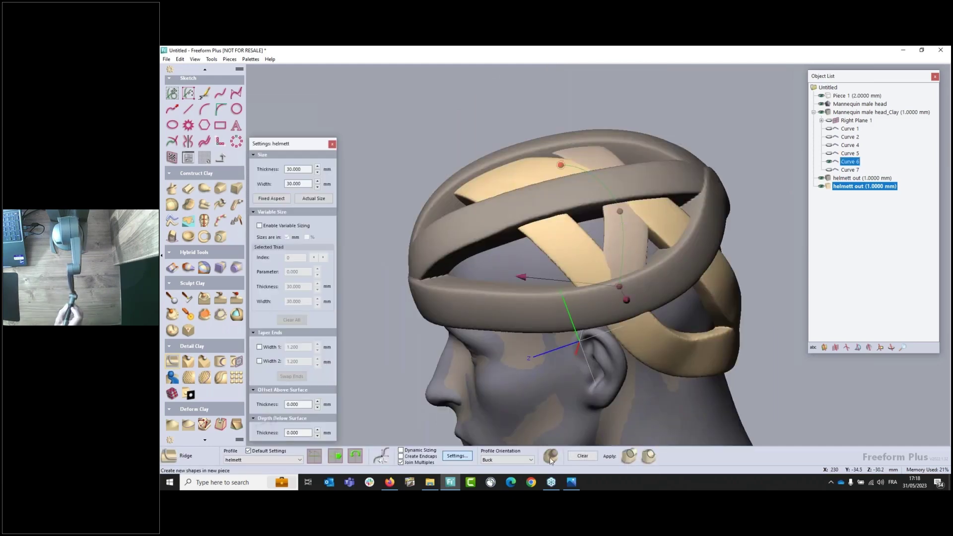
left_click(629, 456)
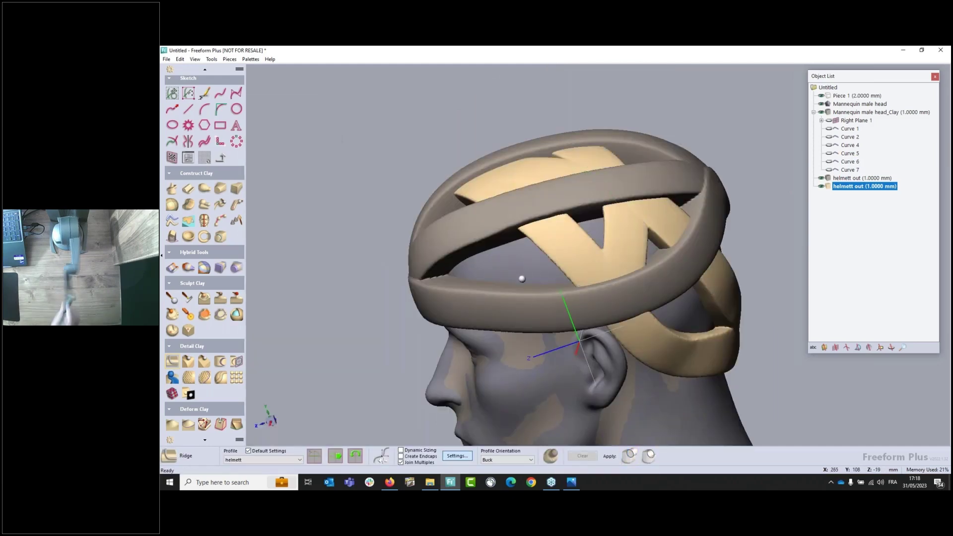
Mirror the inner ridge piece across Right Plane 1 with Mirror Clay
left_click(206, 223)
left_click(390, 456)
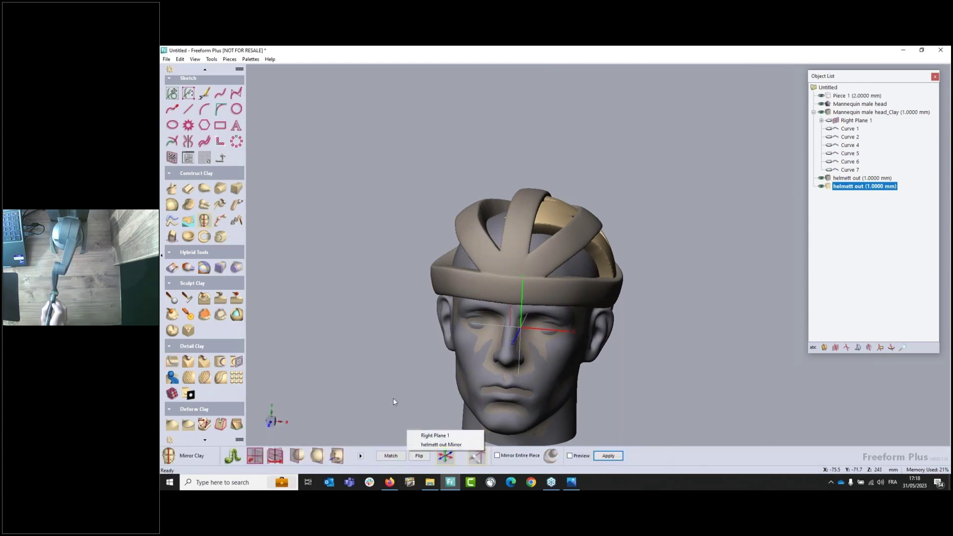
left_click(432, 435)
left_click(580, 457)
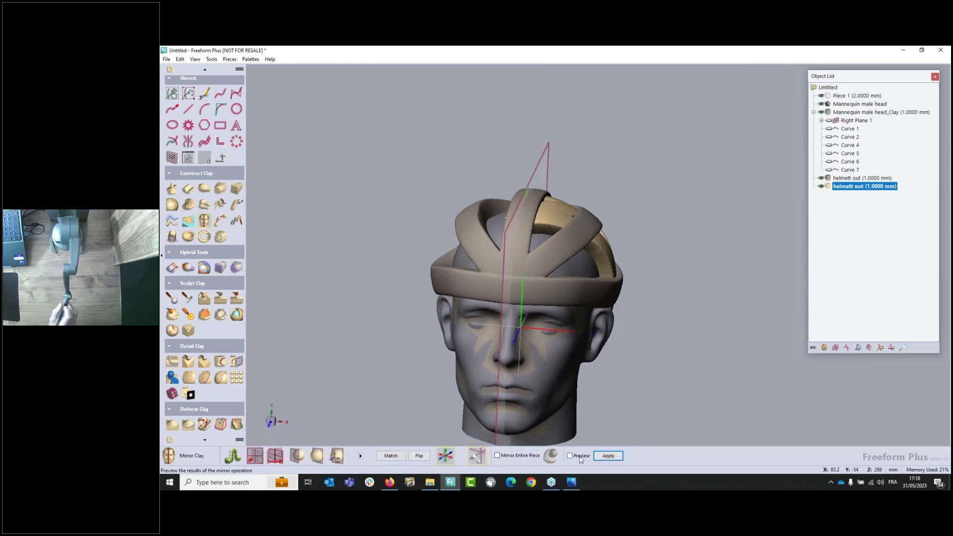
left_click(608, 456)
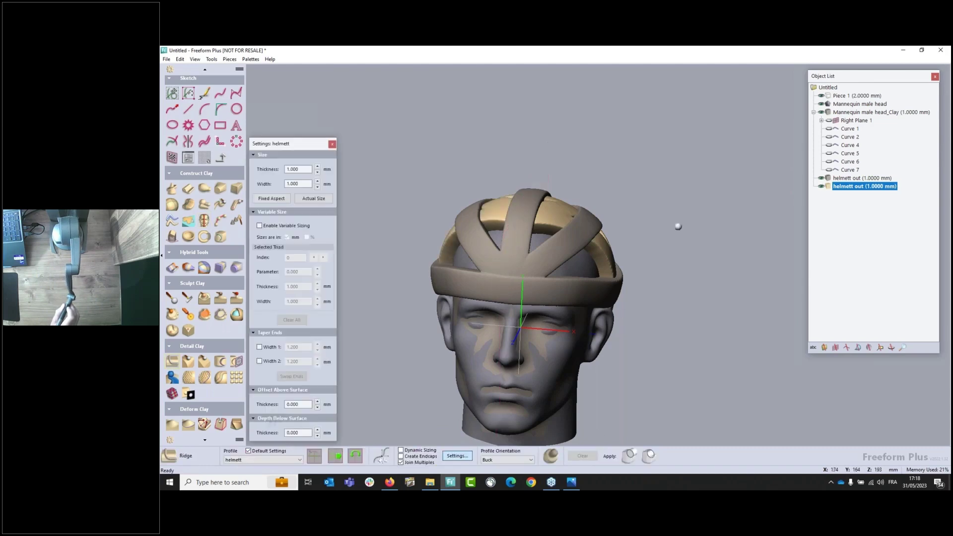
Hide the mannequin head with the ears and make the outer helmet piece active
middle_click_drag(479, 309, 584, 293)
left_click(822, 105)
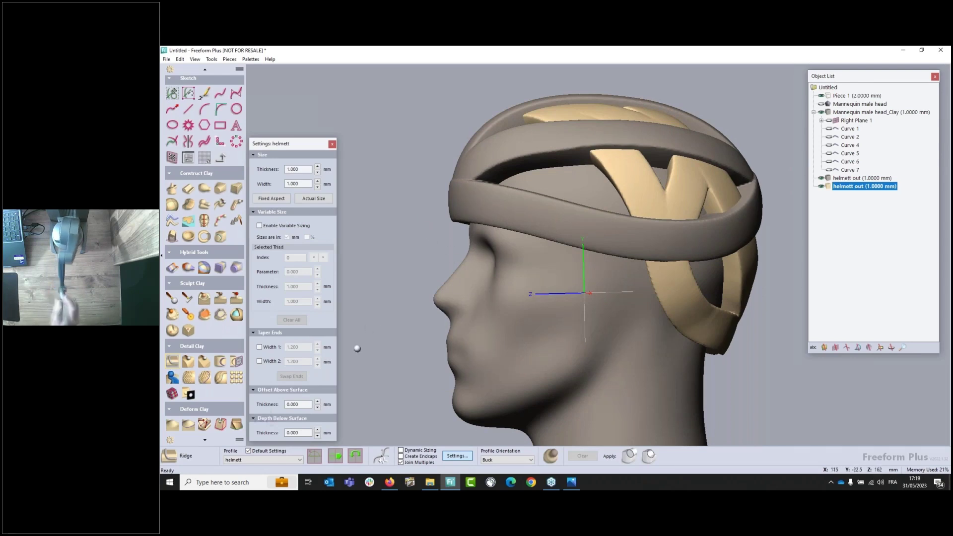
key("a")
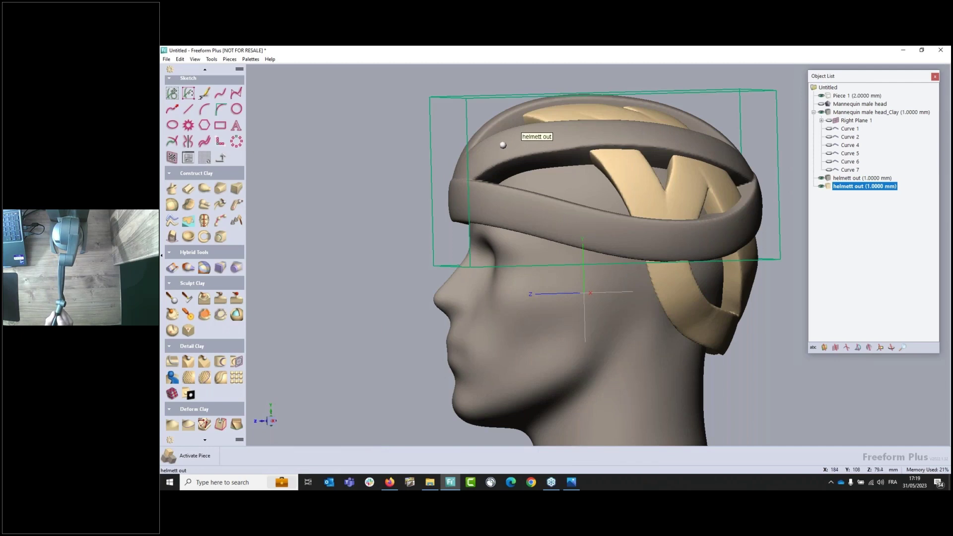
left_click(504, 144)
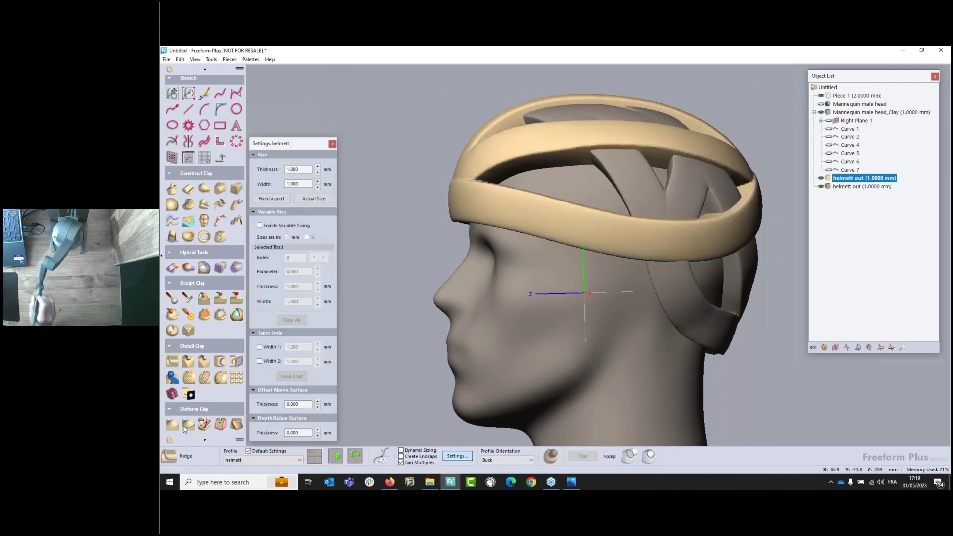
Start a Lattice Deform on the outer helmet piece with lattice dimensions of 7 in X, Y and Z
scroll(195, 441, "down", 4)
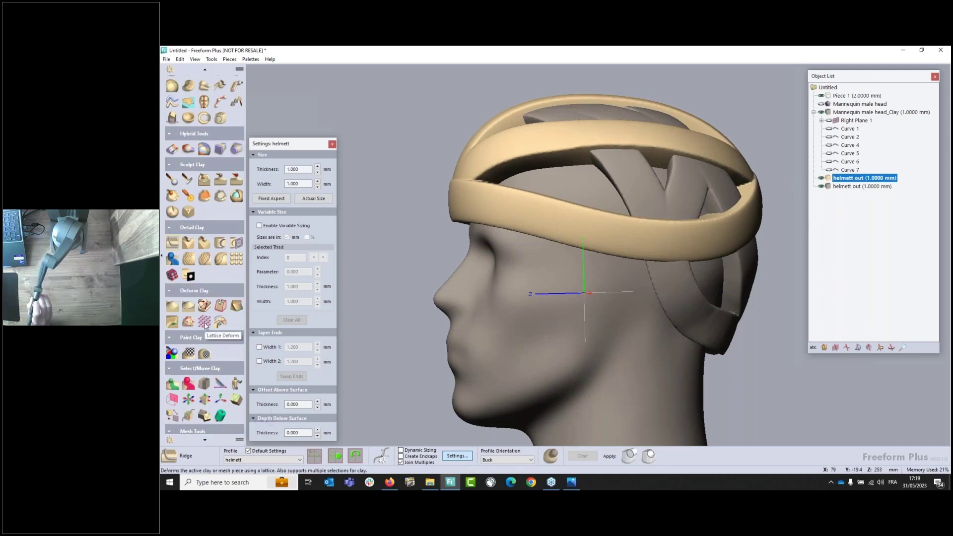
left_click(204, 322)
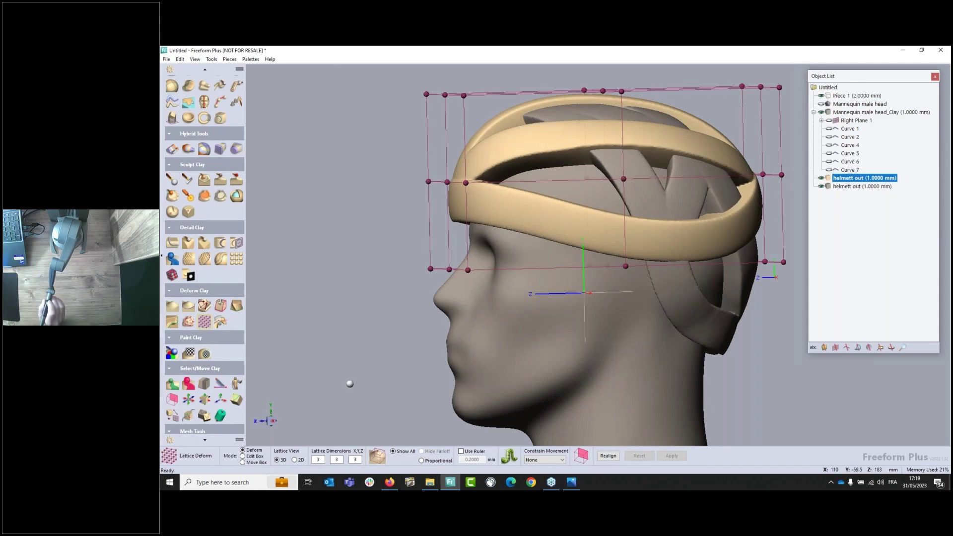
key("r")
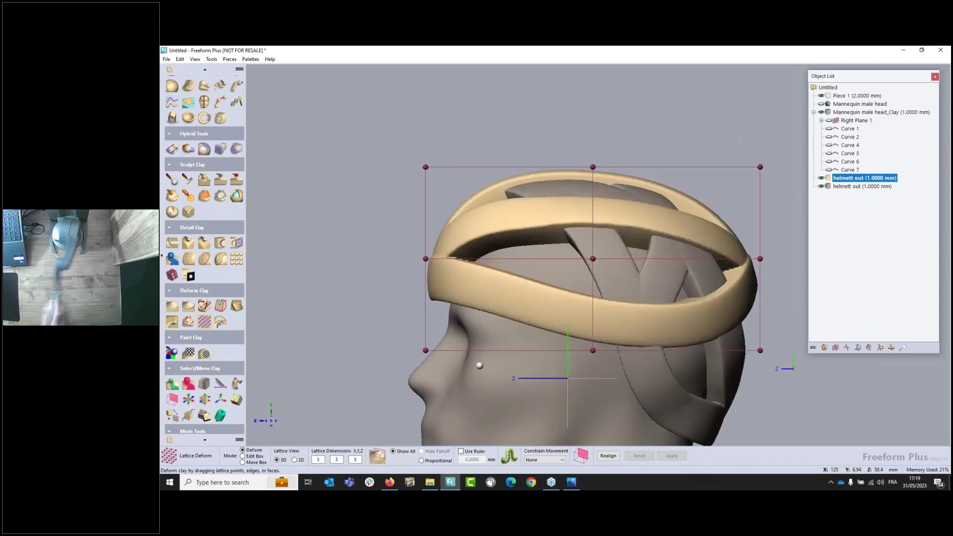
scroll(480, 366, "up", 3)
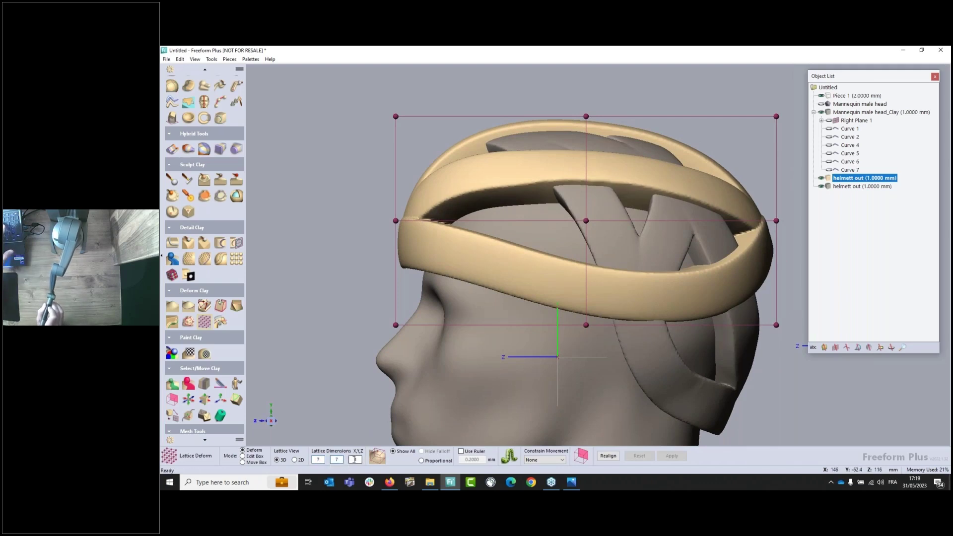
type("7")
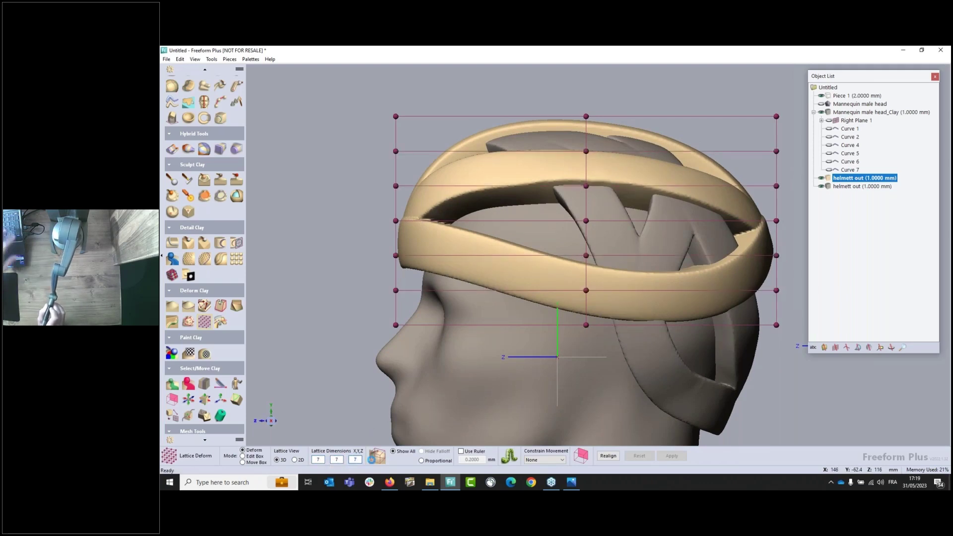
key("Return")
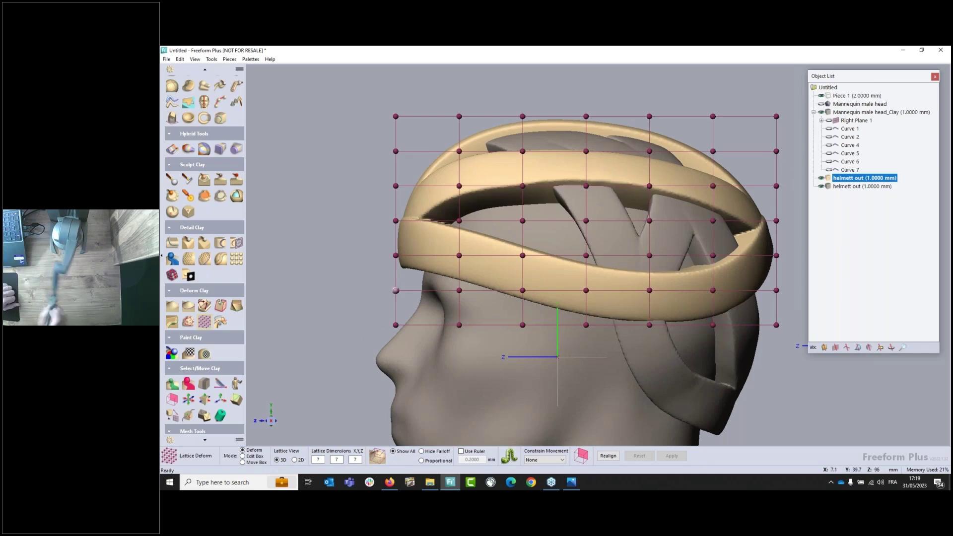
middle_click_drag(428, 185, 385, 183)
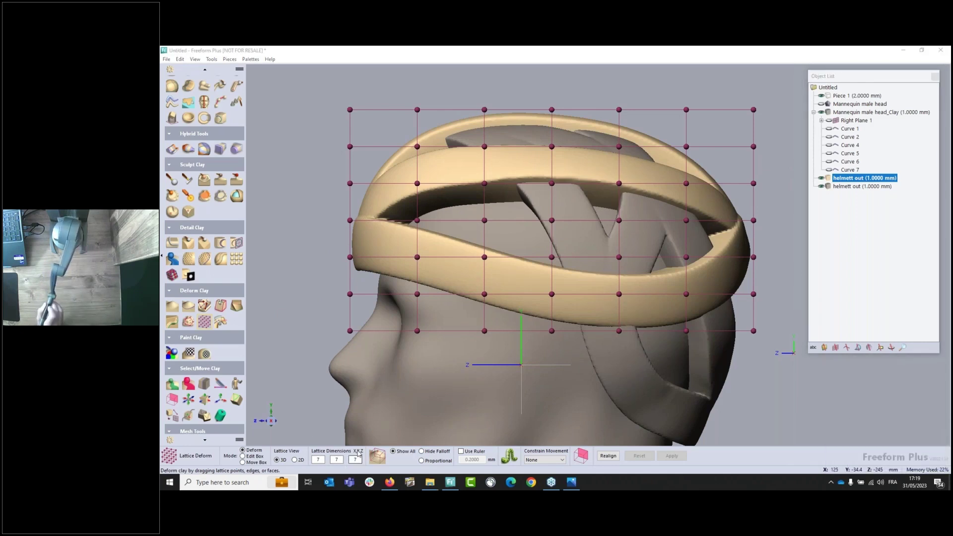
Edit the lattice box by lowering the fifth row of points along the lattice Y axis to the front rim's lower edge
left_click(243, 456)
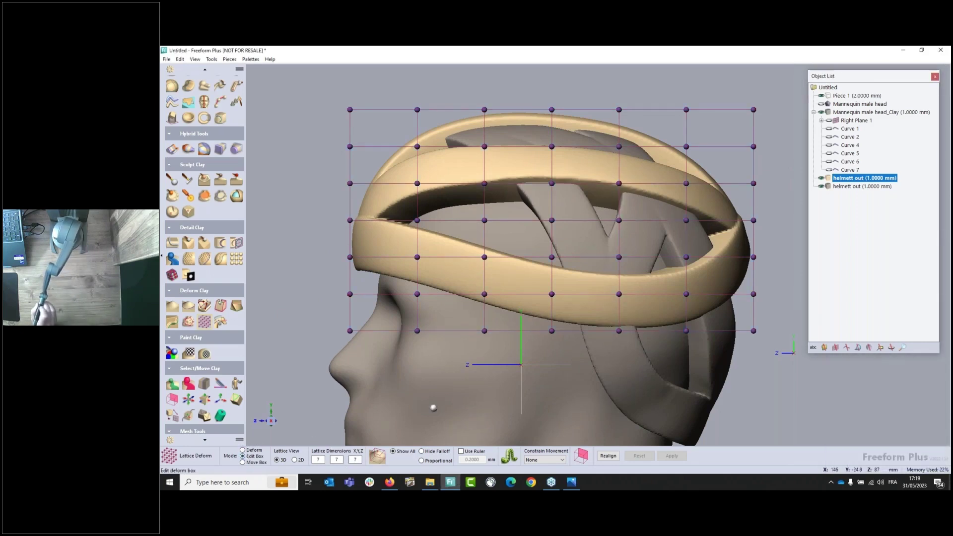
left_click(580, 455)
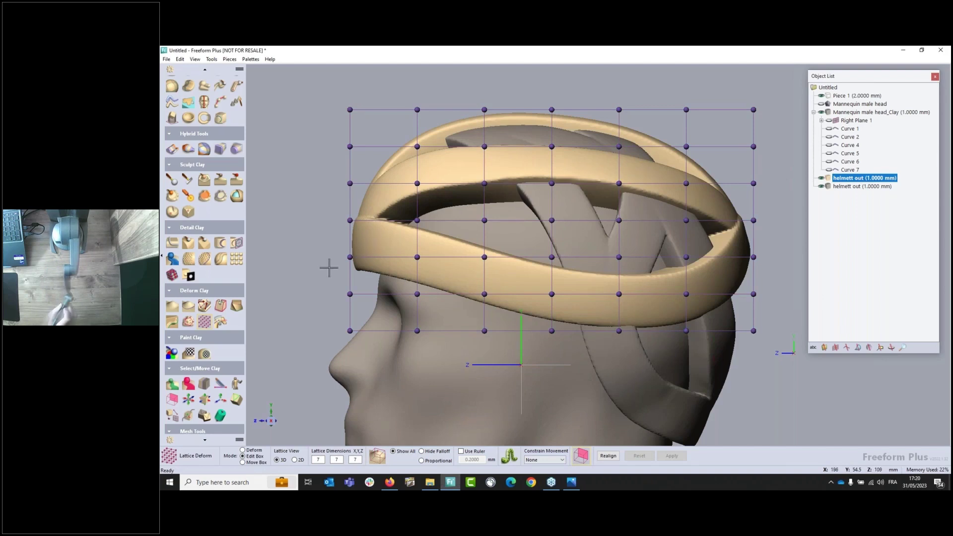
left_click_drag(327, 214, 781, 271)
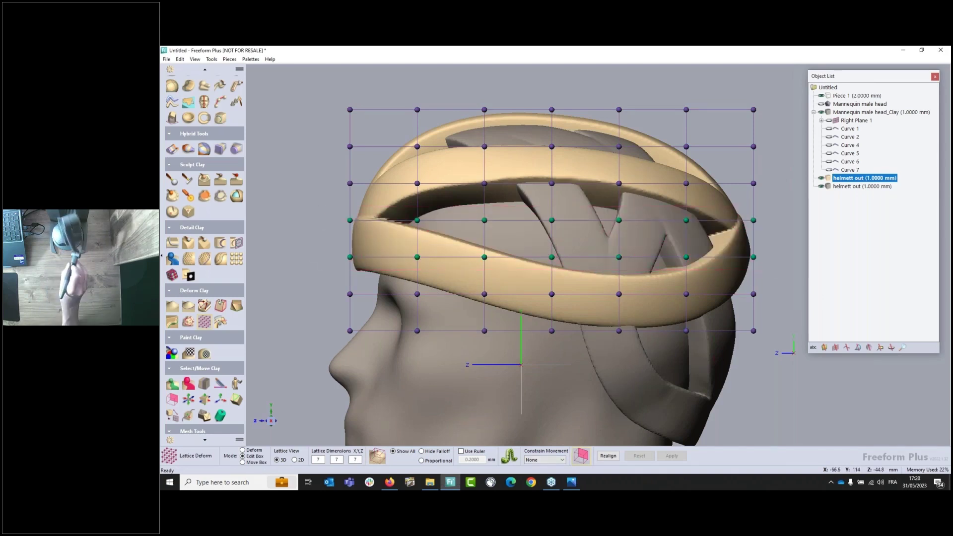
left_click(545, 460)
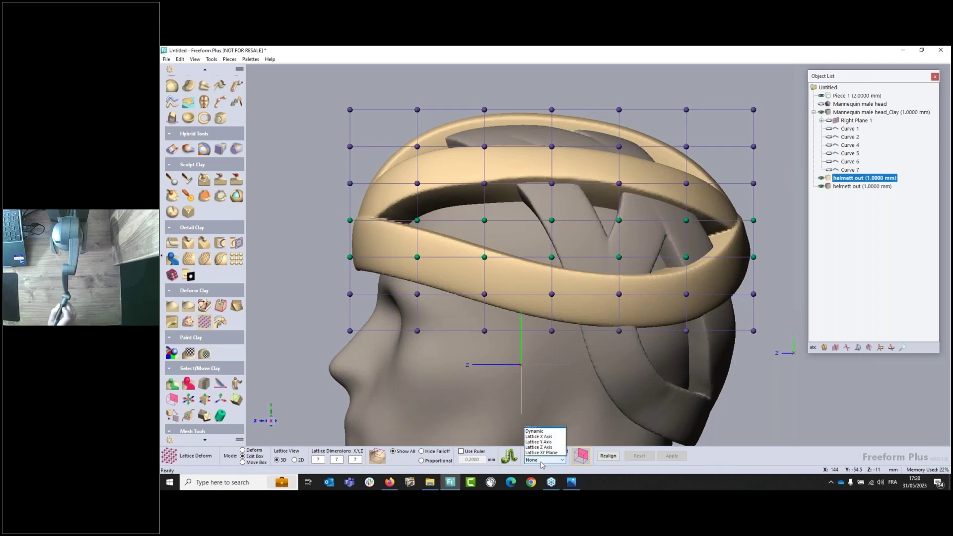
left_click(546, 431)
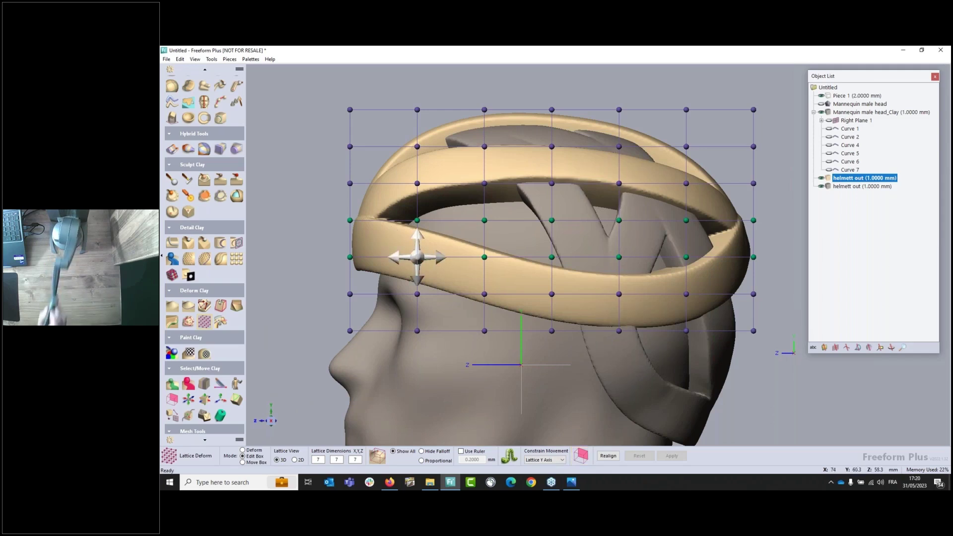
left_click_drag(417, 257, 419, 271)
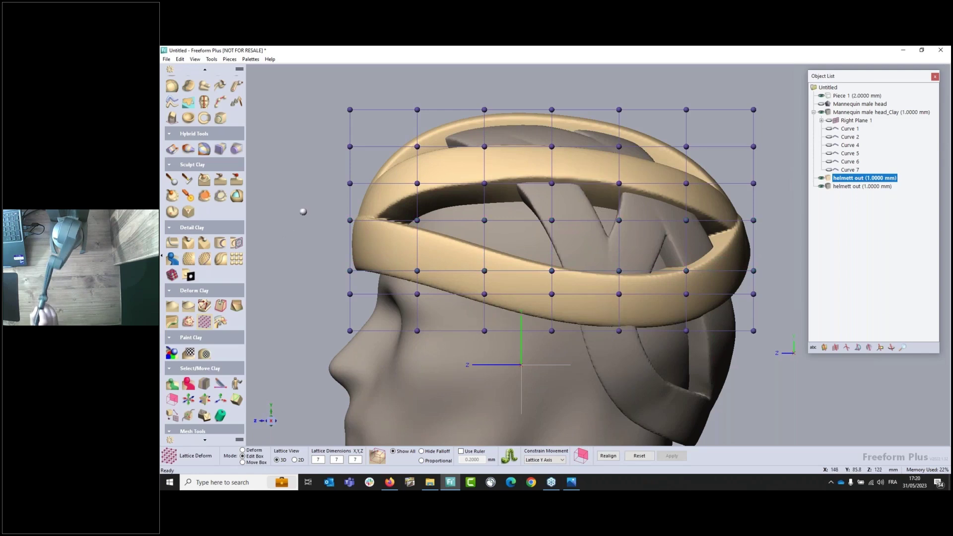
Lower the middle row of lattice points slightly along the lattice Y axis, toward the front rim's upper edge
left_click(581, 455)
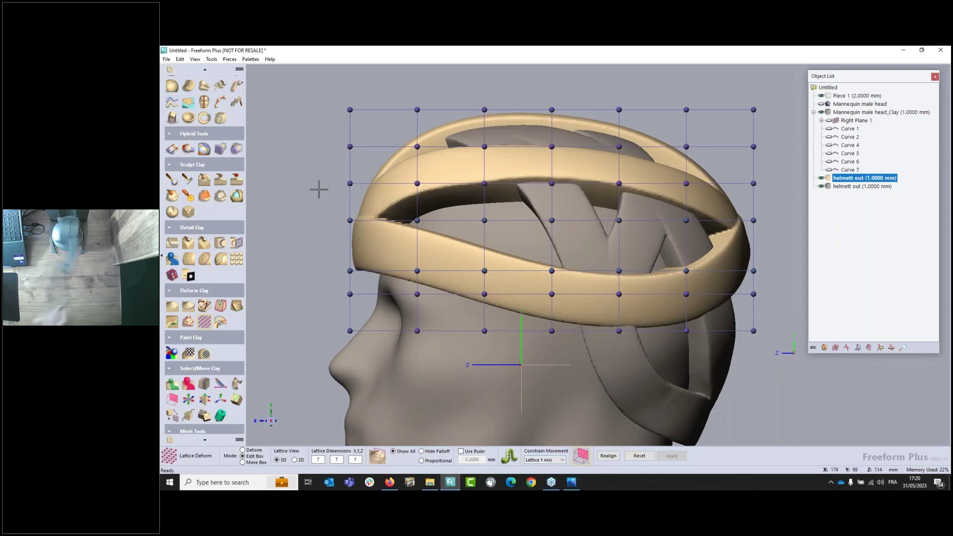
left_click_drag(326, 214, 778, 235)
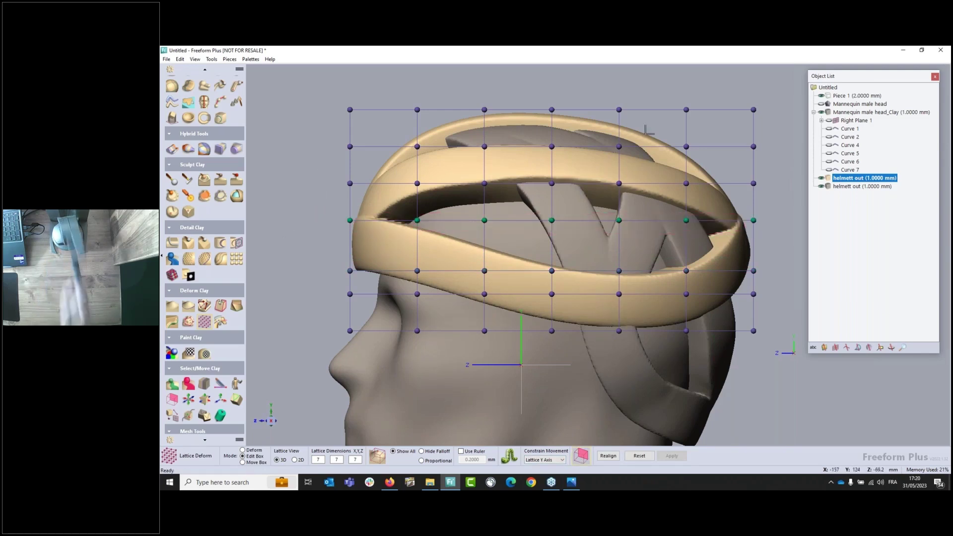
left_click(580, 456)
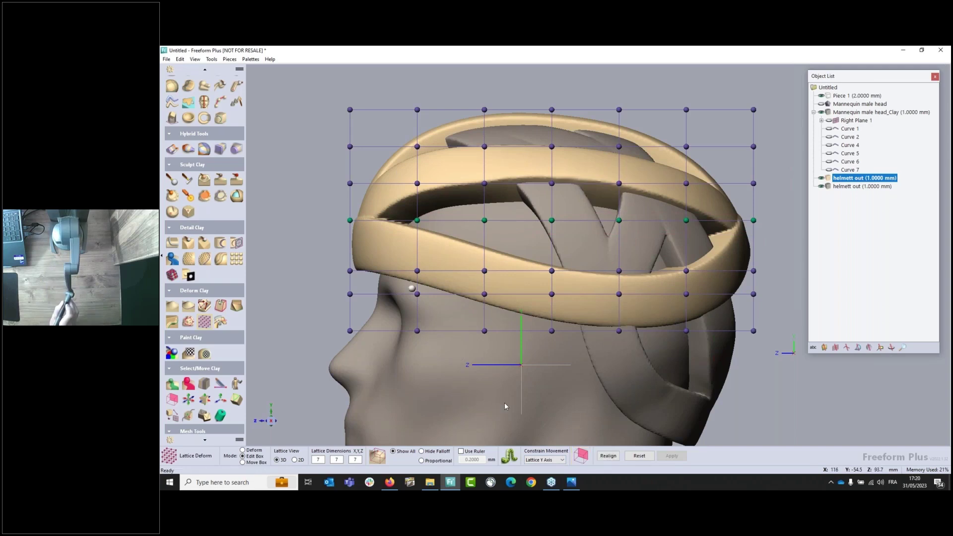
left_click_drag(350, 219, 350, 233)
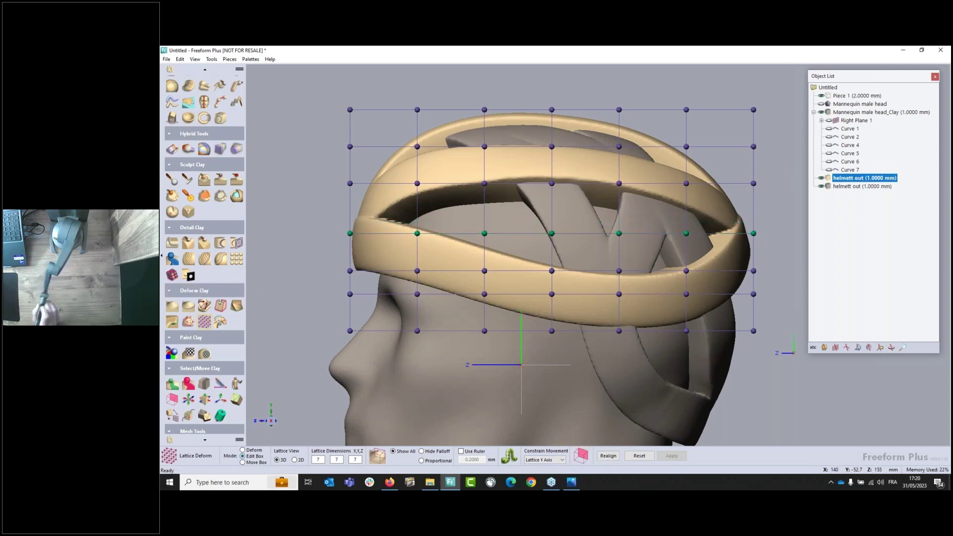
In Deform mode, pull the front lattice points at the rim's lower edge forward along the lattice Z axis to form a visor
left_click(243, 450)
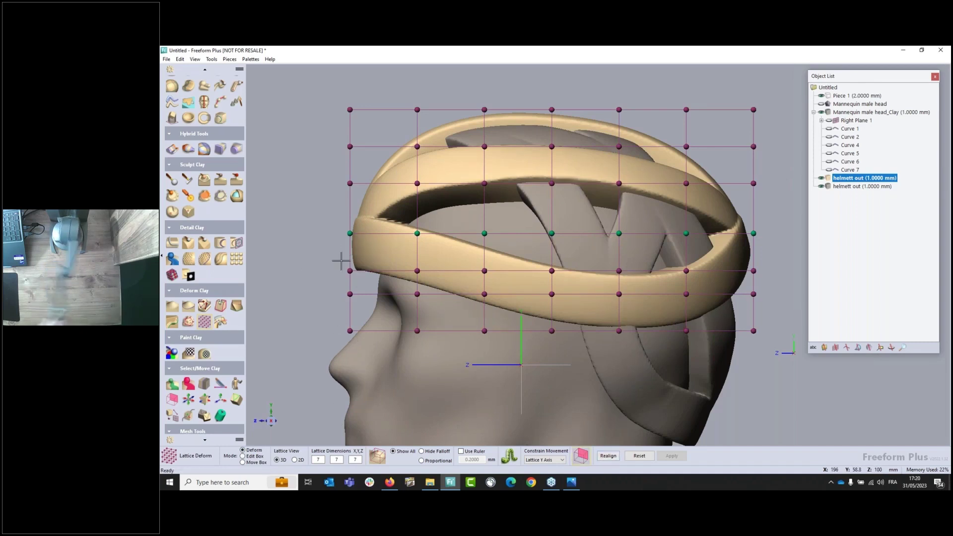
left_click_drag(333, 264, 385, 283)
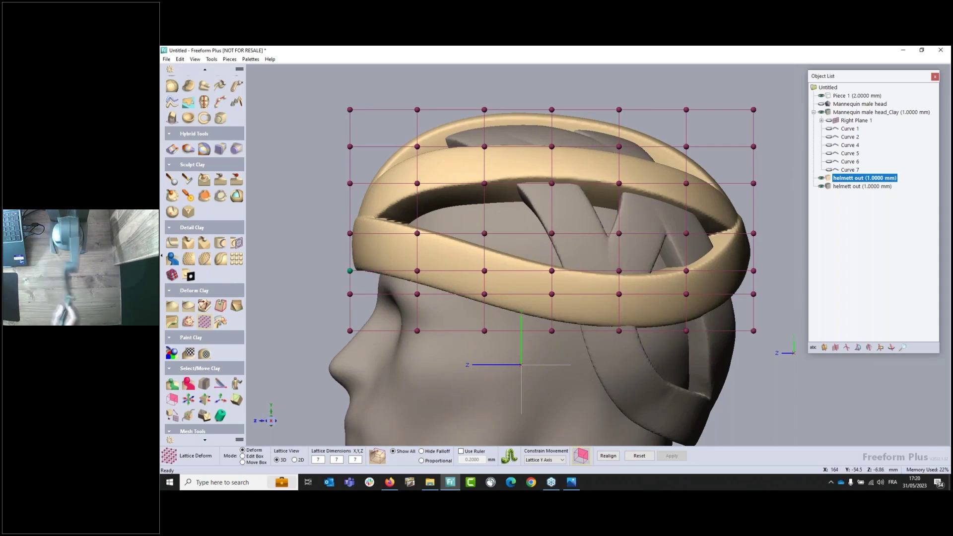
left_click(546, 460)
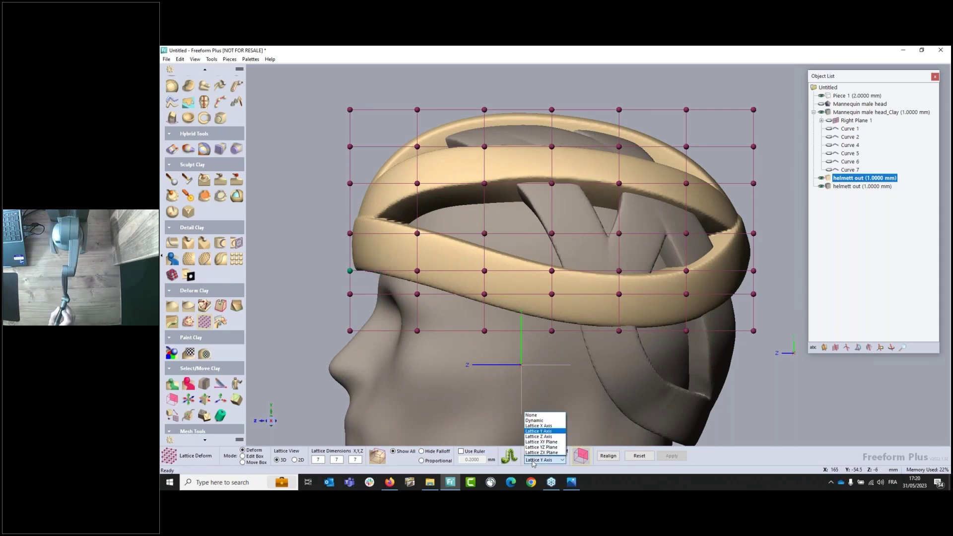
left_click(552, 438)
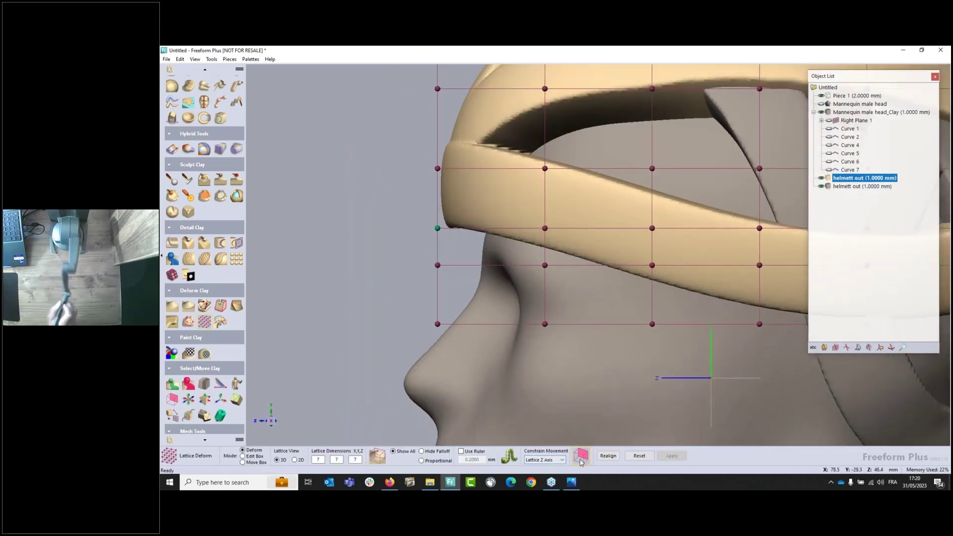
left_click(438, 228)
left_click_drag(437, 227, 303, 228)
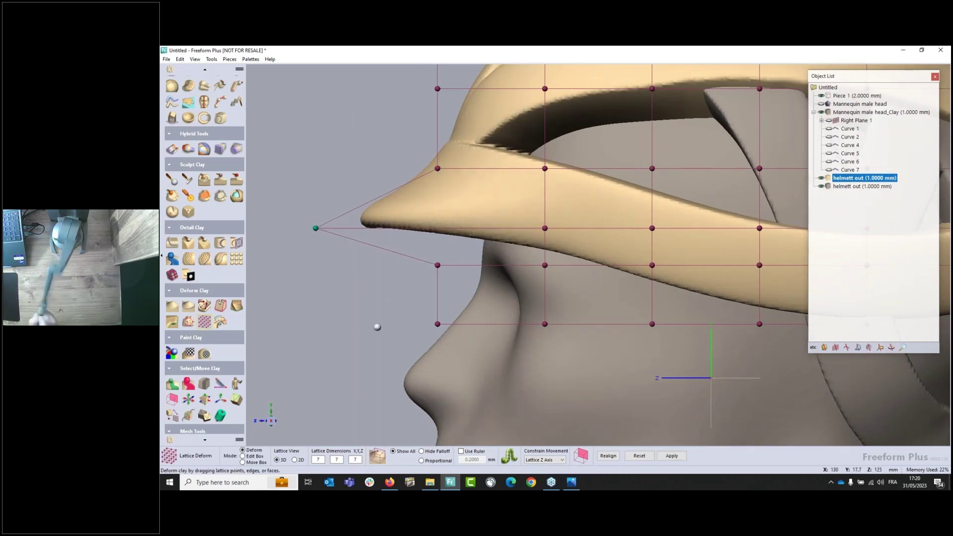
Pull the front lattice points just above the visor tip slightly forward along the lattice Z axis and apply the deformation
left_click(585, 460)
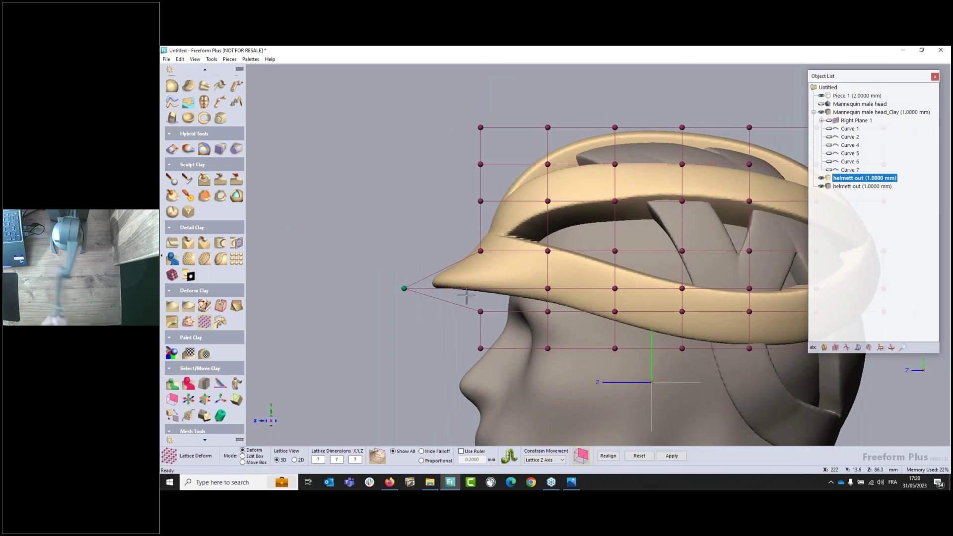
mouse_move(470, 252)
left_mouse_down()
mouse_move(506, 265)
mouse_move(481, 263)
left_mouse_up()
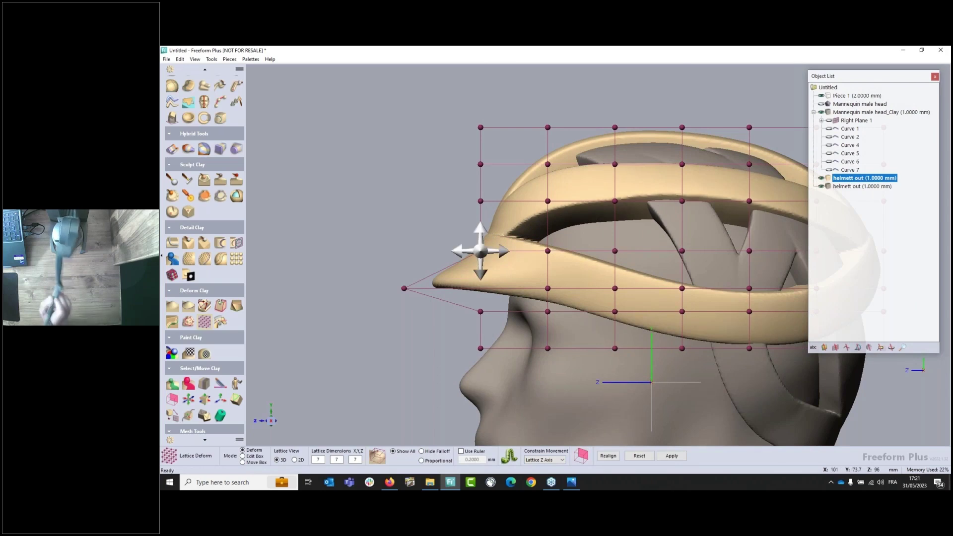
left_click_drag(476, 252, 461, 251)
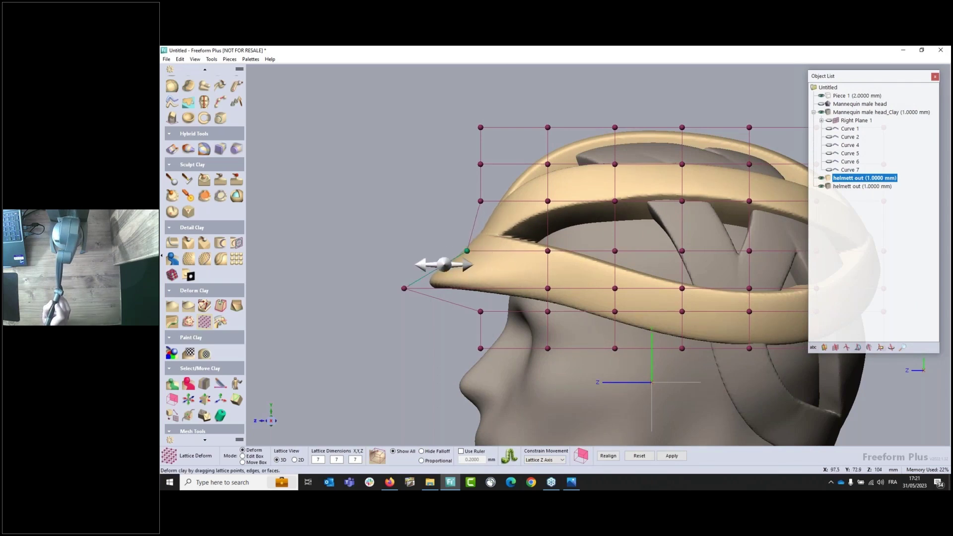
left_click(674, 458)
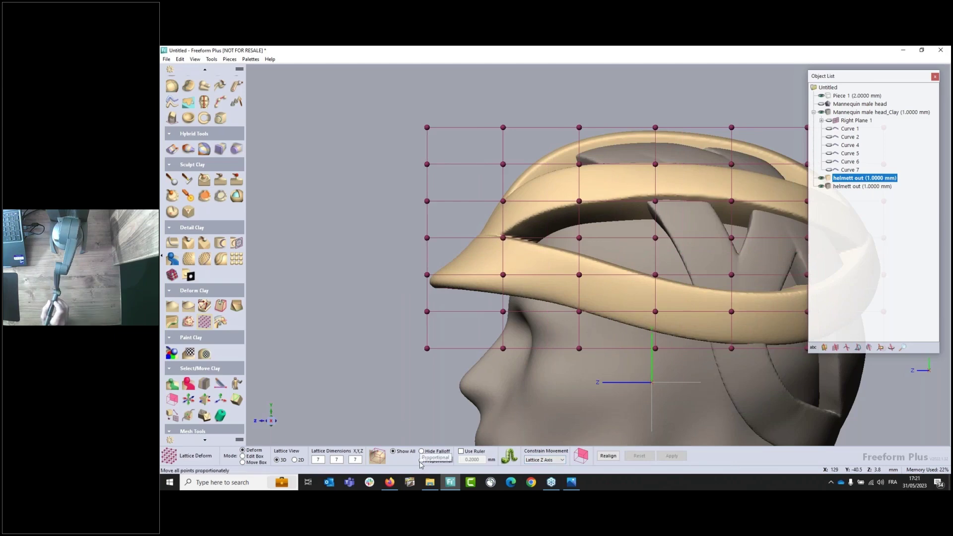
key("Escape")
Set up the Tug tool with a 105 mm diameter for shaping the visor from above
middle_click_drag(594, 129, 596, 191)
middle_click_drag(586, 297, 426, 227)
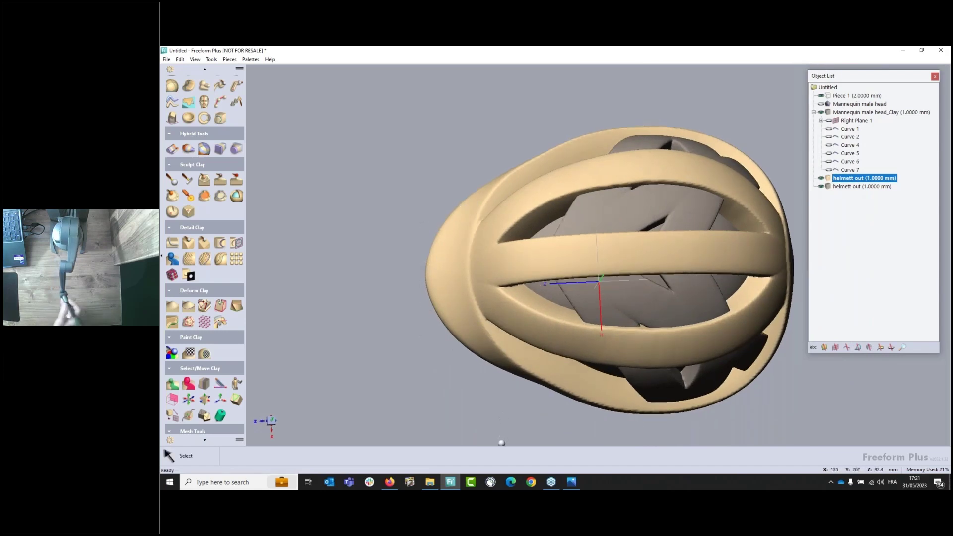
key("Right")
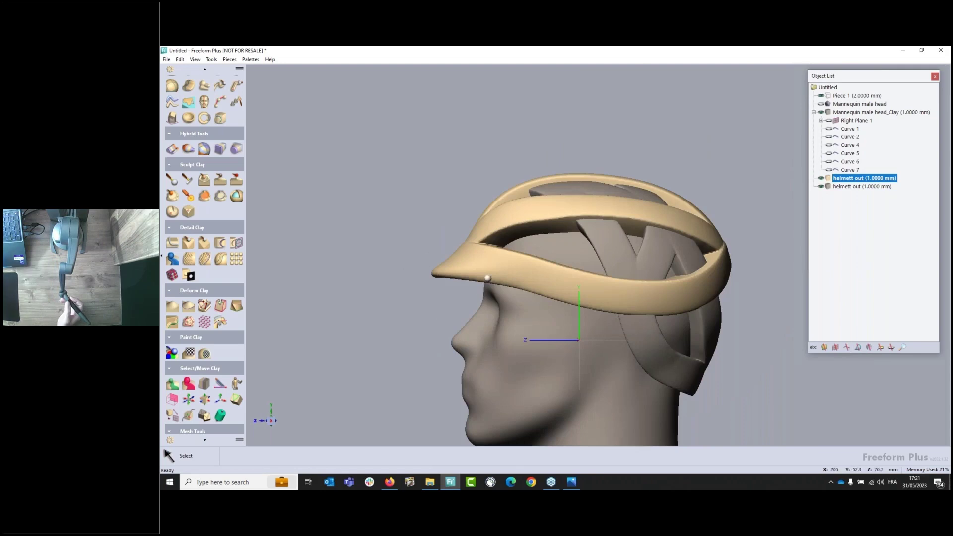
middle_click_drag(516, 141, 518, 274)
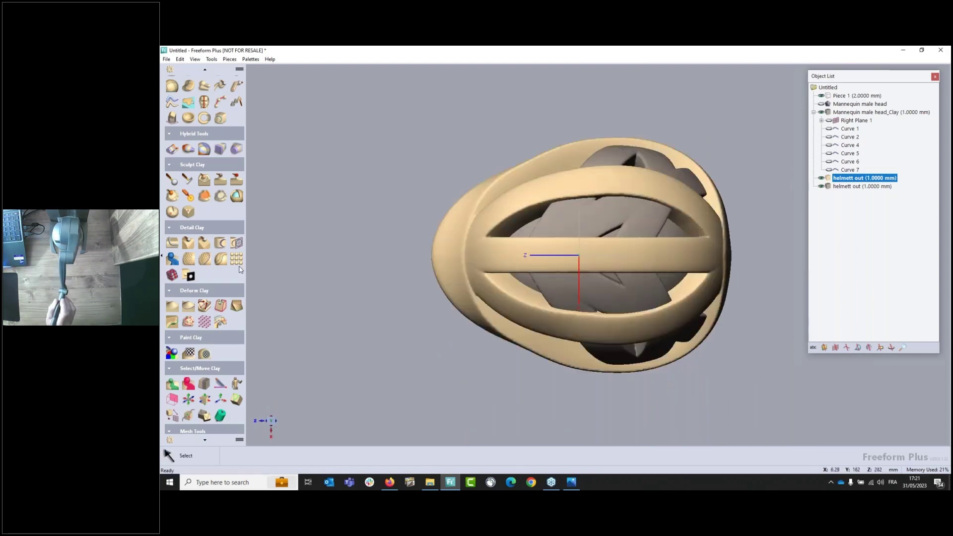
left_click(172, 308)
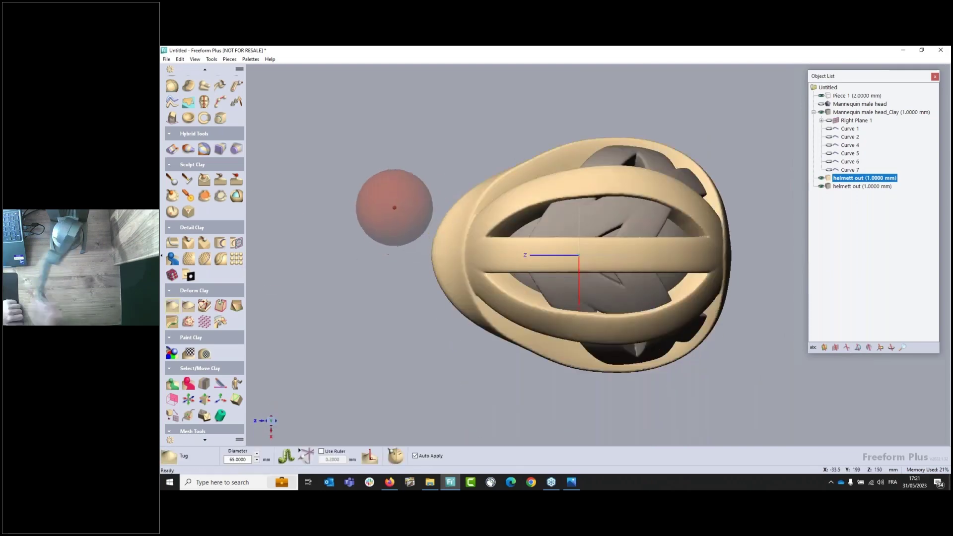
key("plus")
key("plus")
key("plus")
key("plus")
key("plus")
key("plus")
key("plus")
key("plus")
key("plus")
key("plus")
key("plus")
key("plus")
key("plus")
key("plus")
key("plus")
key("plus")
key("plus")
key("plus")
key("plus")
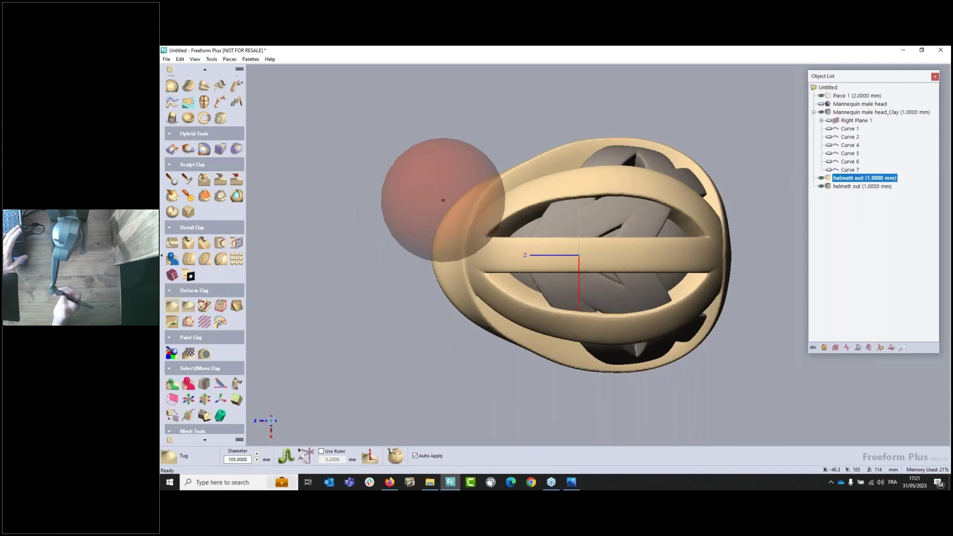
scroll(458, 164, "up", 5)
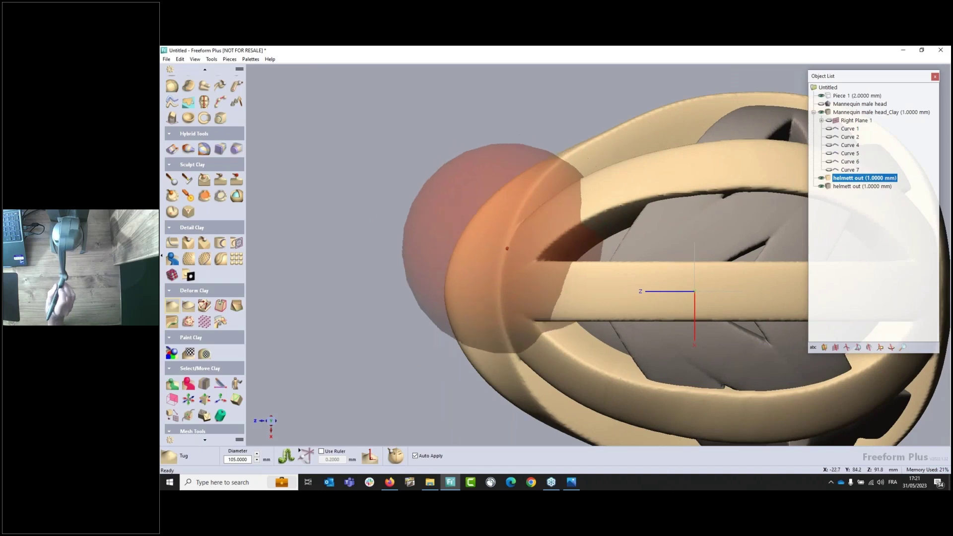
Try to tug one side of the visor's front edge outward, then undo it
mouse_move(536, 250)
left_mouse_down()
mouse_move(519, 224)
mouse_move(536, 248)
left_mouse_up()
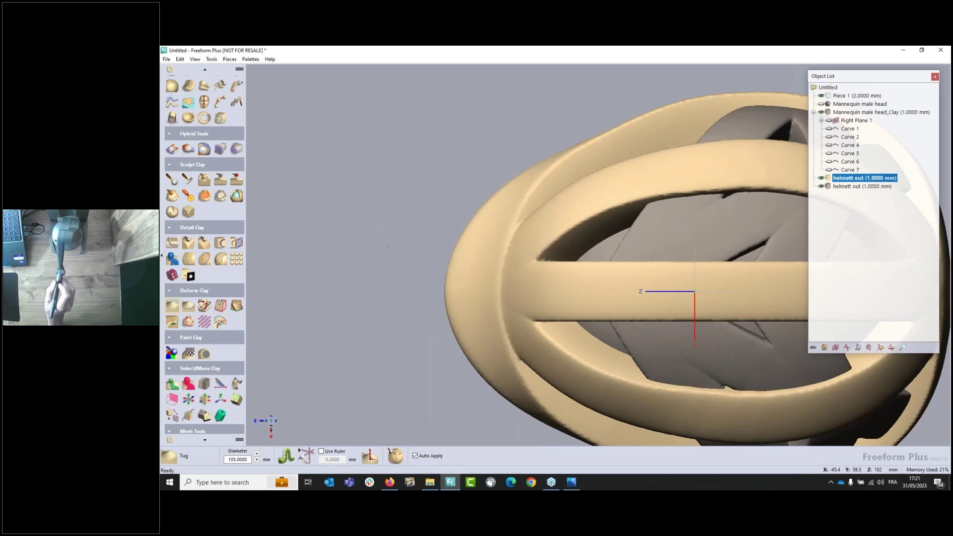
left_click_drag(471, 180, 458, 178)
key("ctrl+z")
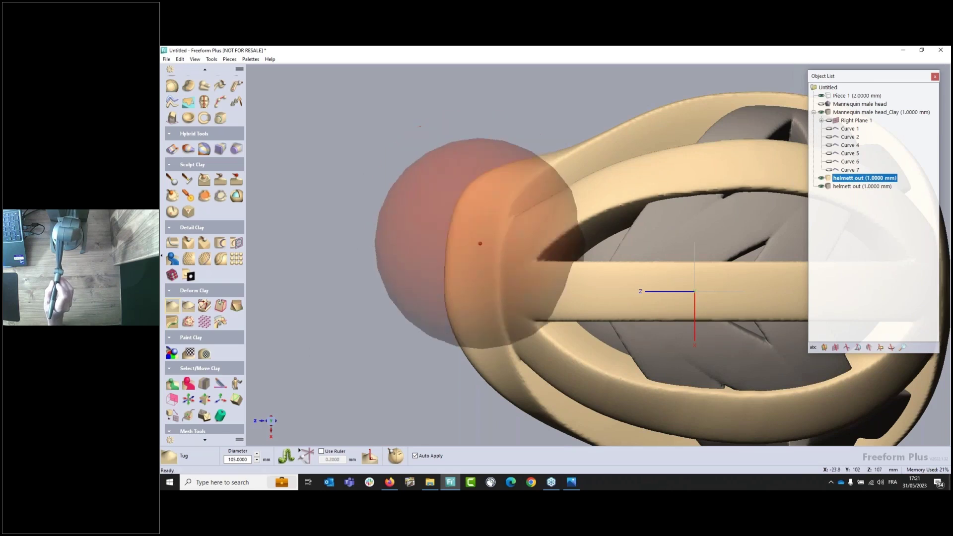
Turn on symmetry for the Tug tool and tug both sides of the visor's front edge outward with the 105 mm diameter
left_click(392, 461)
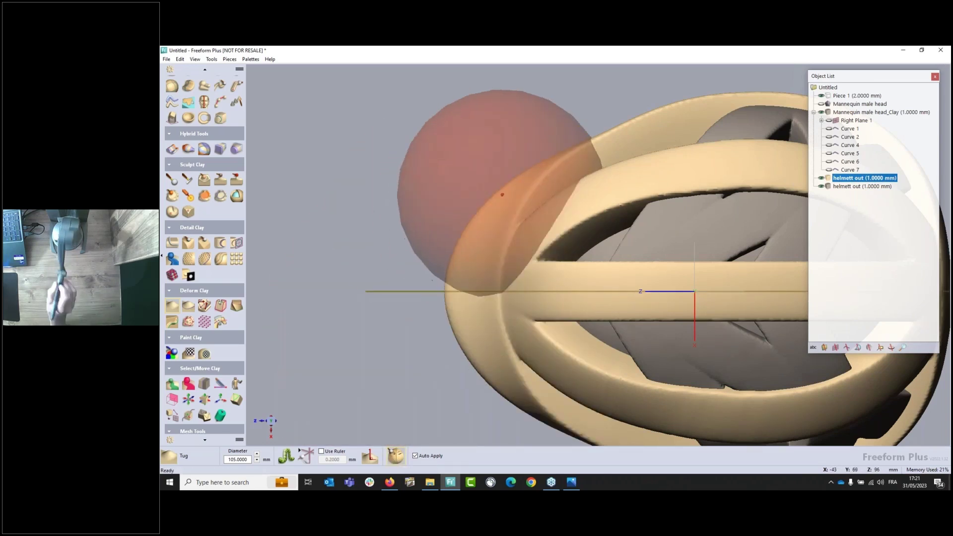
left_click_drag(485, 207, 496, 307)
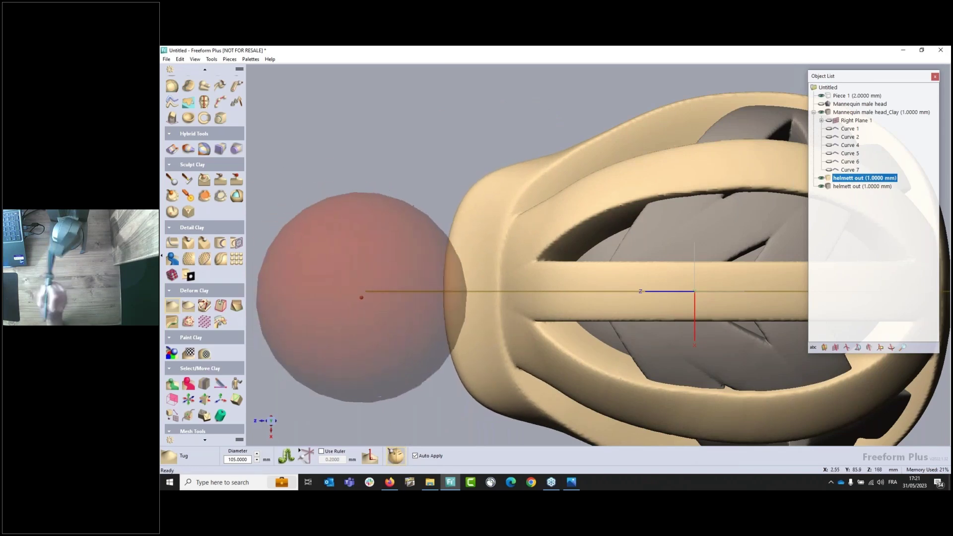
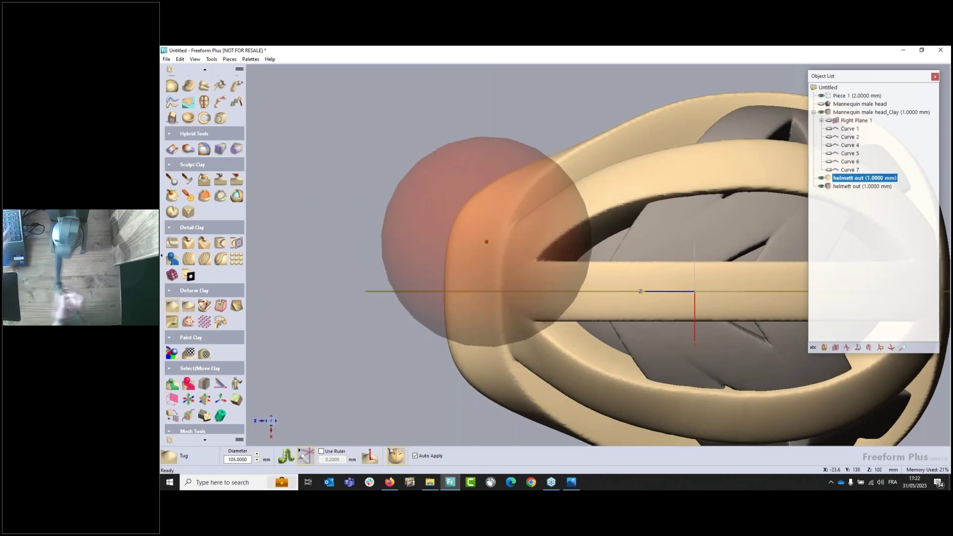
Reduce the Tug diameter to 39 mm and tug the visor's front corners outward to make them more angular
key("minus")
key("minus")
key("minus")
key("minus")
key("minus")
key("minus")
key("minus")
key("minus")
key("minus")
key("minus")
key("minus")
key("minus")
key("minus")
key("minus")
key("minus")
key("minus")
key("minus")
key("minus")
key("minus")
key("minus")
key("minus")
key("minus")
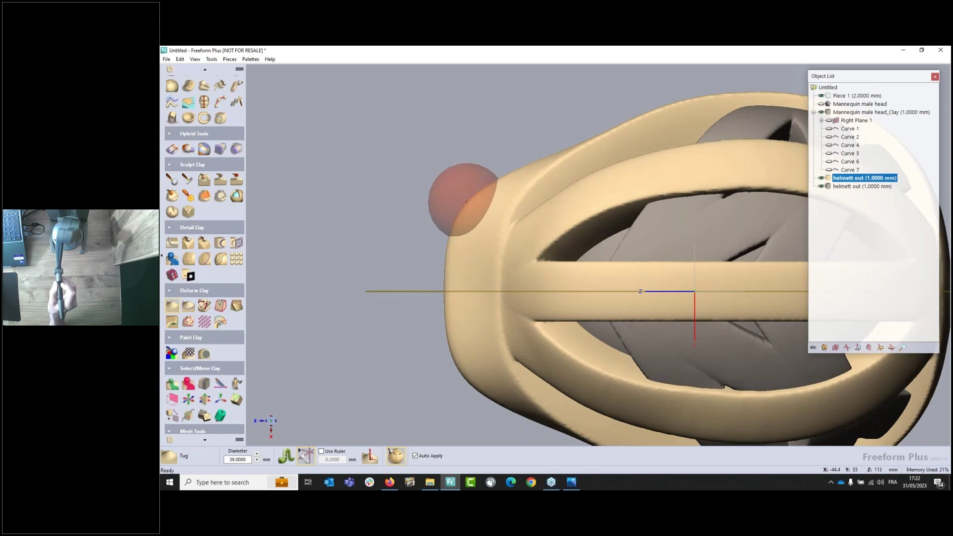
left_click_drag(466, 202, 467, 202)
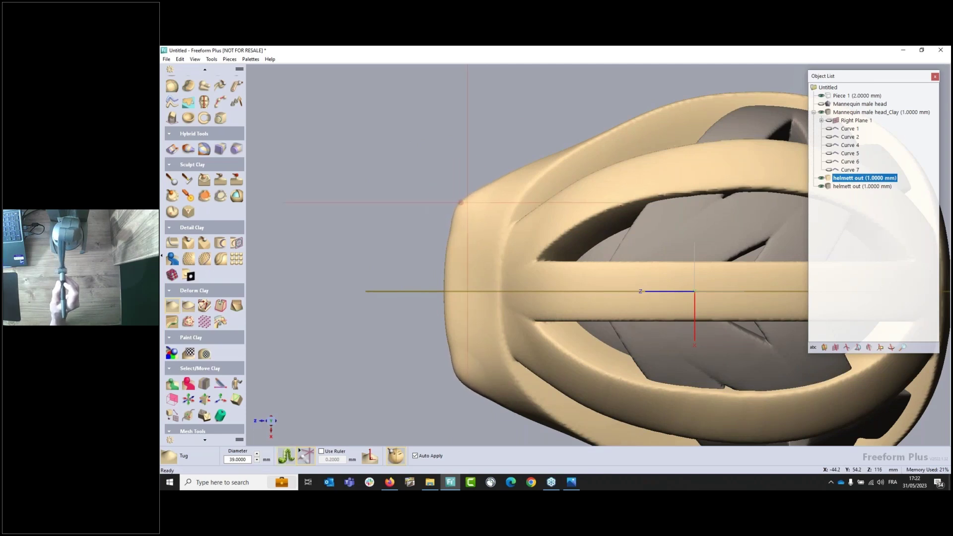
Smooth the entire outer helmet piece with Smooth Area, masking all of its clay and raising the smooth level to mid-range
middle_click_drag(555, 356, 493, 408)
middle_click_drag(633, 344, 628, 149)
middle_click_drag(560, 234, 531, 269)
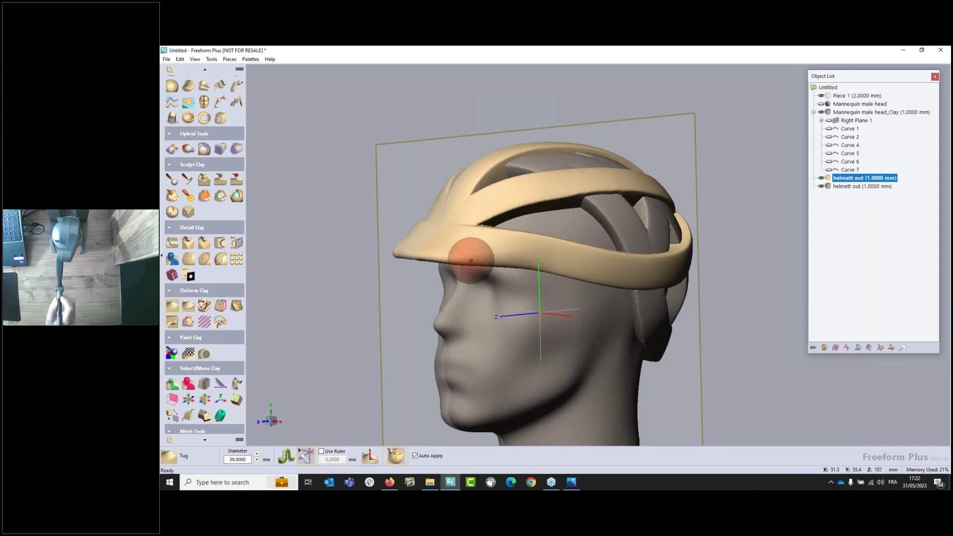
left_click(204, 196)
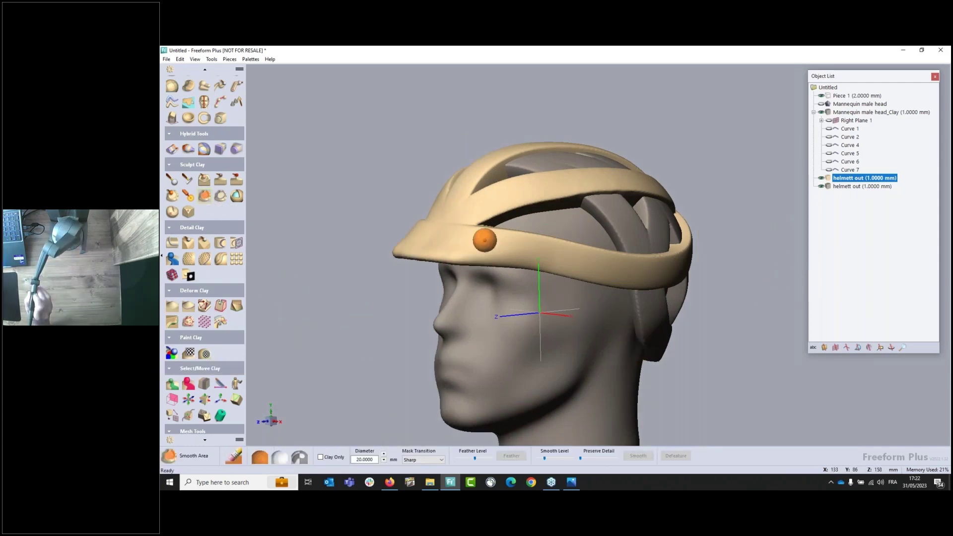
left_click(264, 461)
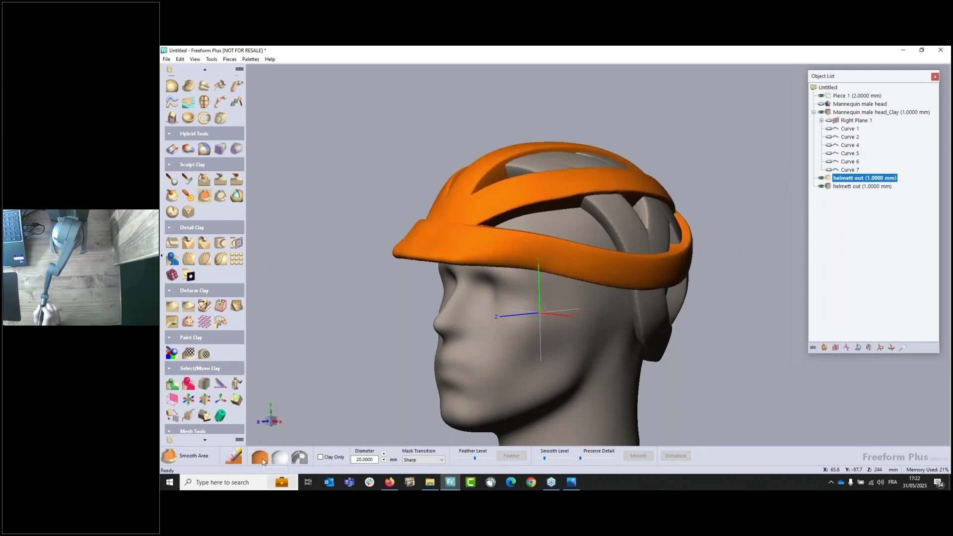
left_click(559, 458)
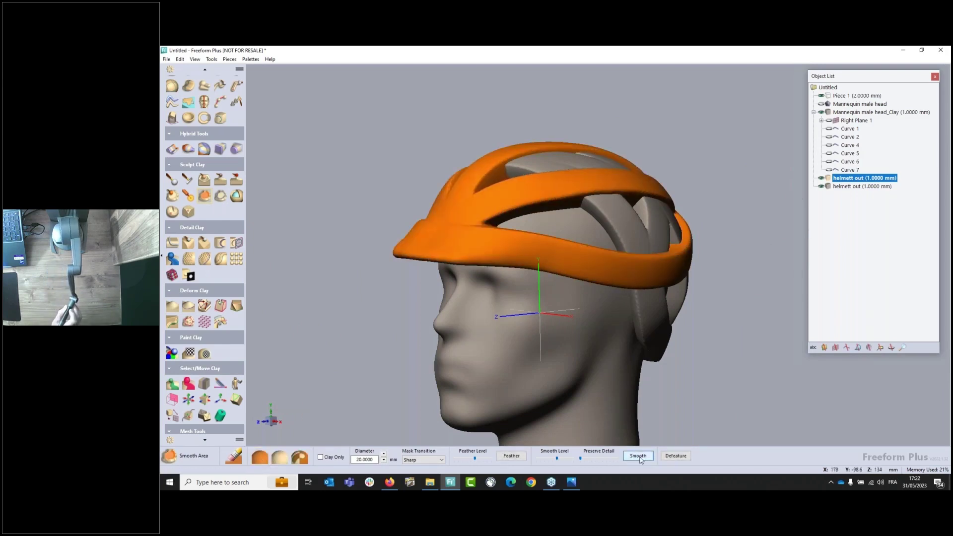
Activate the inner helmet piece and smooth all of its clay with Smooth Area
middle_click_drag(712, 240, 312, 219)
key("a")
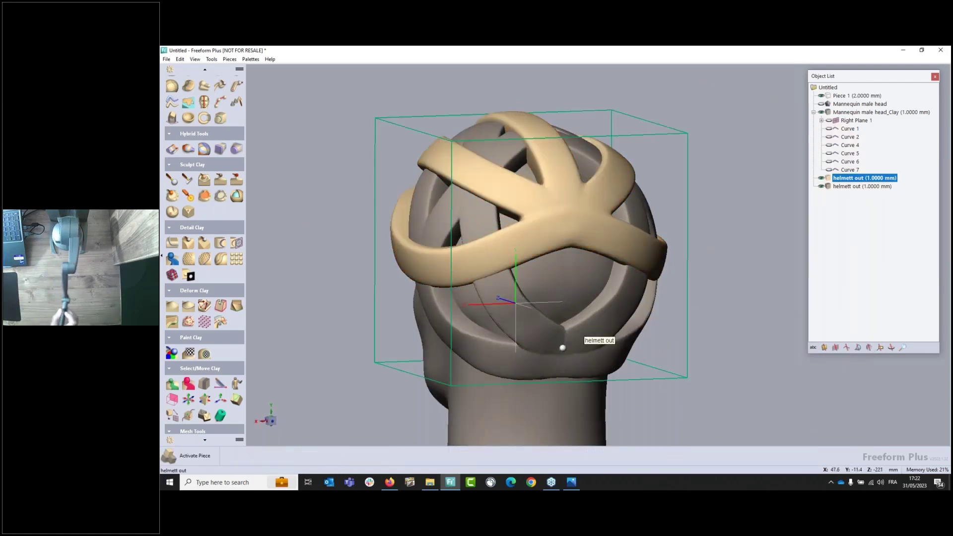
left_click(545, 343)
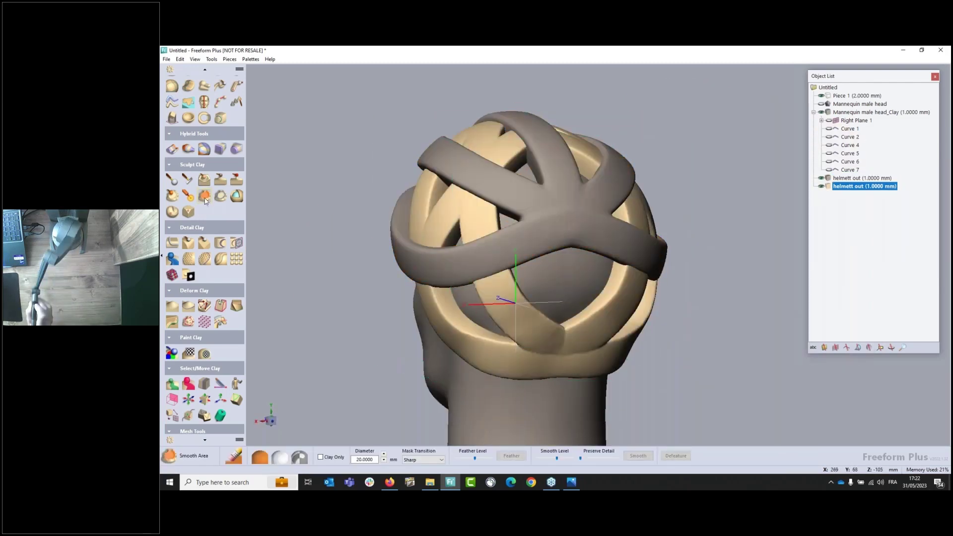
left_click(257, 461)
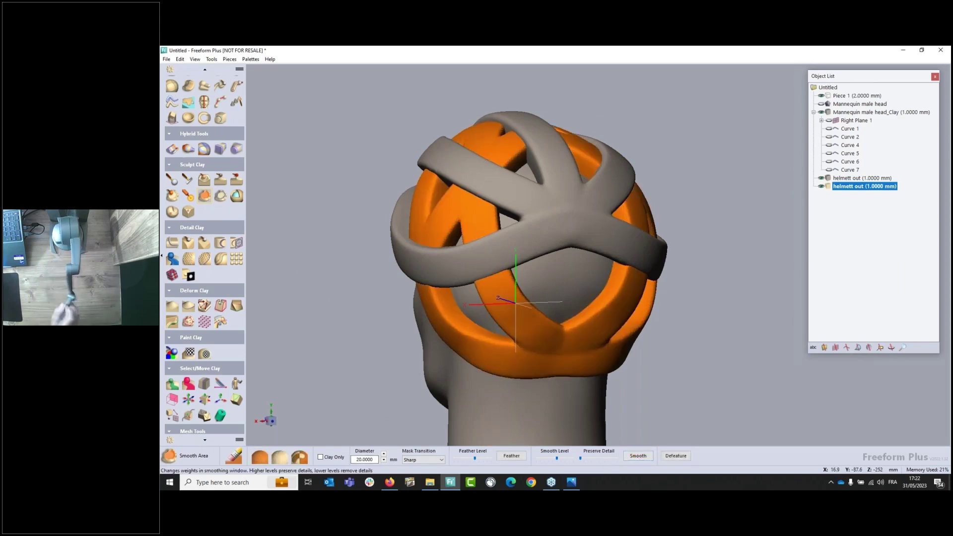
Start the Paint tool and rename the active inner helmet piece to "helmett in"
middle_click_drag(565, 277, 781, 283)
middle_click_drag(732, 309, 682, 251)
middle_click_drag(476, 323, 537, 215)
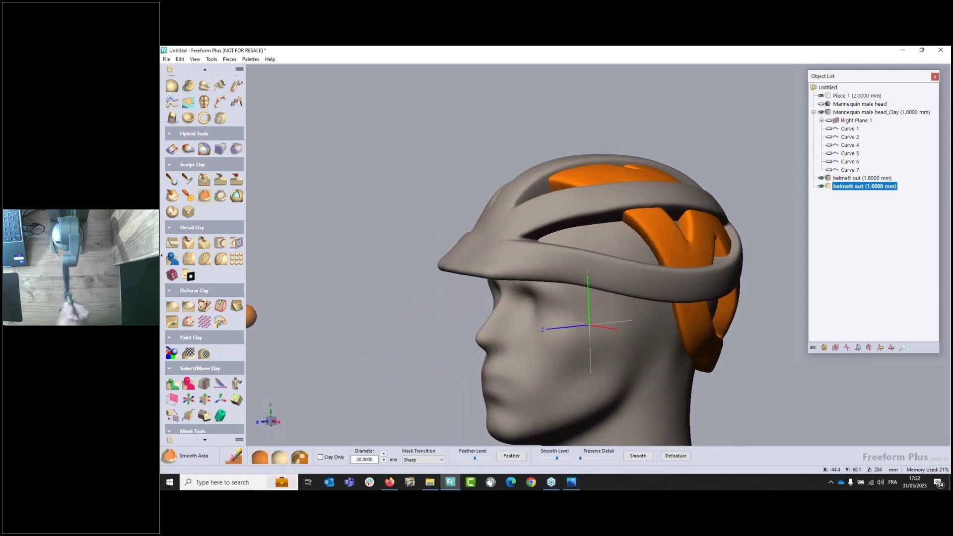
left_click(171, 353)
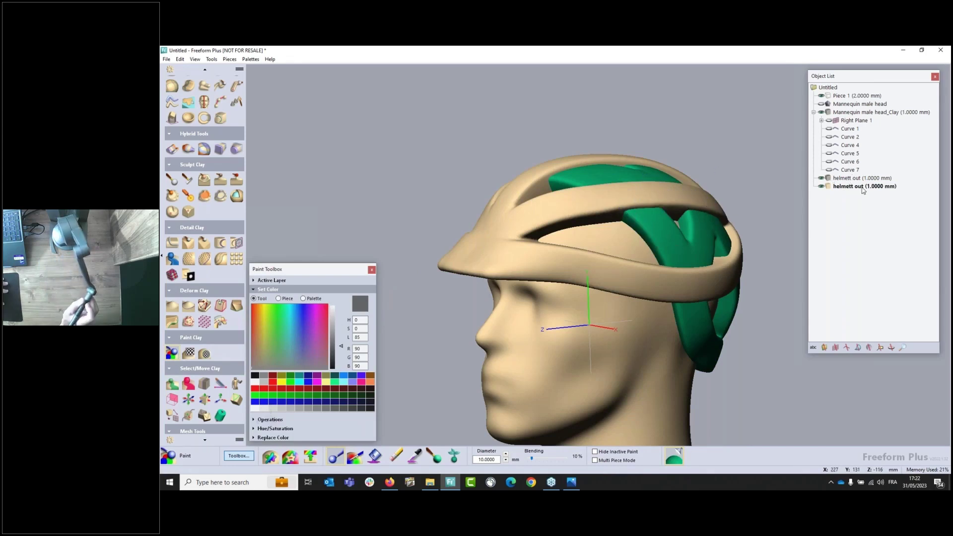
left_click(863, 187)
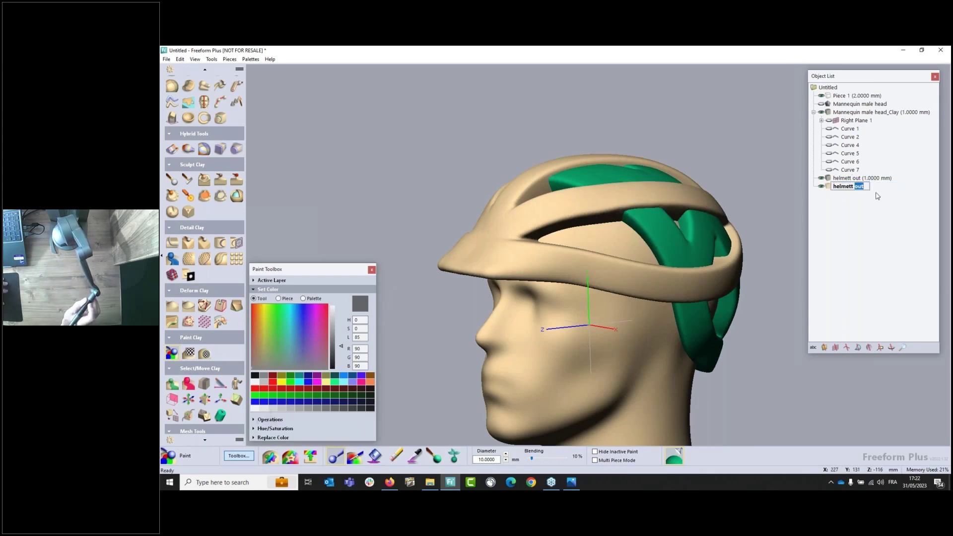
key("Return")
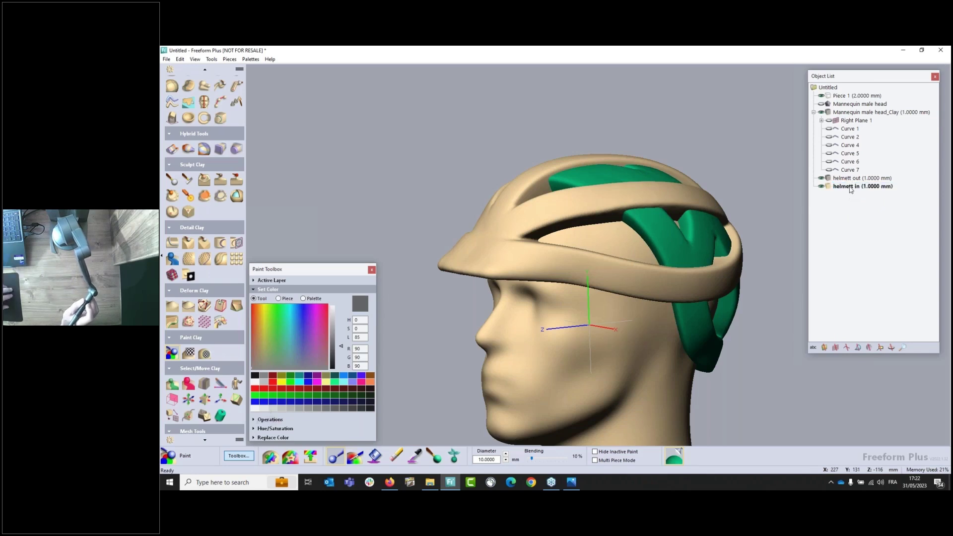
Set the inner helmet's piece color to a dark orange, RGB 237, 90, 2, and leave the Paint tool
left_click(278, 298)
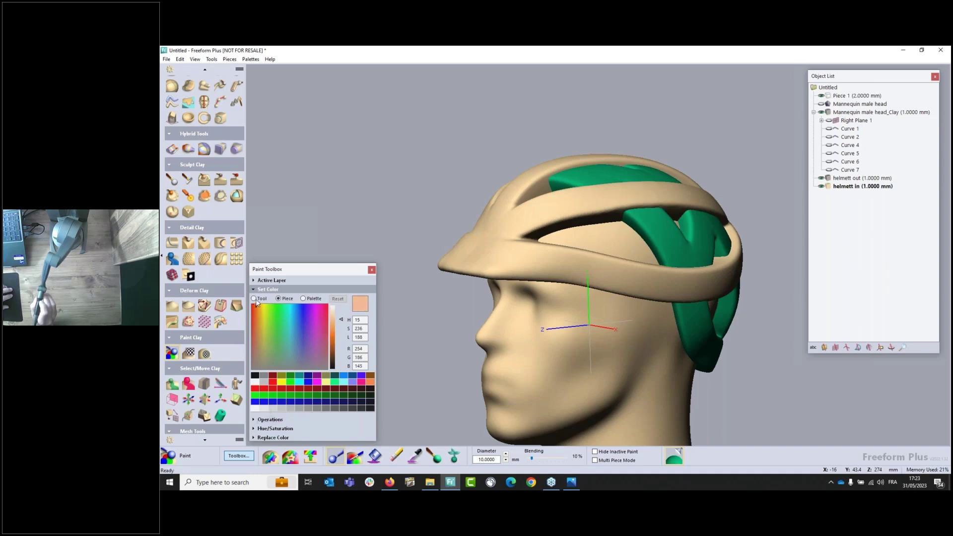
left_click_drag(332, 329, 333, 342)
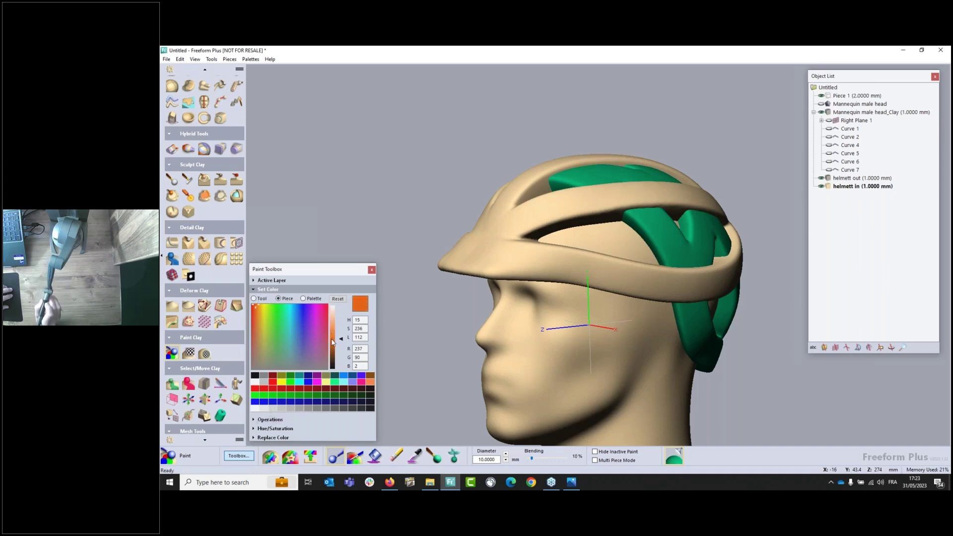
key("Escape")
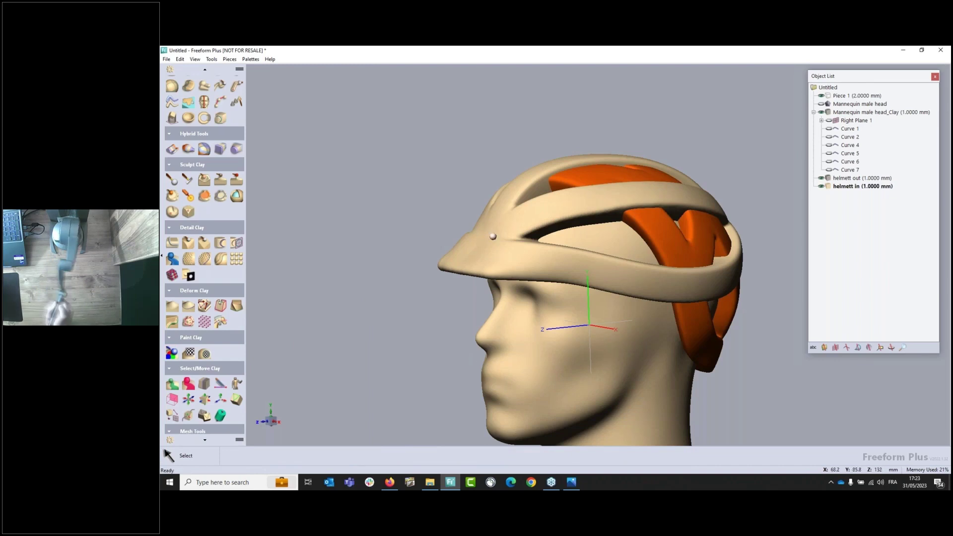
Activate the "helmett out" piece and set its piece color to a dark blue, RGB 30, 100, 130
right_click(838, 176)
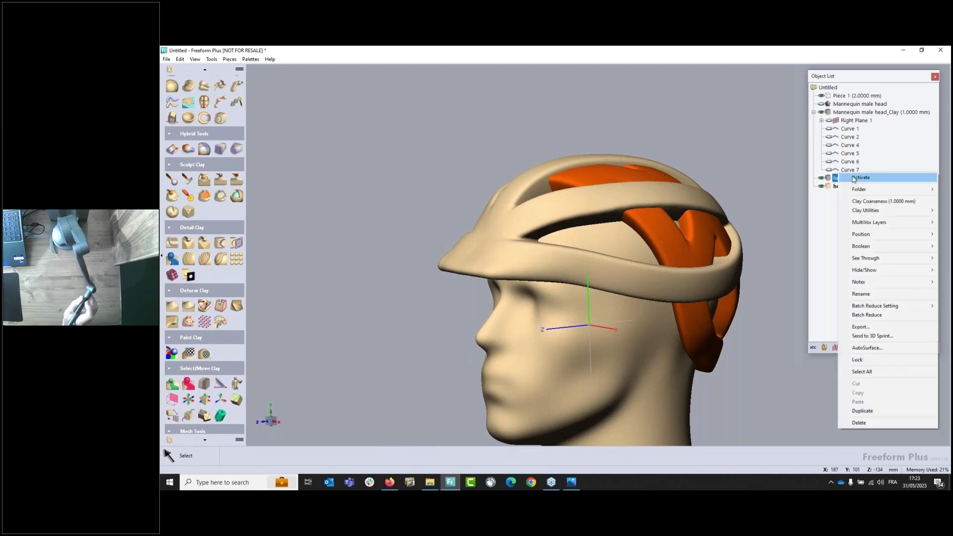
left_click(848, 178)
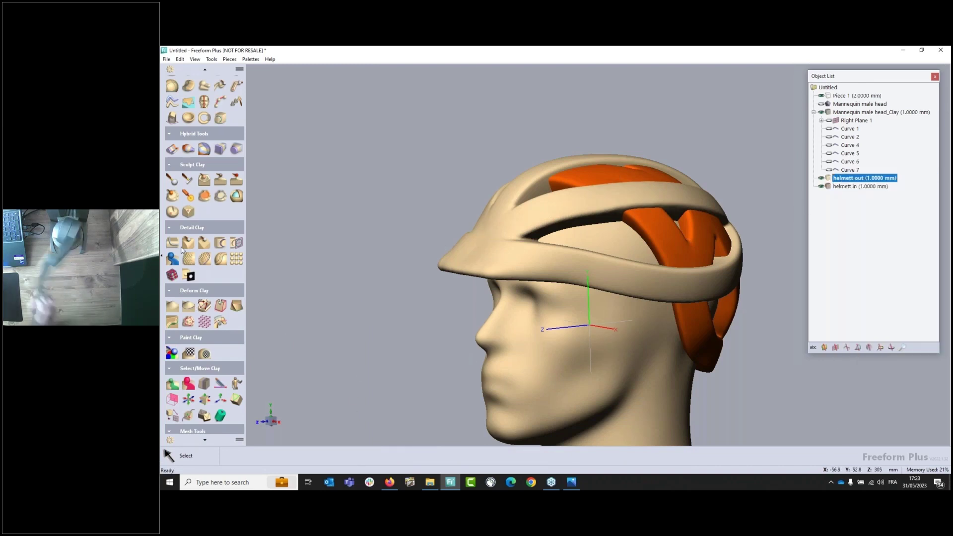
left_click(173, 352)
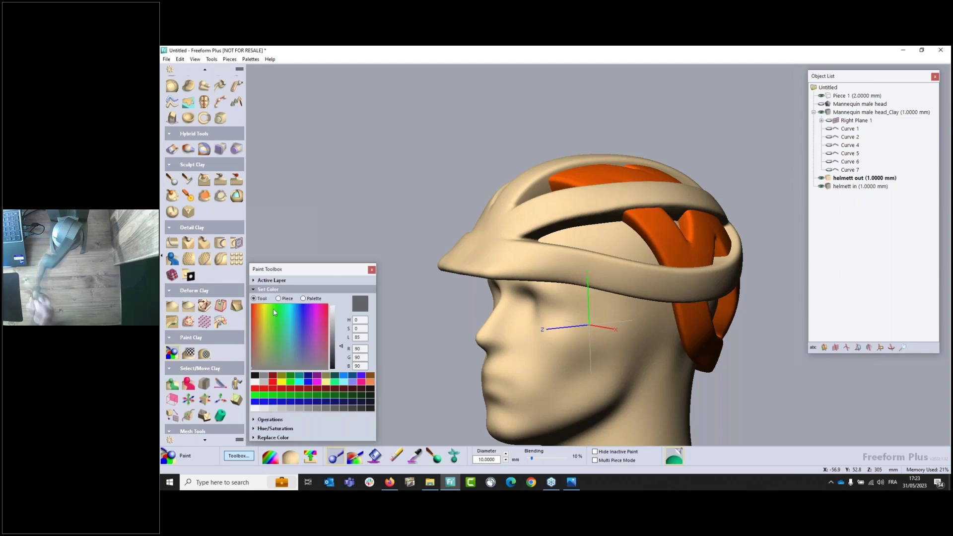
left_click(279, 299)
left_click(296, 308)
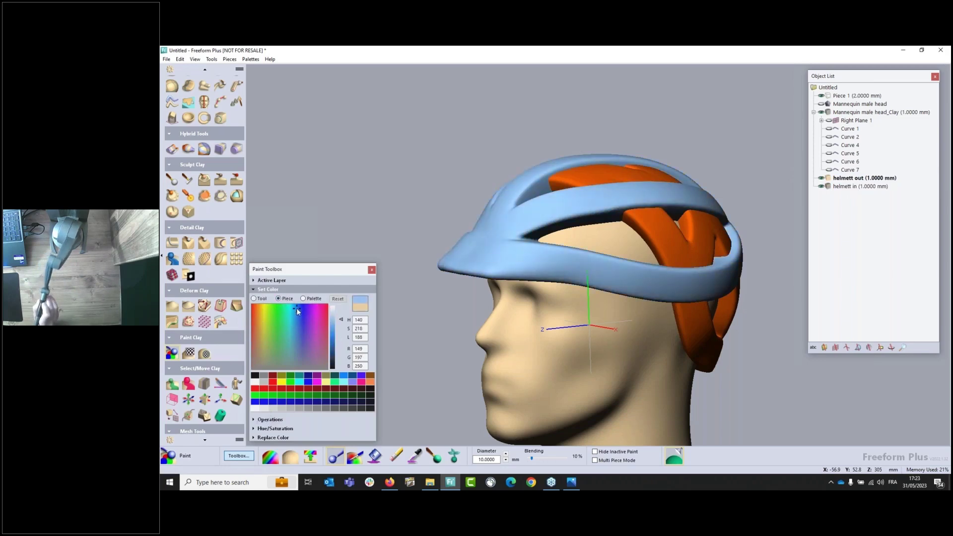
left_click(303, 329)
left_click_drag(305, 340, 307, 306)
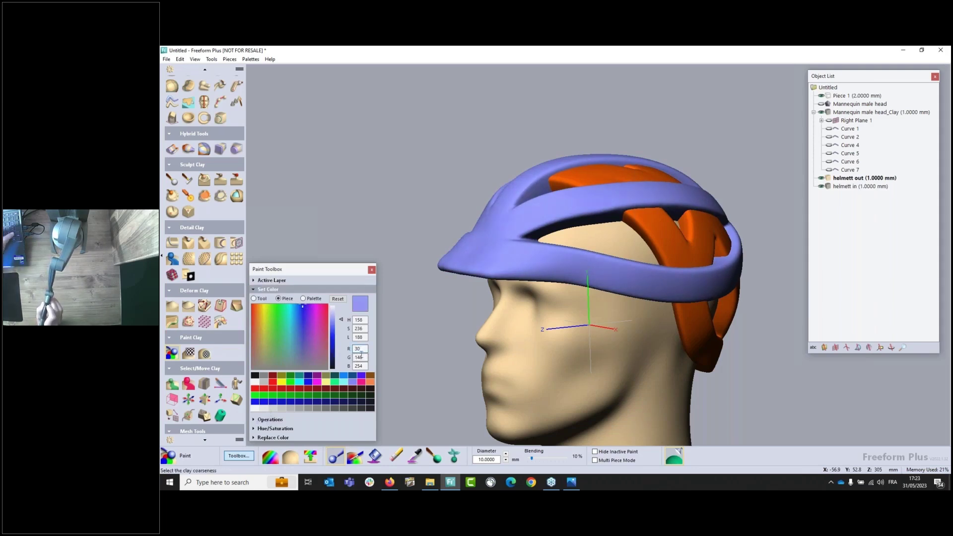
key("Return")
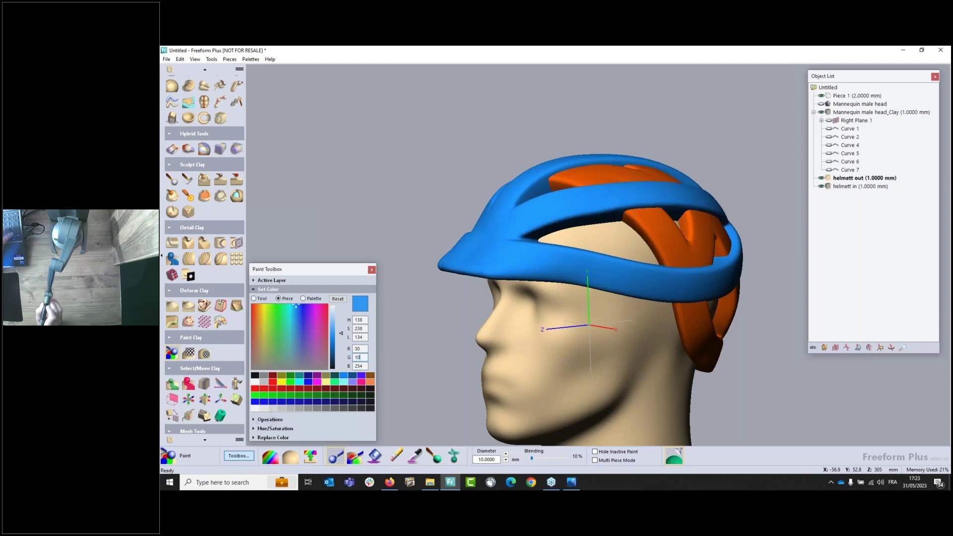
key("Tab")
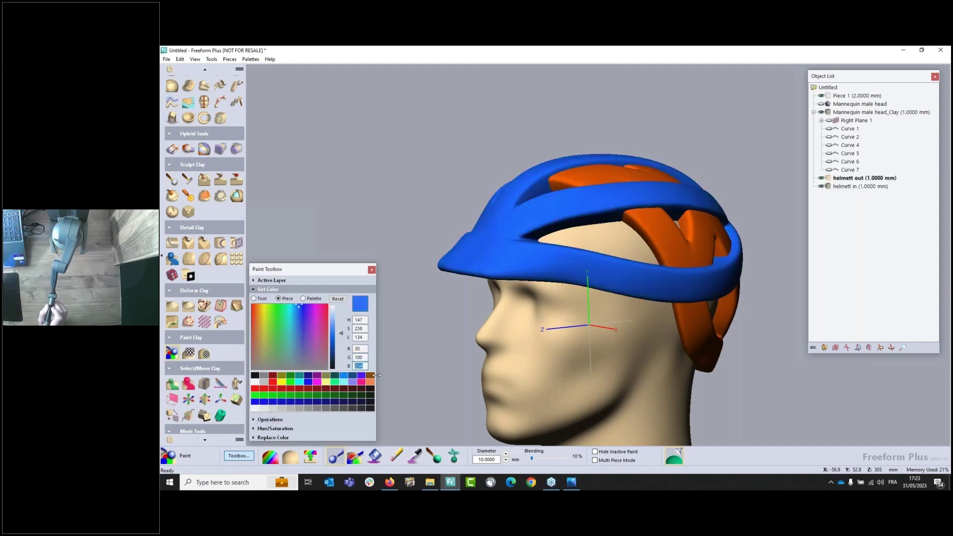
type("130")
key("Return")
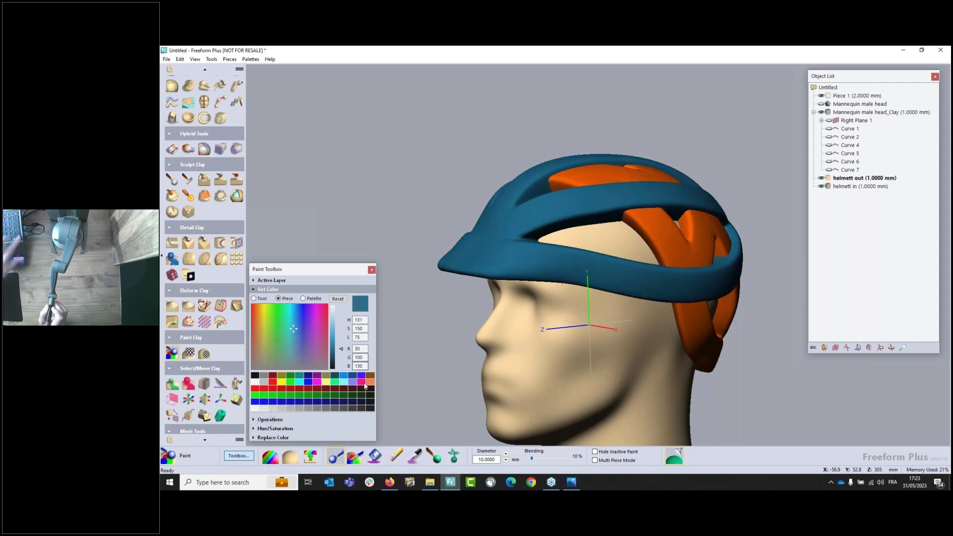
Open the clay coarseness settings of "helmett out", choose 1 mm as the new coarseness, and reopen the coarseness choices
middle_click_drag(640, 319, 477, 223)
mouse_move(536, 226)
middle_mouse_down()
mouse_move(574, 234)
mouse_move(518, 221)
middle_mouse_up()
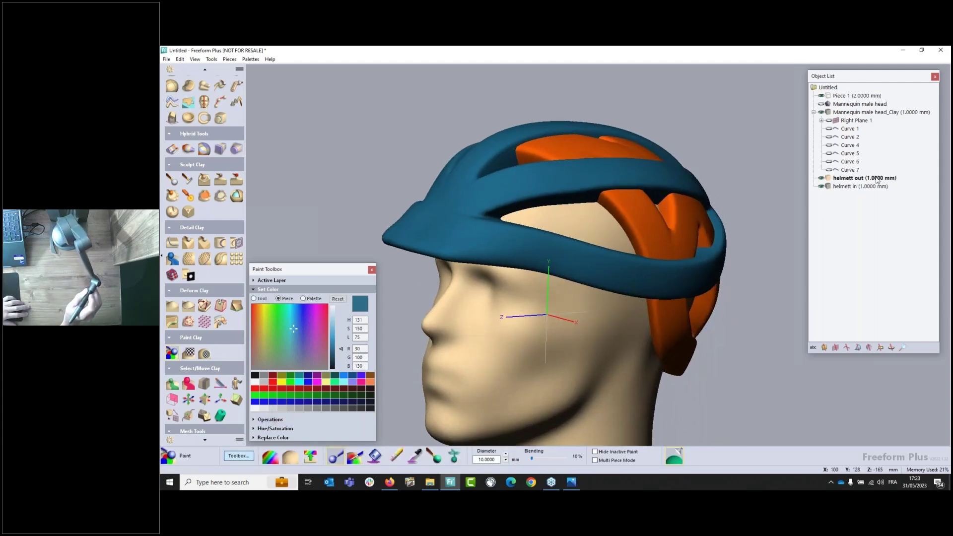
right_click(834, 180)
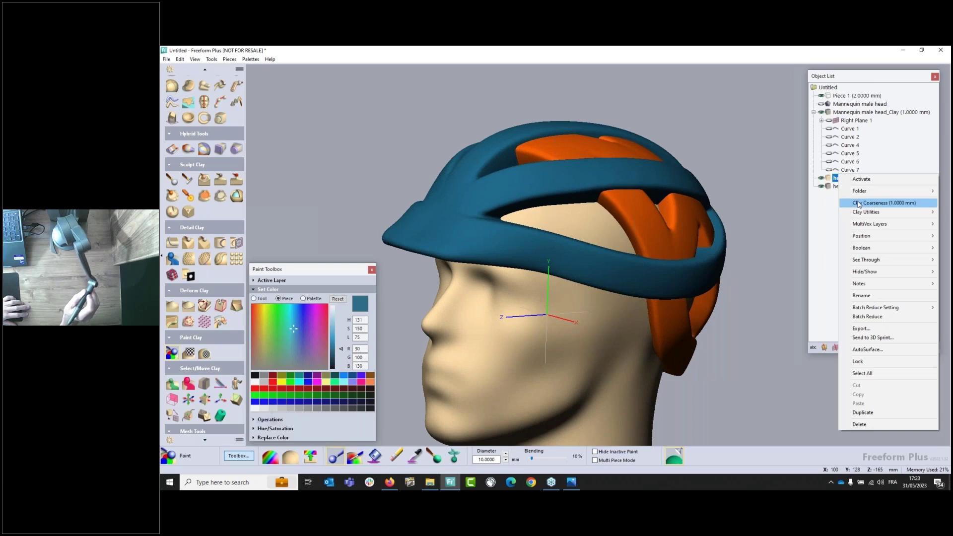
left_click(859, 204)
left_click(533, 232)
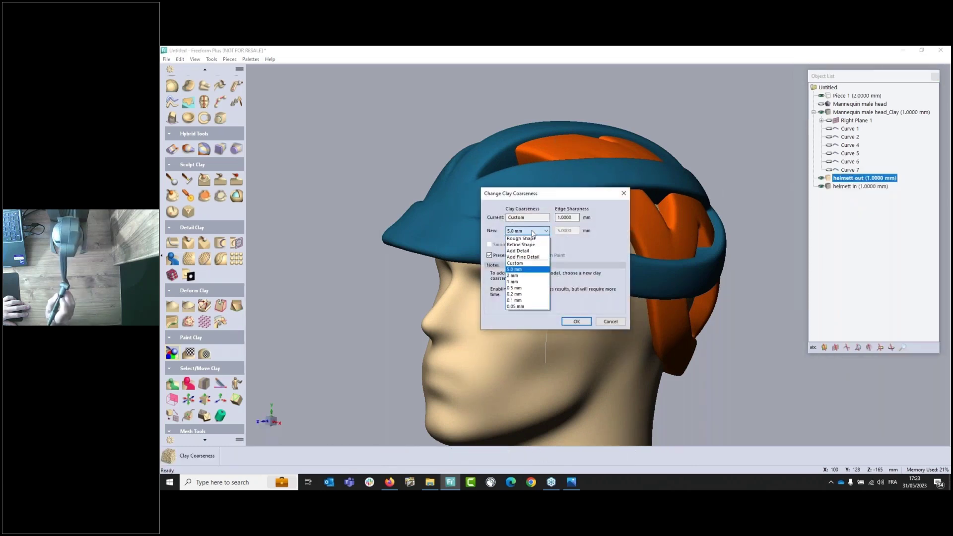
left_click(518, 282)
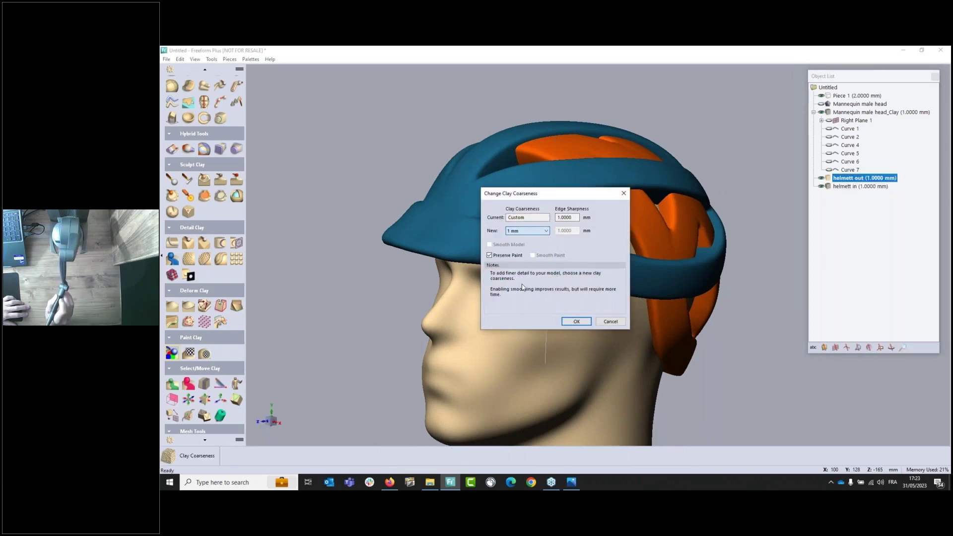
left_click(529, 234)
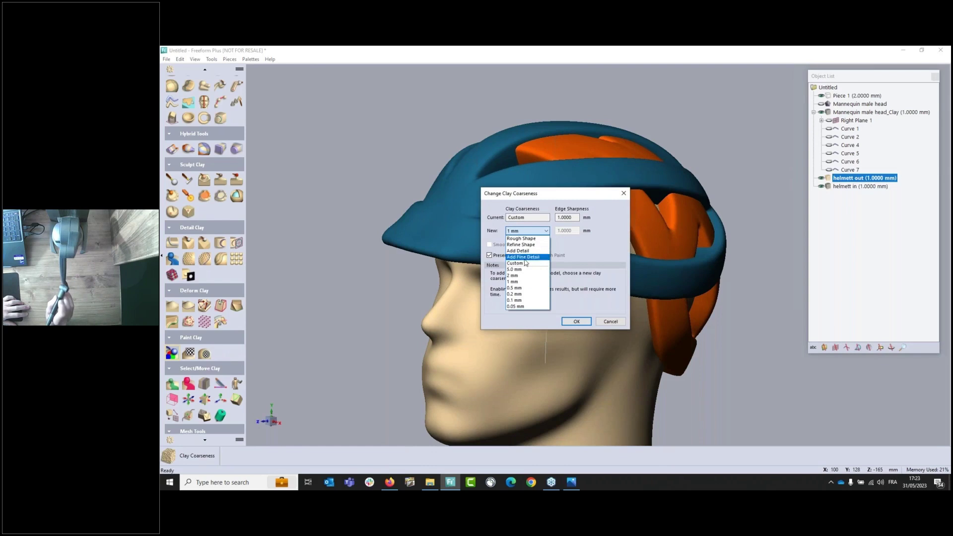
Set the clay coarseness of the helmett out and helmett in pieces to 0.5 mm
left_click(527, 288)
left_click(577, 322)
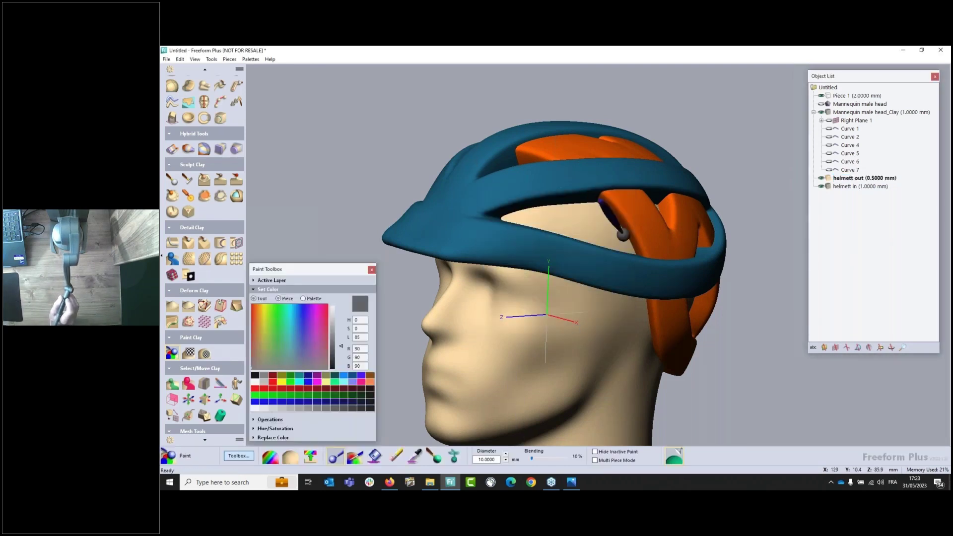
right_click(830, 187)
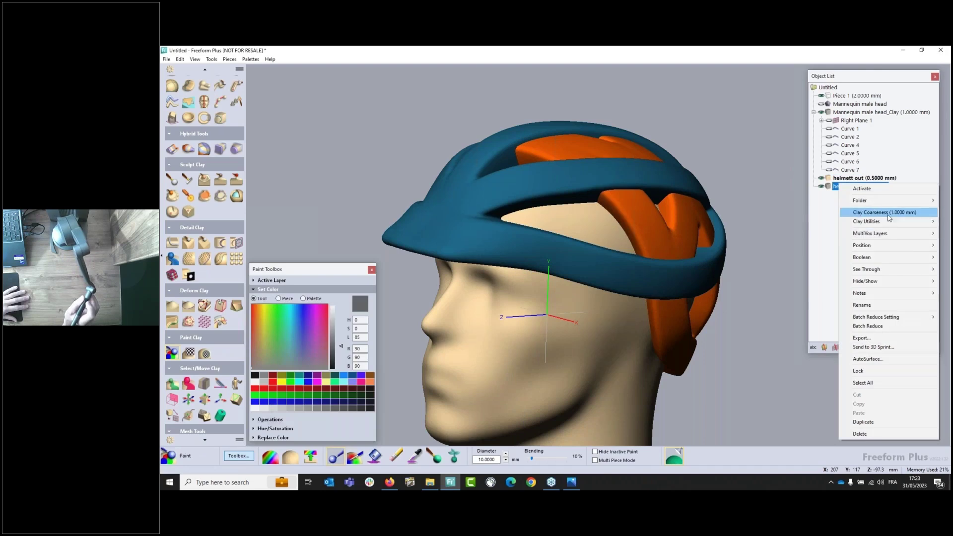
left_click(866, 212)
left_click(531, 231)
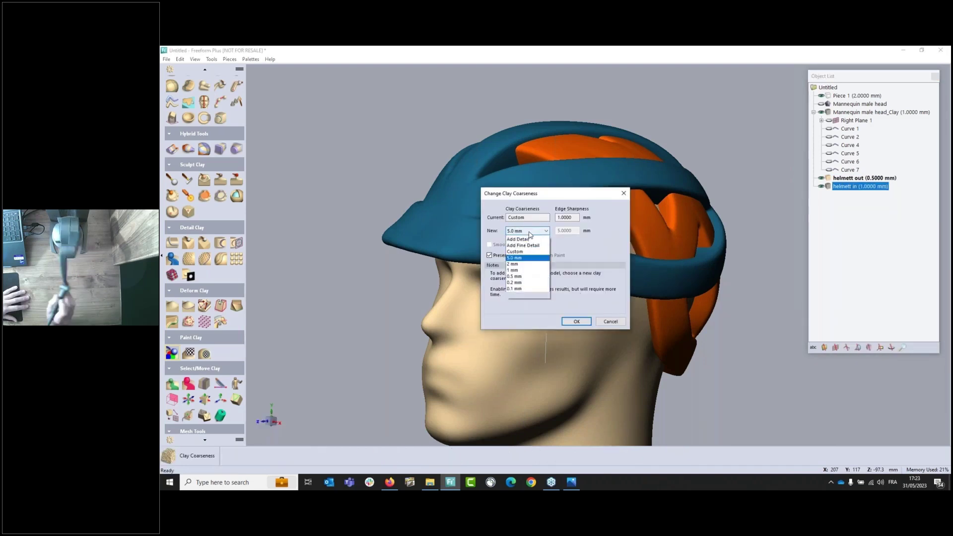
left_click(525, 288)
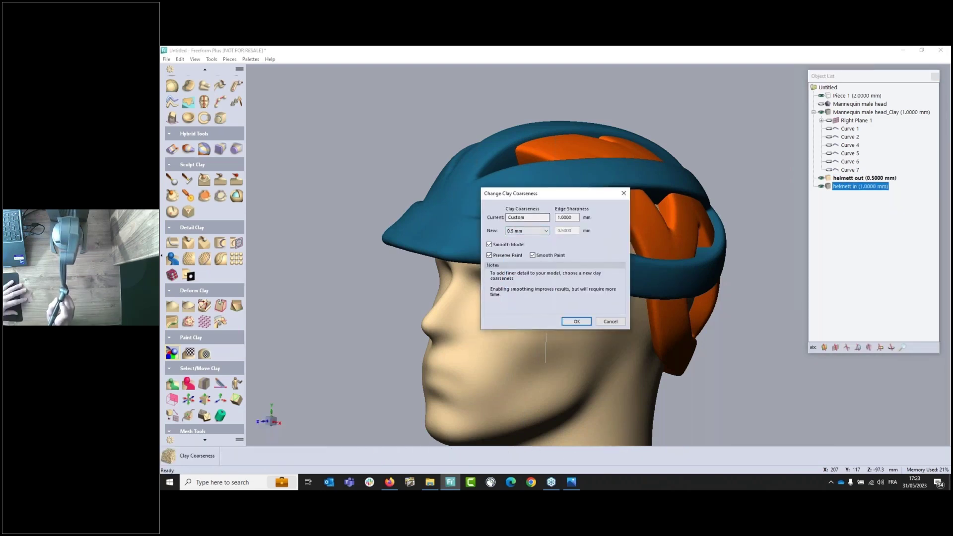
left_click(578, 323)
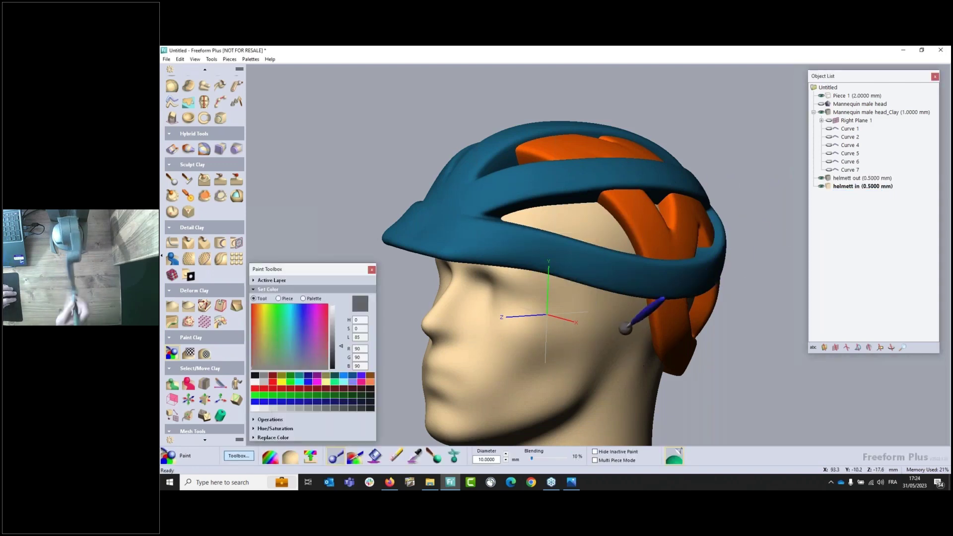
Start Emboss Area and load Arrow.png from the desktop as the custom pattern
mouse_move(641, 258)
middle_mouse_down()
mouse_move(546, 288)
mouse_move(564, 273)
mouse_move(574, 287)
mouse_move(560, 315)
middle_mouse_up()
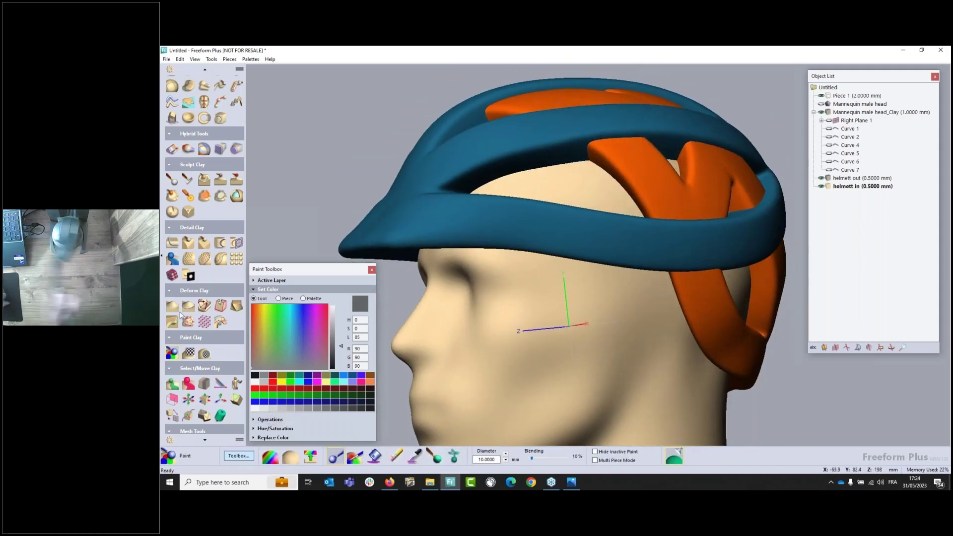
left_click(172, 259)
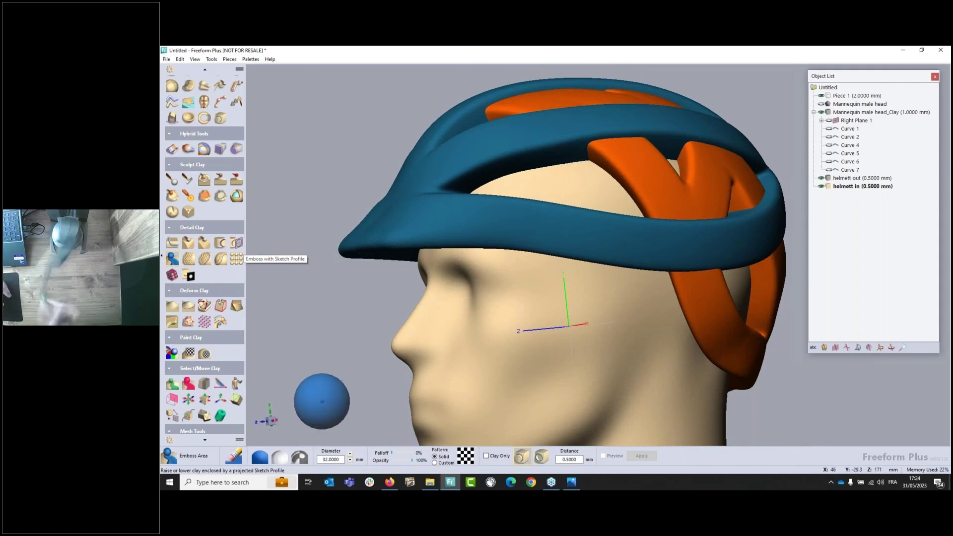
left_click(467, 459)
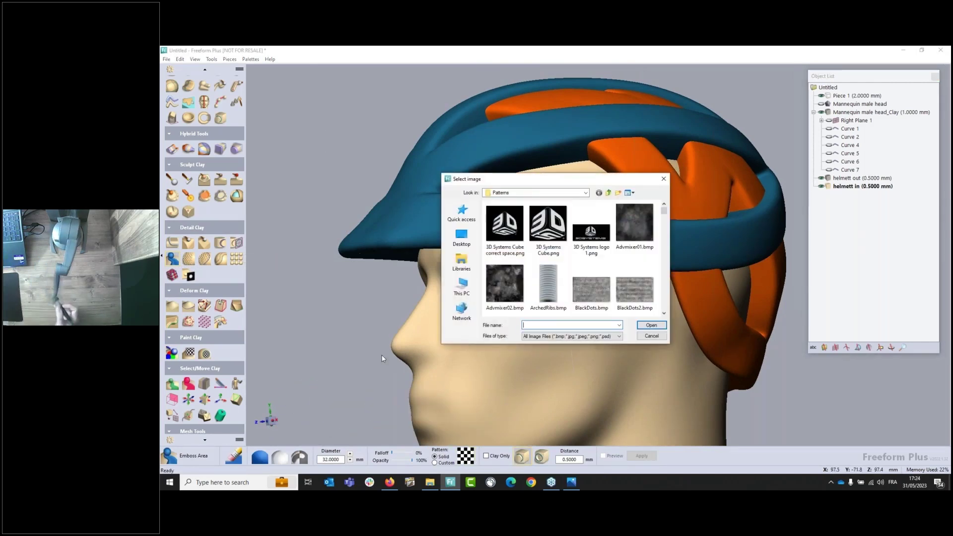
left_click(462, 237)
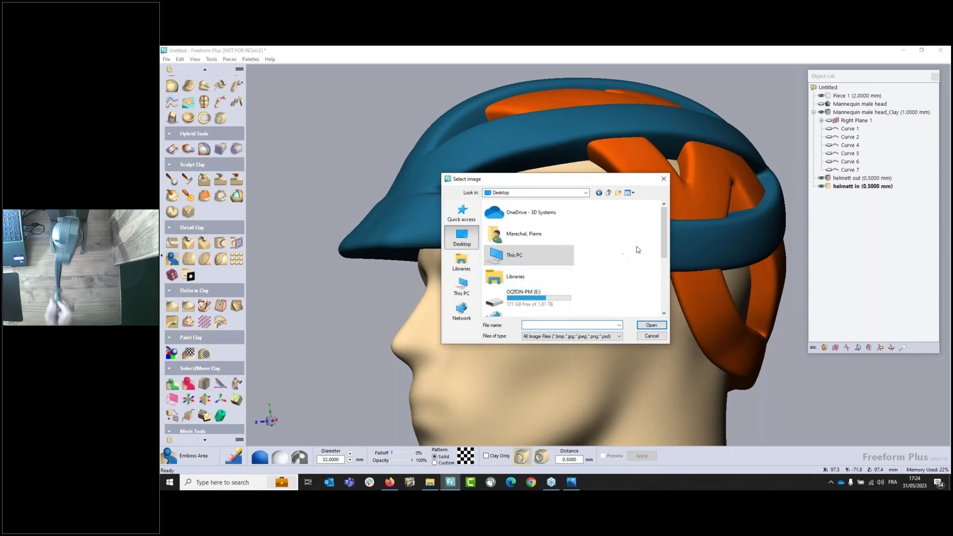
left_click_drag(665, 240, 665, 290)
left_click(518, 261)
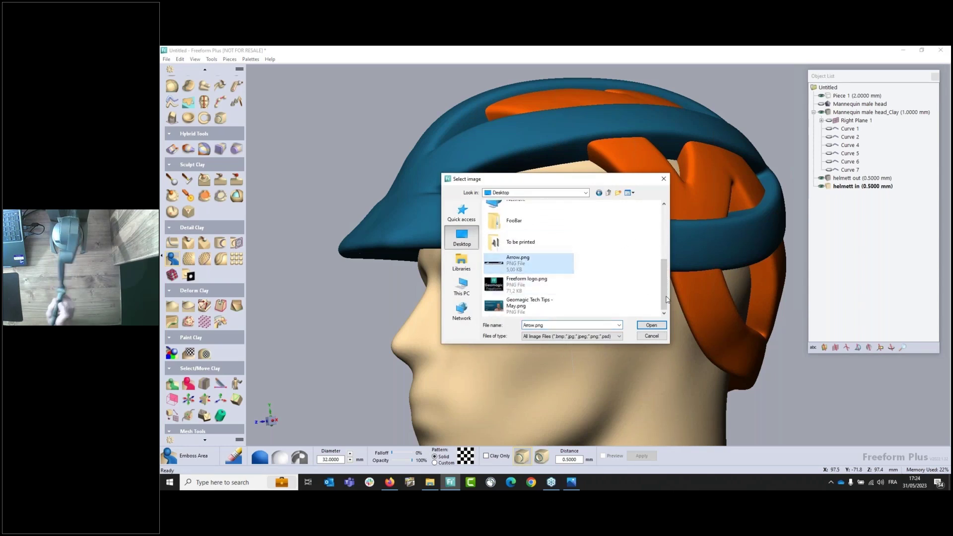
left_click(651, 325)
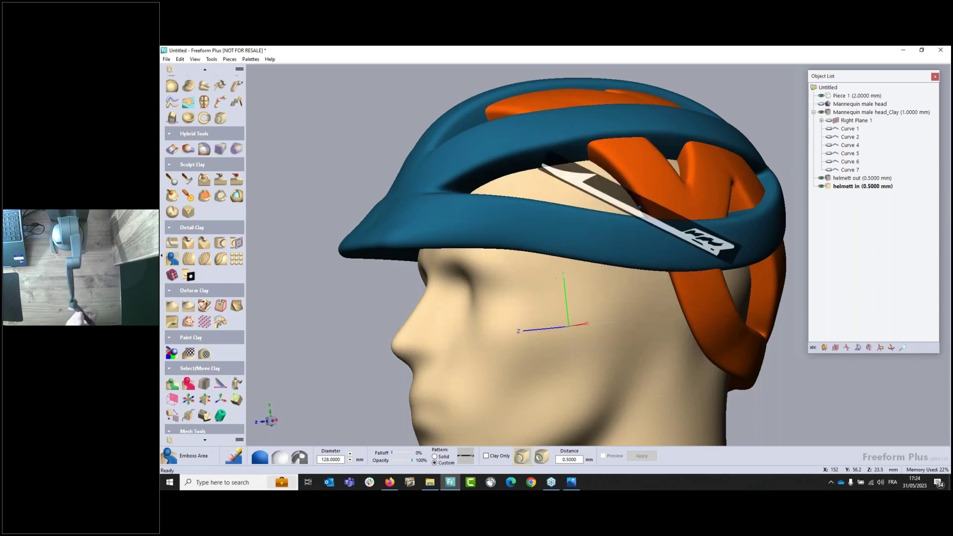
Activate the helmett out piece and place the arrow pattern along its lower side band at 168 mm diameter
middle_click_drag(598, 196, 591, 213)
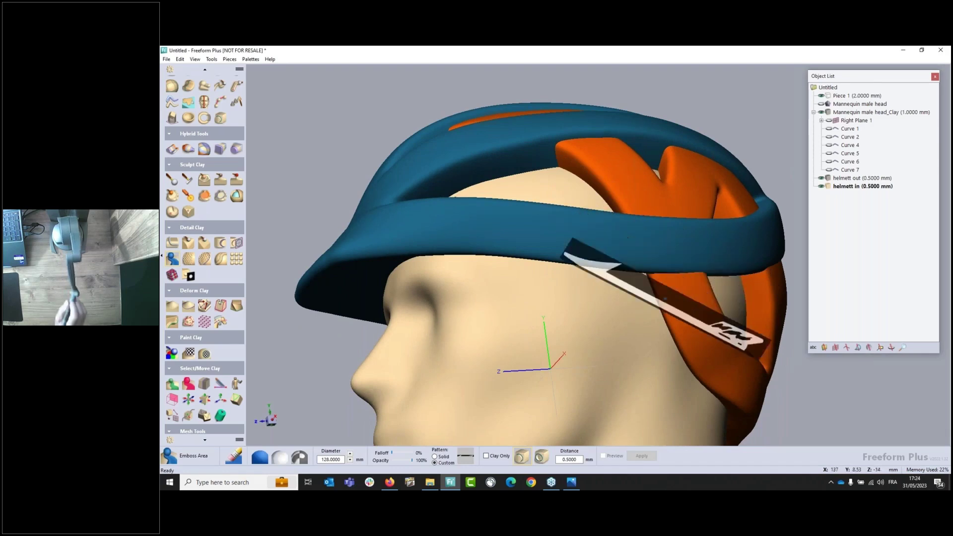
key("a")
left_click(644, 230)
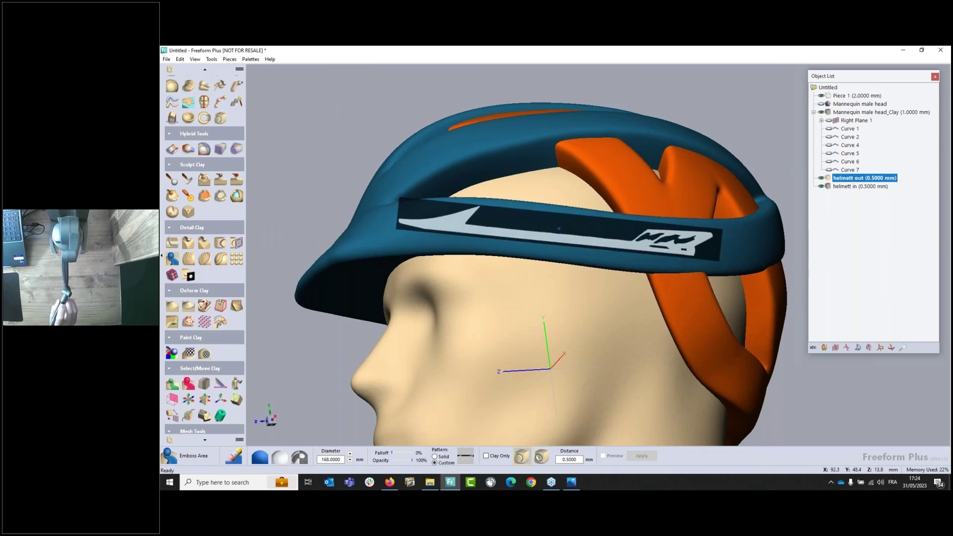
left_click(558, 230)
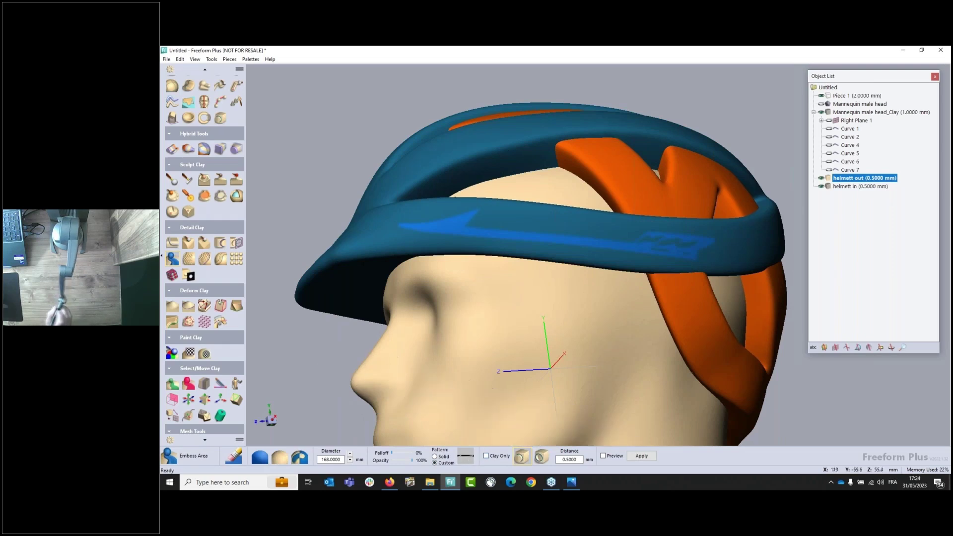
Set the emboss distance to 1 mm, preview the arrow relief on the side band and apply it
double_click(578, 460)
type("1")
key("Return")
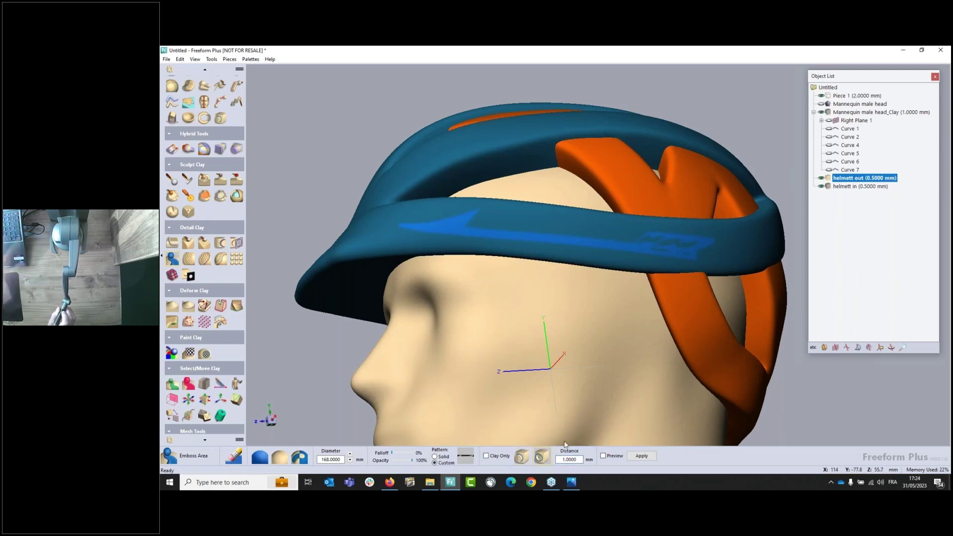
left_click(603, 456)
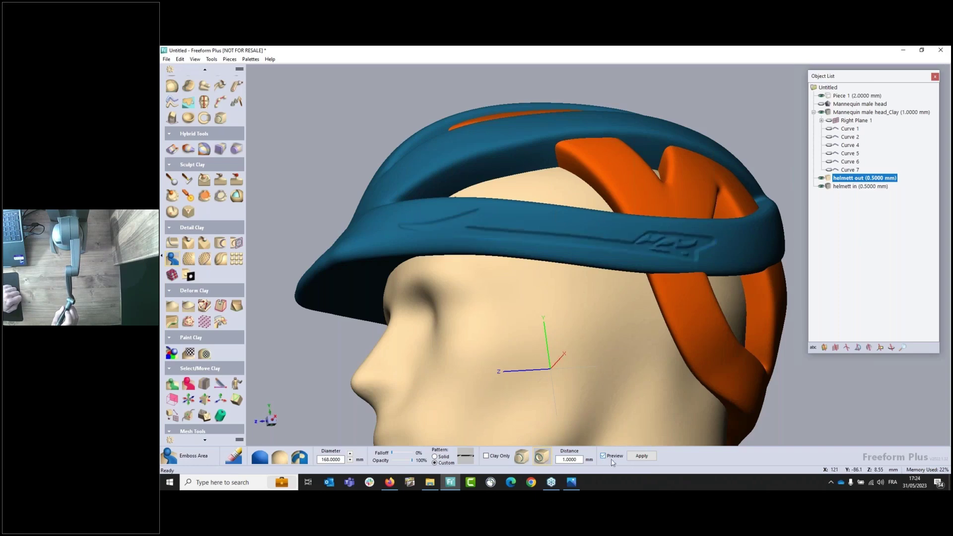
Mirror the helmett out clay across the head's centre plane to copy the embossed arrow to the opposite side
middle_click_drag(551, 369, 598, 272)
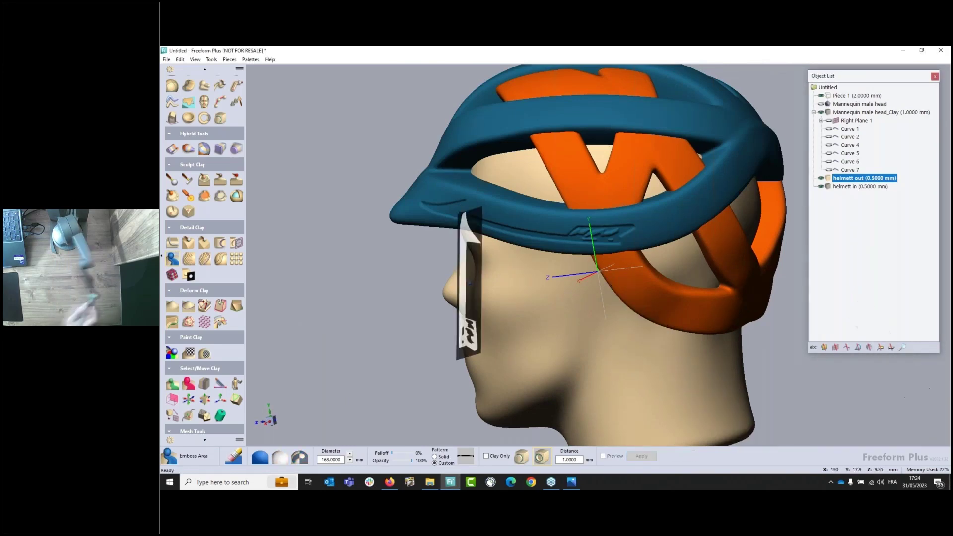
middle_click_drag(471, 283, 753, 349)
middle_click_drag(413, 301, 632, 392)
middle_click_drag(638, 305, 503, 291)
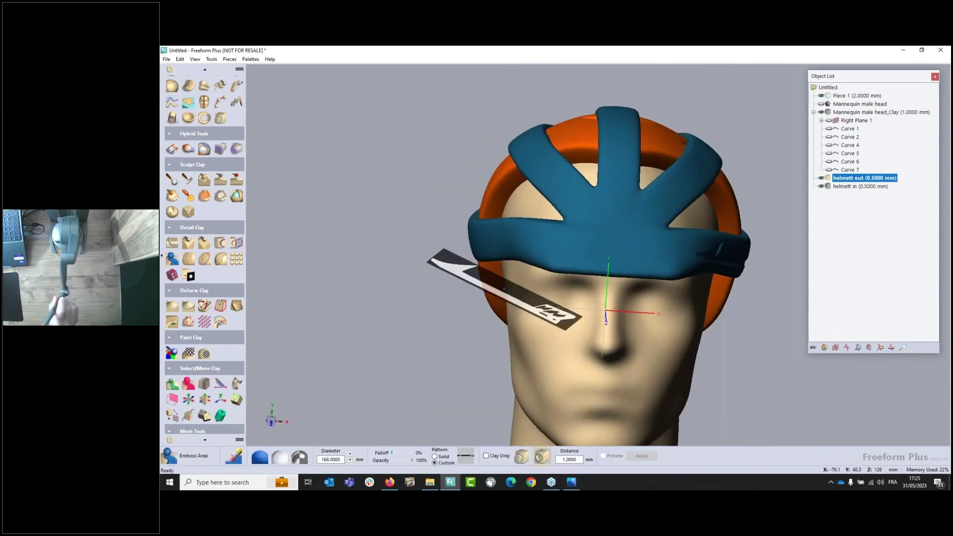
left_click(204, 101)
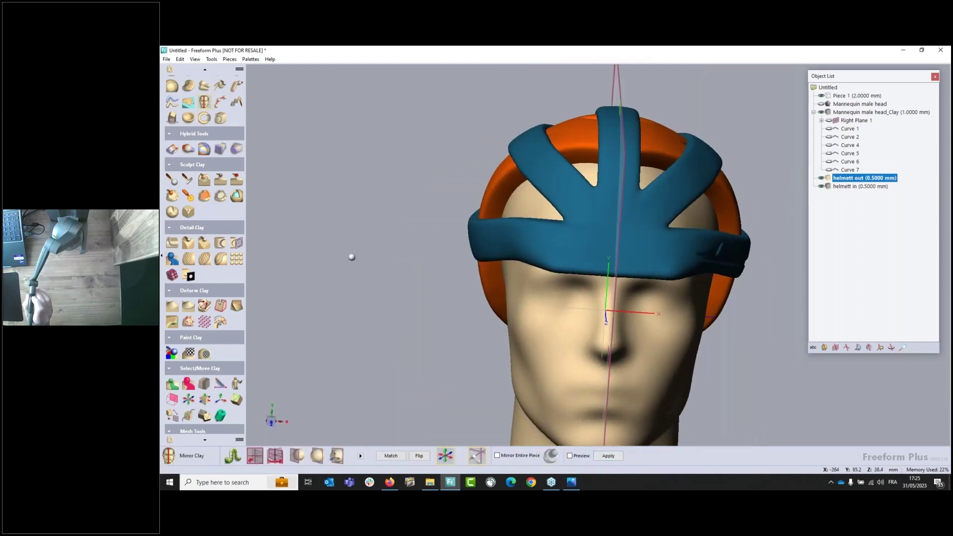
mouse_move(458, 394)
middle_mouse_down()
mouse_move(455, 385)
mouse_move(443, 389)
middle_mouse_up()
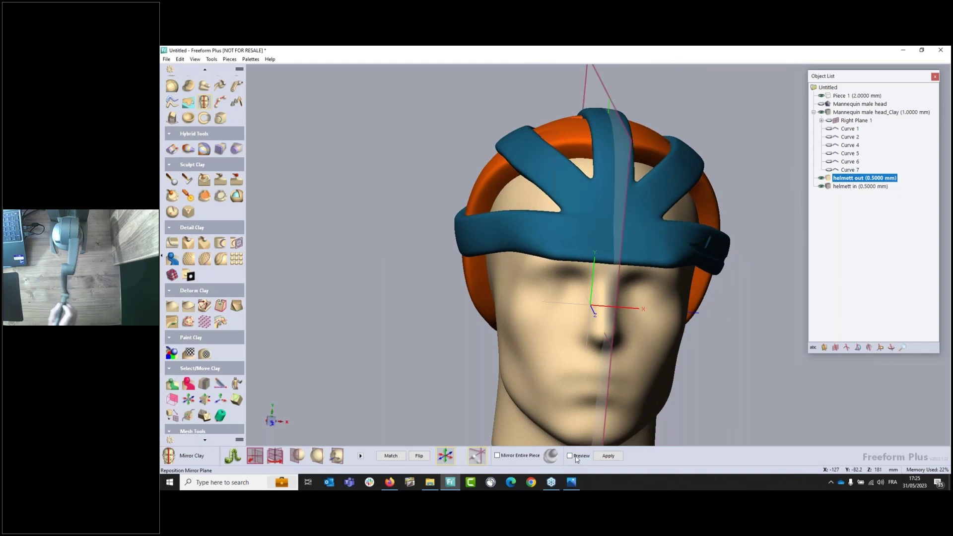
left_click(570, 456)
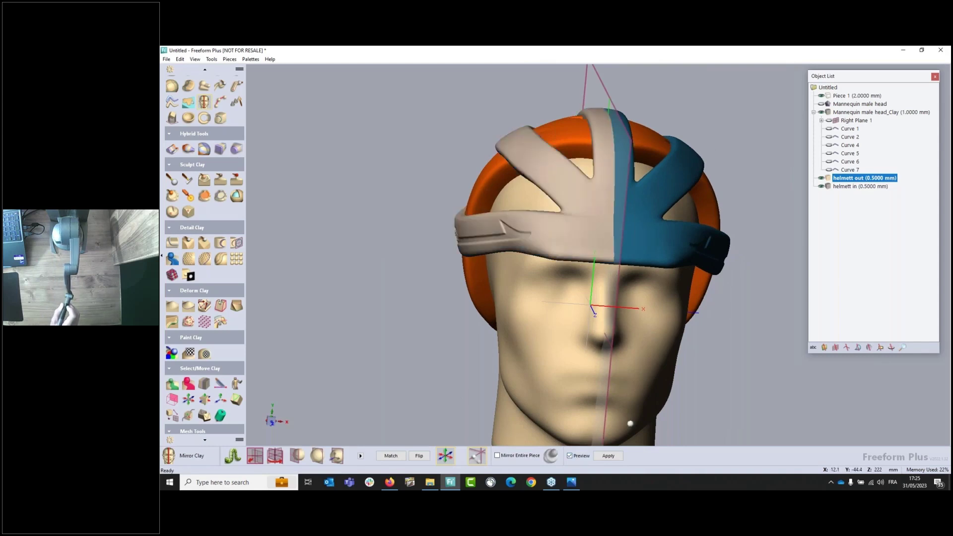
left_click(608, 456)
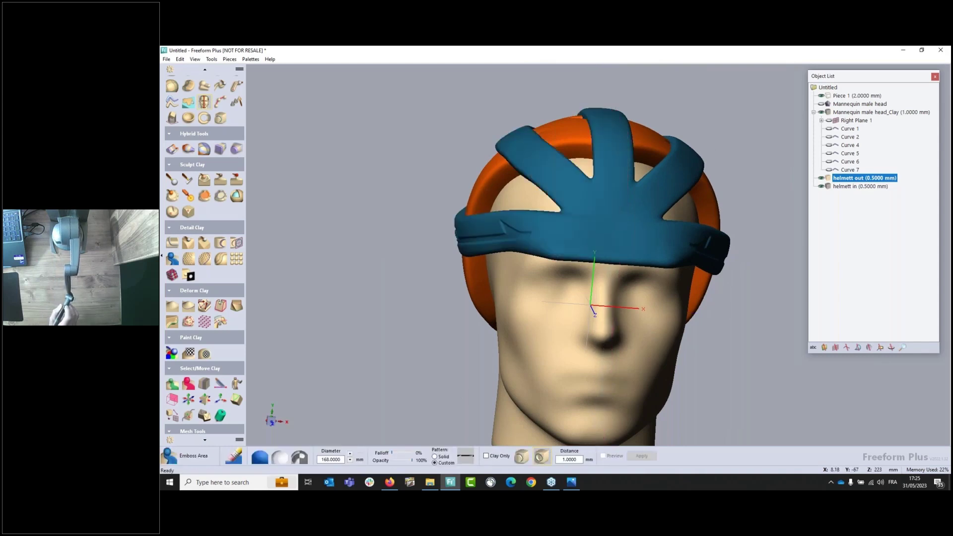
Combine the helmett out and helmett in pieces as a new piece, with Use Interpolation paint mode and piece color converted to paint
middle_click_drag(608, 307, 506, 216)
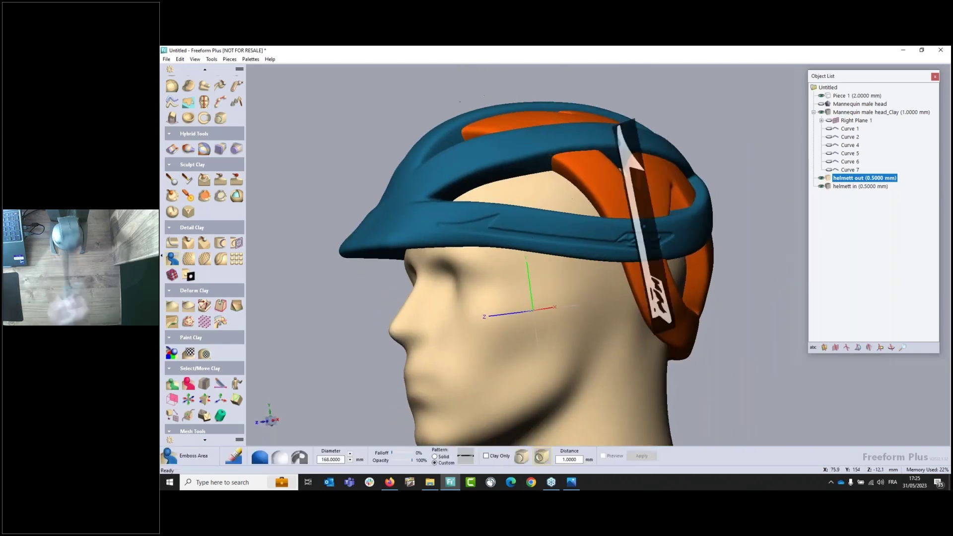
key("Escape")
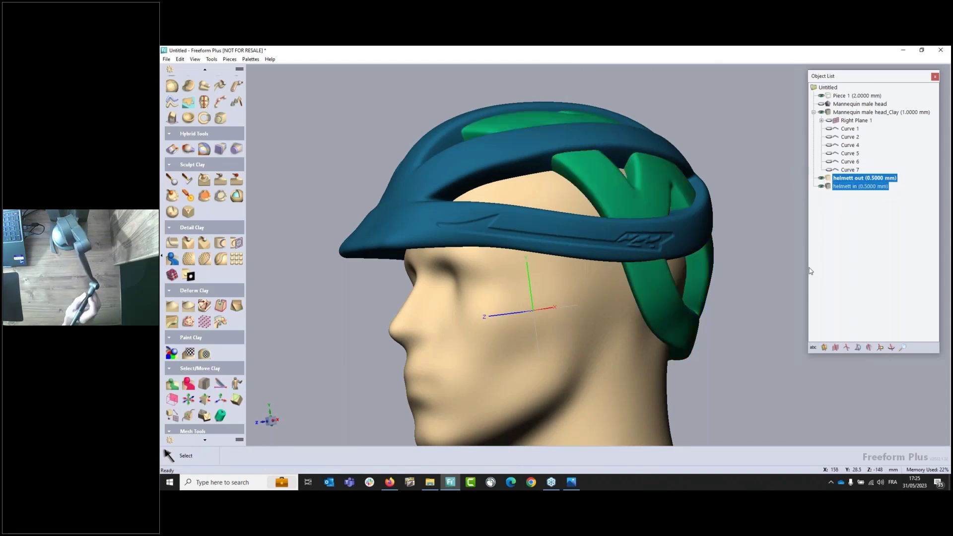
right_click(837, 177)
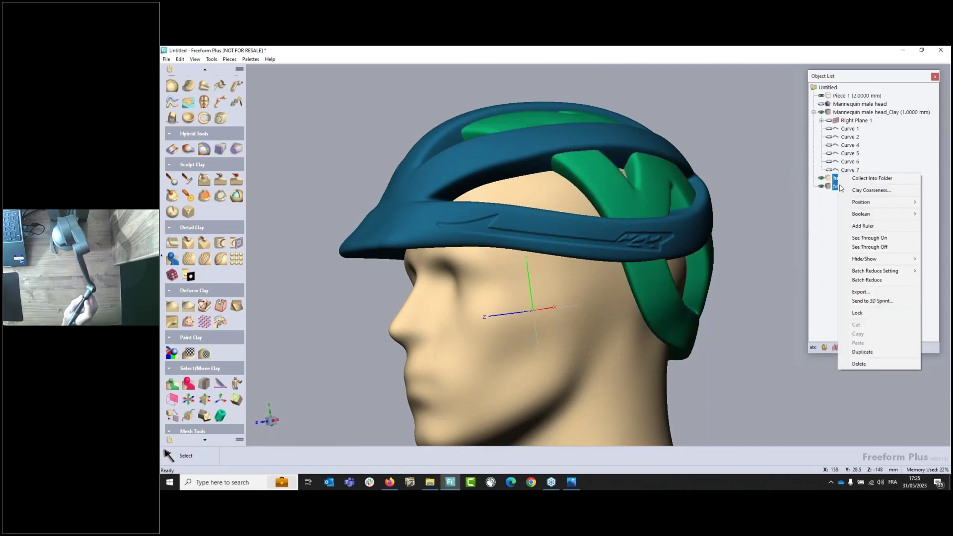
mouse_move(870, 217)
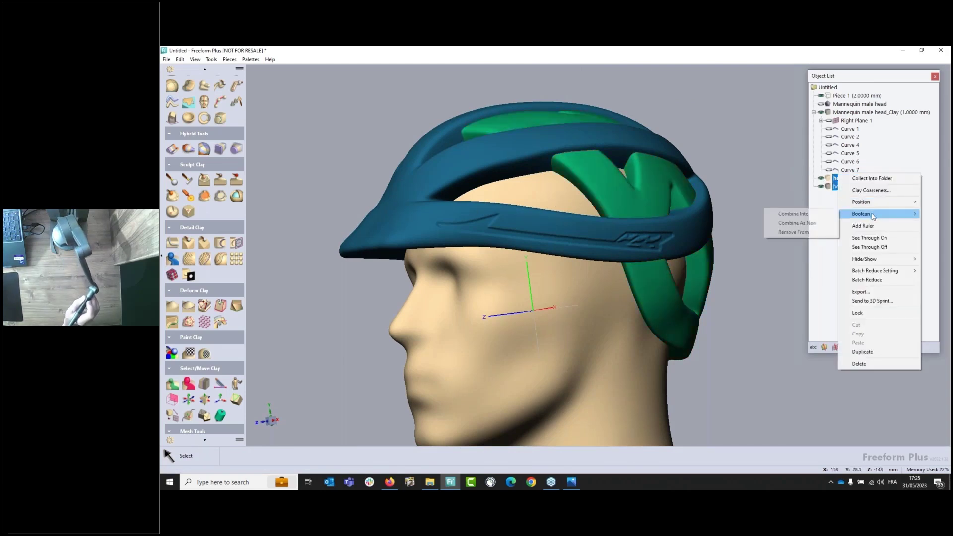
left_click(810, 224)
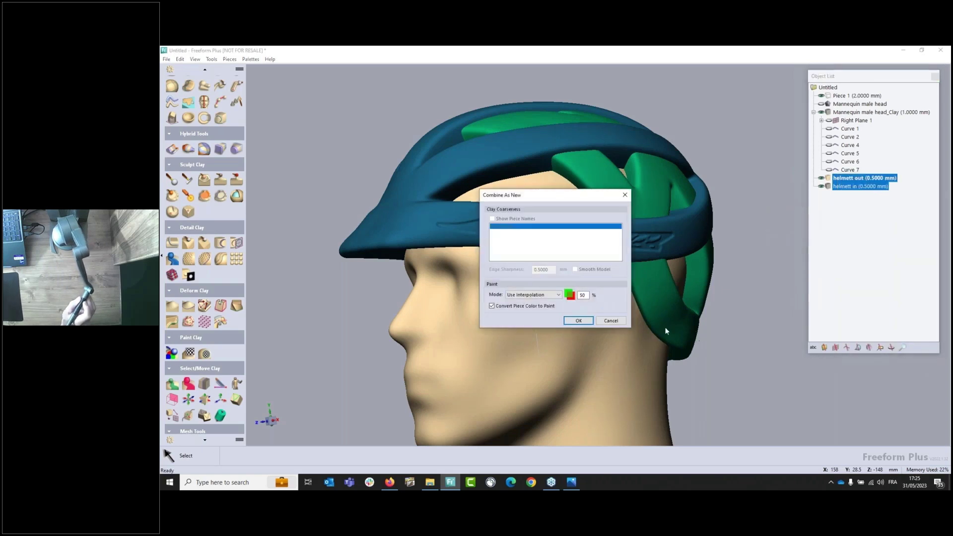
left_click(579, 321)
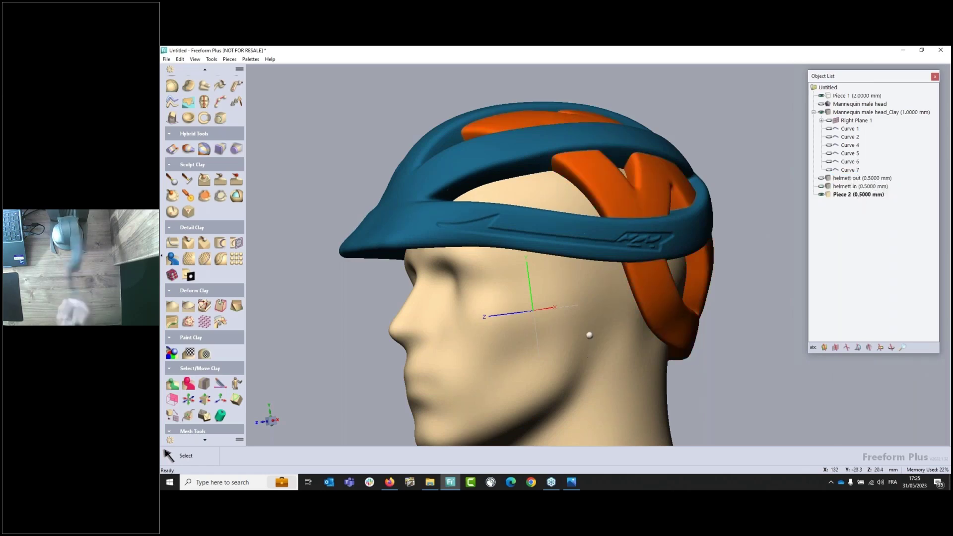
Activate the Mannequin male head_Clay piece and create an offset piece from it with a distance of 8 mm in the Outside direction
middle_click_drag(589, 334, 535, 221)
middle_click_drag(510, 266, 507, 248)
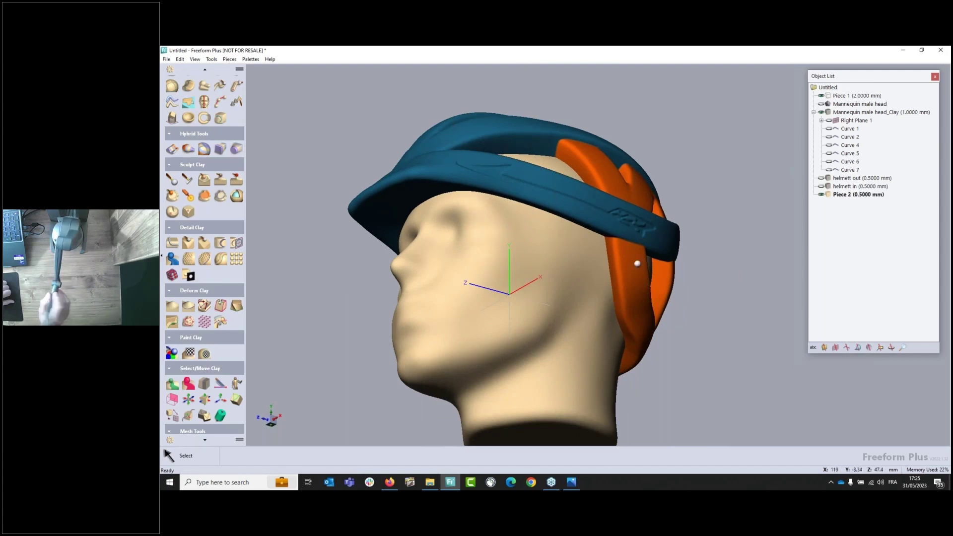
middle_click_drag(645, 283, 631, 258)
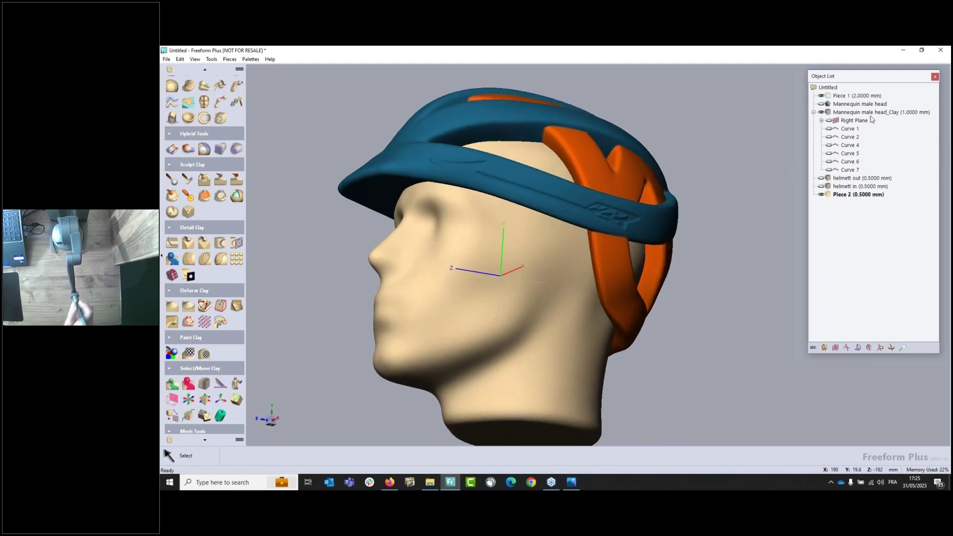
right_click(828, 113)
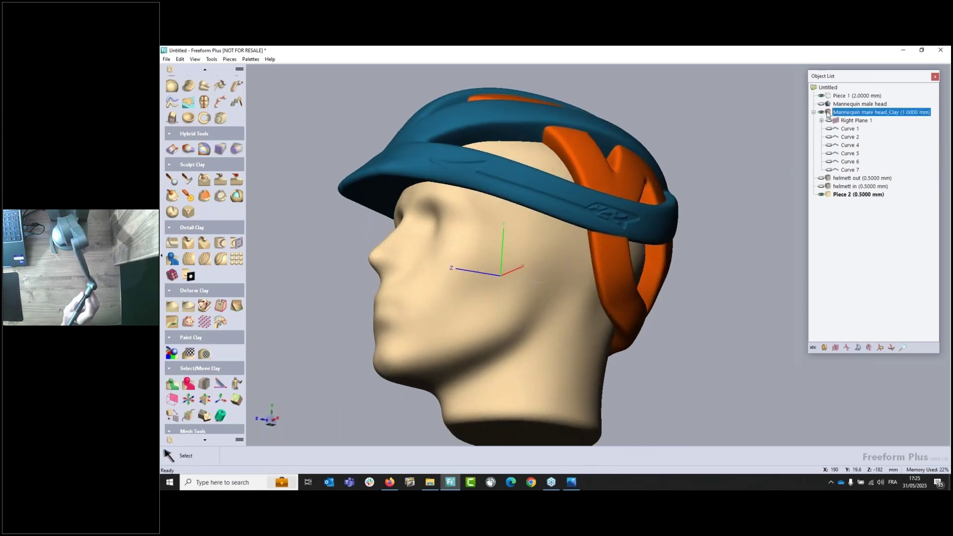
left_click(869, 122)
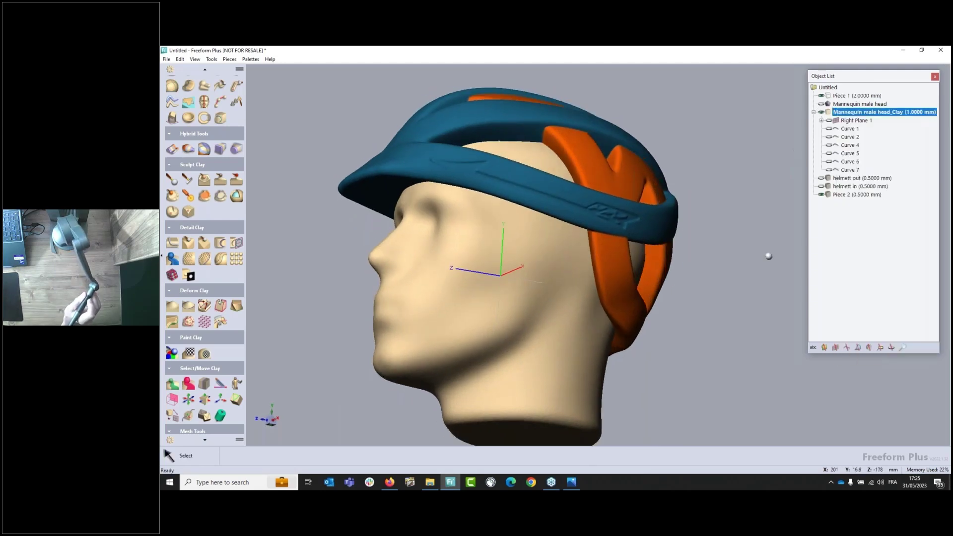
right_click(831, 113)
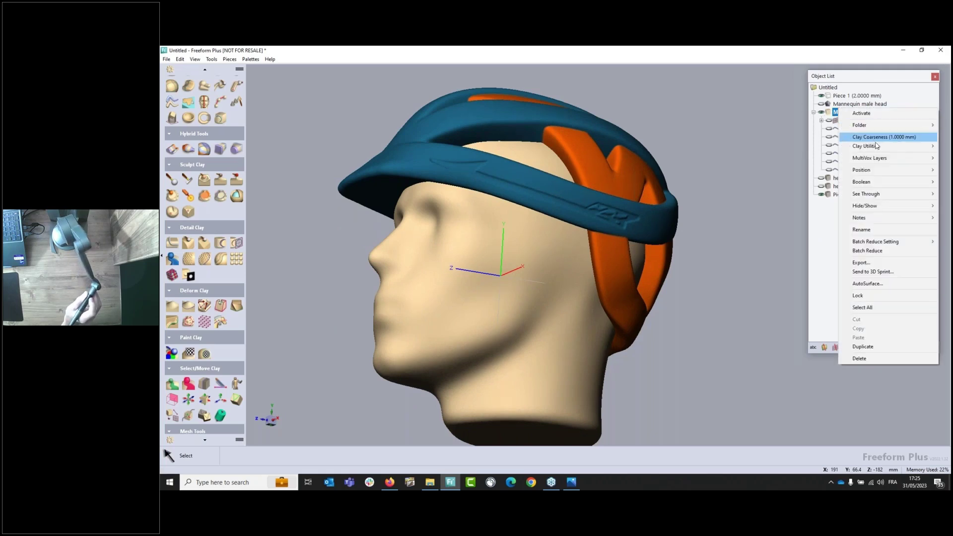
mouse_move(880, 148)
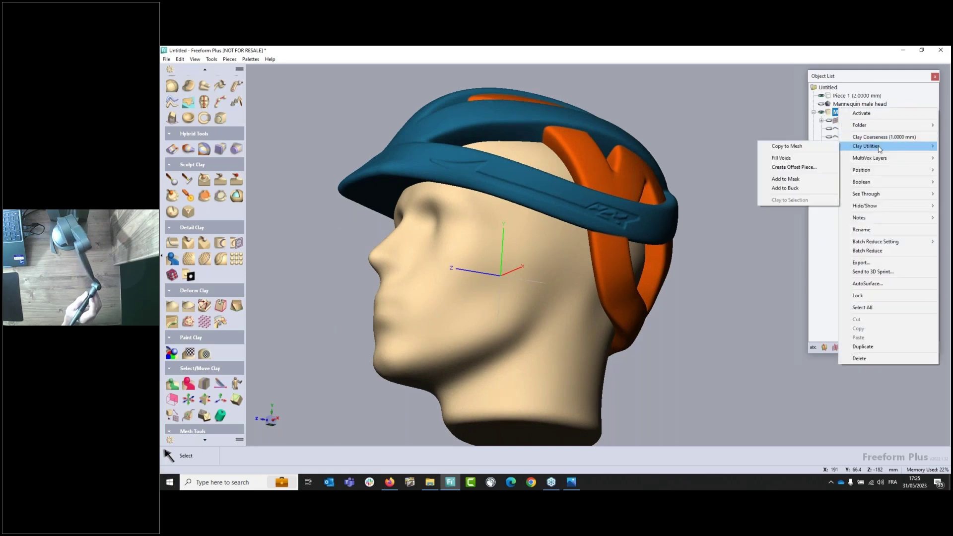
left_click(797, 168)
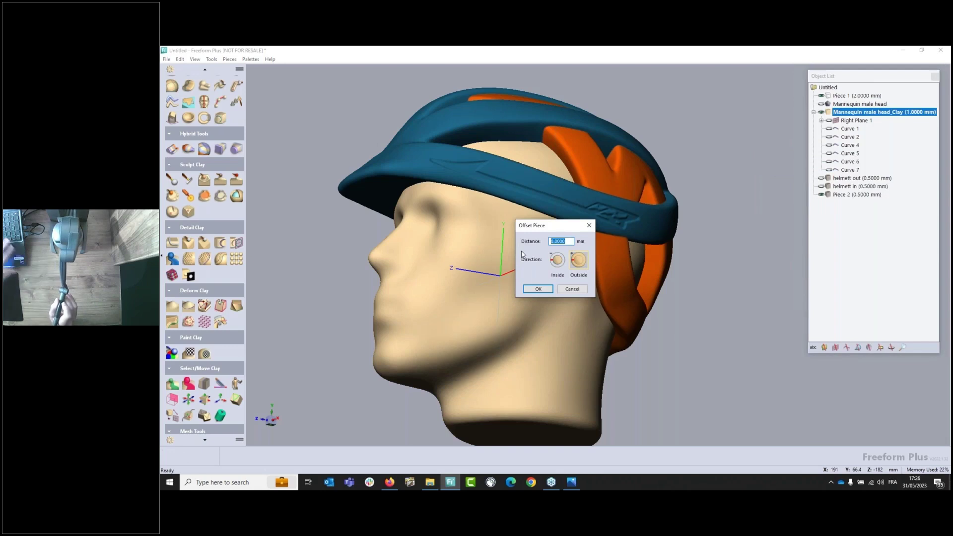
type("8")
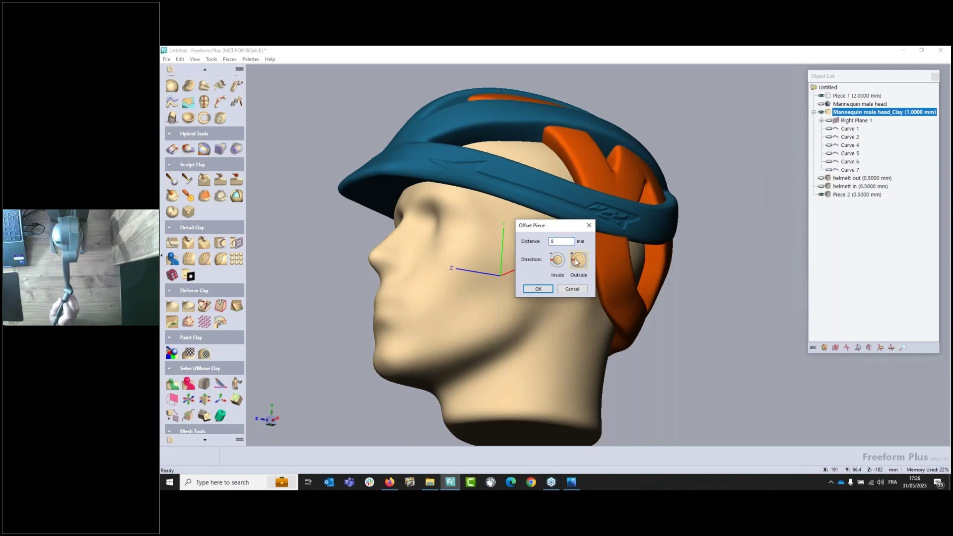
left_click(537, 290)
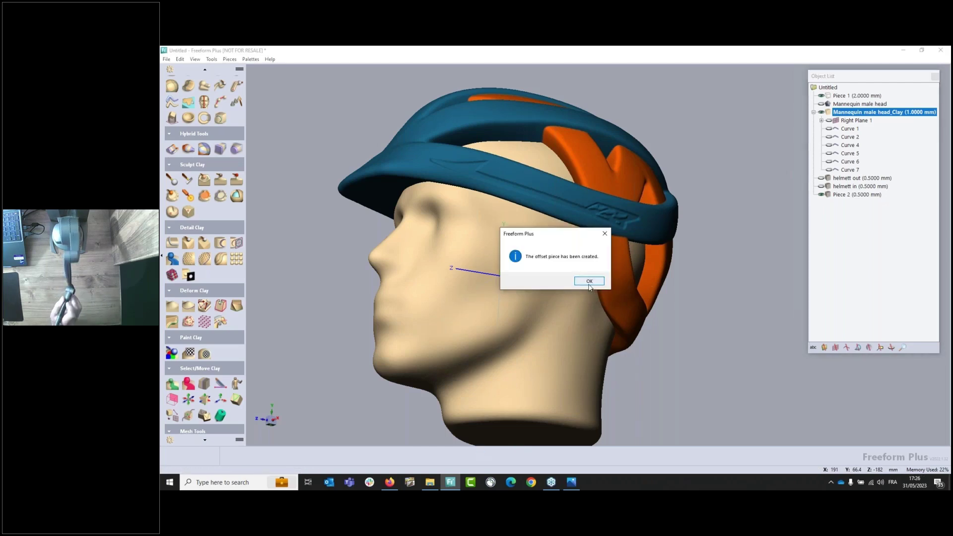
left_click(588, 282)
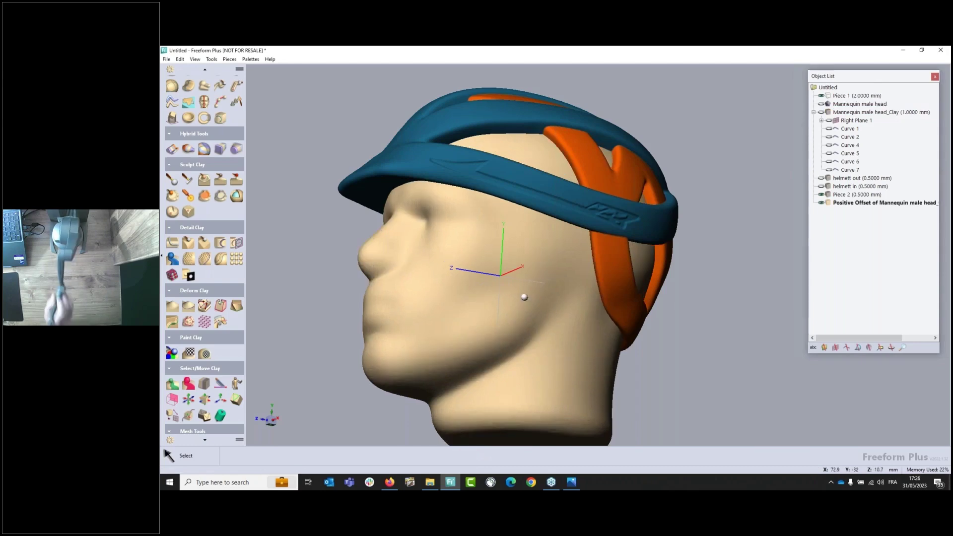
Smooth the whole offset head with the Smooth Area tool and clear the marked area
left_click(204, 195)
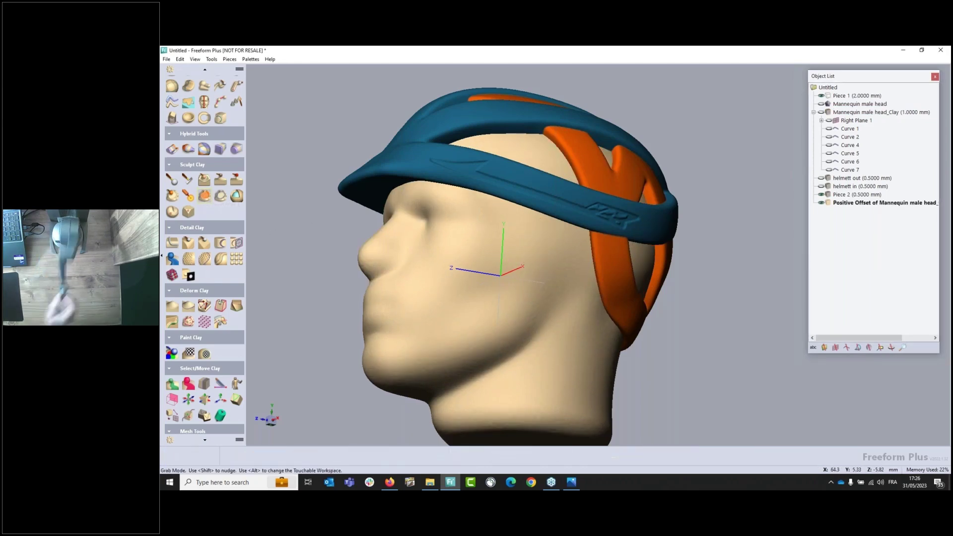
middle_click_drag(565, 309, 617, 258)
middle_click_drag(570, 238, 567, 235)
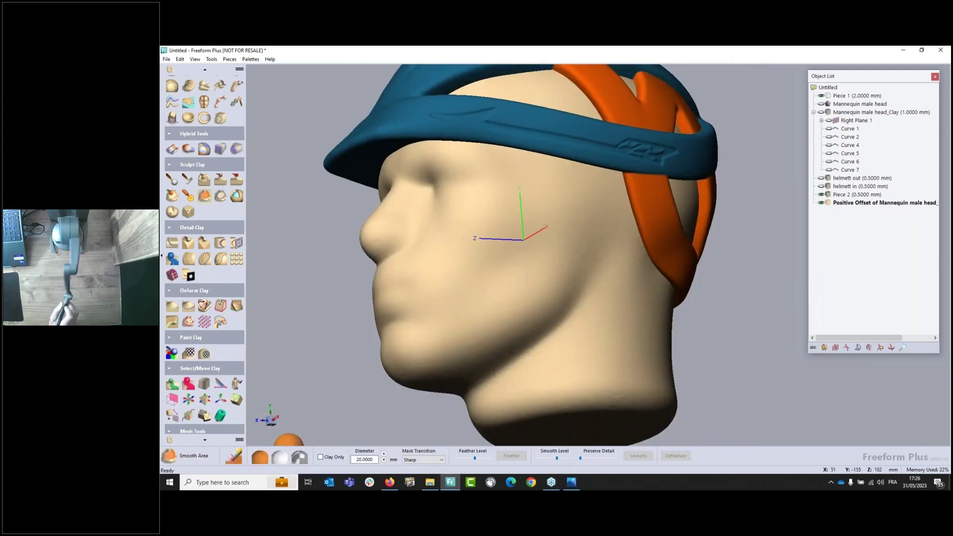
left_click(261, 456)
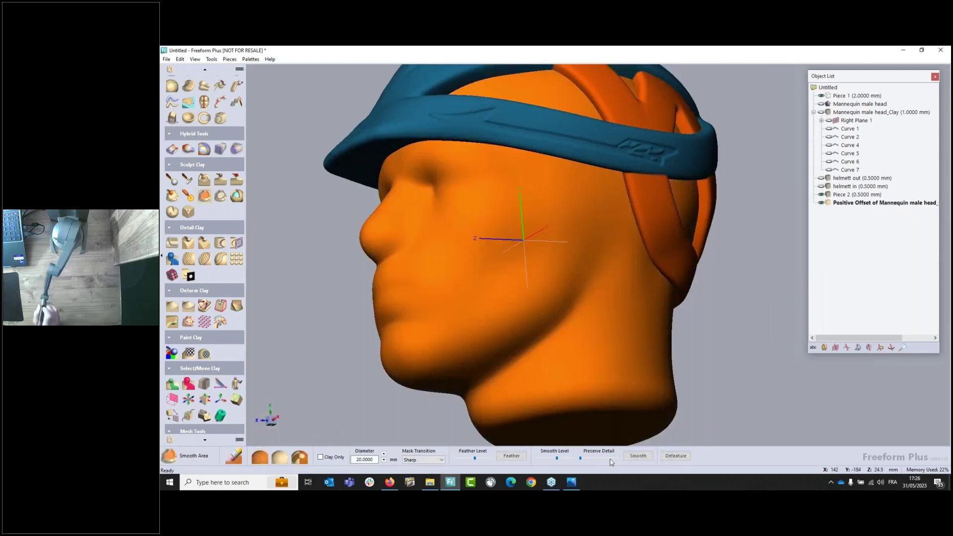
left_click(278, 459)
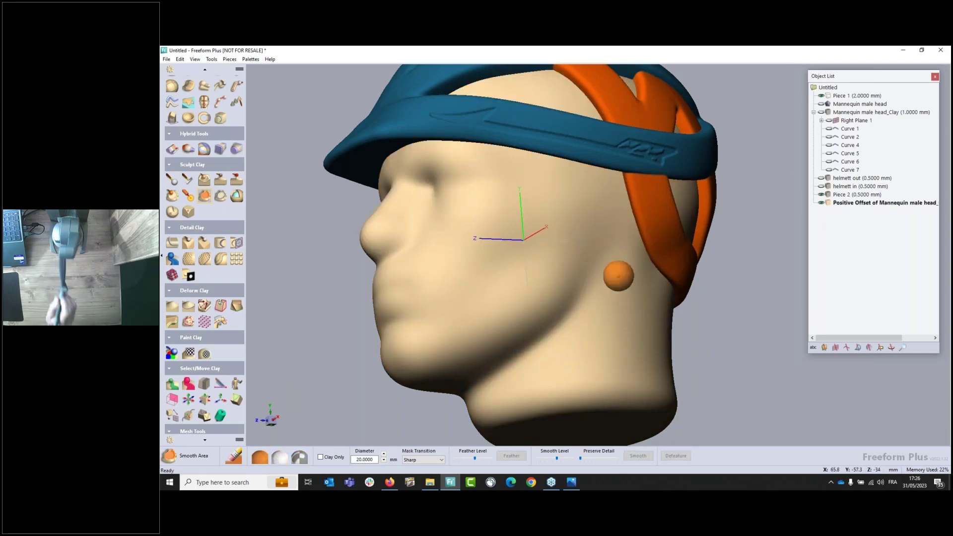
Rename the positive offset piece of the mannequin head as foam
middle_click_drag(574, 251, 571, 302)
middle_click_drag(583, 189, 526, 228)
middle_click_drag(506, 169, 511, 187)
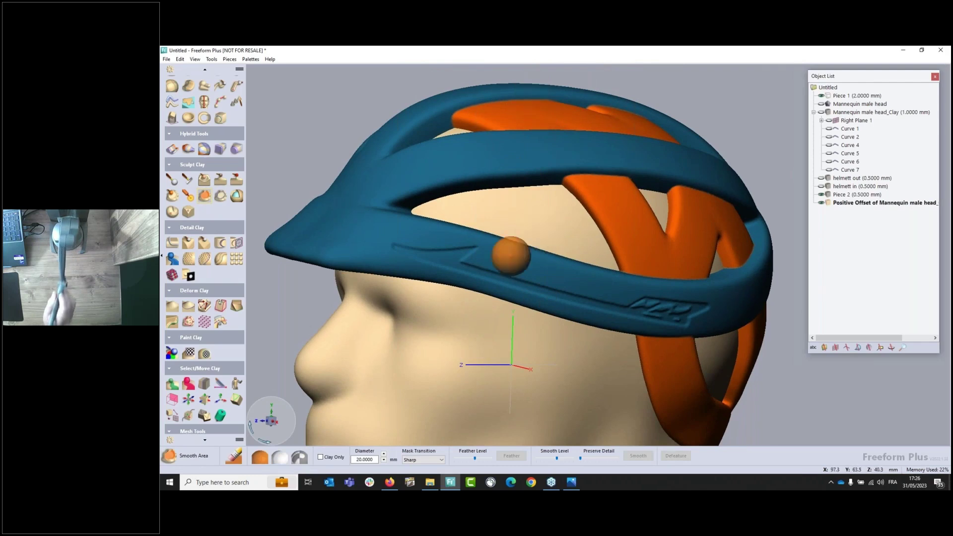
middle_click_drag(508, 327, 542, 299)
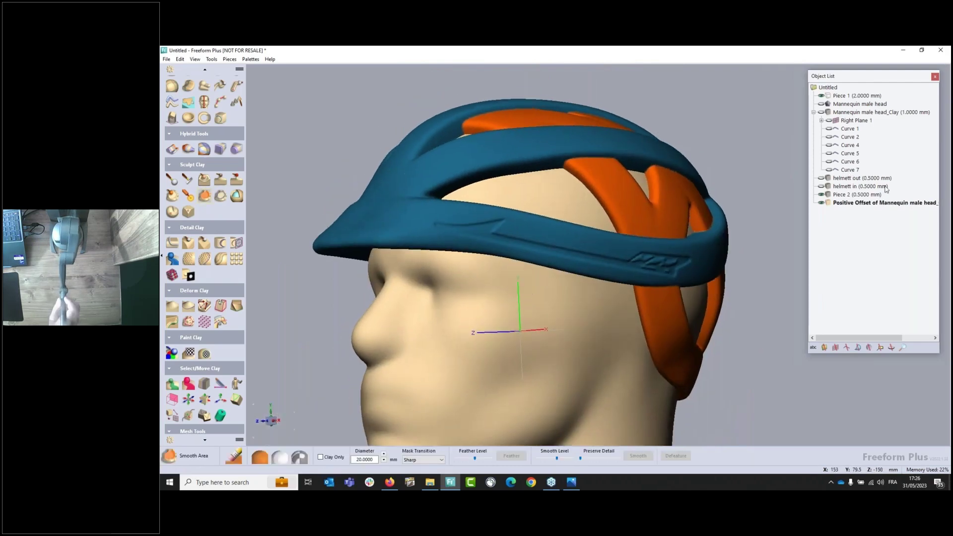
left_click(846, 204)
left_click(846, 203)
type("fo")
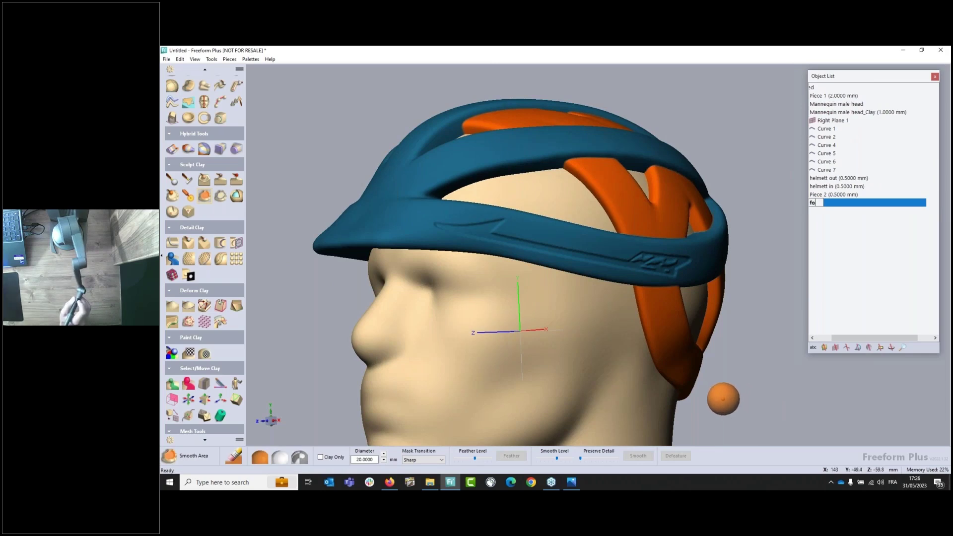
type("am")
key("Return")
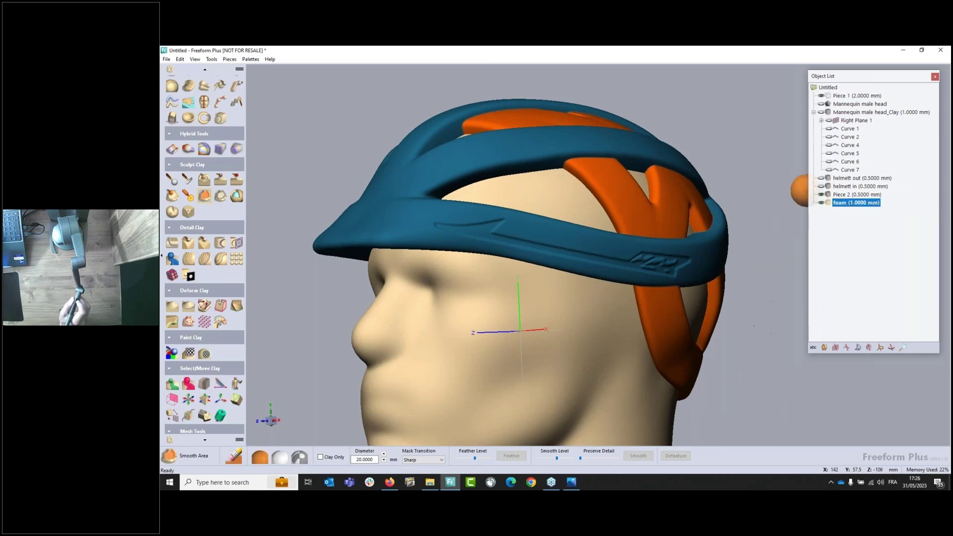
Rename the combined helmet piece, Piece 2, as helmett final
double_click(847, 195)
type("h")
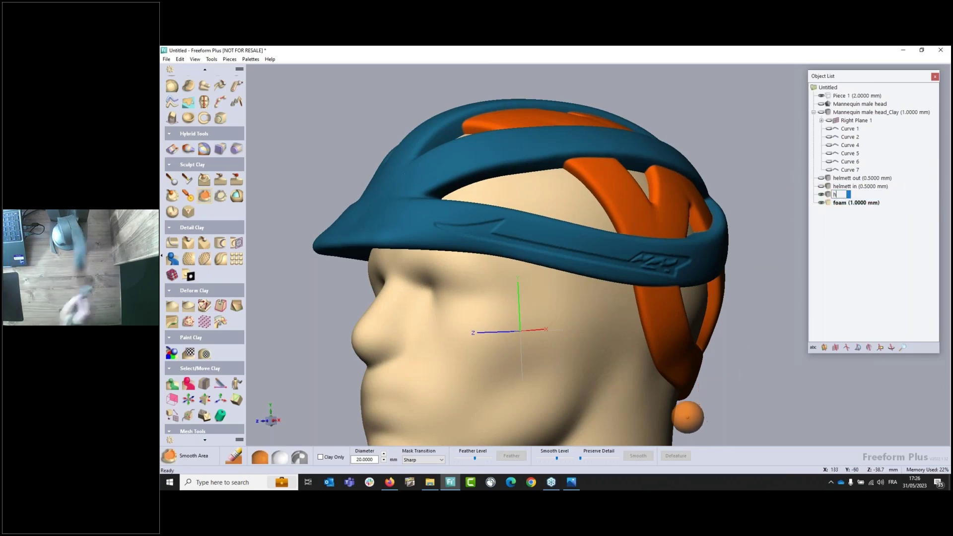
type("elmet")
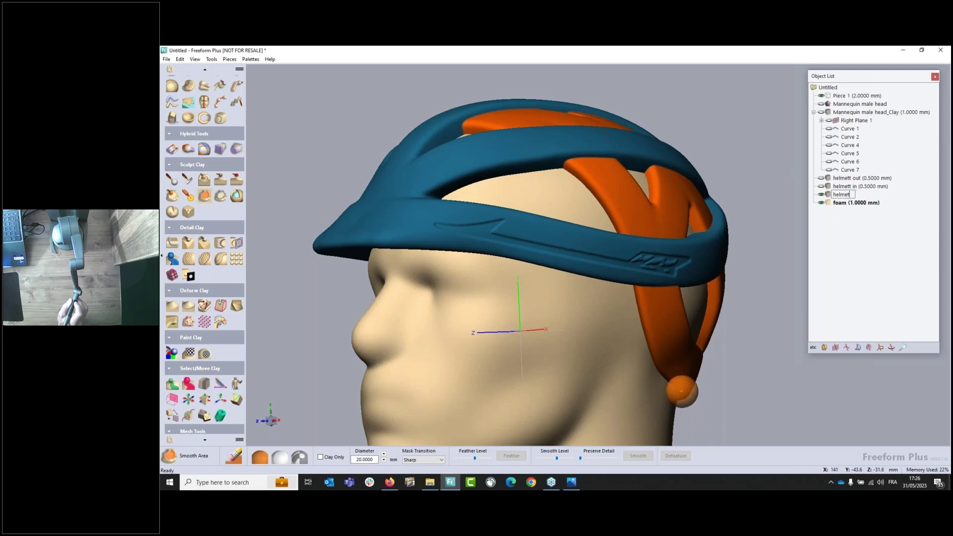
type("t final")
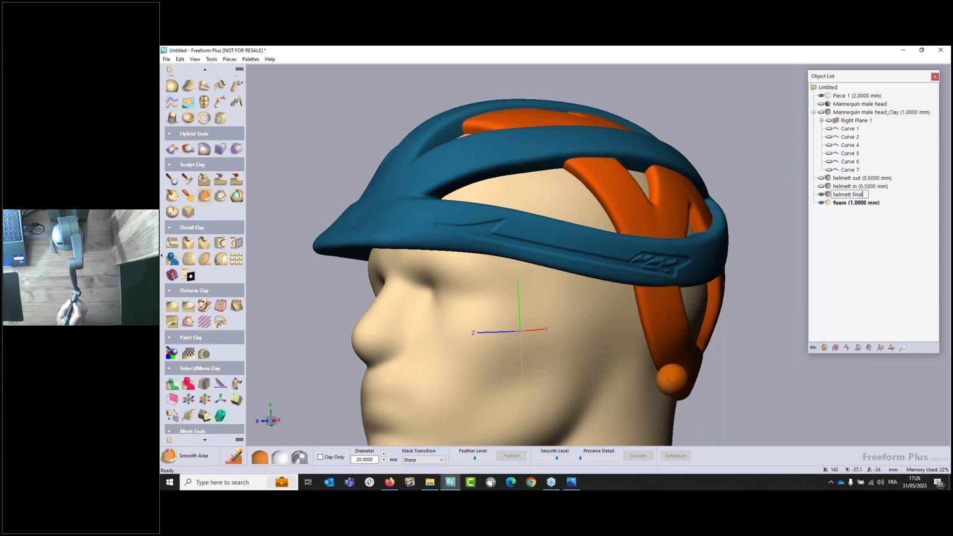
key("Return")
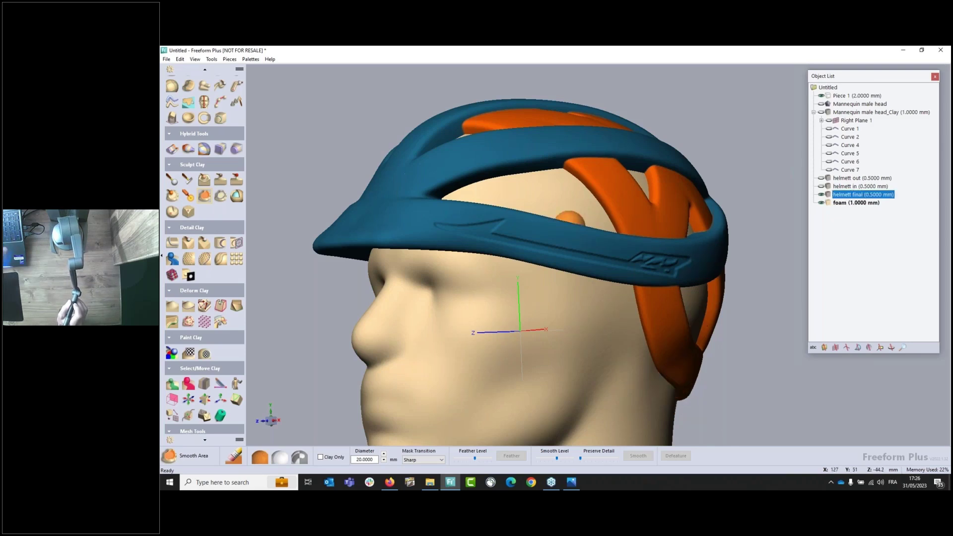
Hide helmett final and convert its clay to a selection on the foam piece with Select Clay
left_click(822, 195)
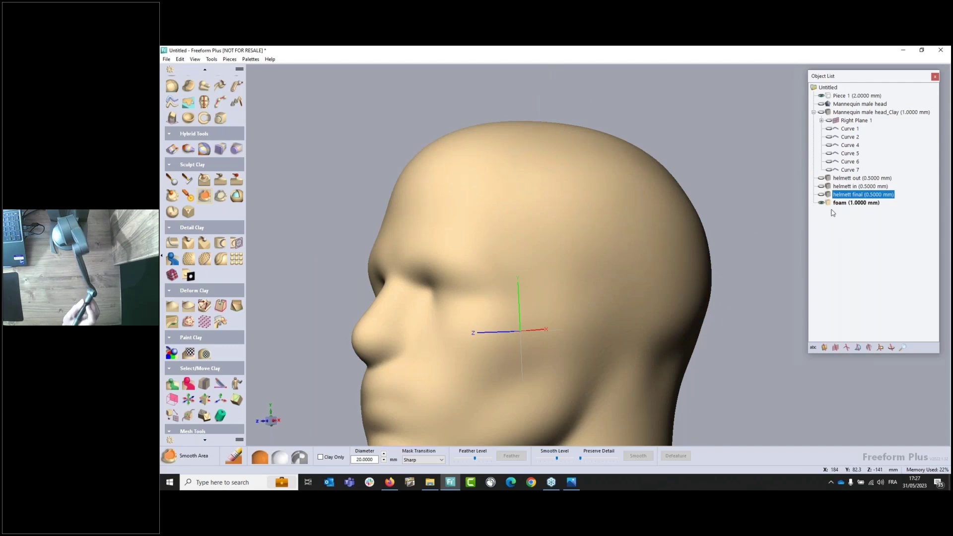
left_click(173, 385)
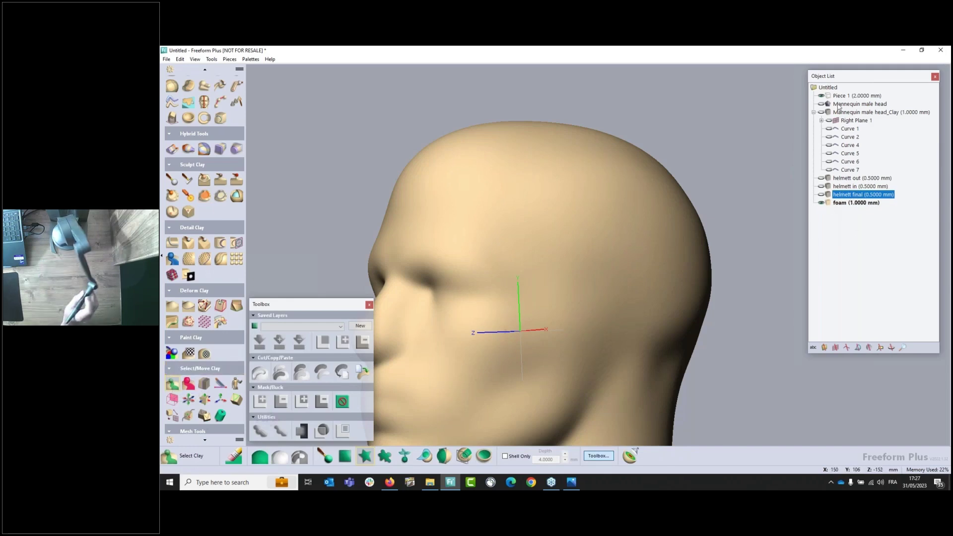
right_click(829, 198)
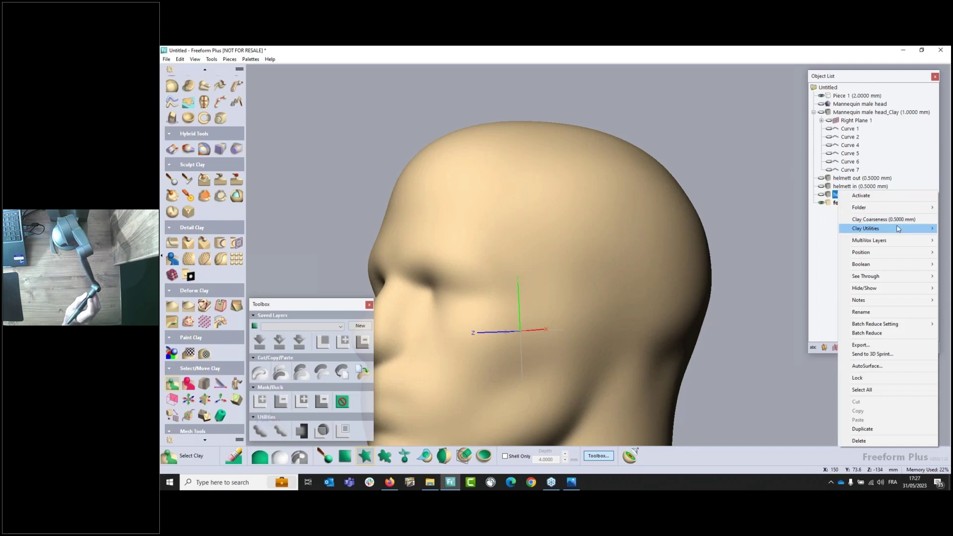
mouse_move(902, 231)
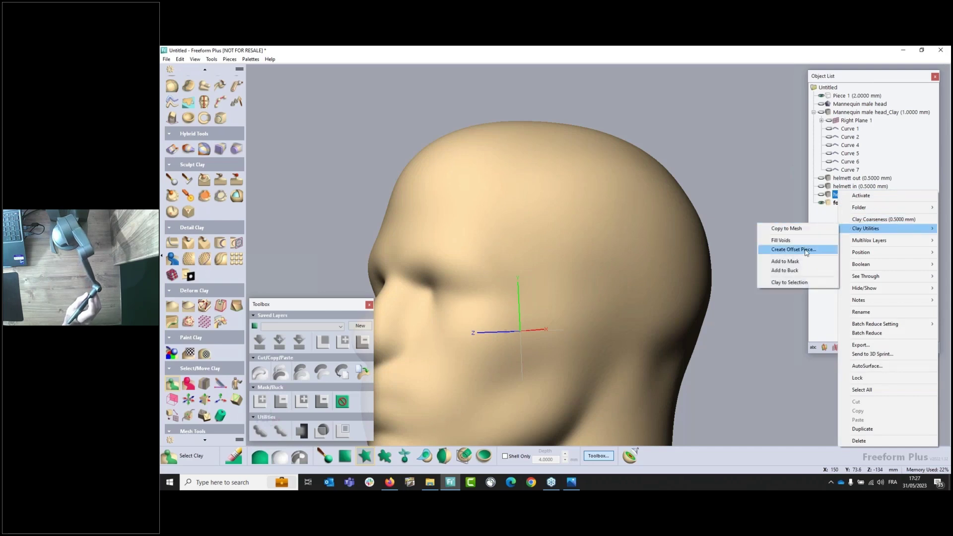
left_click(788, 282)
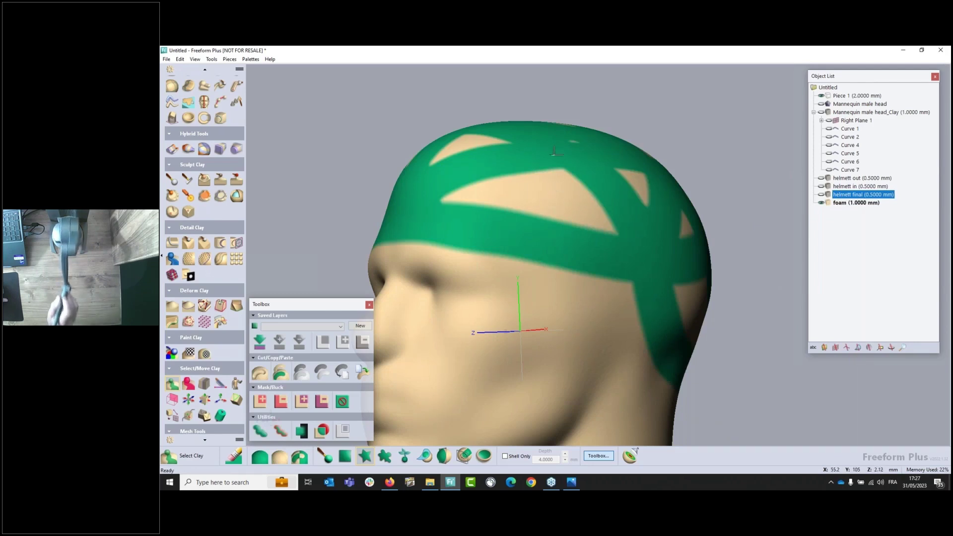
Show helmett final again and expand the foam's clay selection slightly beyond the helmet's edges
left_click(822, 194)
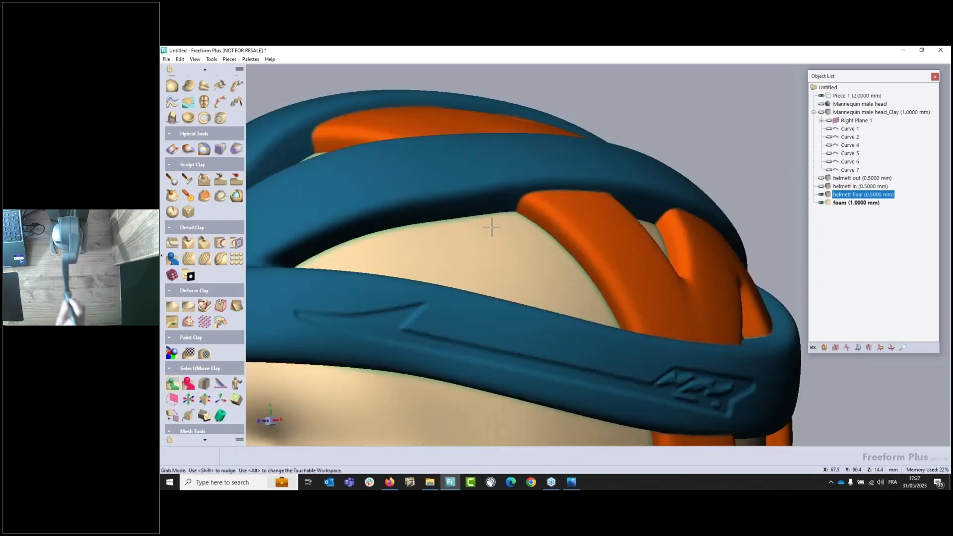
scroll(490, 224, "up", 3)
middle_click_drag(540, 435, 621, 357)
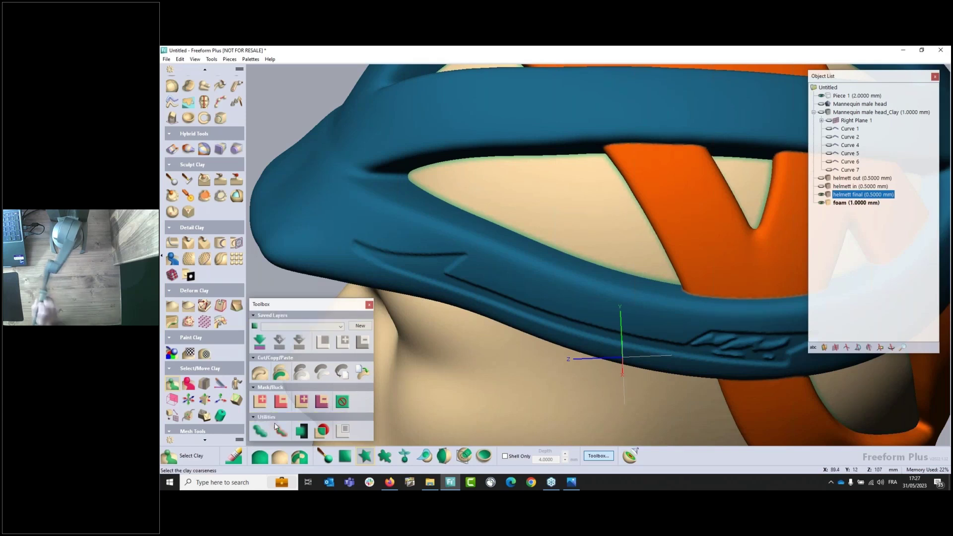
left_click(259, 431)
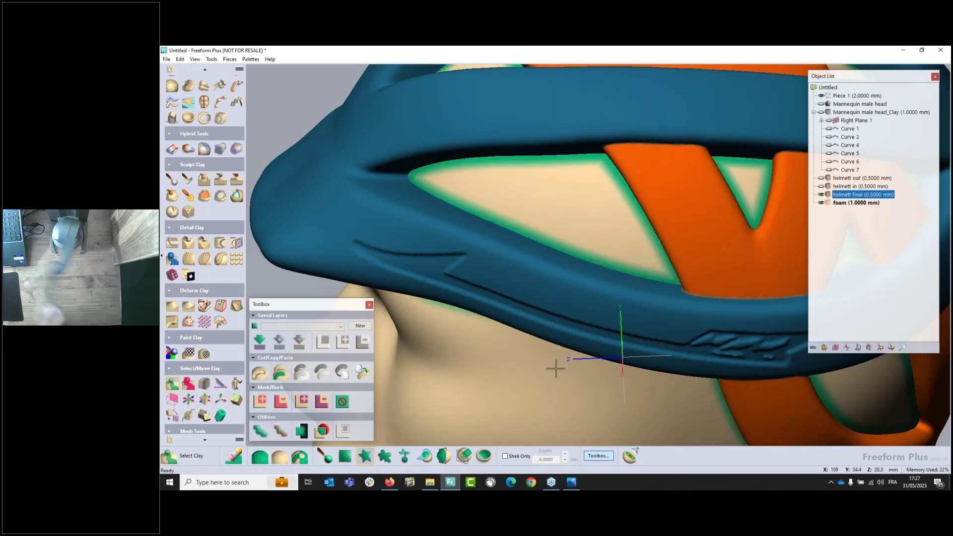
Invert the clay selection on the foam piece and delete the clay lying outside the helmet's footprint
middle_click_drag(557, 368, 560, 315)
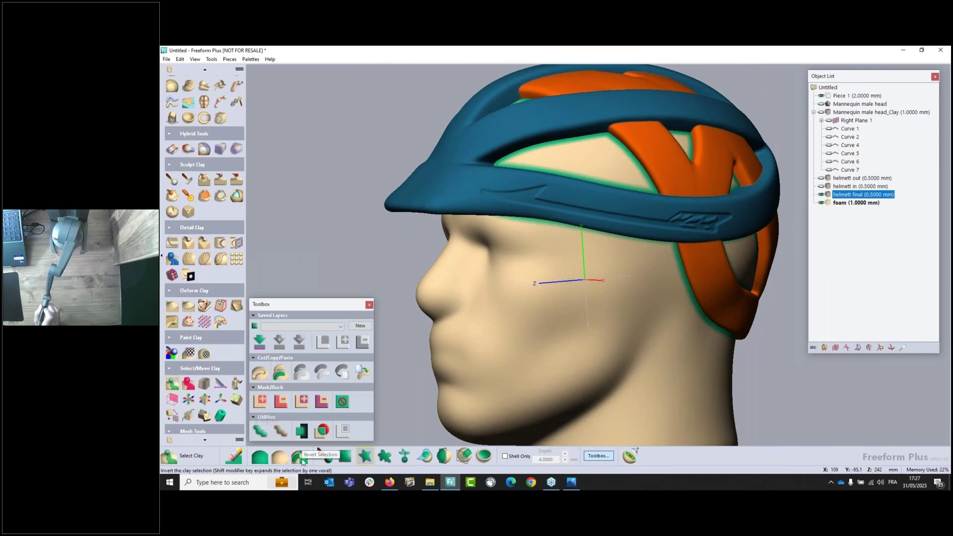
left_click(302, 460)
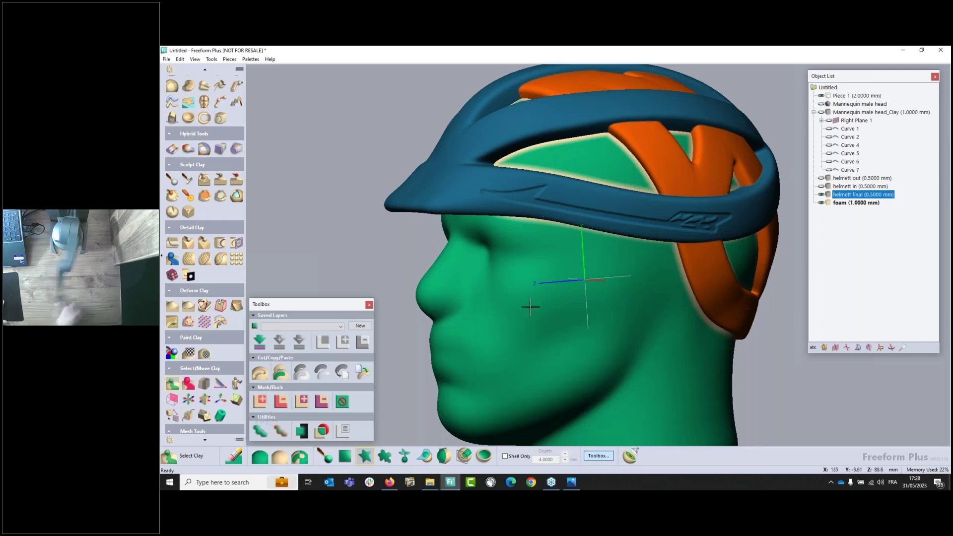
key("Delete")
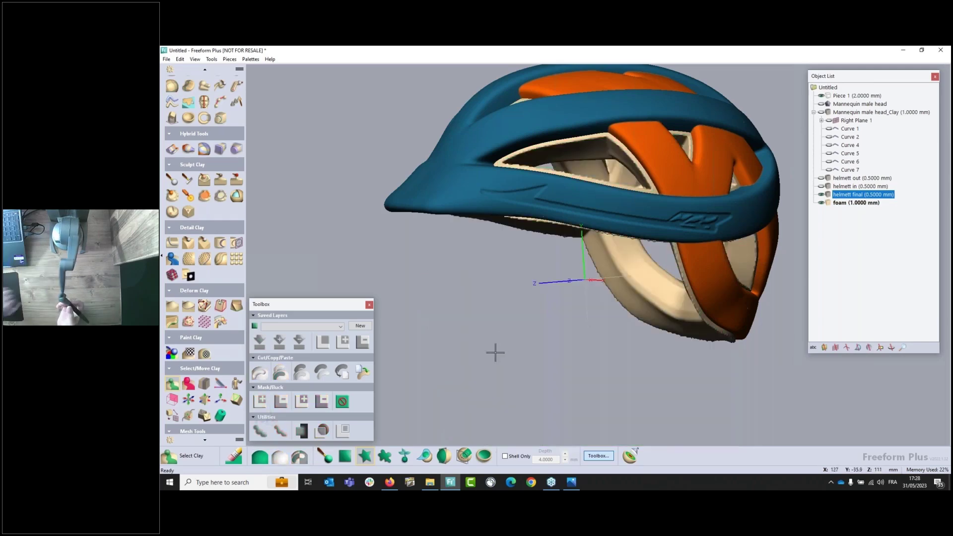
Try to subtract Mannequin male head_Clay from the foam piece with the Boolean Remove From operation
middle_click_drag(573, 326, 561, 339)
middle_click_drag(560, 340, 615, 253)
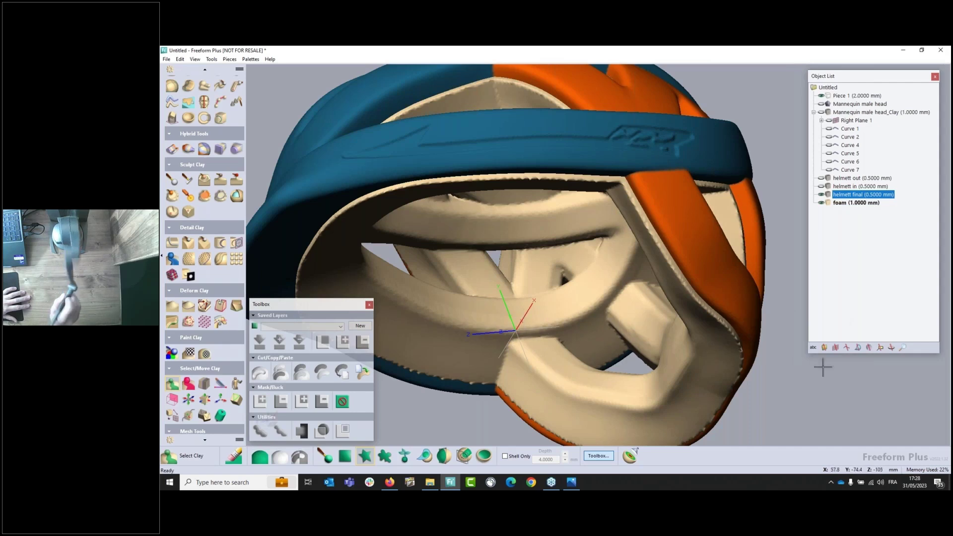
right_click(829, 113)
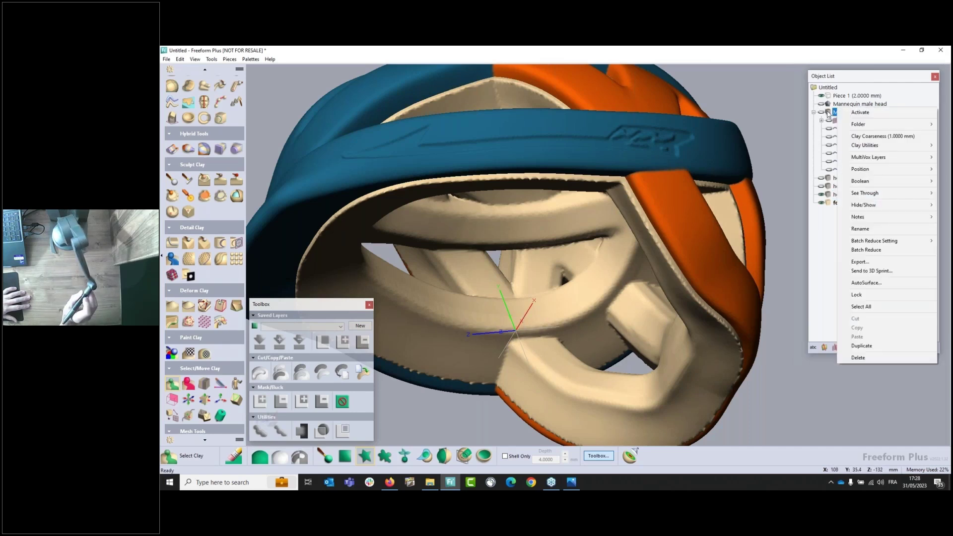
mouse_move(869, 185)
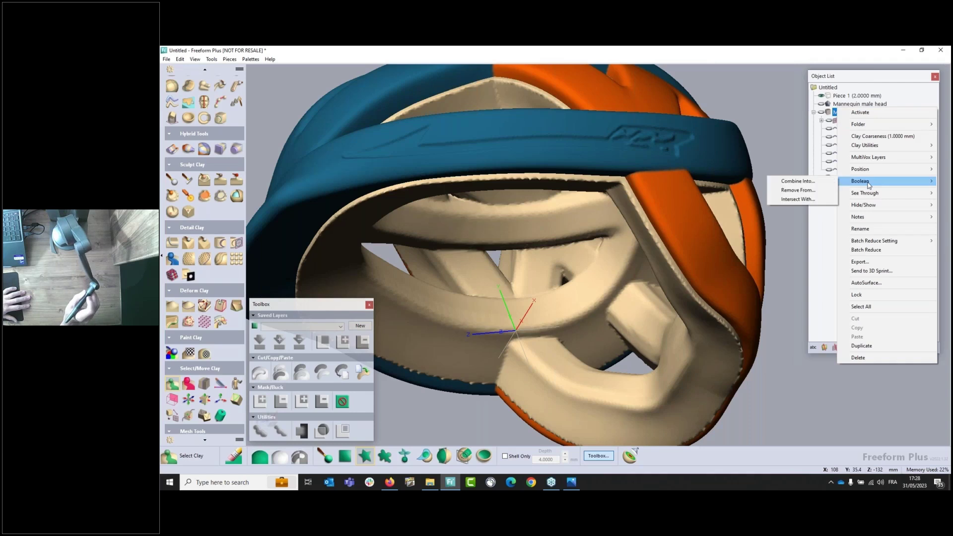
left_click(797, 190)
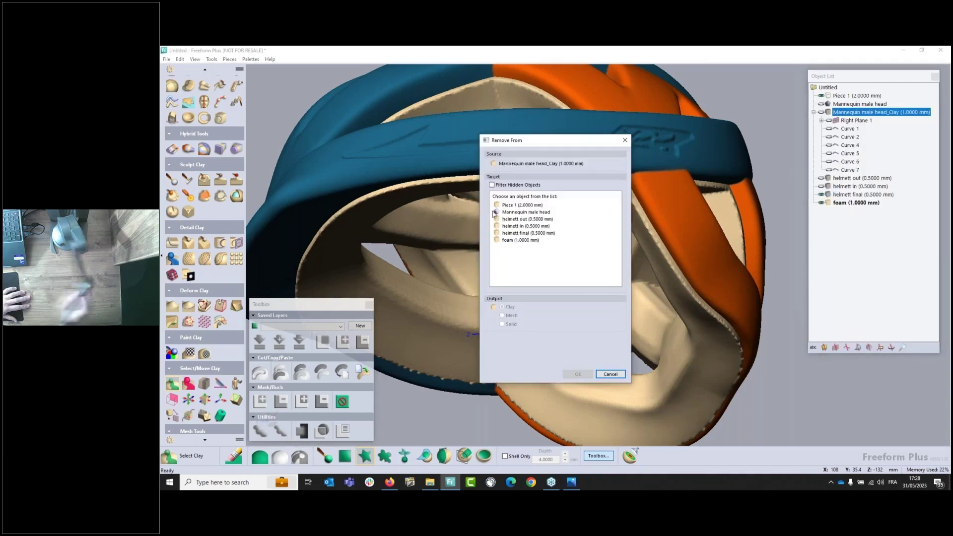
left_click(521, 241)
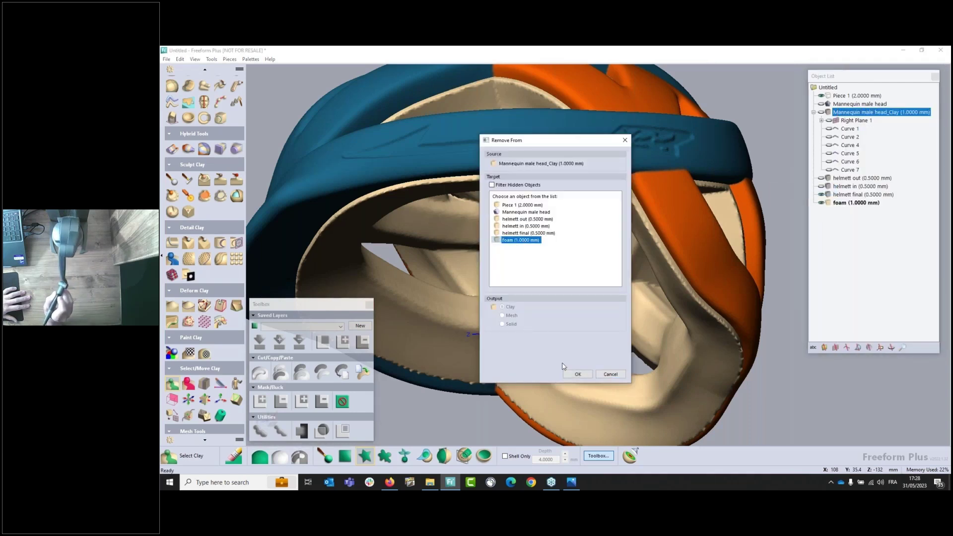
left_click(577, 374)
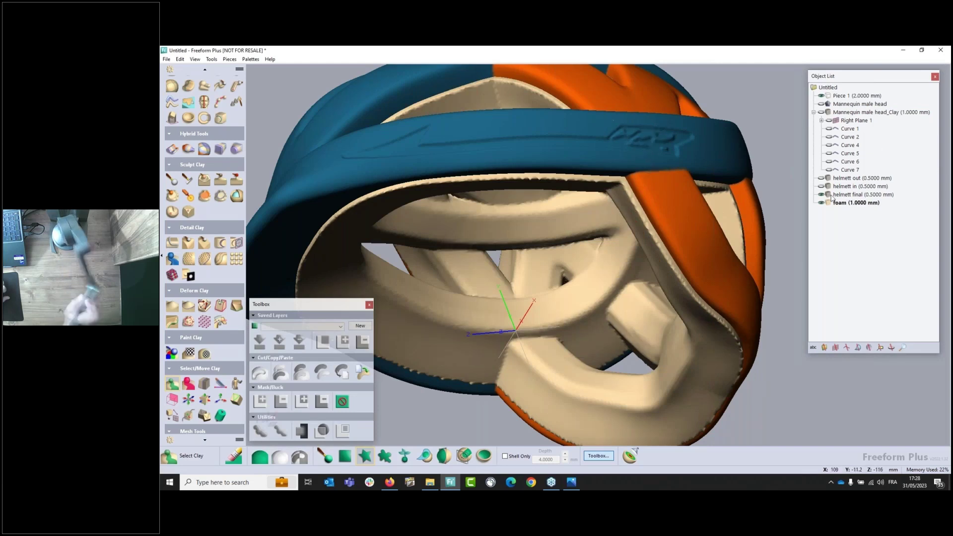
Subtract the foam piece from helmett final with the Boolean Remove From operation
right_click(839, 202)
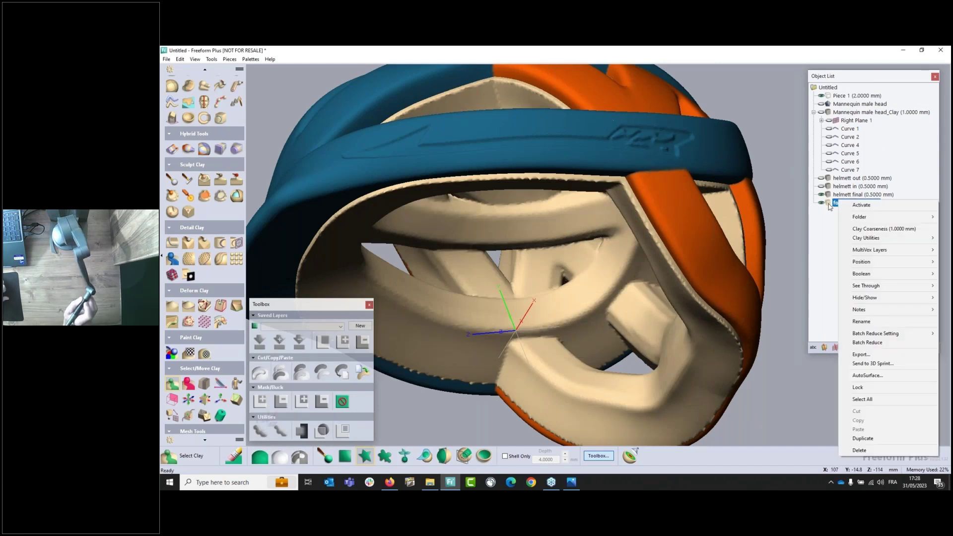
mouse_move(859, 273)
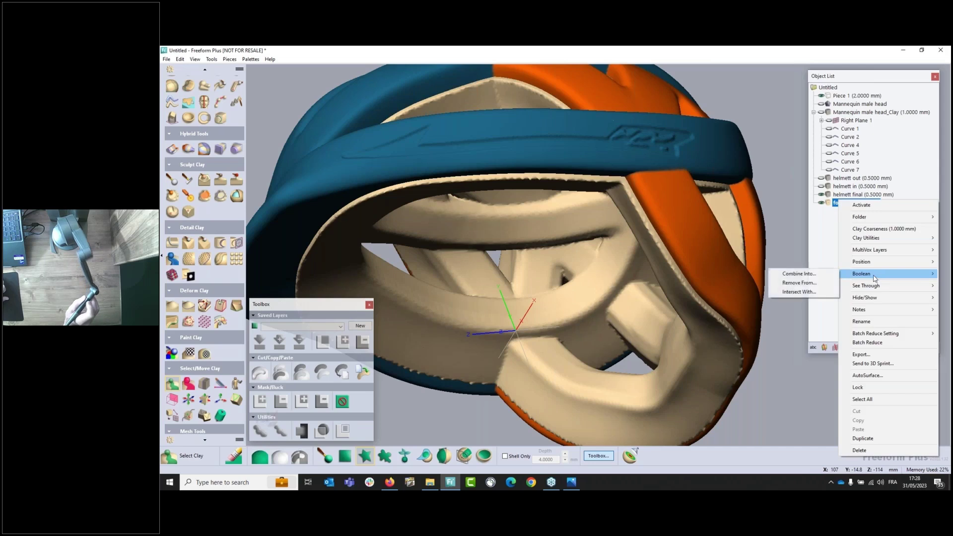
left_click(804, 284)
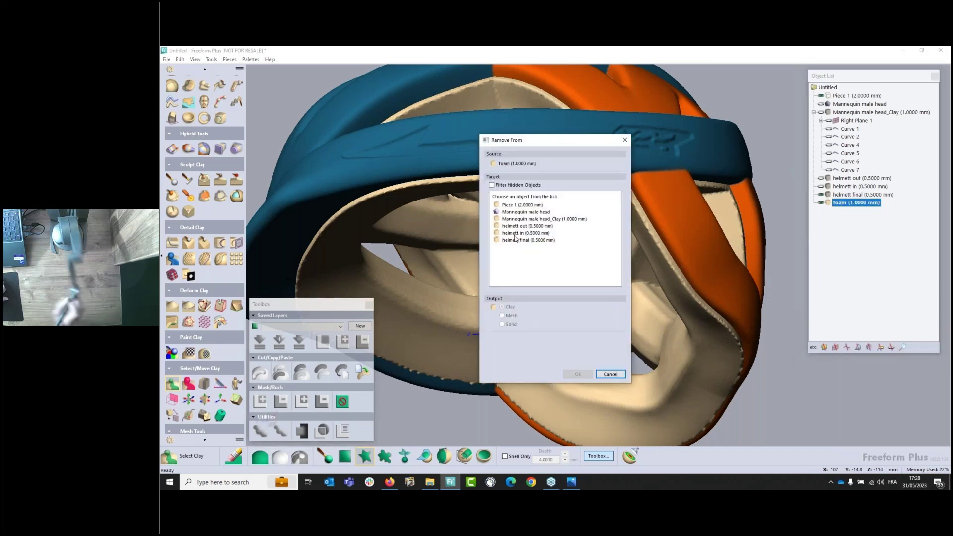
left_click(516, 241)
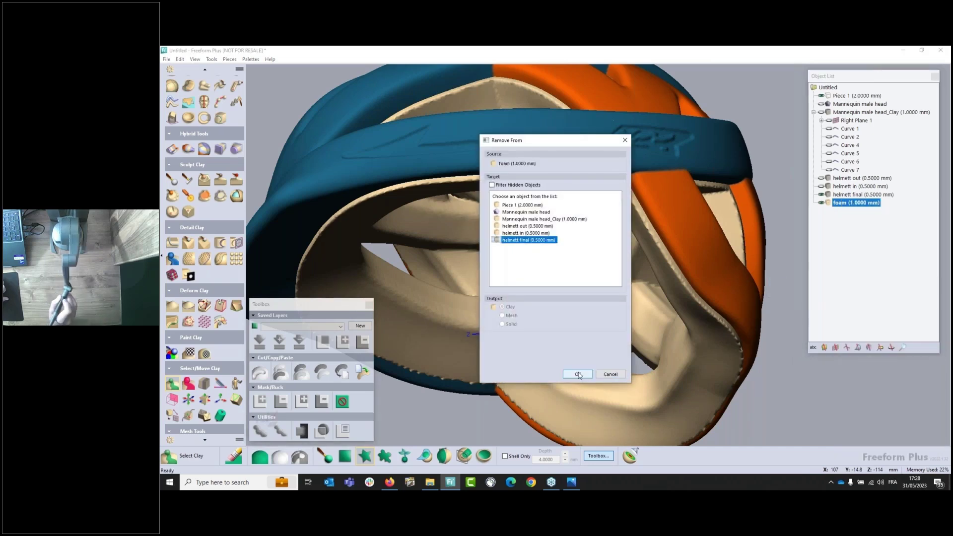
left_click(577, 374)
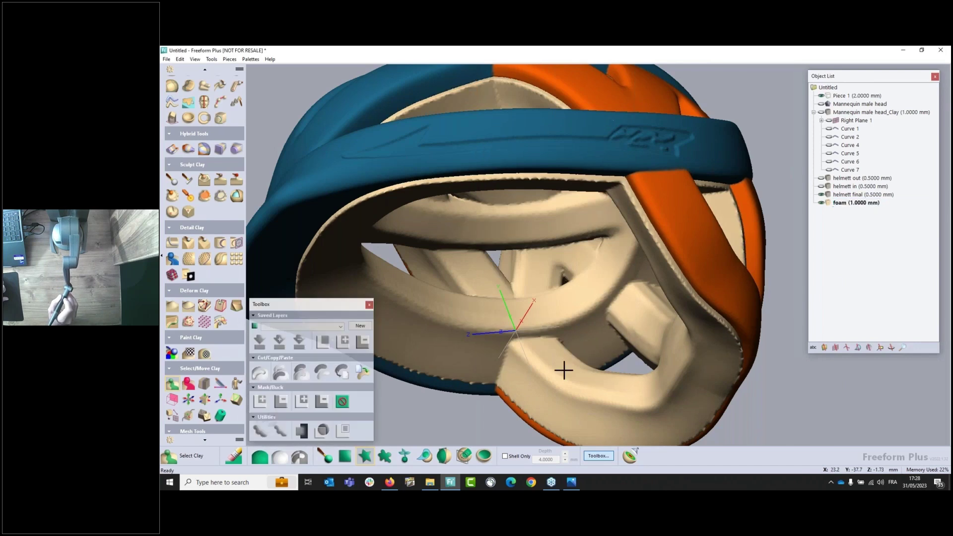
Remove the Mannequin male head_Clay volume from the foam piece so its inside follows the head
right_click(838, 112)
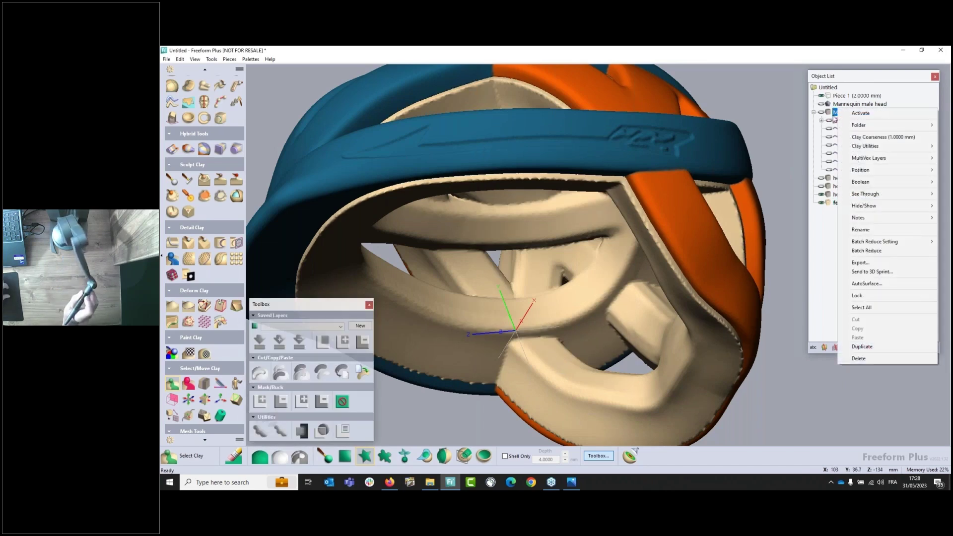
mouse_move(869, 187)
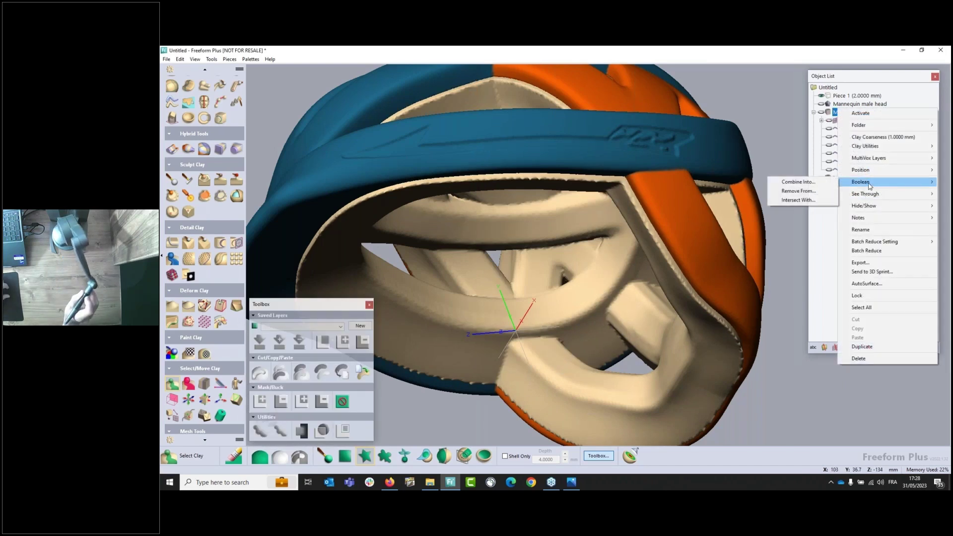
left_click(802, 197)
left_click(521, 240)
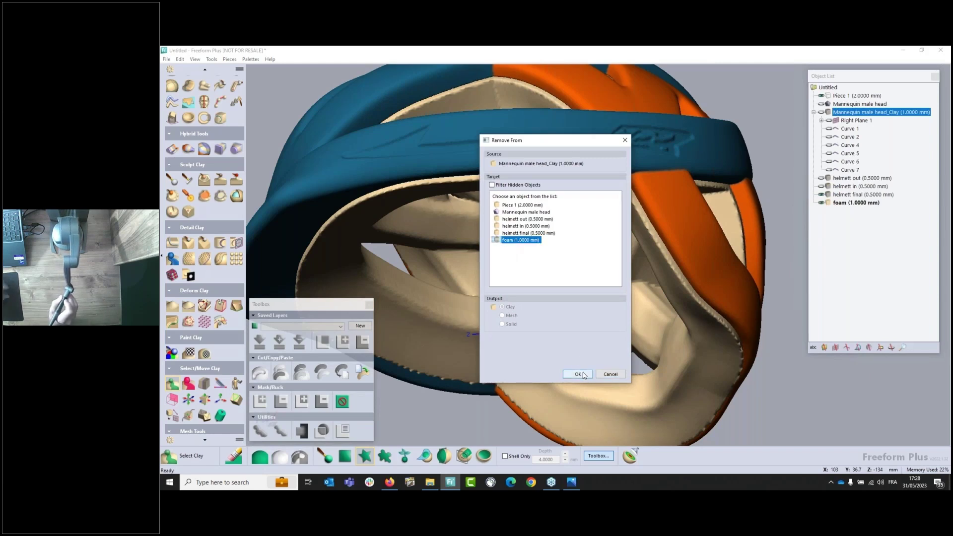
left_click(578, 375)
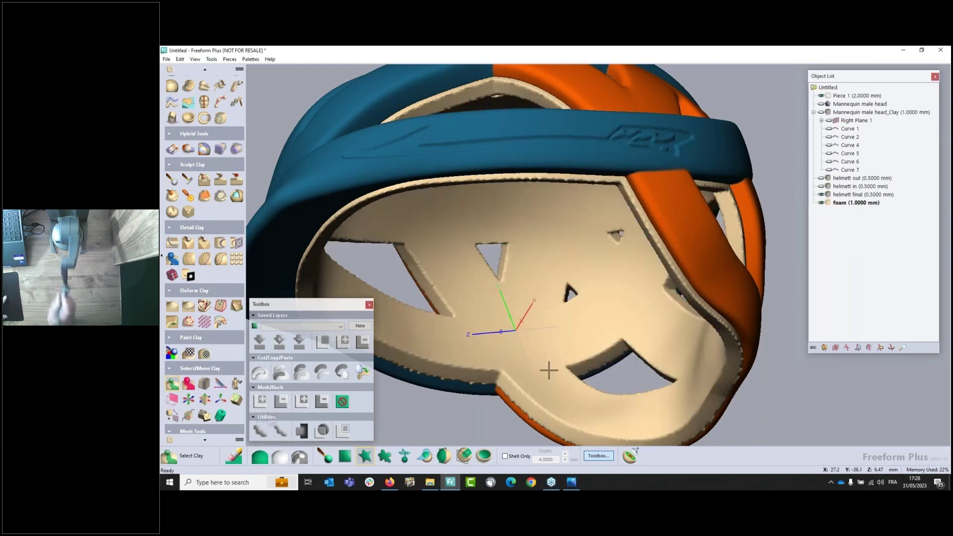
Refine the foam piece's clay coarseness to 0.5 mm, keeping its paint preserved
key("Escape")
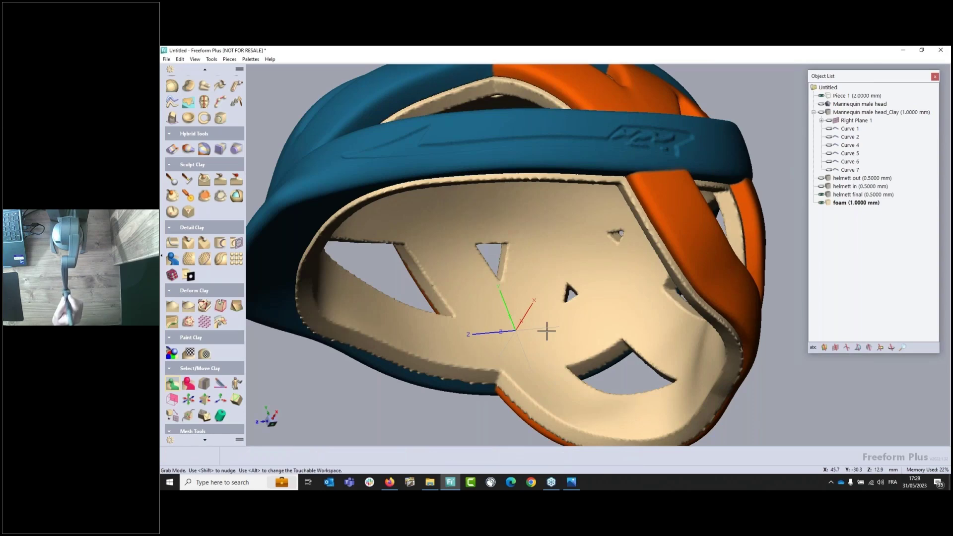
middle_click_drag(547, 330, 509, 296)
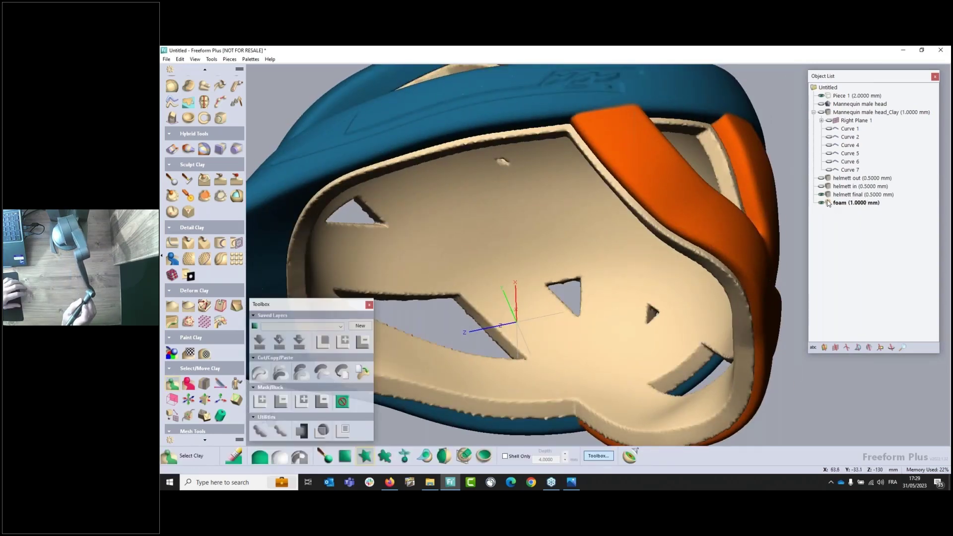
right_click(828, 203)
left_click(882, 228)
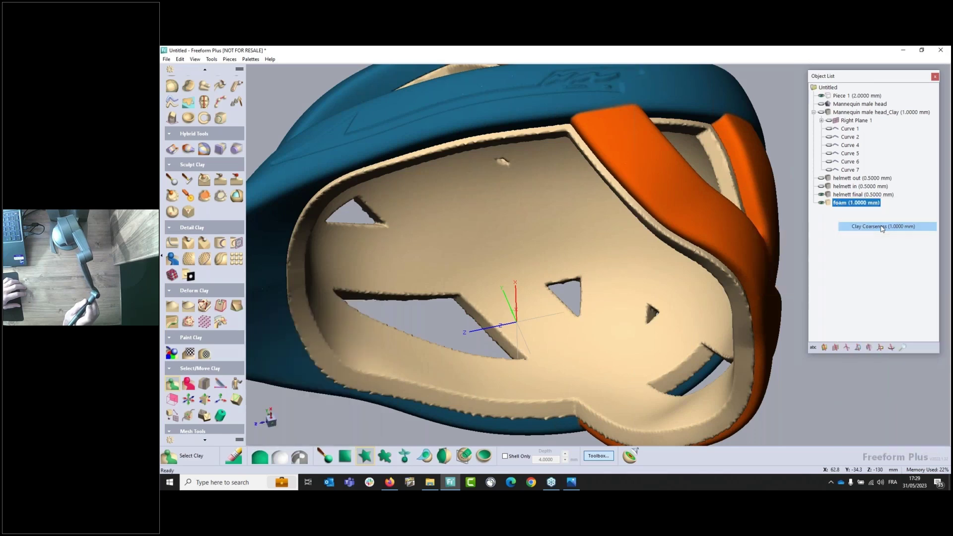
left_click(536, 231)
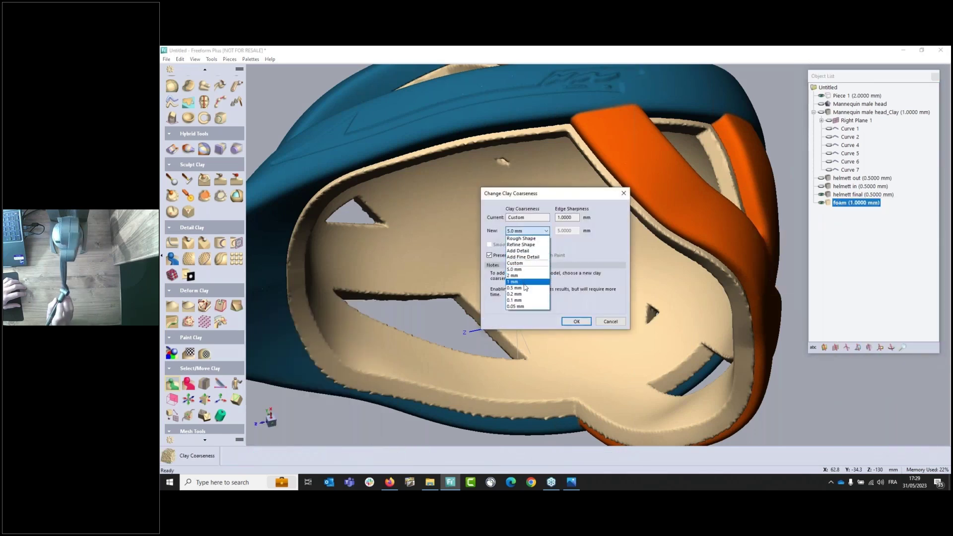
left_click(523, 279)
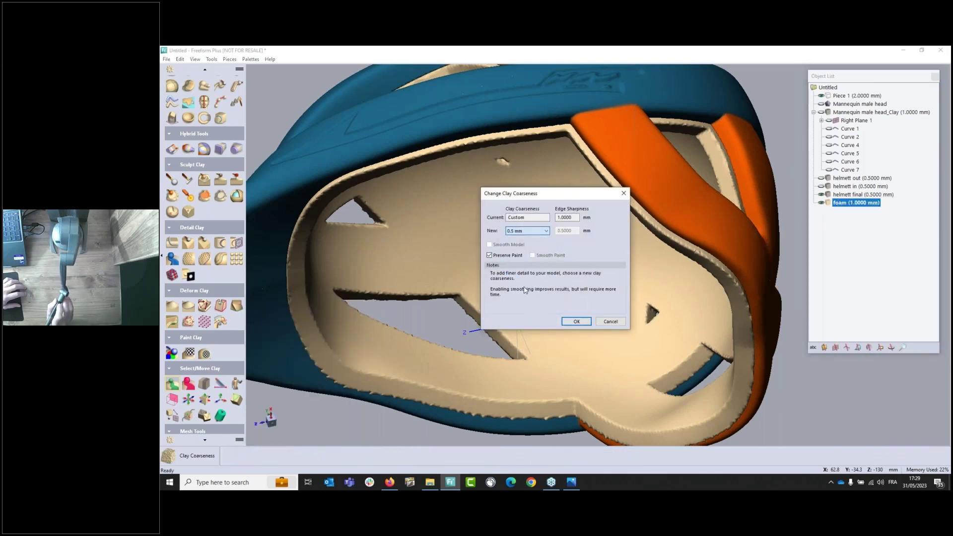
left_click(576, 322)
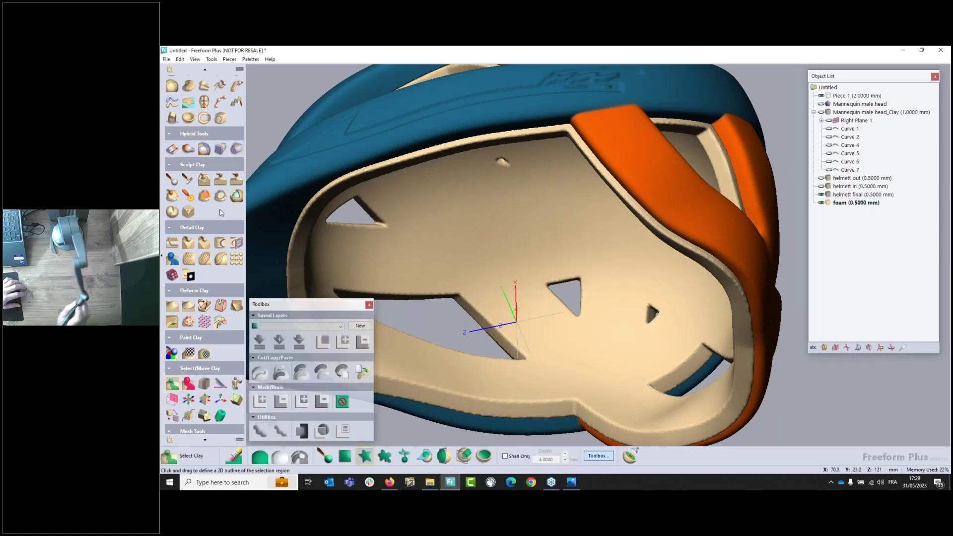
Select all clay of the foam piece and smooth it with Smooth Area
left_click(204, 195)
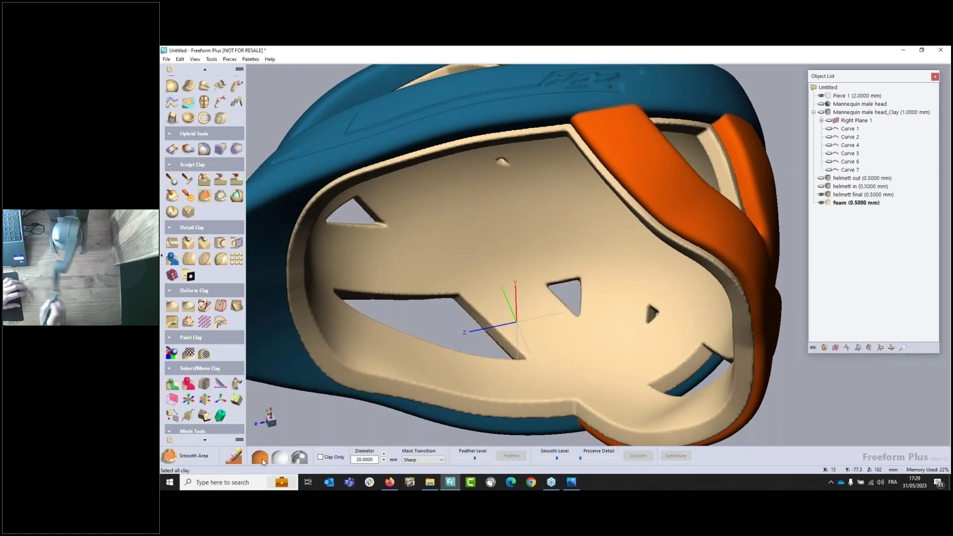
left_click(638, 455)
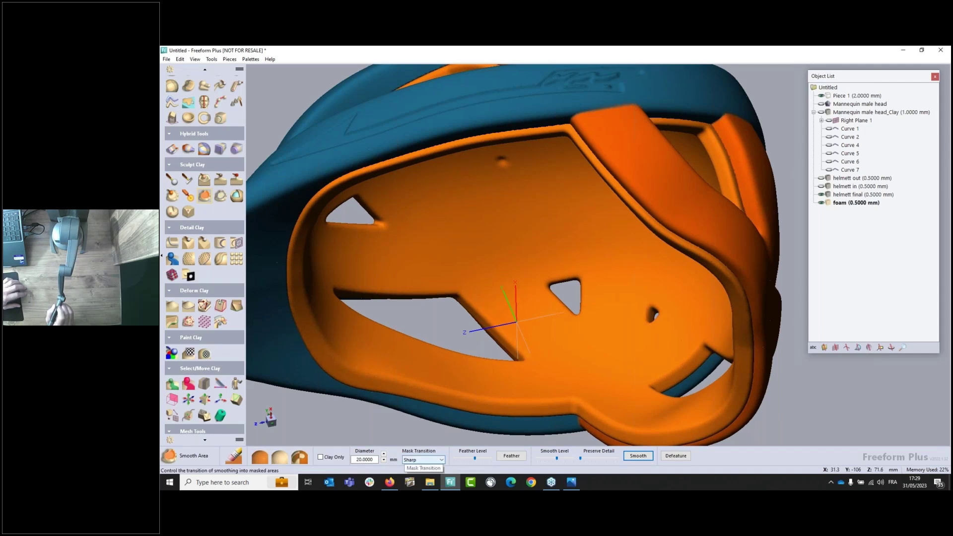
key("Escape")
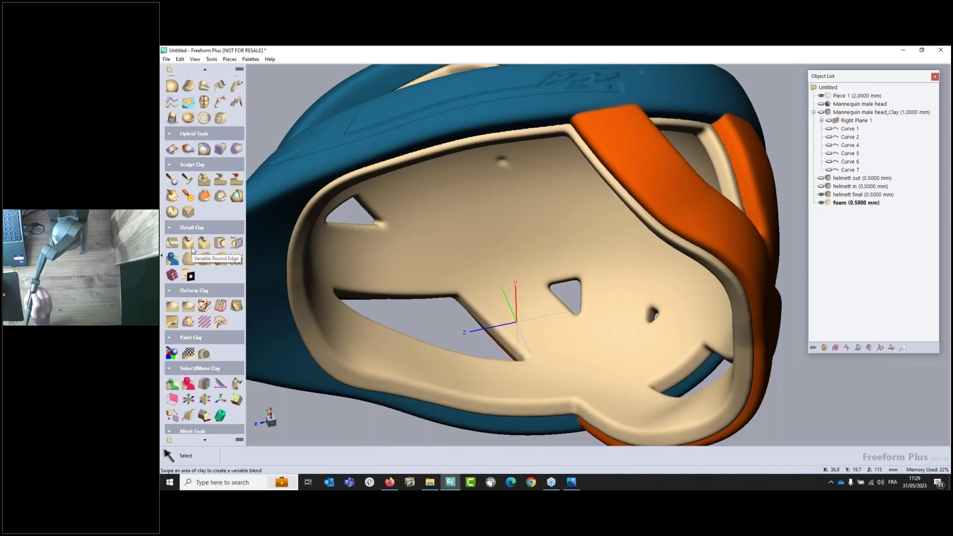
Turn off the display of paint colors and activate the helmett final piece
middle_click_drag(531, 151, 590, 80)
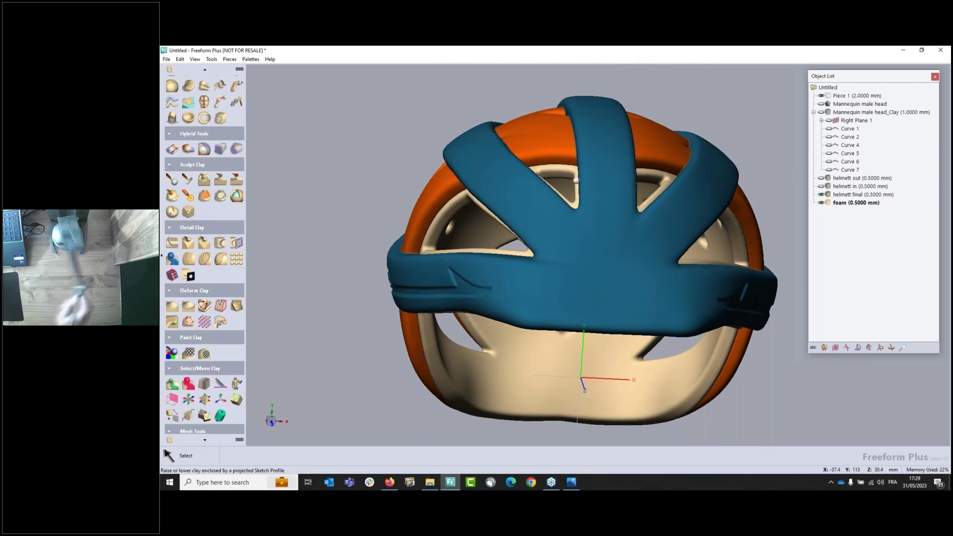
middle_click_drag(751, 153, 864, 268)
middle_click_drag(611, 159, 489, 222)
left_click(195, 59)
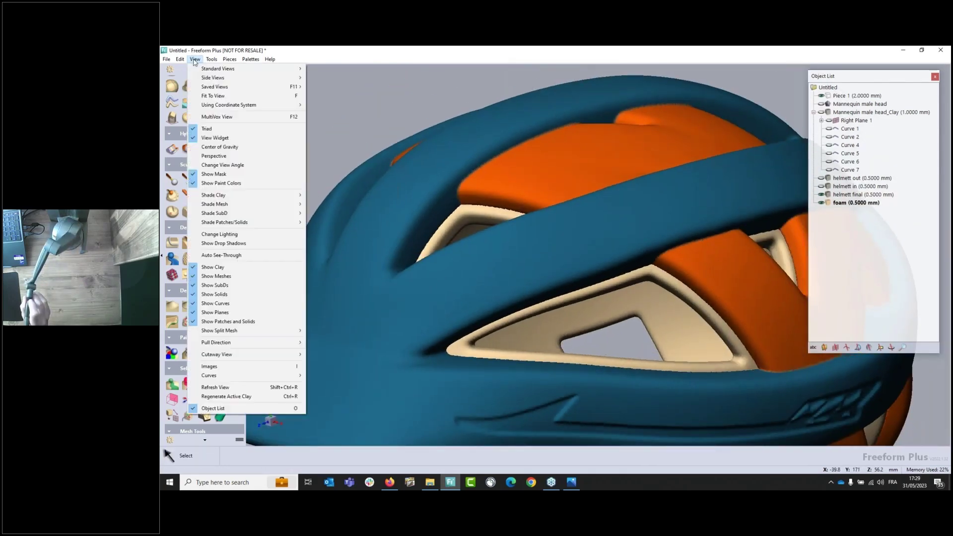
left_click(207, 183)
middle_click_drag(424, 226, 502, 215)
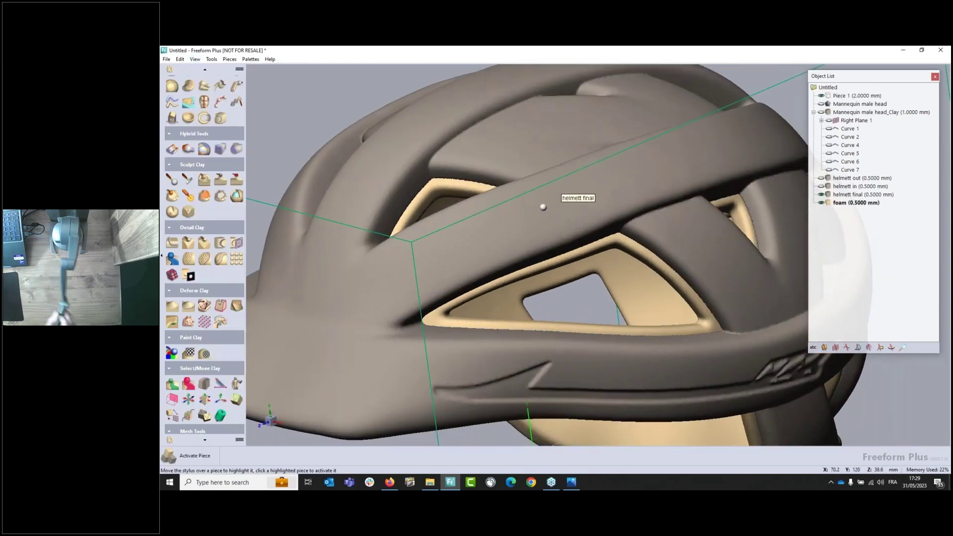
left_click(544, 207)
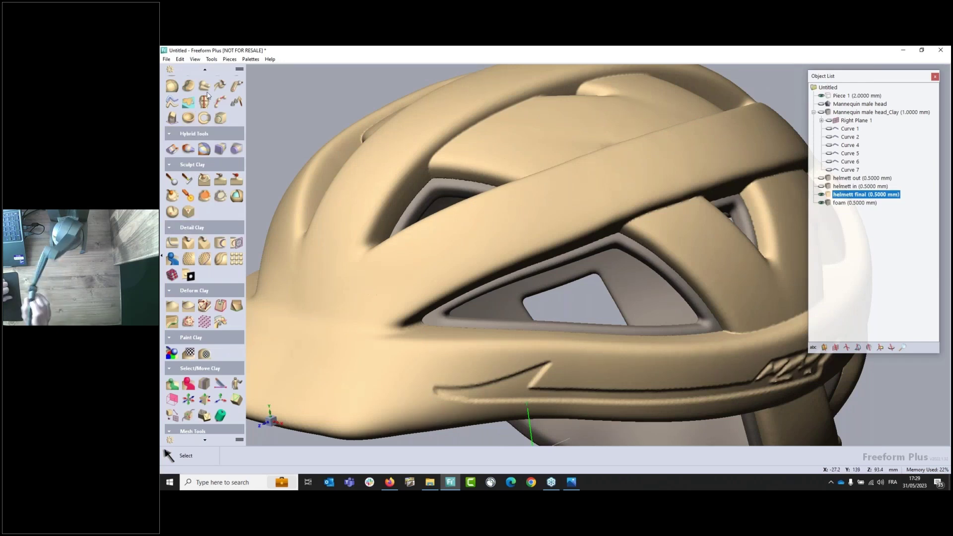
Draw a fitted curve on the helmett final shell along the upper edge of the wide side band, from its front to its rear end
left_click(204, 70)
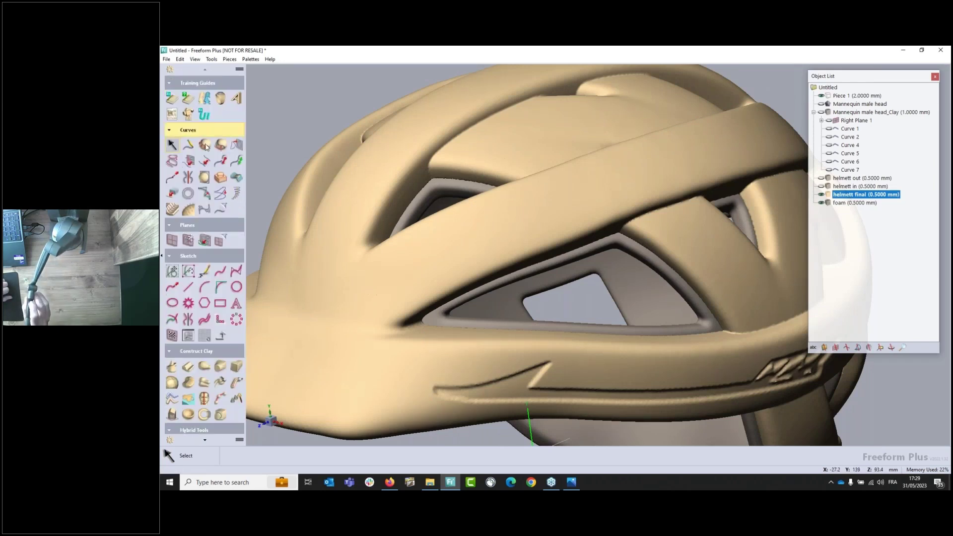
left_click(189, 145)
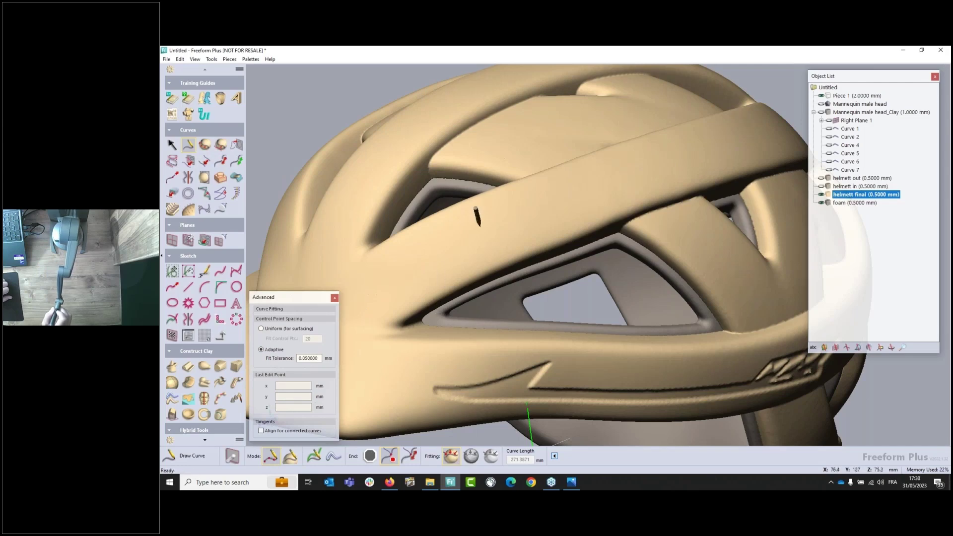
middle_click_drag(467, 226, 496, 231)
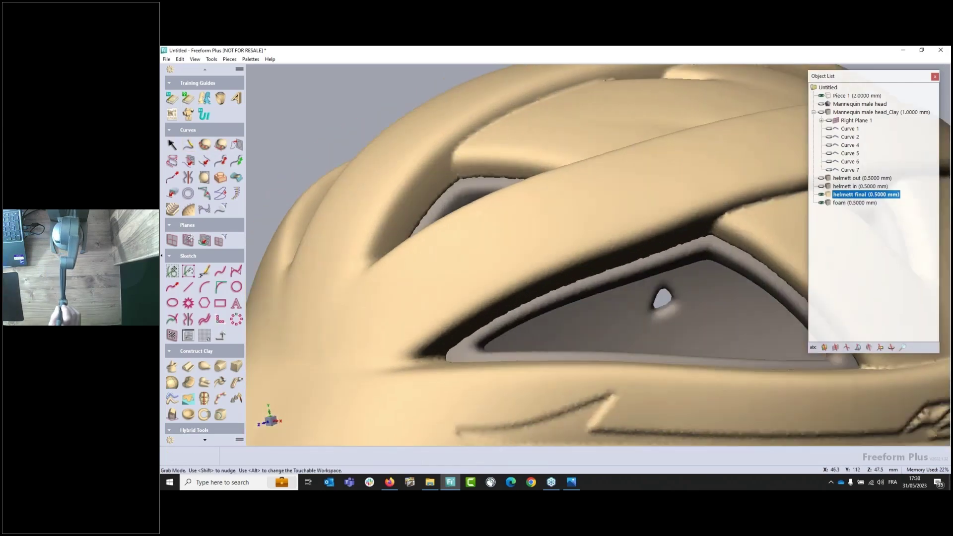
middle_click_drag(390, 261, 391, 266)
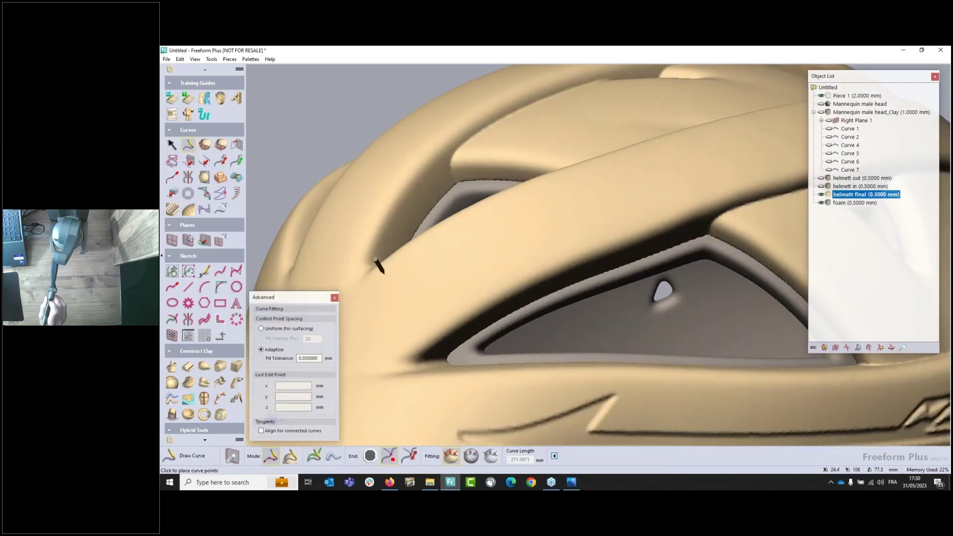
left_click(391, 272)
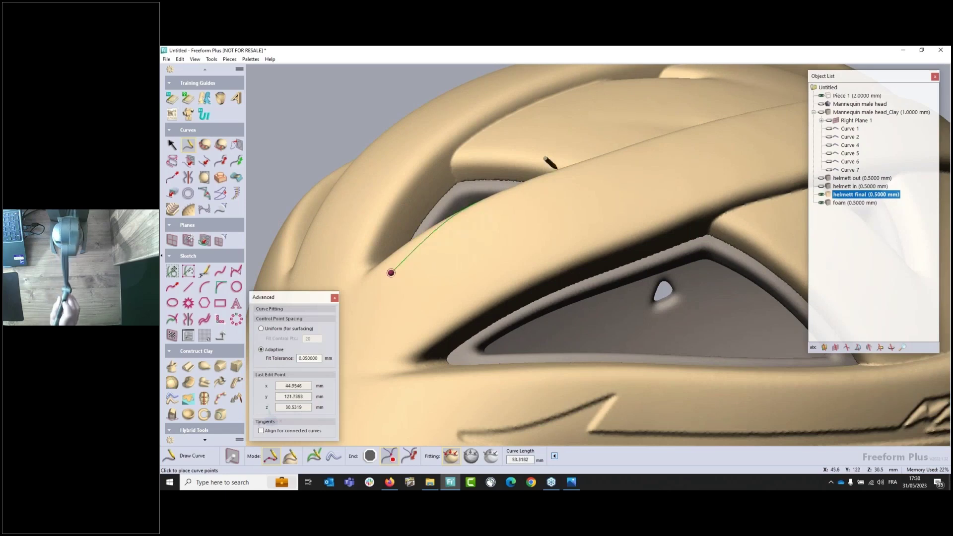
left_click(561, 182)
middle_click_drag(561, 183, 490, 256)
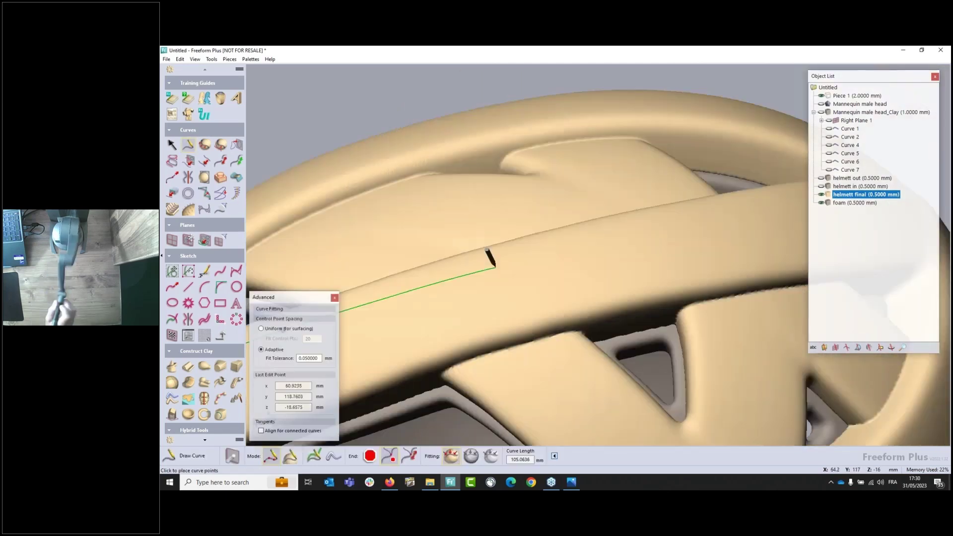
left_click(521, 248)
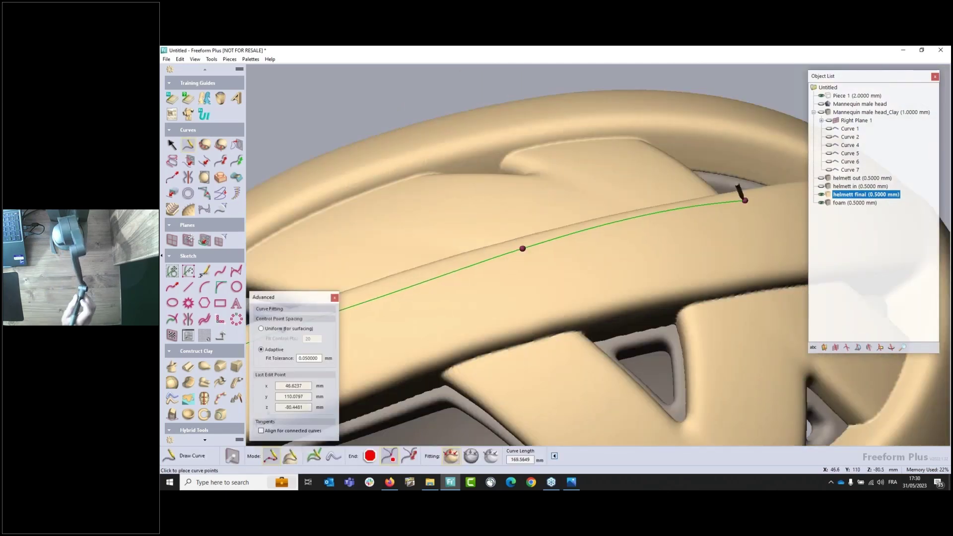
middle_click_drag(740, 191, 496, 268)
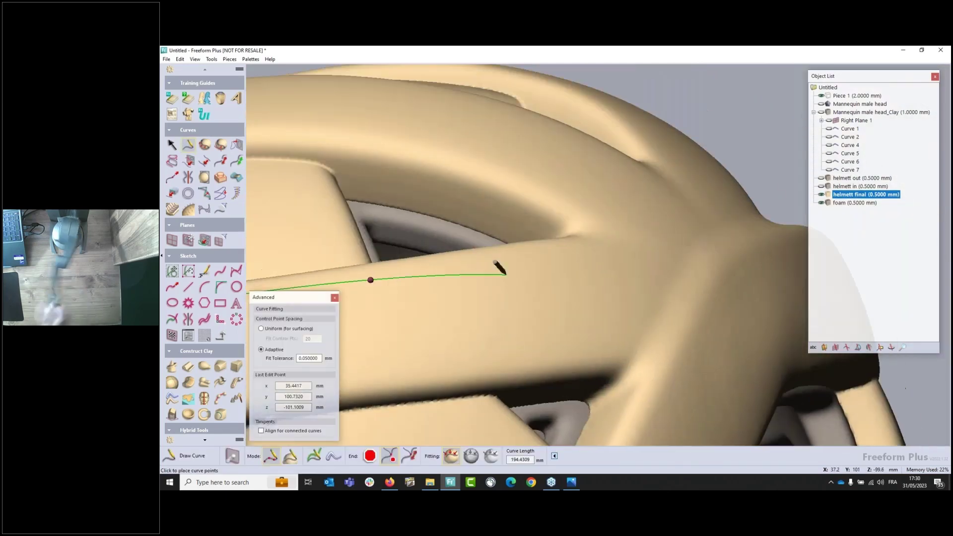
left_click(547, 256)
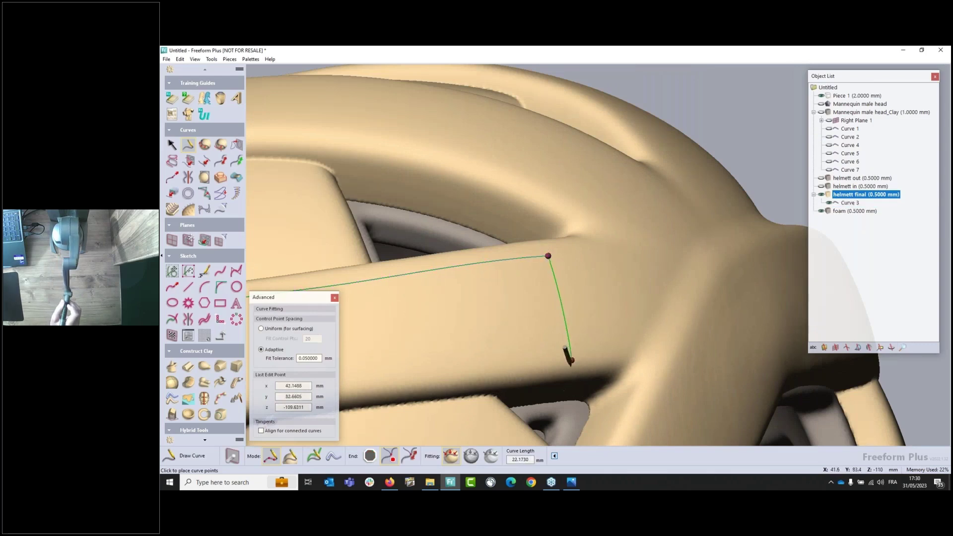
Draw a short curve about 27 mm long across the rear of the side band, starting from the upper curve's end
left_click(572, 360)
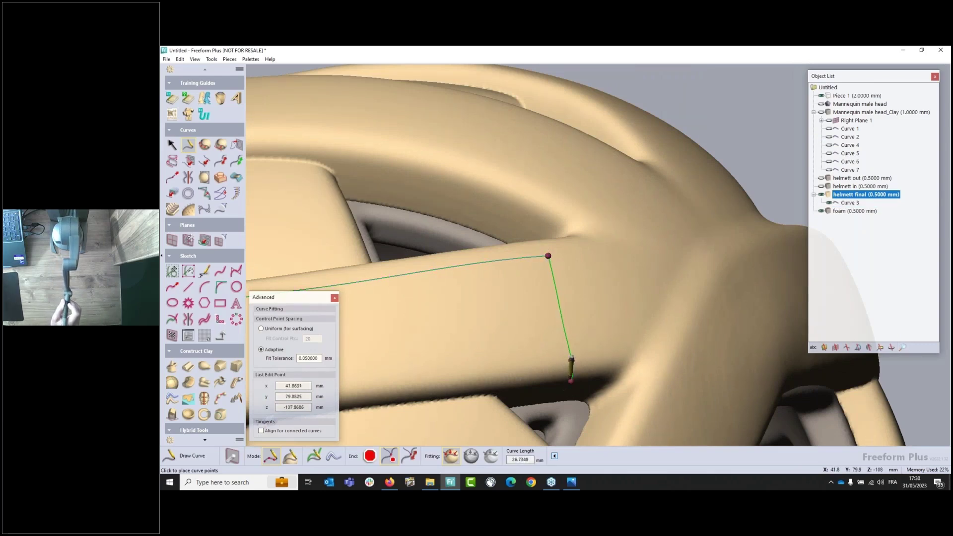
left_click(571, 382)
mouse_move(571, 382)
middle_mouse_down()
mouse_move(598, 288)
mouse_move(636, 218)
mouse_move(644, 229)
middle_mouse_up()
Draw a curve about 198 mm long along the side band's lower edge, from the rear cross curve to the front
left_click(644, 228)
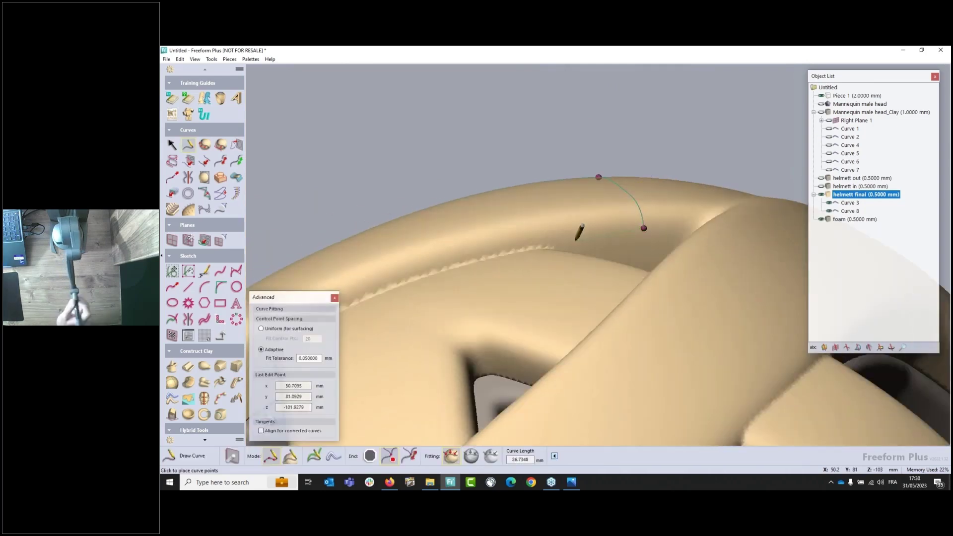
left_click(537, 241)
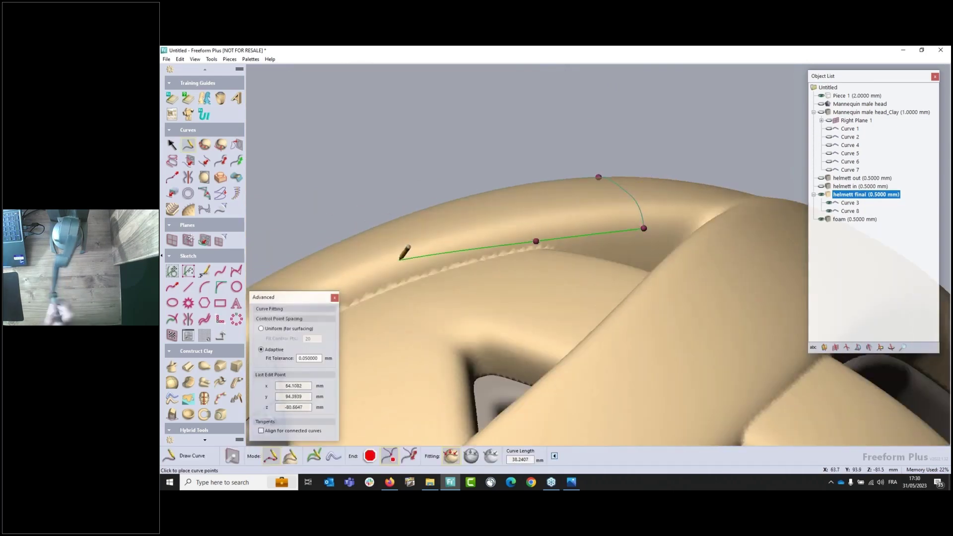
left_click(380, 285)
middle_click_drag(380, 285, 654, 222)
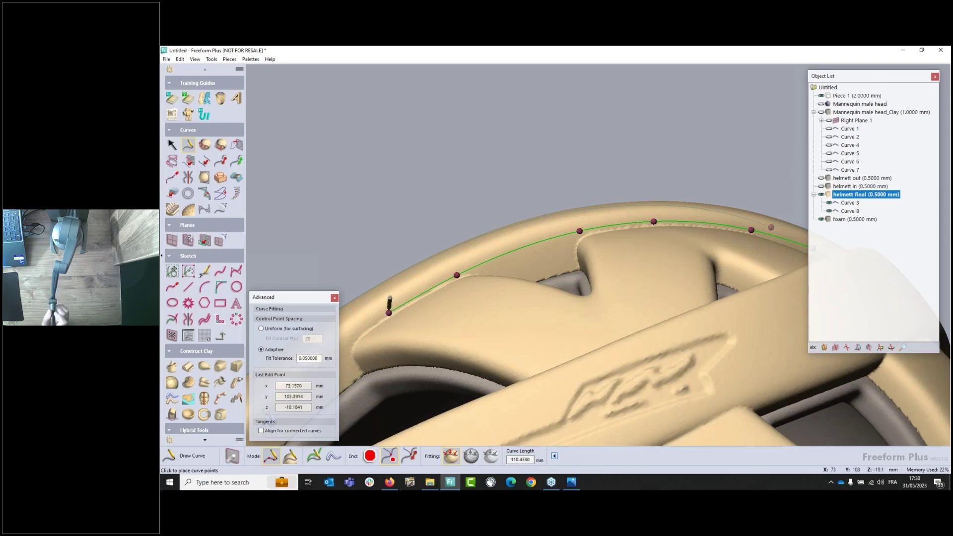
middle_click_drag(389, 312, 589, 204)
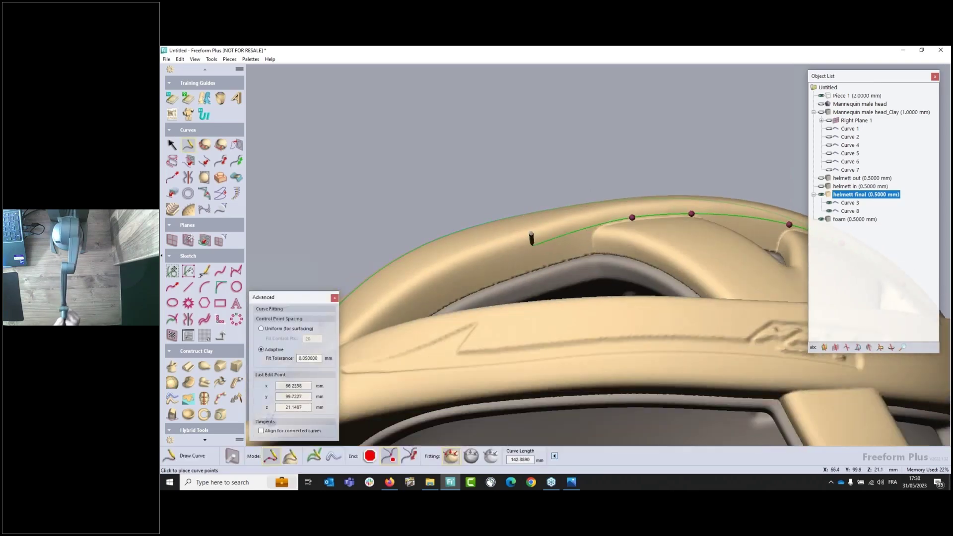
left_click(530, 245)
middle_click_drag(470, 283, 575, 211)
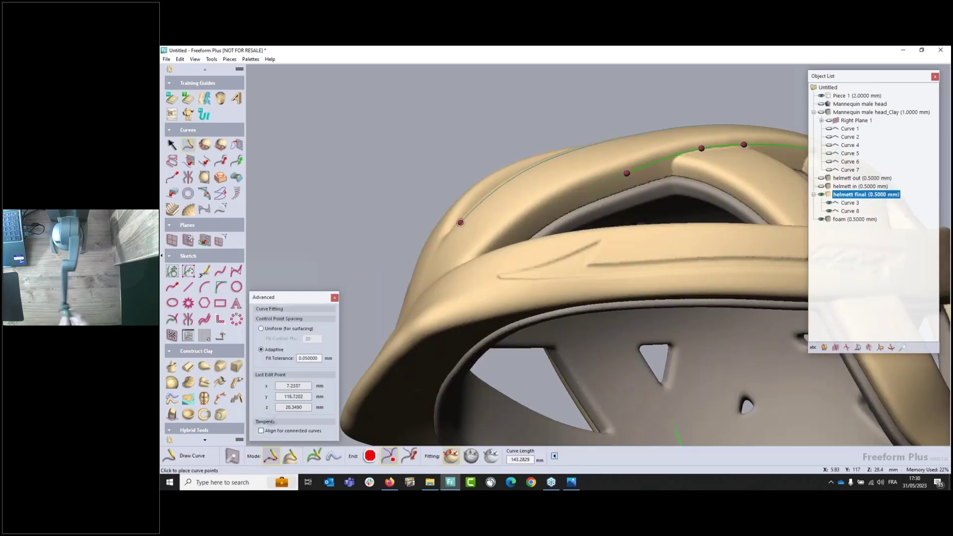
middle_click_drag(611, 181, 519, 233)
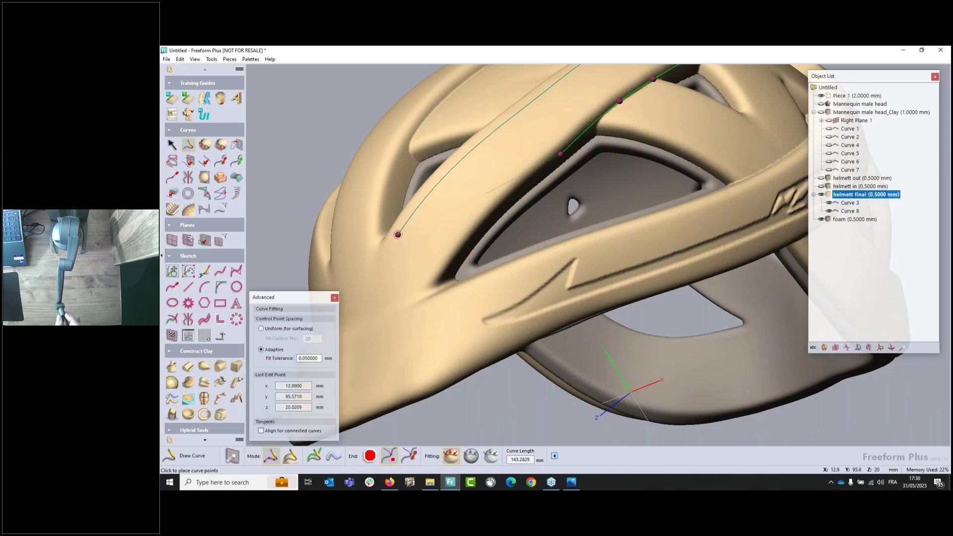
key("Home")
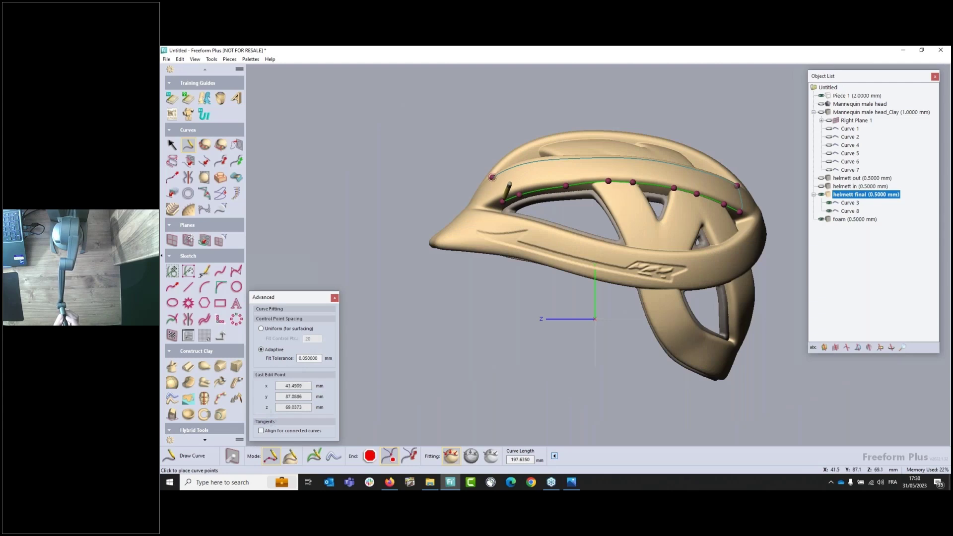
double_click(506, 191)
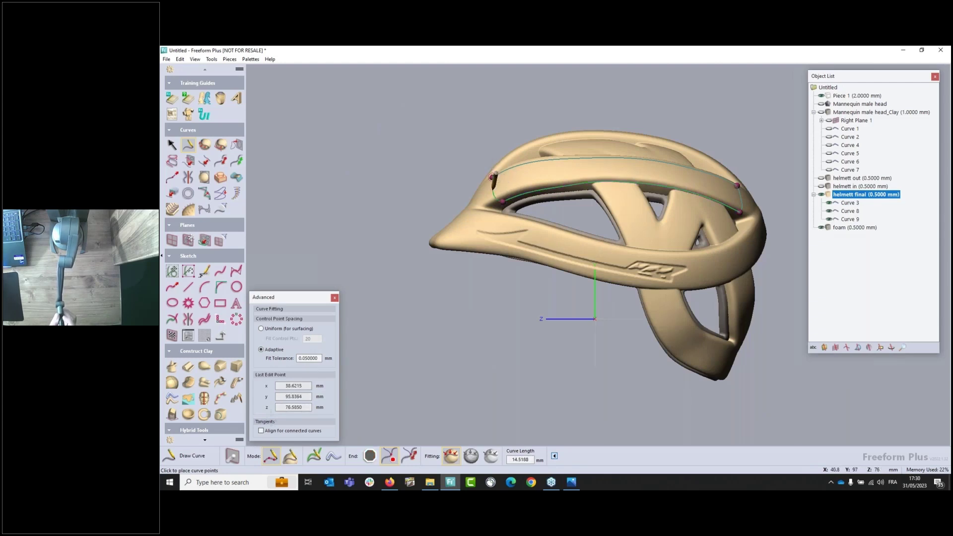
Close the side band's outline with a cross curve about 31 mm long at its front end
left_click(492, 177)
middle_click_drag(464, 166, 442, 109)
mouse_move(467, 148)
middle_mouse_down()
mouse_move(474, 219)
mouse_move(405, 256)
mouse_move(436, 273)
mouse_move(432, 240)
mouse_move(613, 228)
mouse_move(434, 251)
mouse_move(400, 271)
mouse_move(271, 268)
mouse_move(561, 250)
middle_mouse_up()
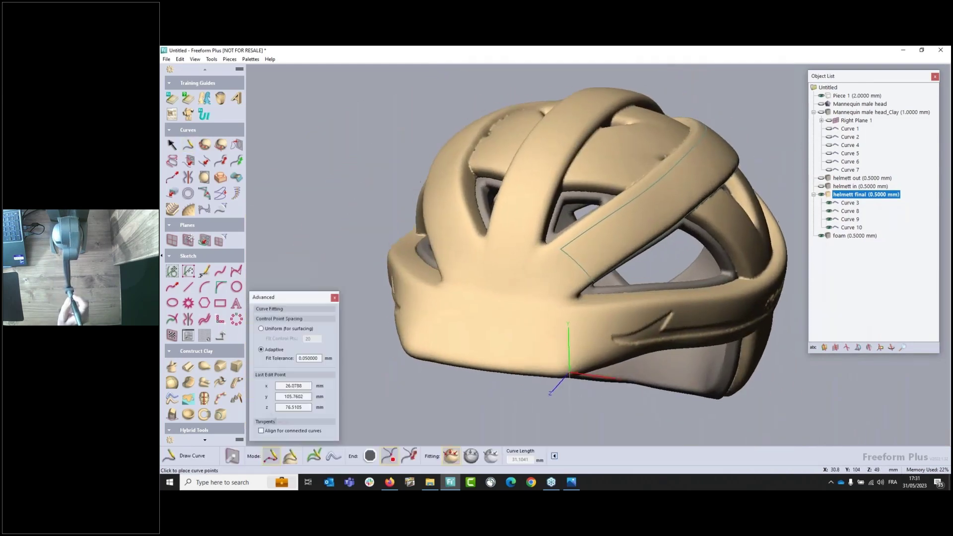
Mirror the helmett final clay with Mirror Clay, matching the mirror plane to Right Plane 1 and turning on the preview
left_click(202, 440)
left_click(202, 441)
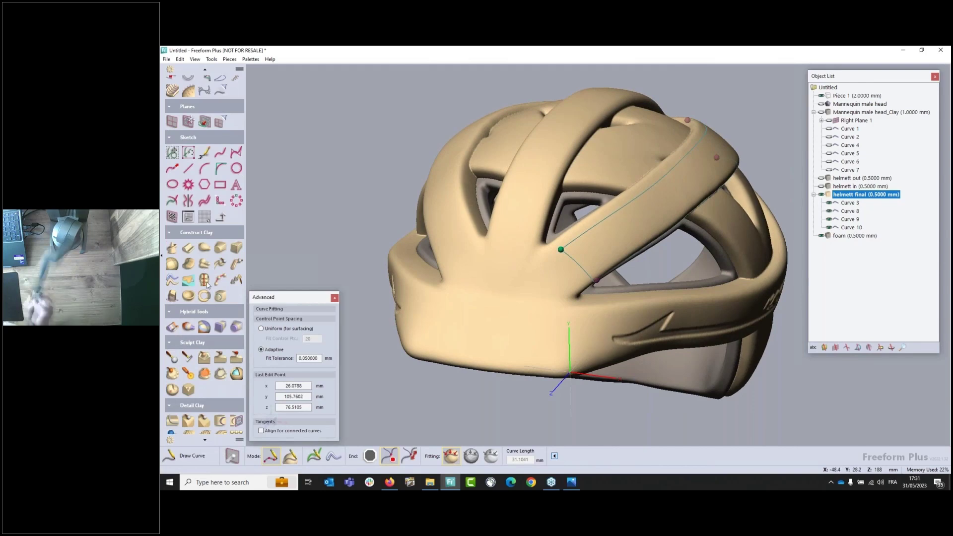
left_click(205, 280)
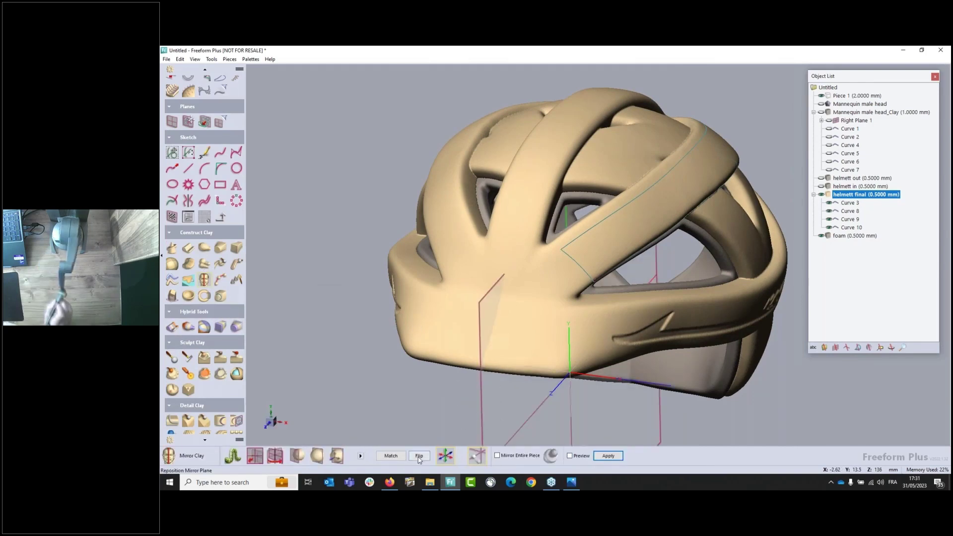
left_click(391, 456)
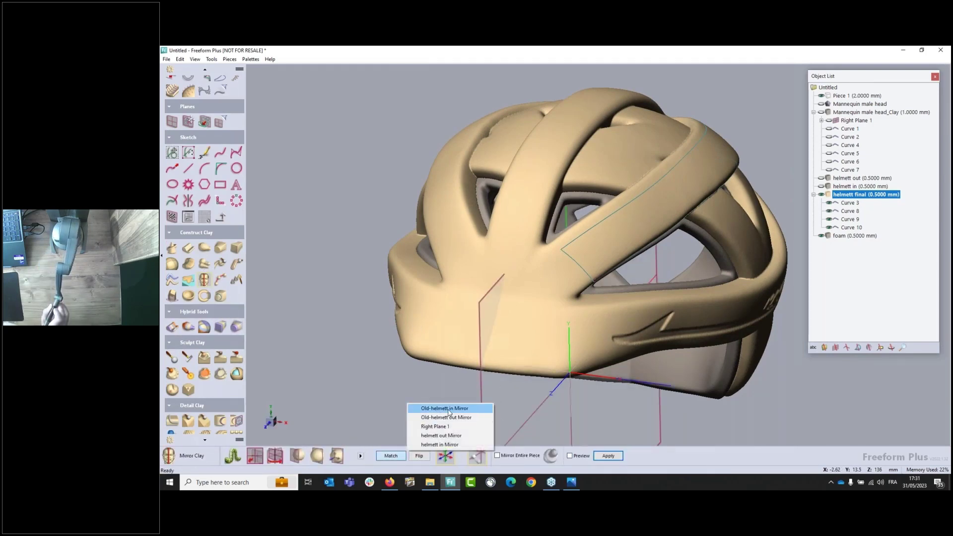
left_click(436, 427)
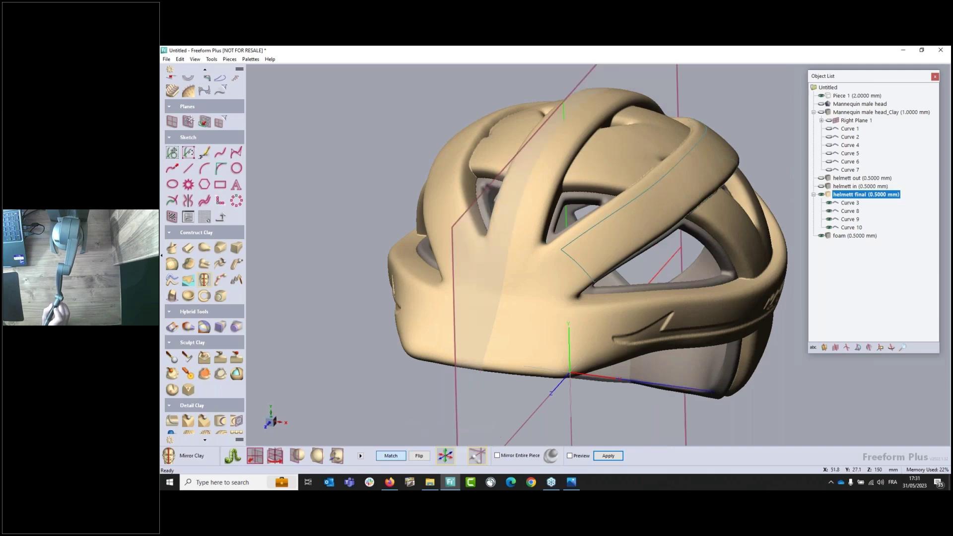
left_click(570, 456)
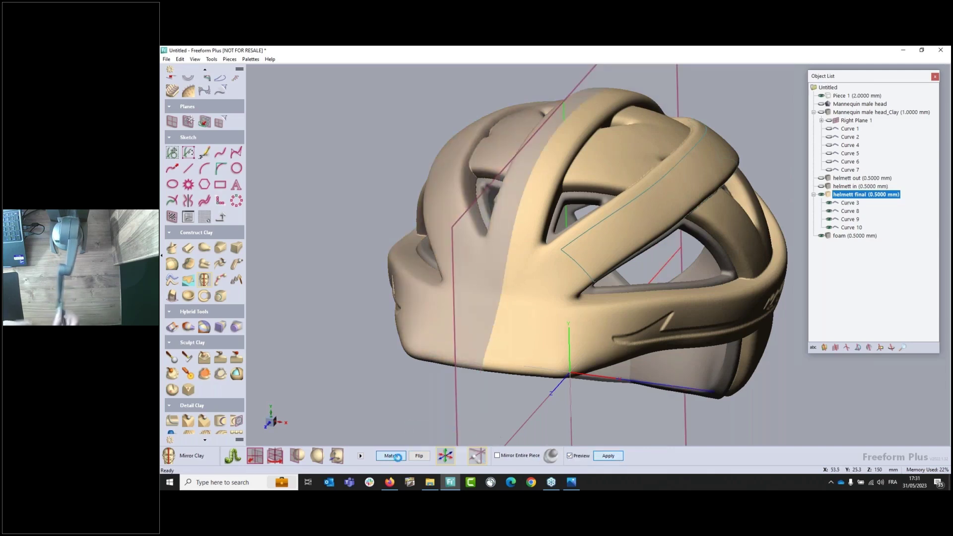
key("Return")
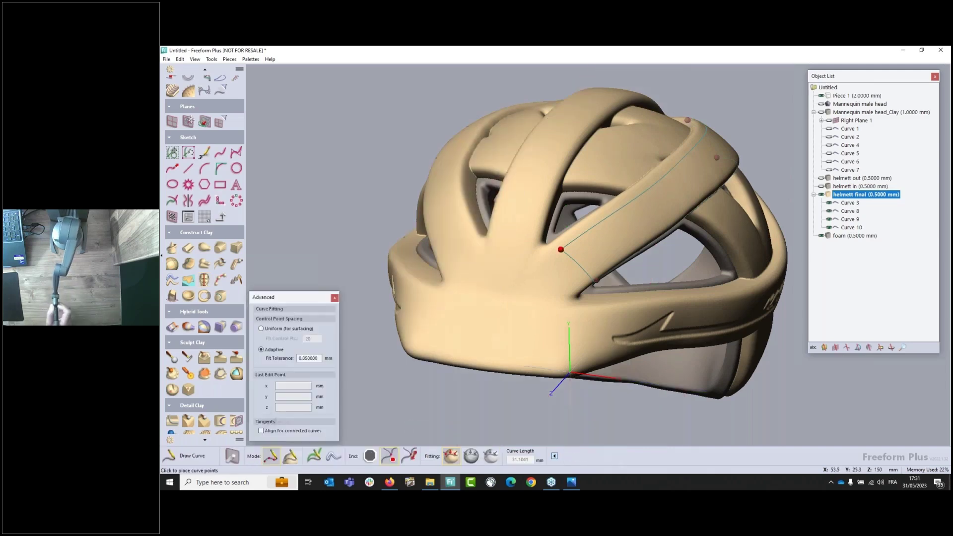
Start Shape Clay with the side band's four outline curves as the boundary, fitting sections to boundaries only
left_click(206, 441)
left_click(205, 440)
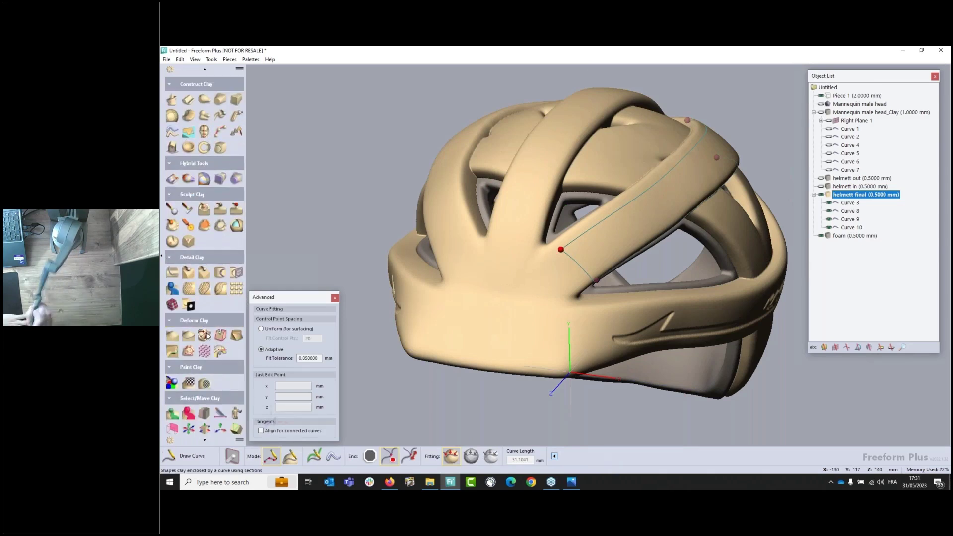
left_click(205, 336)
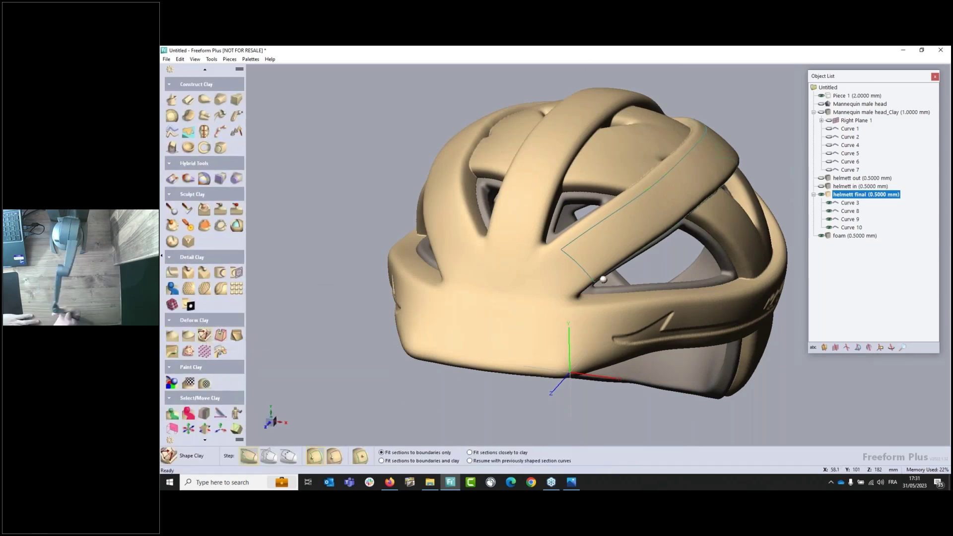
left_click(361, 456)
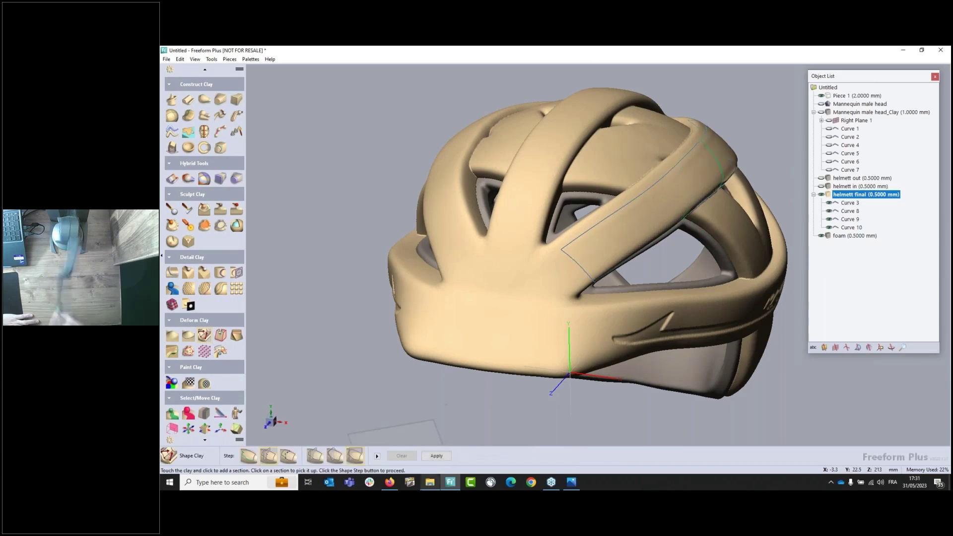
mouse_move(423, 487)
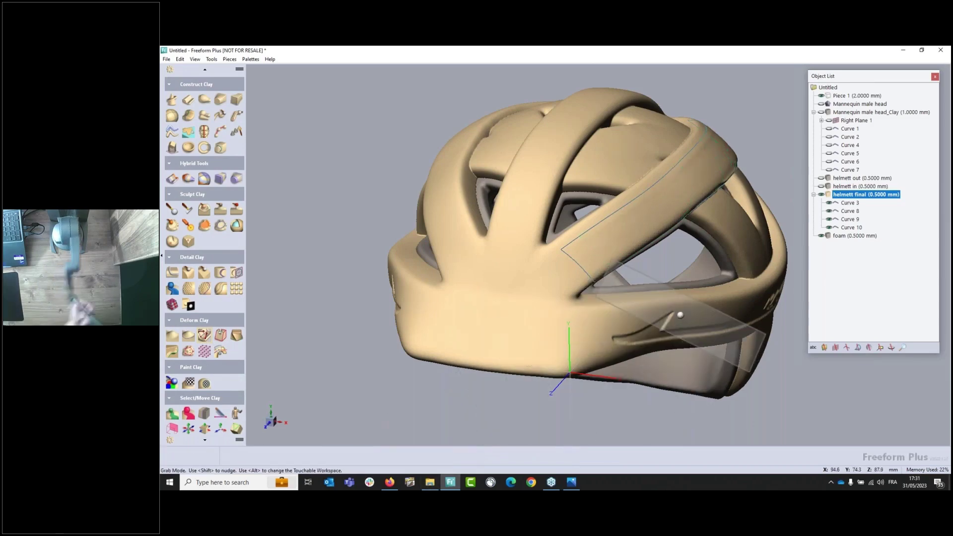
Add two cross sections to the bounded side band, one near its front end and one near its rear end
middle_click_drag(678, 315, 336, 343)
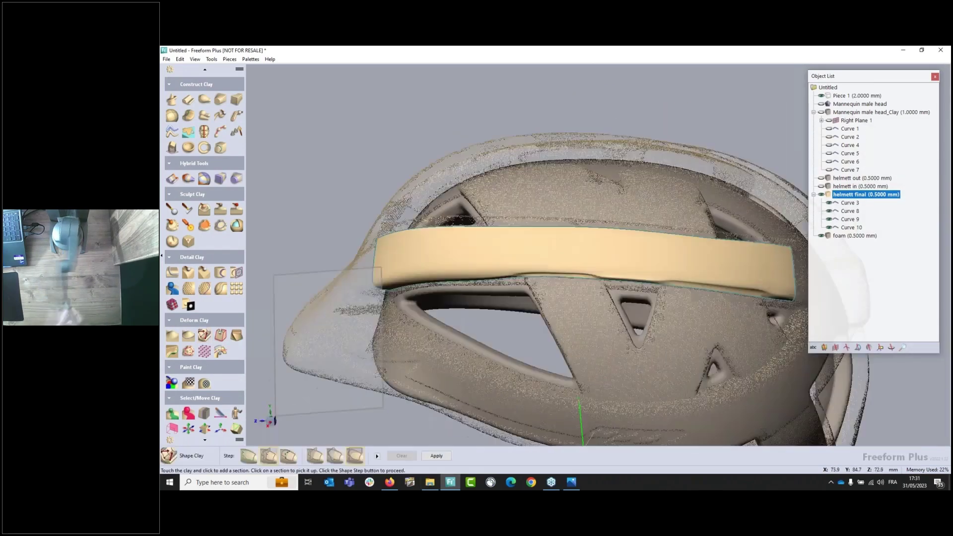
middle_click_drag(544, 311, 575, 224)
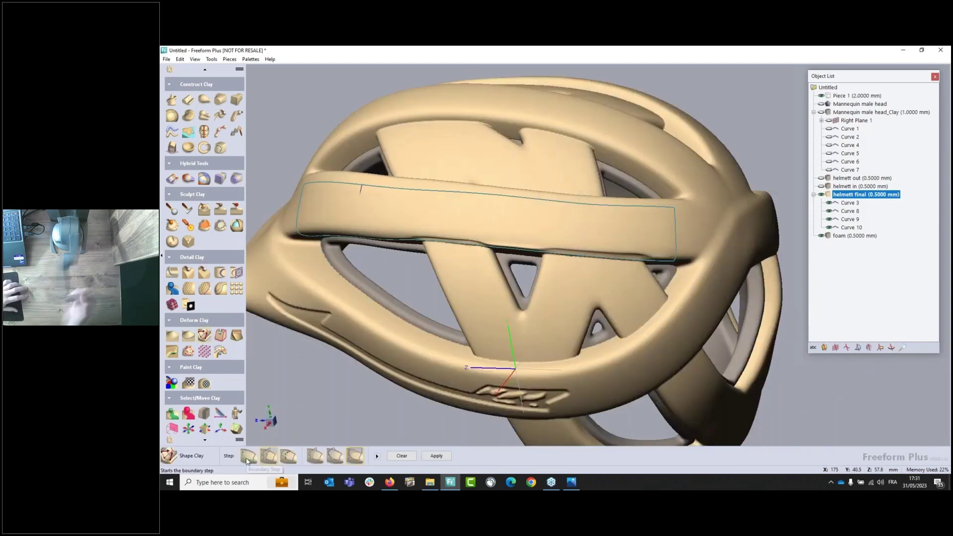
left_click(268, 460)
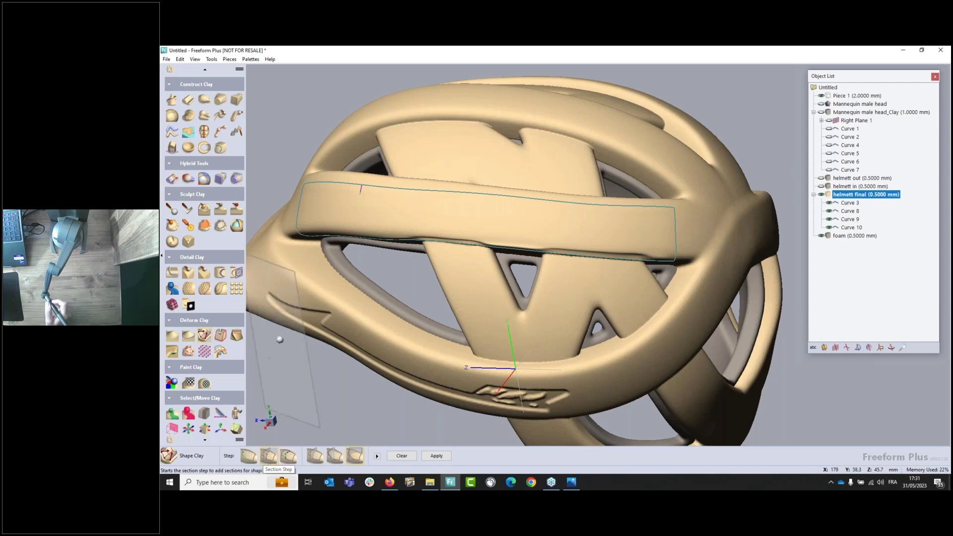
left_click(595, 219)
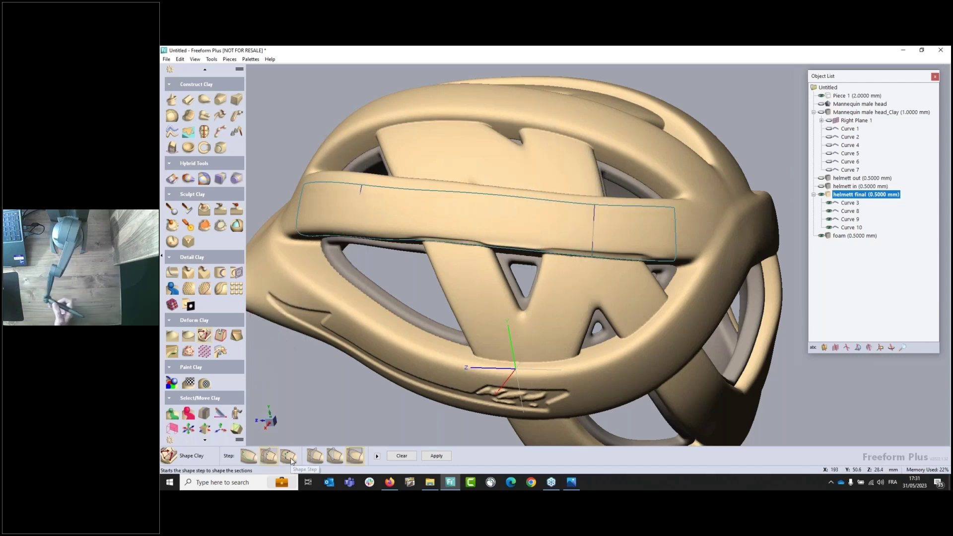
Pull the middle of the side band's rear cross section far outward into a wing and turn on the mirrored preview
left_click(290, 460)
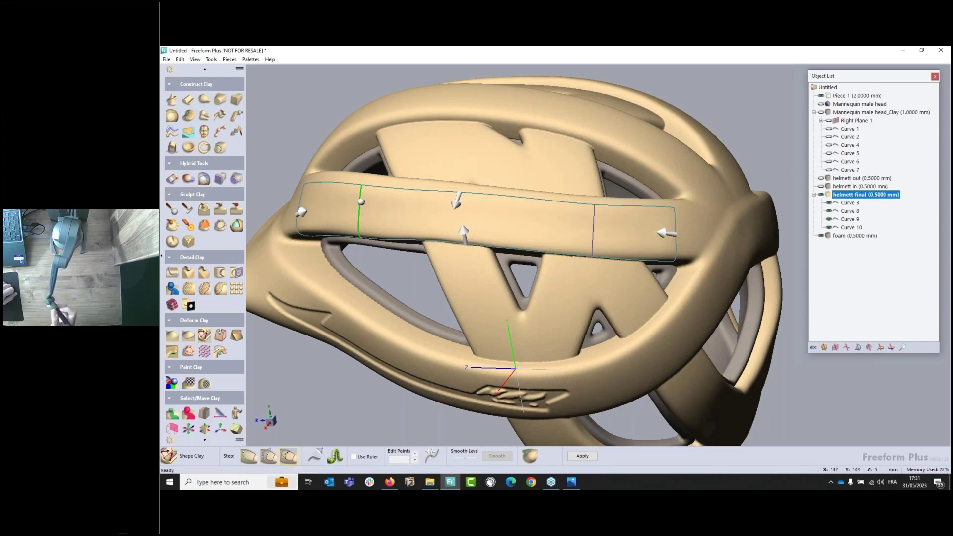
left_click(594, 229)
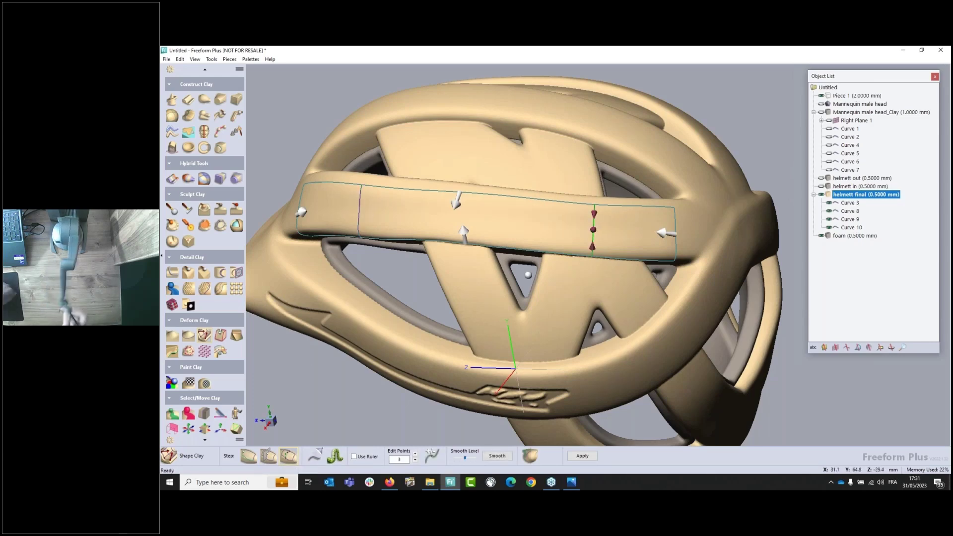
key("space")
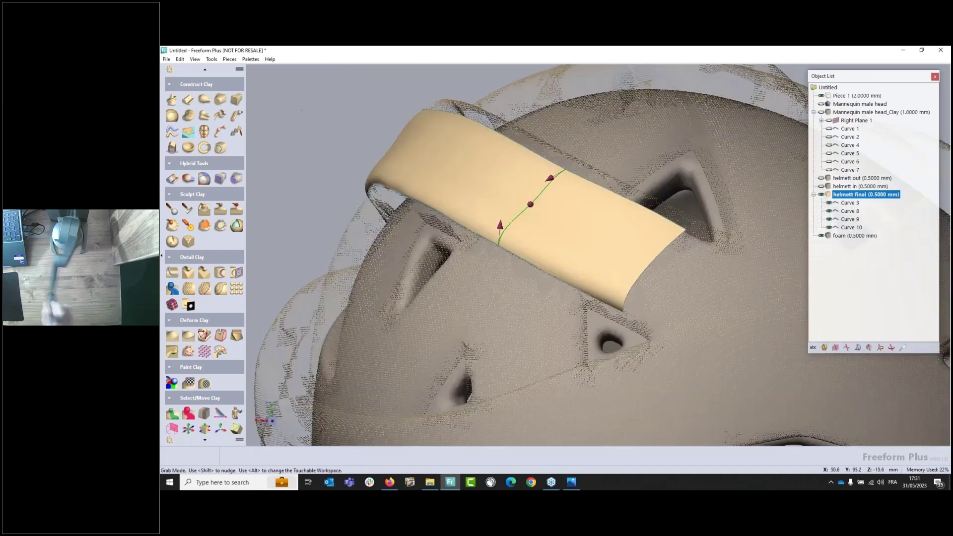
key("space")
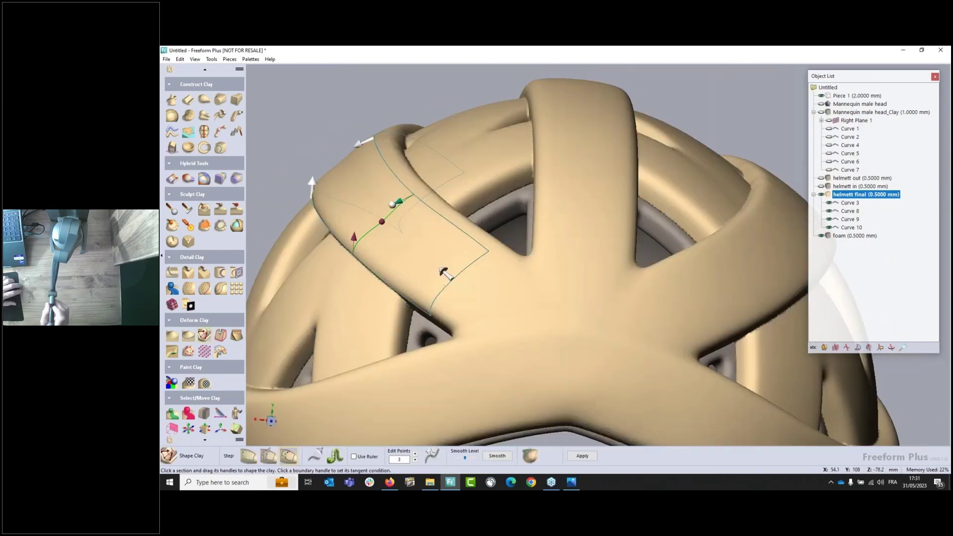
left_click_drag(359, 220, 332, 285)
key("space")
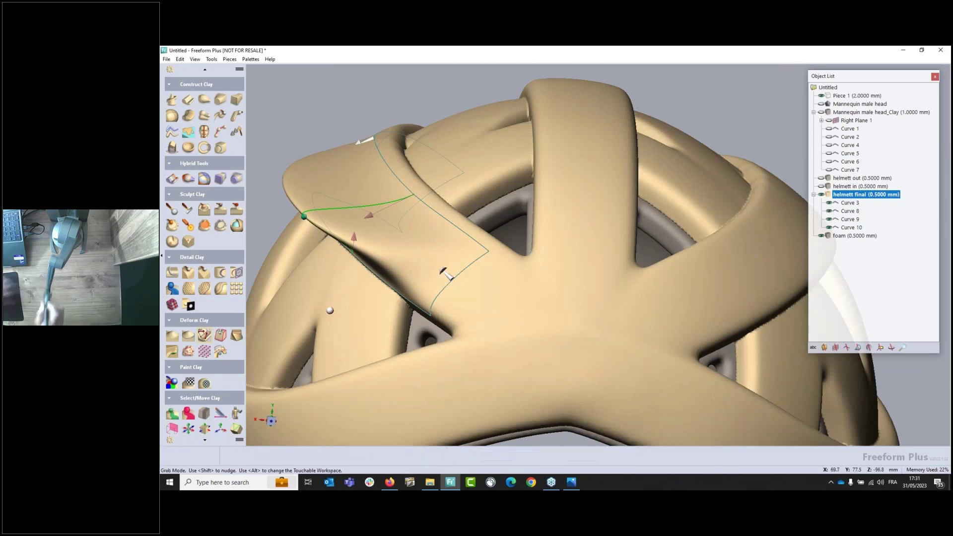
key("space")
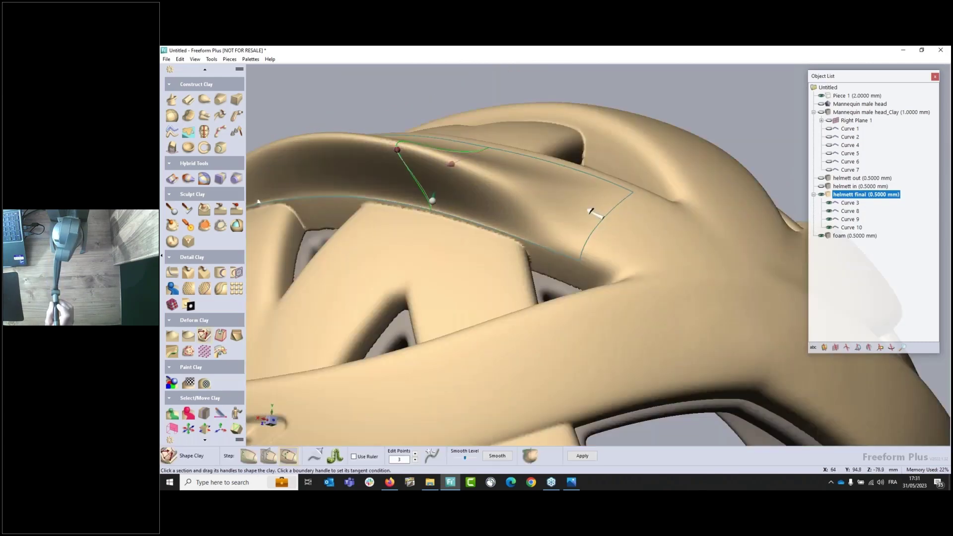
key("space")
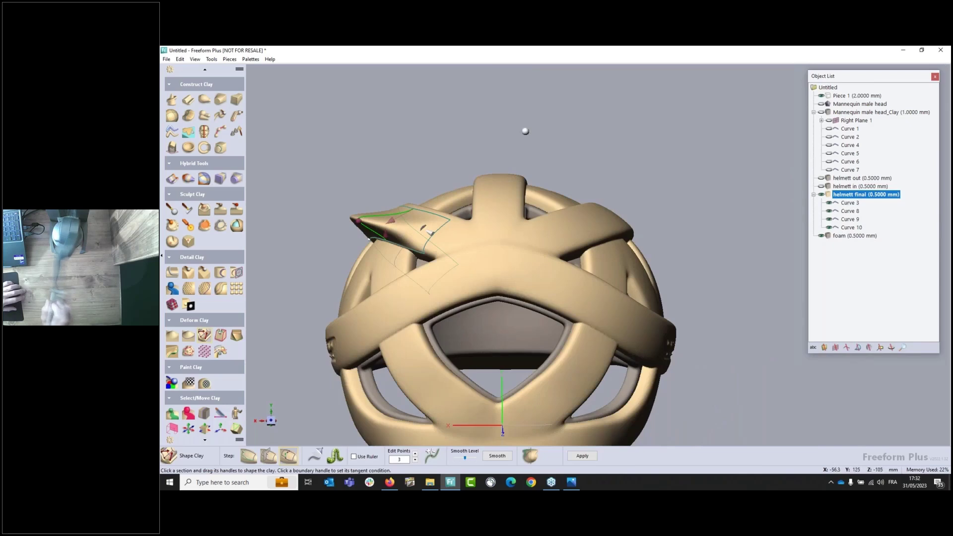
left_click(530, 456)
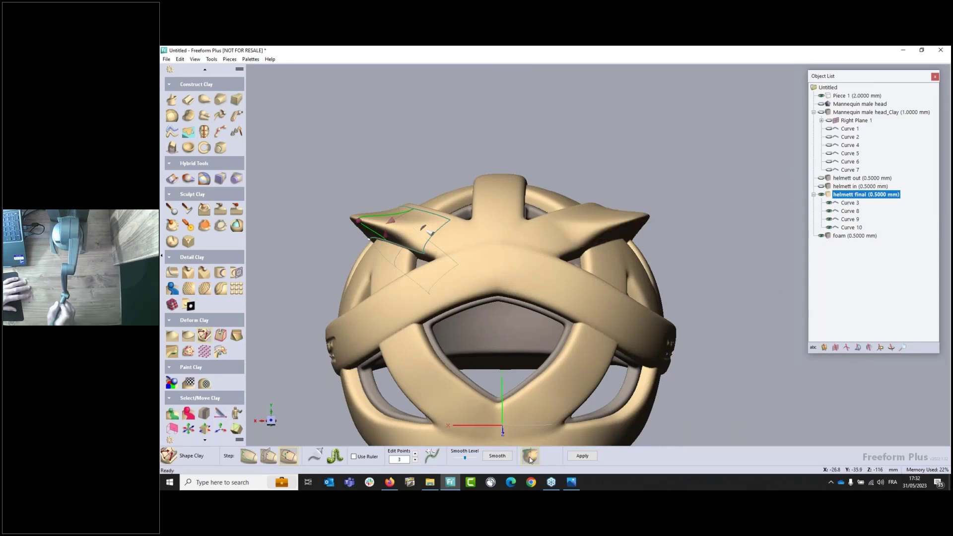
Reduce the side band's front cross section to 2 edit points and pull its lower point slightly outward
middle_click_drag(389, 284, 571, 308)
middle_click_drag(606, 256, 673, 173)
middle_click_drag(507, 256, 506, 234)
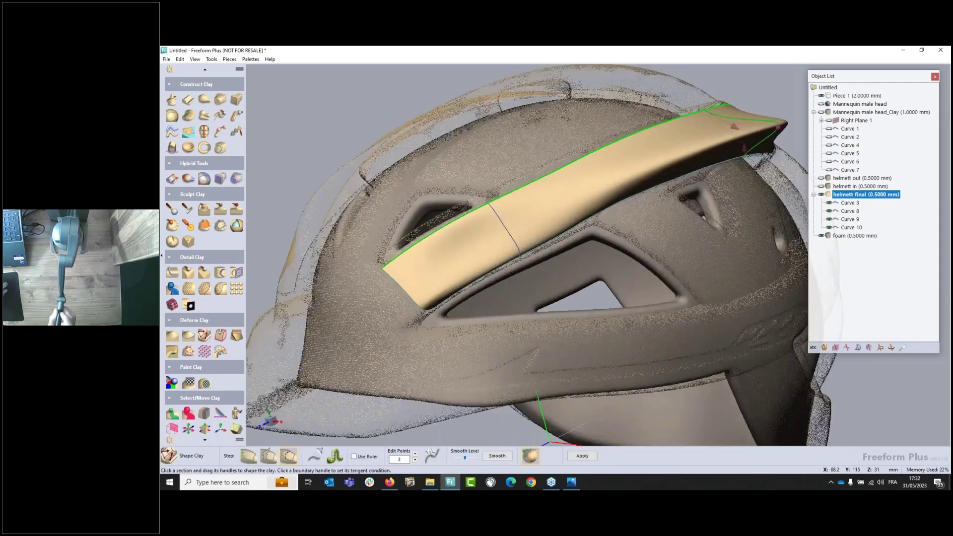
left_click(501, 224)
left_click(416, 461)
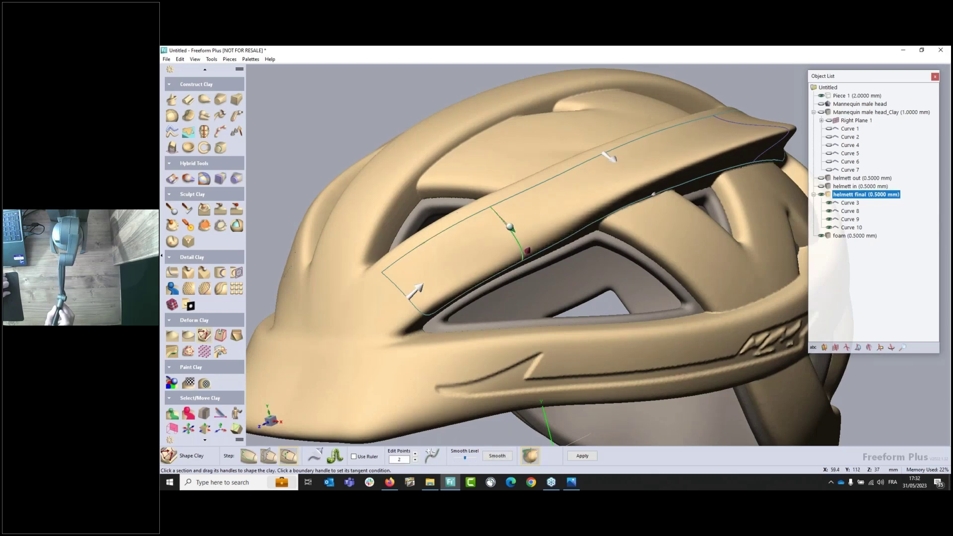
left_click_drag(527, 248, 538, 231)
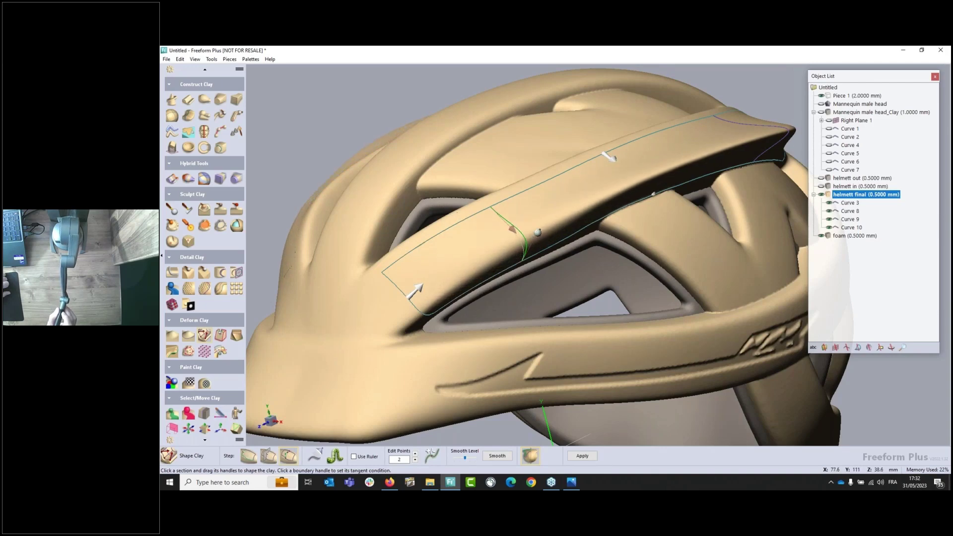
Check the reshaped side band from the front and apply the shaping to the clay
middle_click_drag(524, 332, 574, 280)
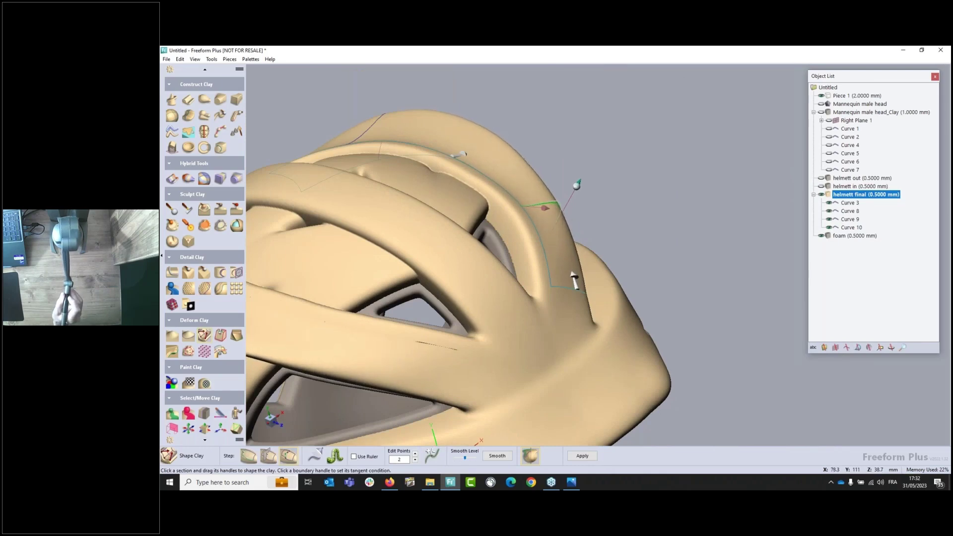
middle_click_drag(574, 281, 581, 251)
middle_click_drag(505, 219, 612, 262)
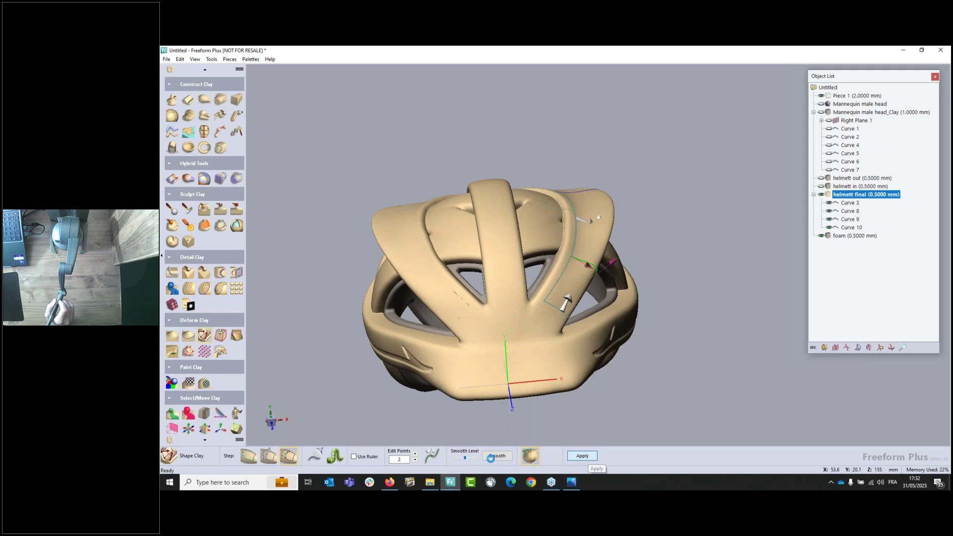
left_click(583, 456)
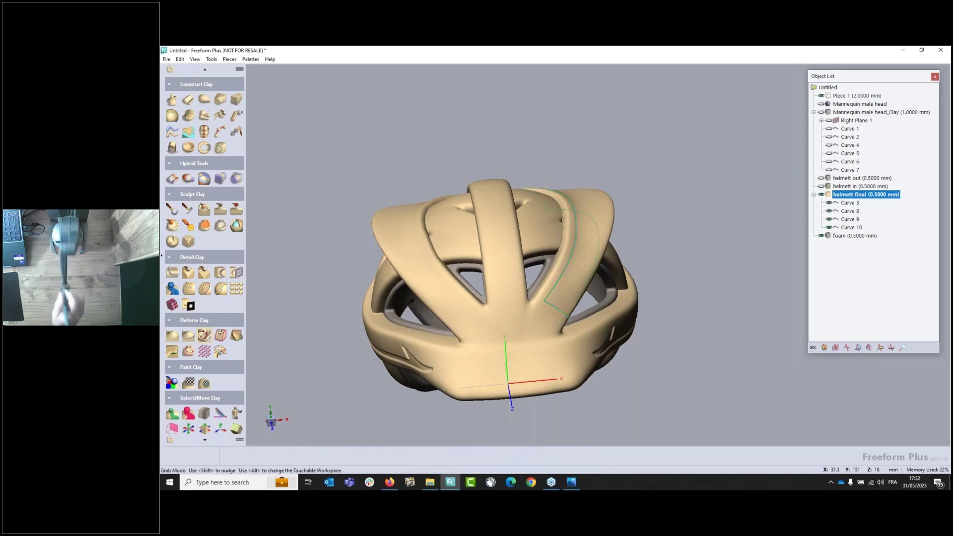
Show Right Plane 1 and draw the front part of a curve along the centreline of the helmet's top band
middle_click_drag(540, 193, 618, 180)
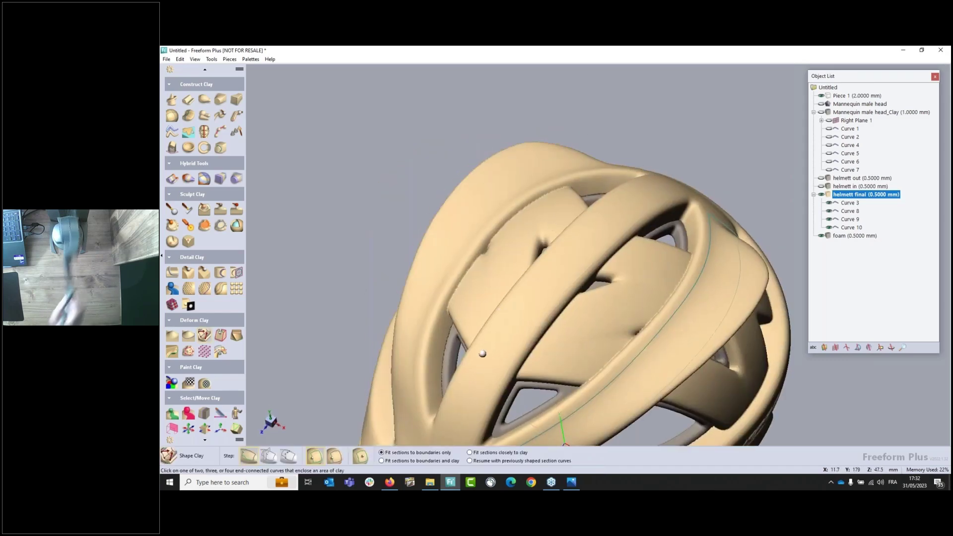
middle_click_drag(483, 353, 449, 238)
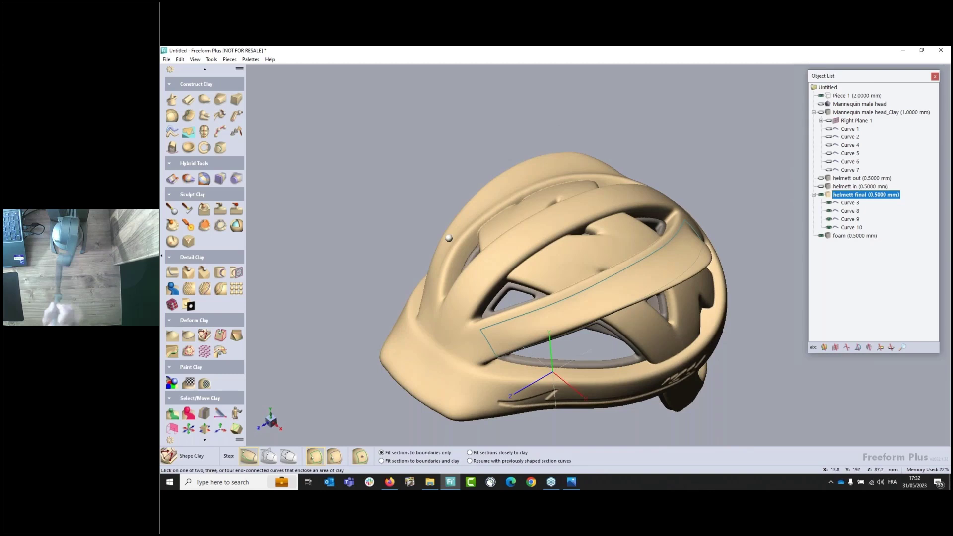
left_click(830, 121)
left_click(206, 70)
left_click(205, 70)
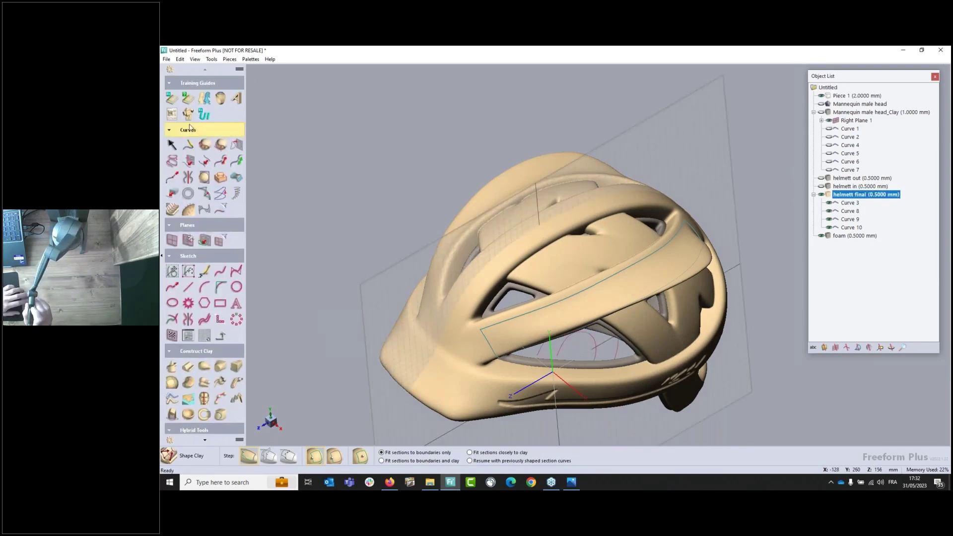
left_click(188, 145)
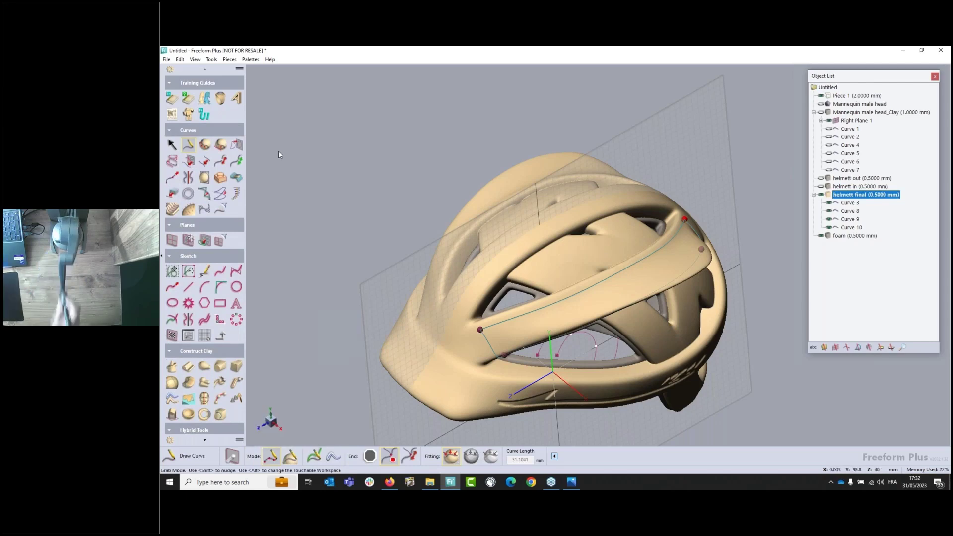
left_click(550, 338)
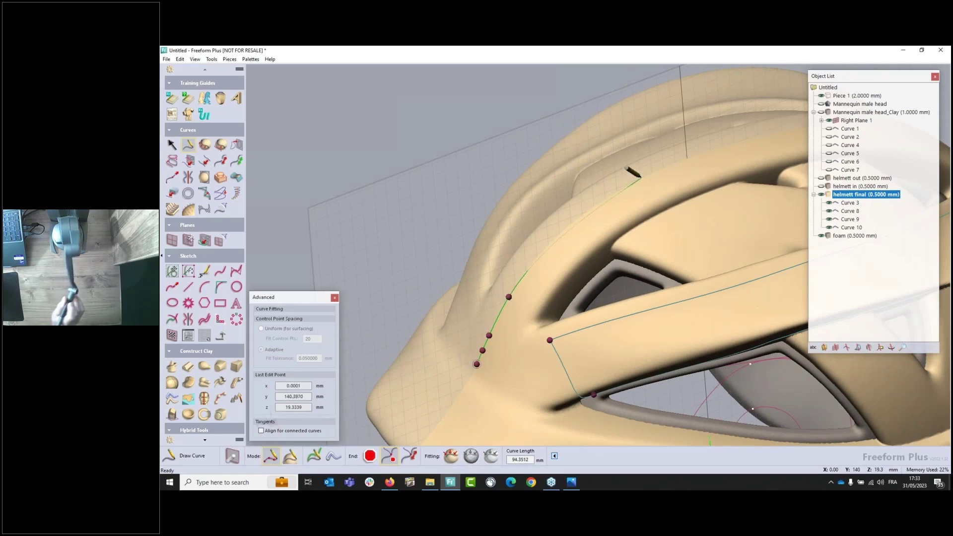
left_click(562, 230)
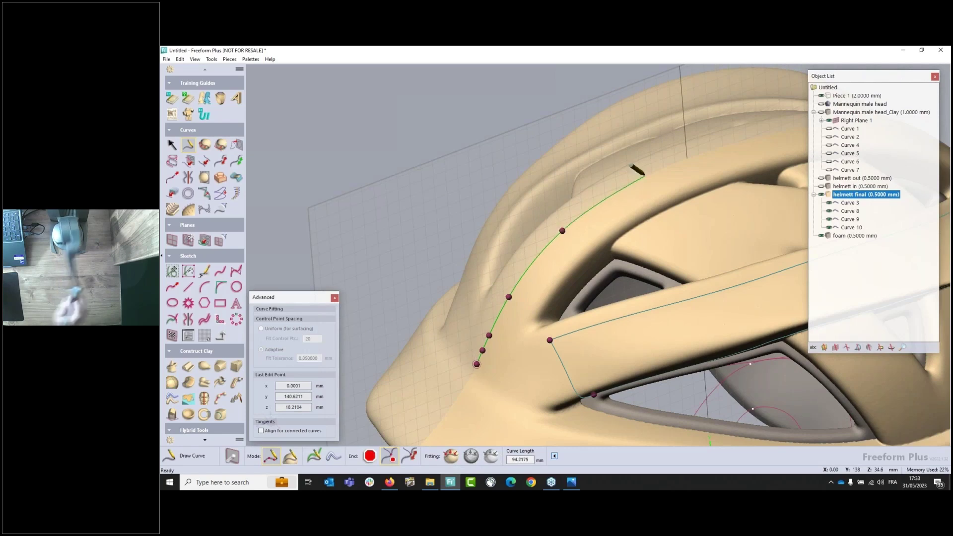
Continue the centreline curve over the top band to its rear end and finish it at about 250 mm long
middle_click_drag(721, 146, 332, 219)
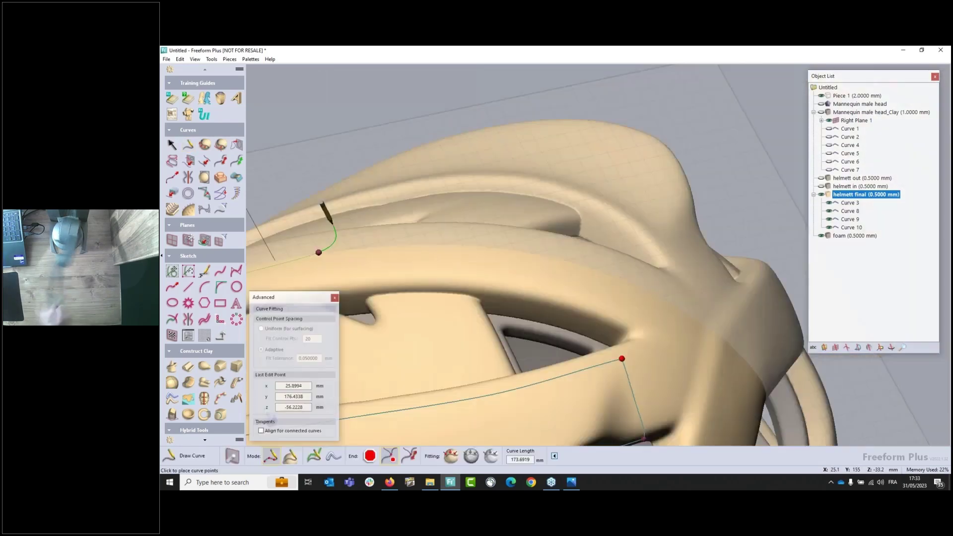
left_click(519, 251)
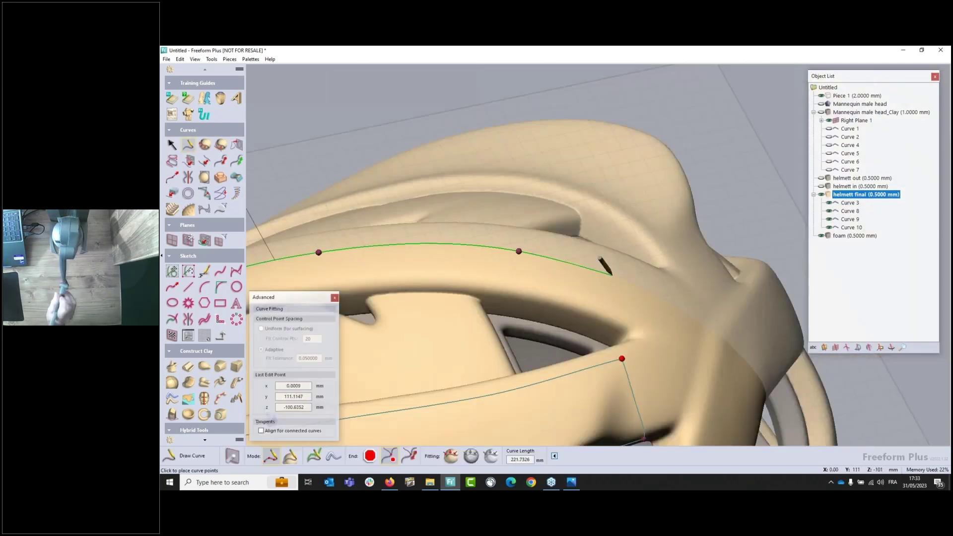
left_click(635, 285)
left_click(660, 297)
left_click(677, 307)
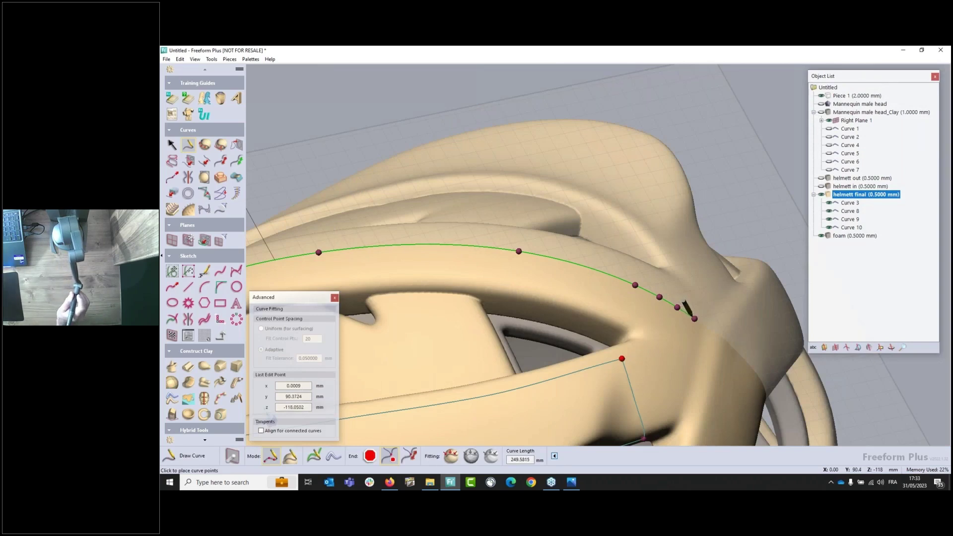
key("e")
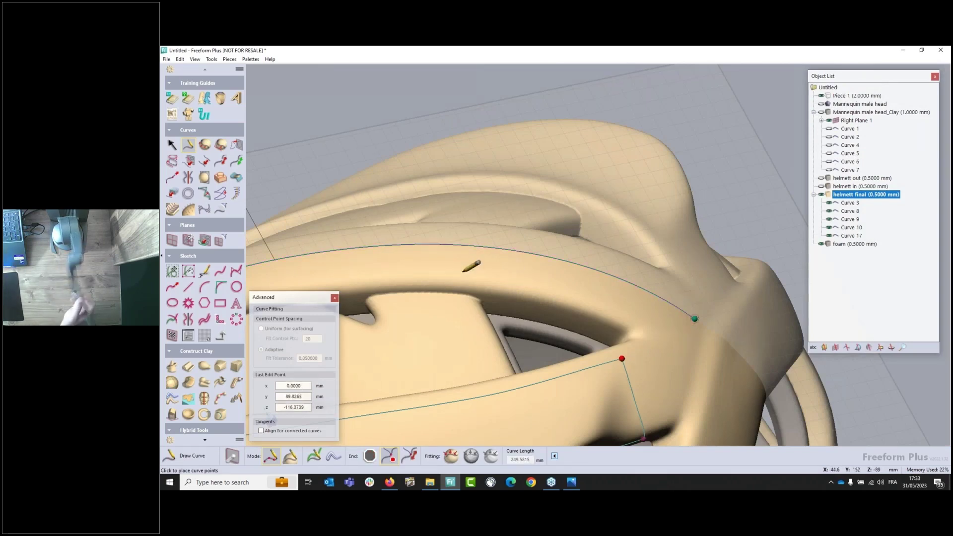
Start Tug with Curve on the helmett final clay and pick the centreline curve of the top band
left_click(199, 440)
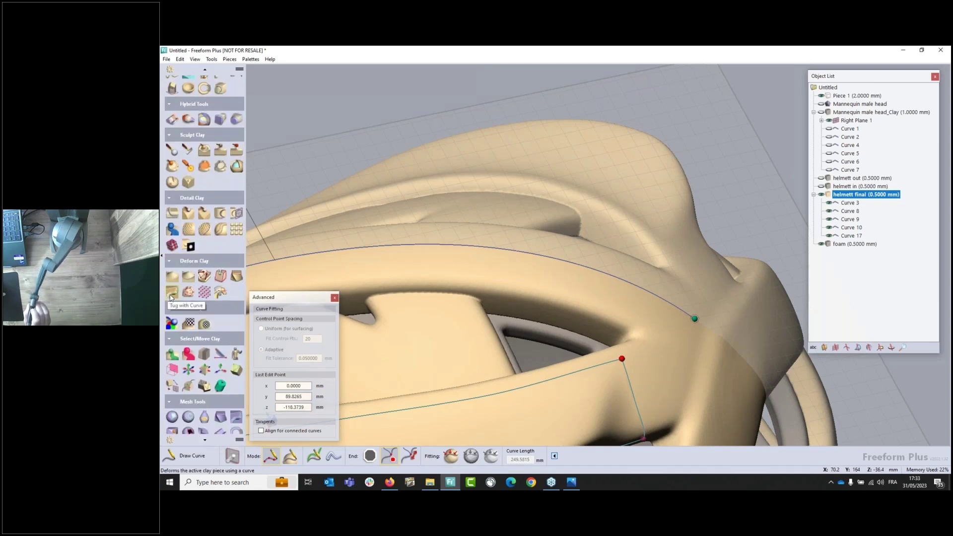
left_click(171, 297)
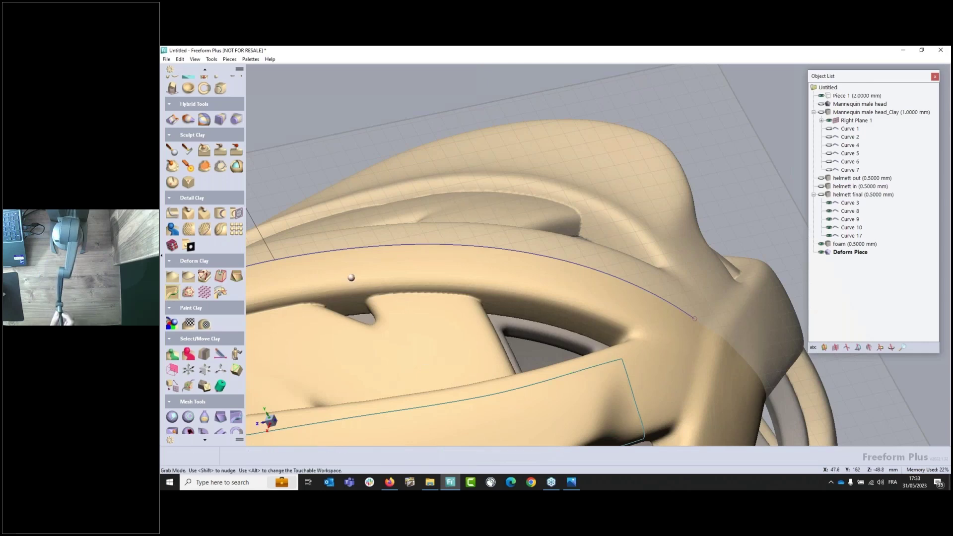
middle_click_drag(351, 279, 587, 240)
left_click(587, 243)
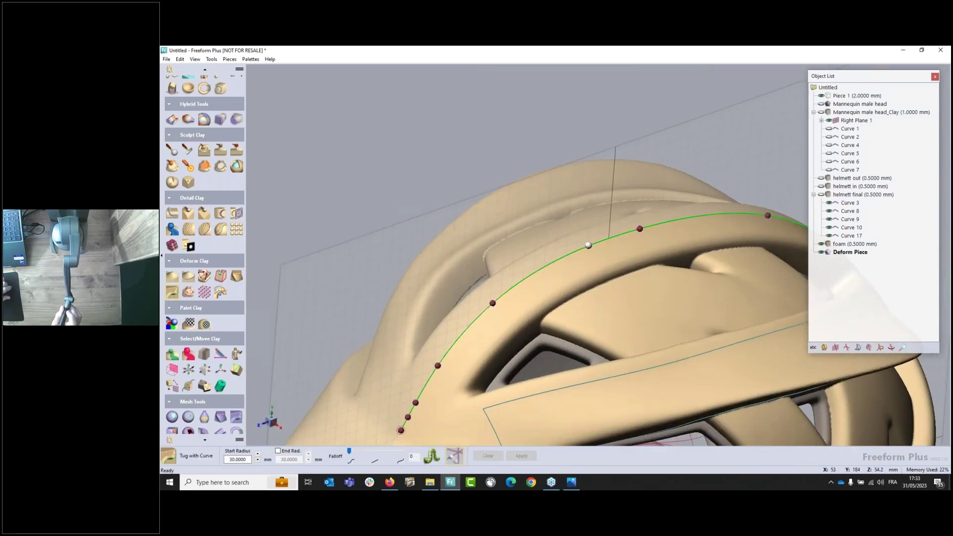
Raise the centreline curve's edit point at the crown, using a 15 mm start radius for the tug
left_click(247, 460)
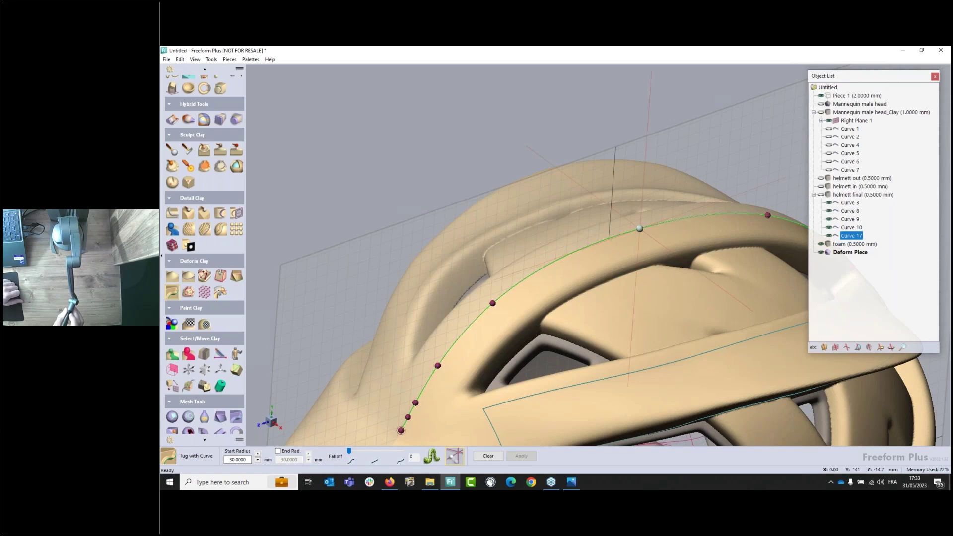
left_click_drag(639, 229, 642, 202)
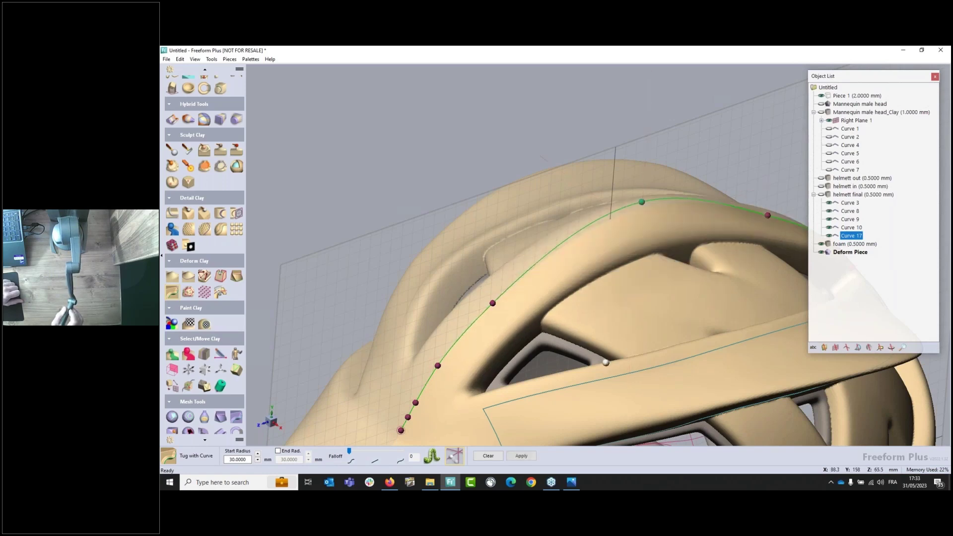
middle_click_drag(587, 333, 609, 227)
left_click_drag(679, 165, 689, 147)
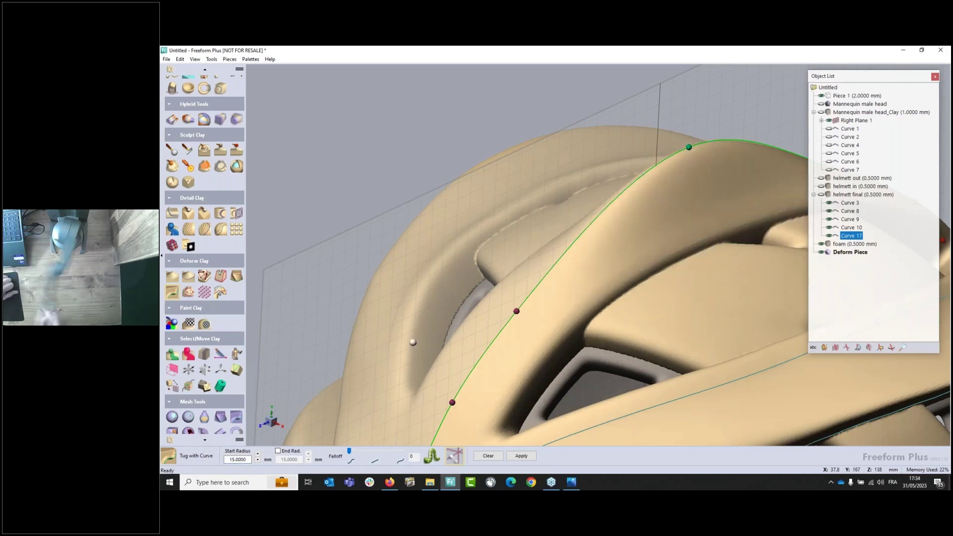
Set the tug's falloff to 45 and pull the centreline curve's next edit point behind the crown upward and backward into a fin
middle_click_drag(583, 256, 443, 203)
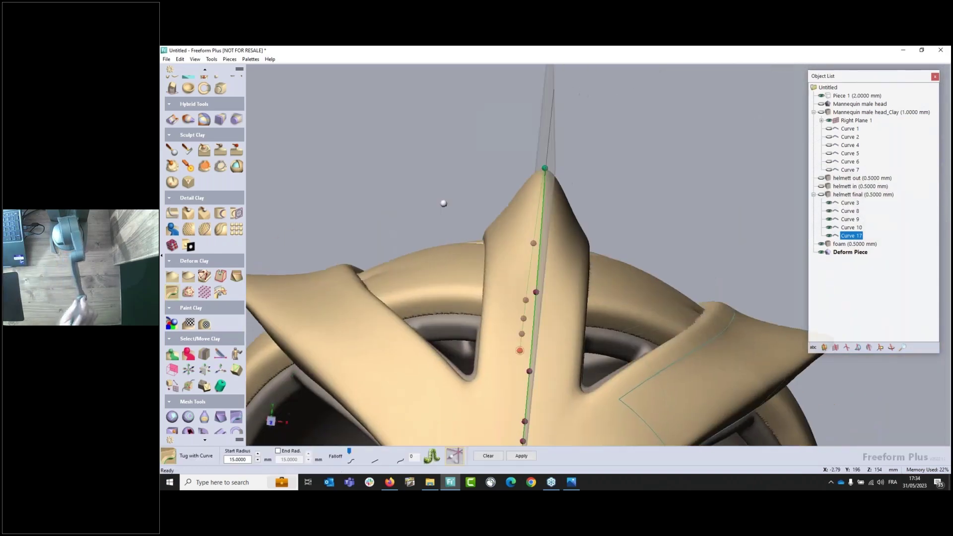
left_click(372, 458)
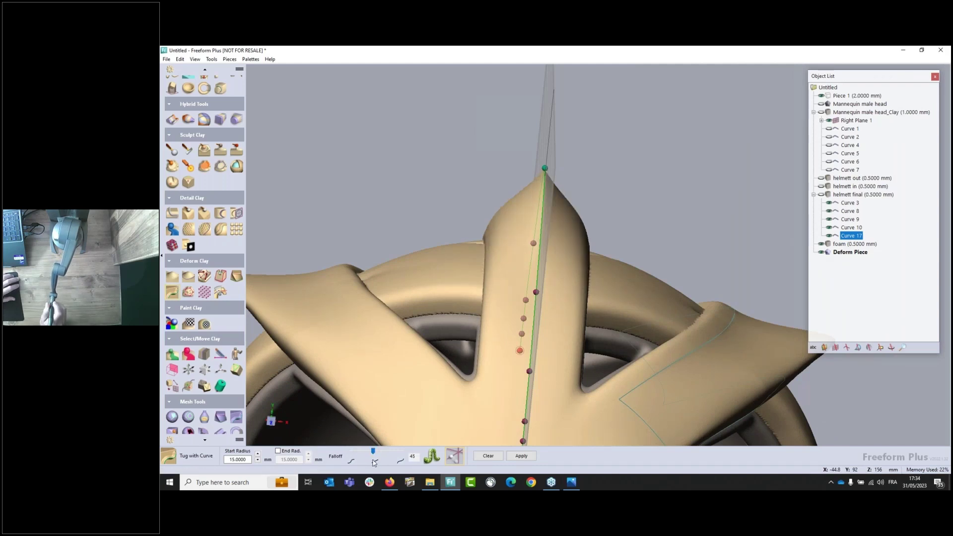
middle_click_drag(636, 273, 490, 273)
left_click_drag(491, 273, 493, 240)
middle_click_drag(594, 255, 258, 266)
middle_click_drag(584, 287, 573, 283)
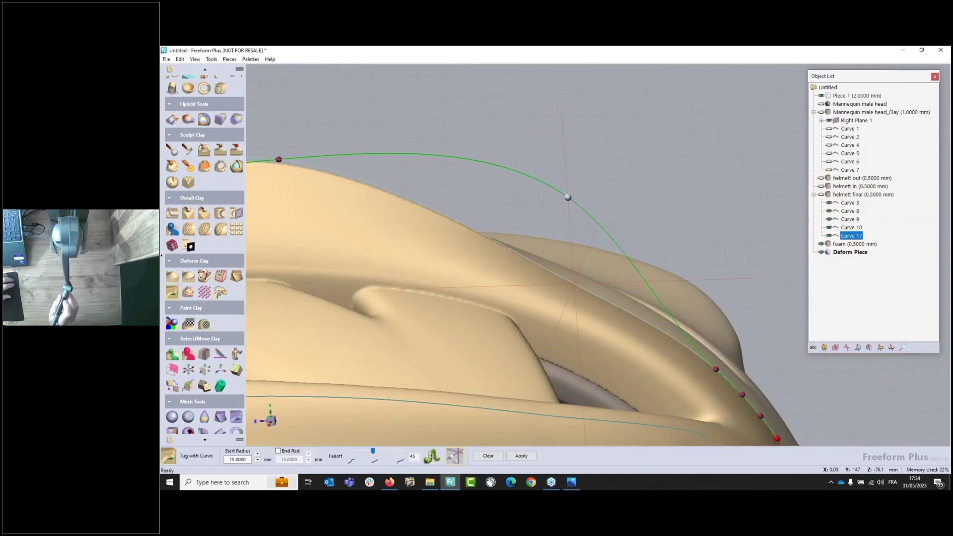
left_click(568, 197)
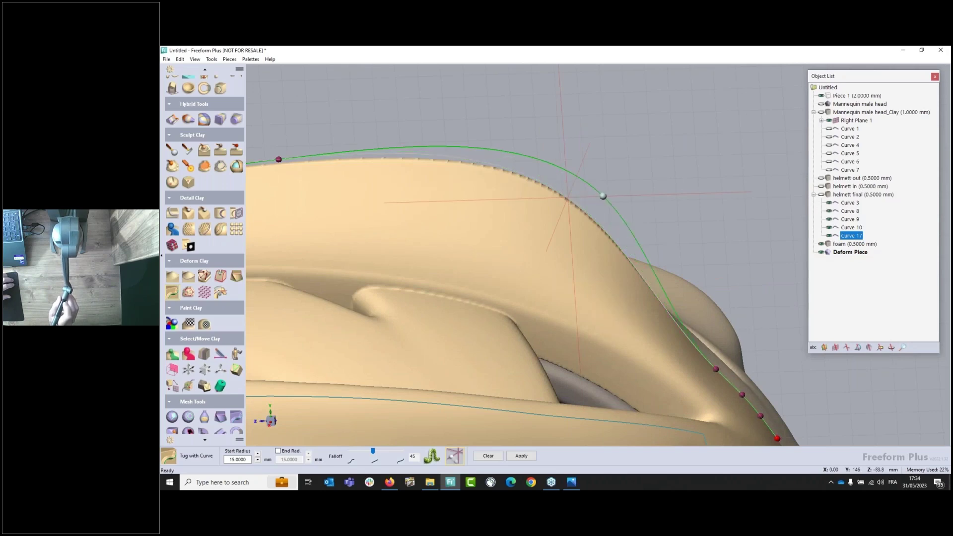
left_click(603, 195)
middle_click_drag(521, 301, 617, 160)
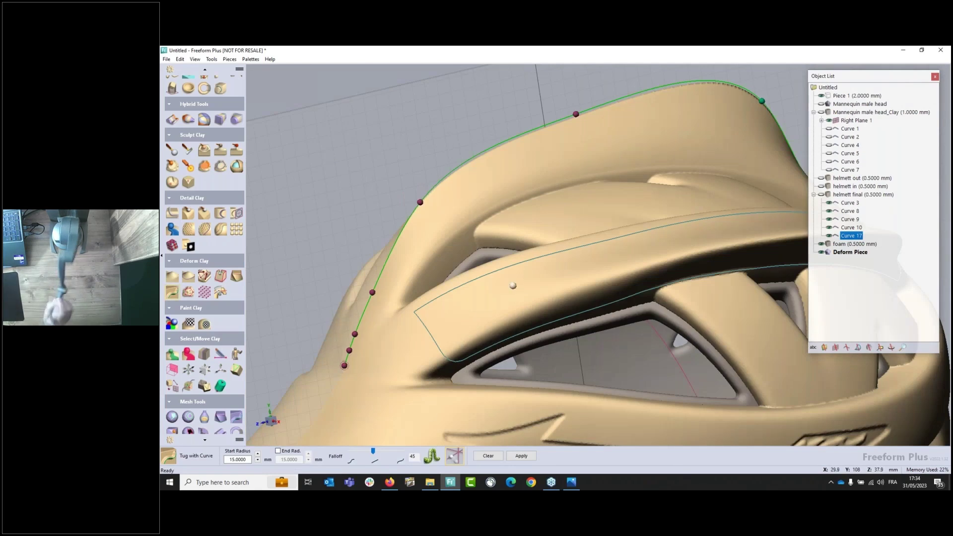
Set the tug's falloff to 41 with a 15 mm start radius and apply the curve-driven fin deformation to the helmet
middle_click_drag(513, 285, 564, 325)
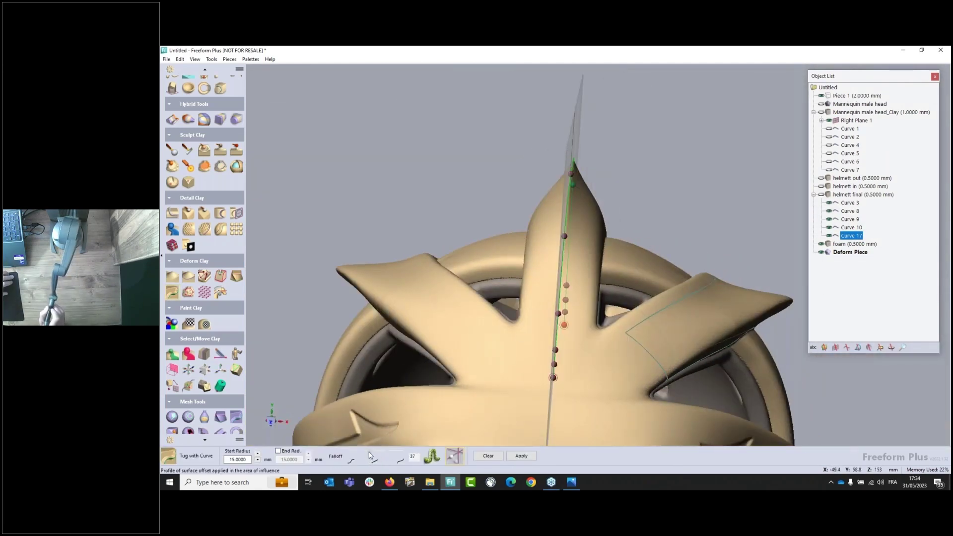
left_click_drag(363, 452, 363, 452)
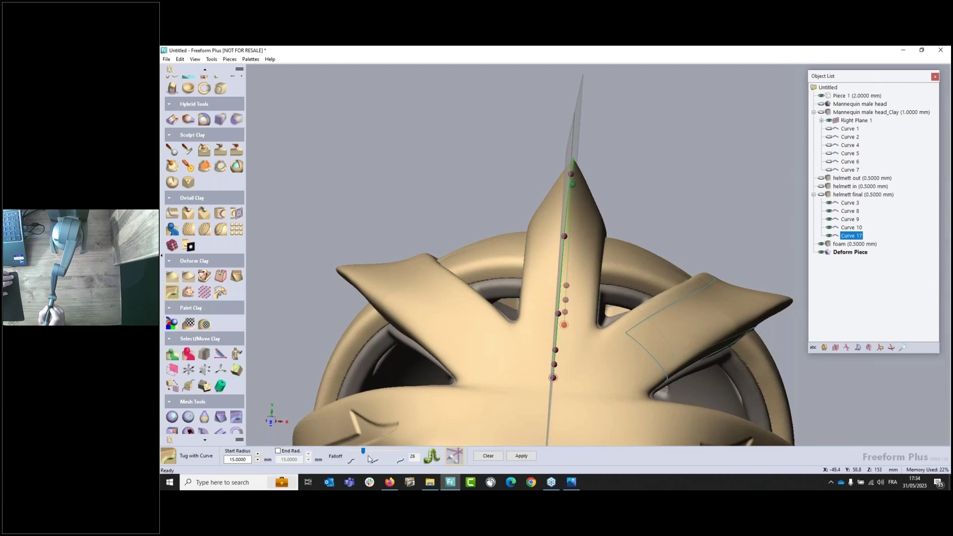
middle_click_drag(607, 279, 543, 249)
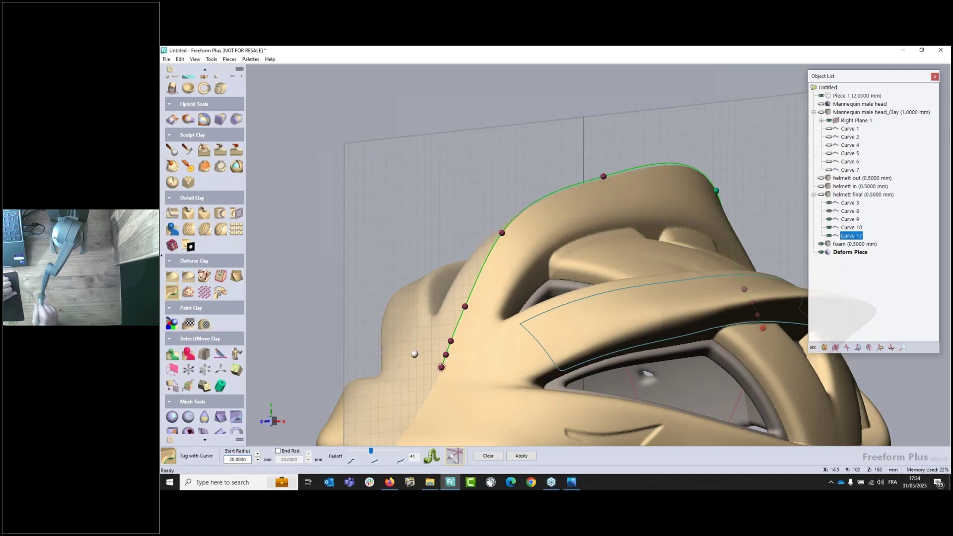
key("space")
middle_click_drag(582, 386, 633, 310)
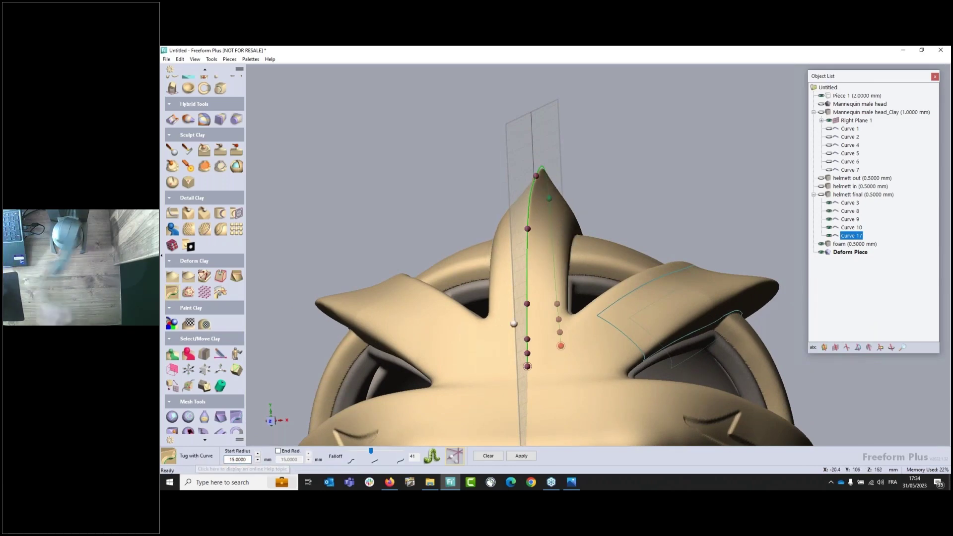
middle_click_drag(561, 298, 357, 289)
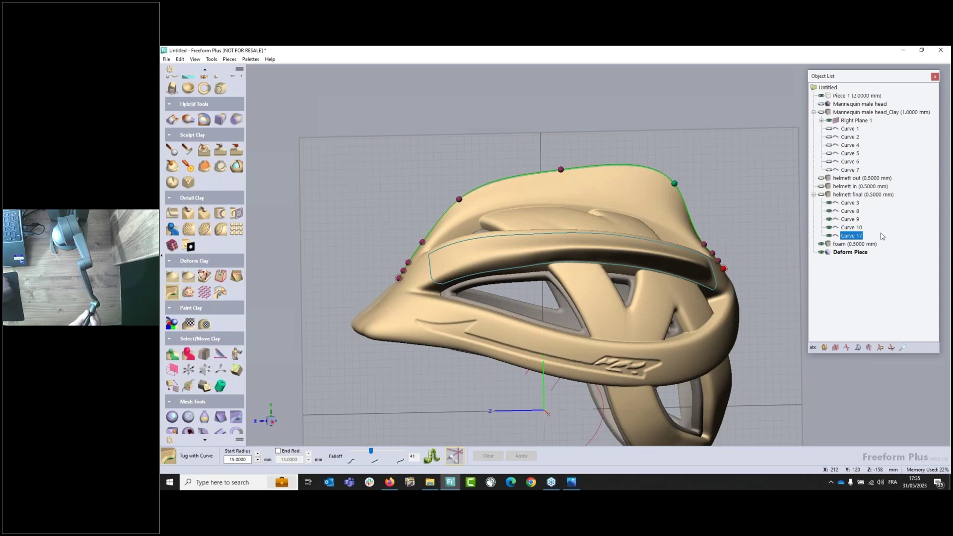
key("Escape")
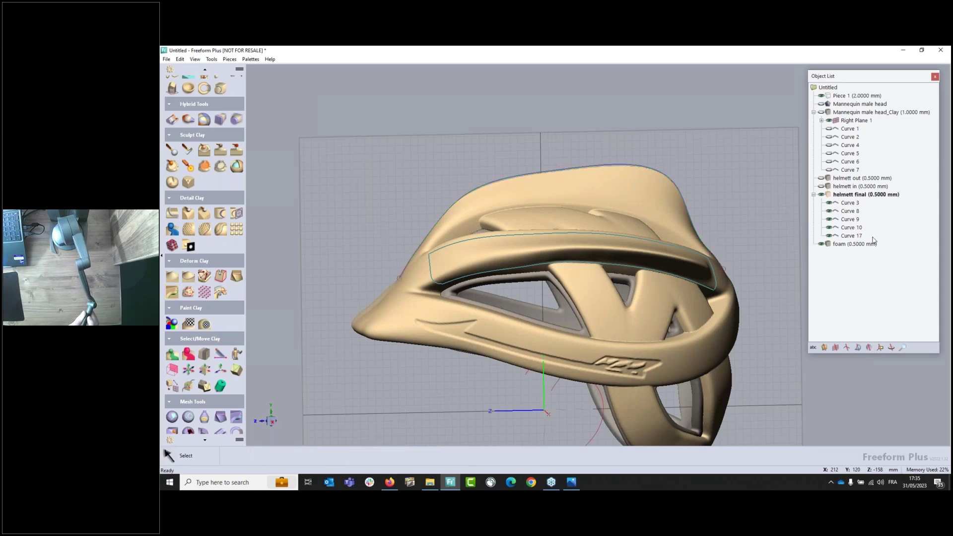
Hide all curves of the helmett final piece and the Right Plane
double_click(834, 207)
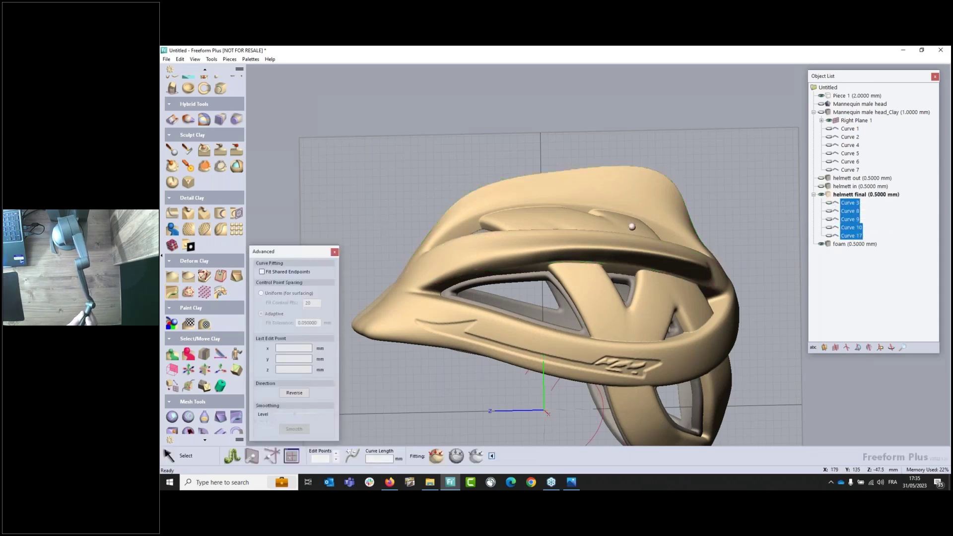
middle_click_drag(612, 220, 758, 246)
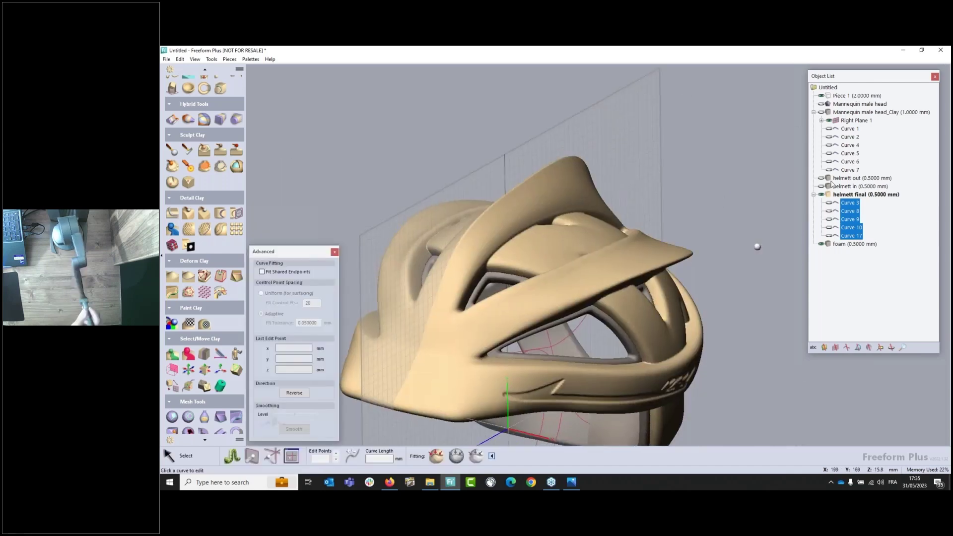
left_click(830, 120)
middle_click_drag(586, 264, 677, 270)
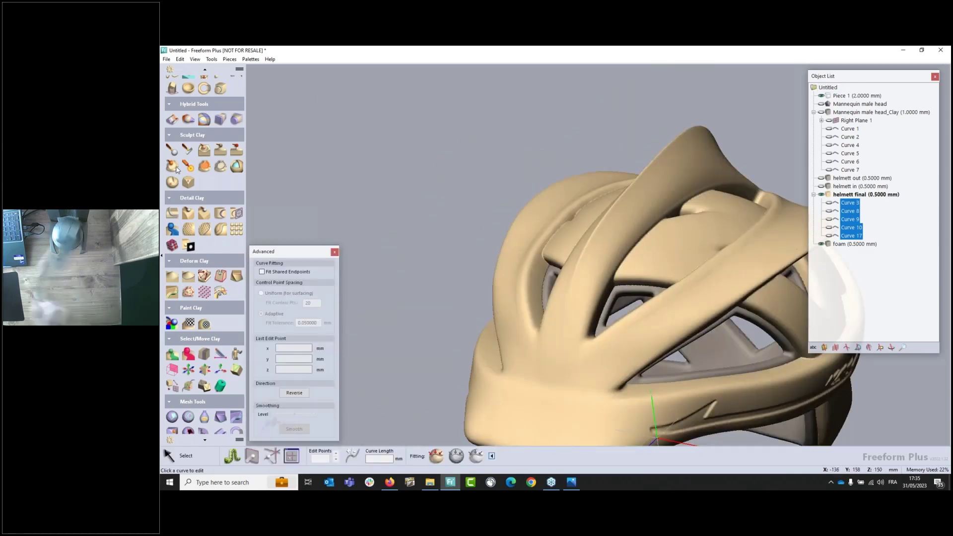
Start Smooth Area with a 14 mm brush and mask a strip along the front part of one side band
left_click(209, 169)
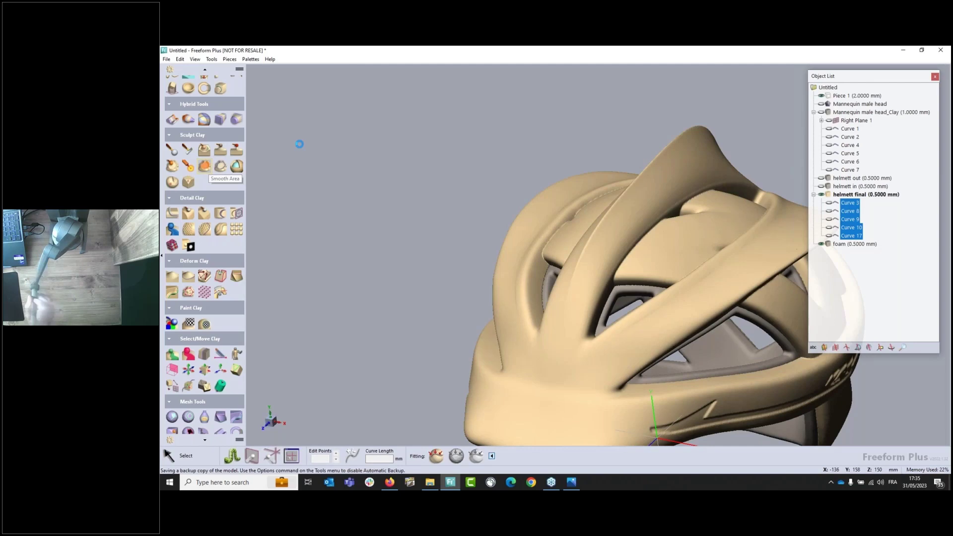
middle_click_drag(638, 263, 685, 166)
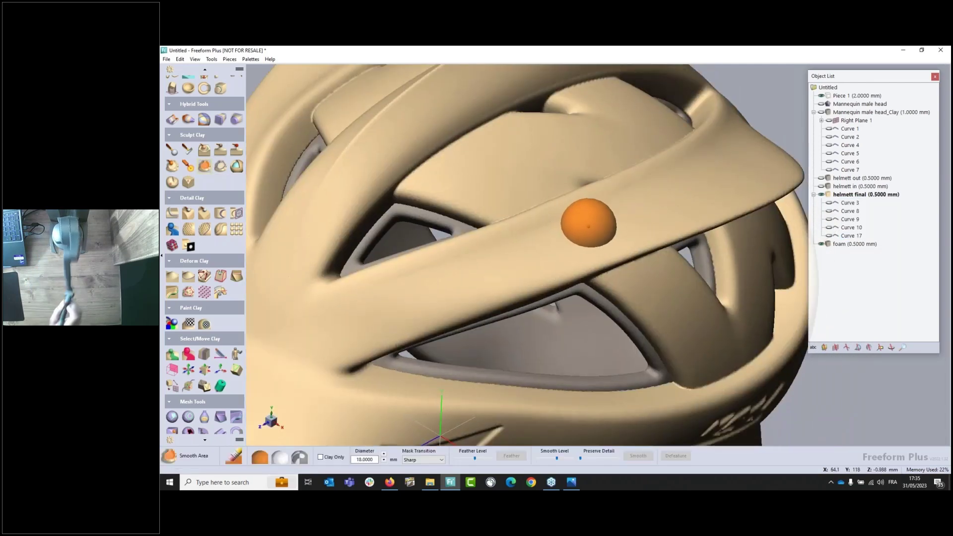
key("minus")
key("minus")
key("minus")
key("minus")
left_click_drag(617, 204, 320, 329)
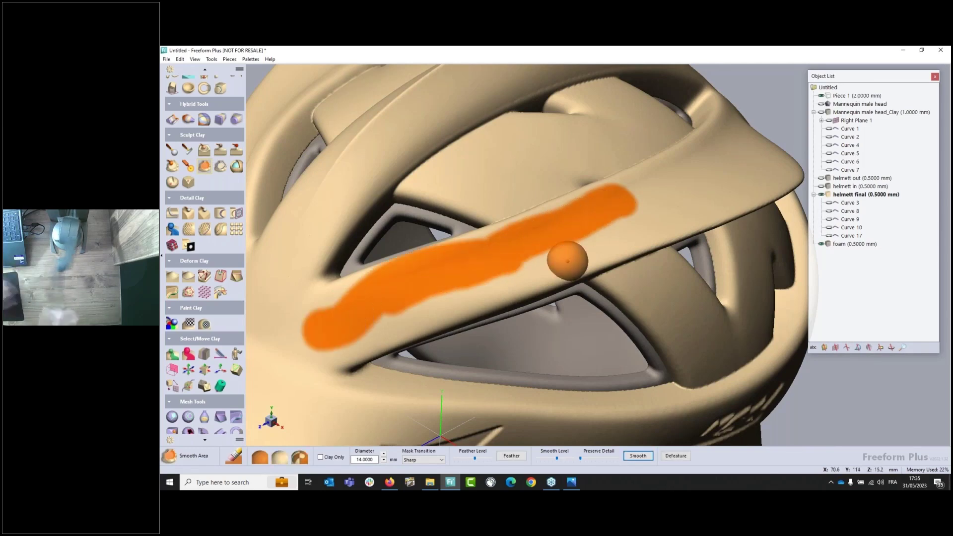
Extend the smoothing mask over the rear end of the same side band and join it to the front strip
mouse_move(704, 218)
middle_mouse_down()
mouse_move(640, 206)
mouse_move(353, 288)
middle_mouse_up()
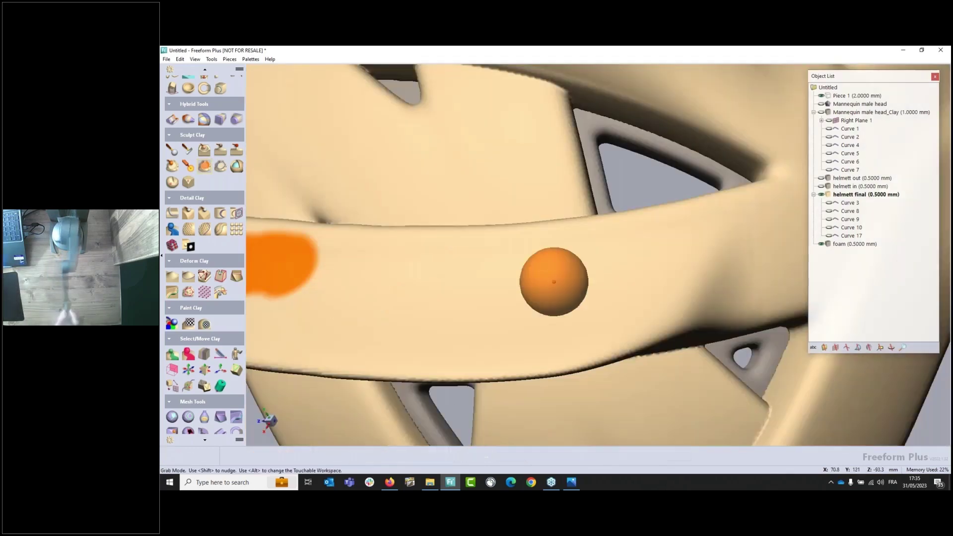
middle_click_drag(554, 282, 511, 234)
left_click_drag(666, 187, 681, 237)
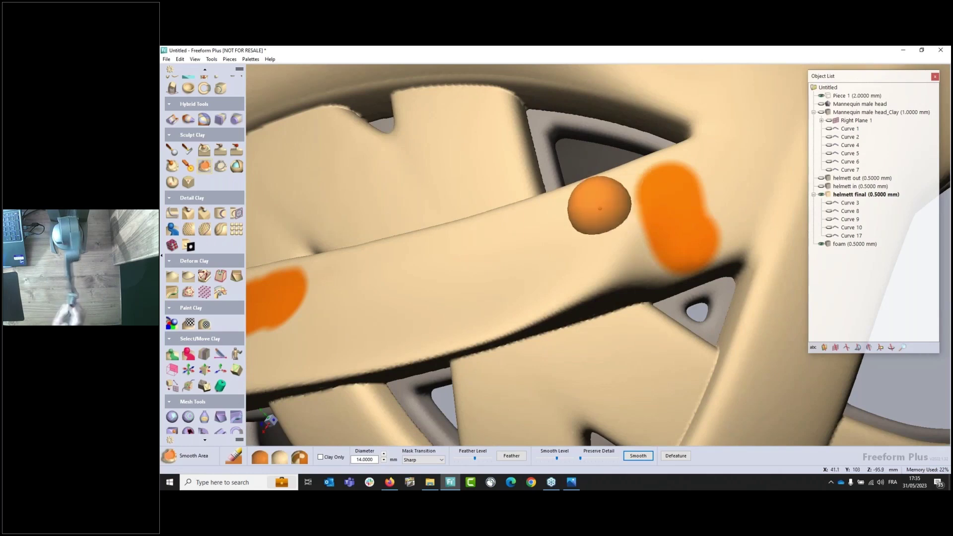
left_click_drag(600, 208, 305, 283)
Mask the opposite side band for smoothing, from its rear junction forward along its length
mouse_move(419, 185)
middle_mouse_down()
mouse_move(377, 233)
mouse_move(755, 279)
middle_mouse_up()
middle_click_drag(557, 266, 620, 135)
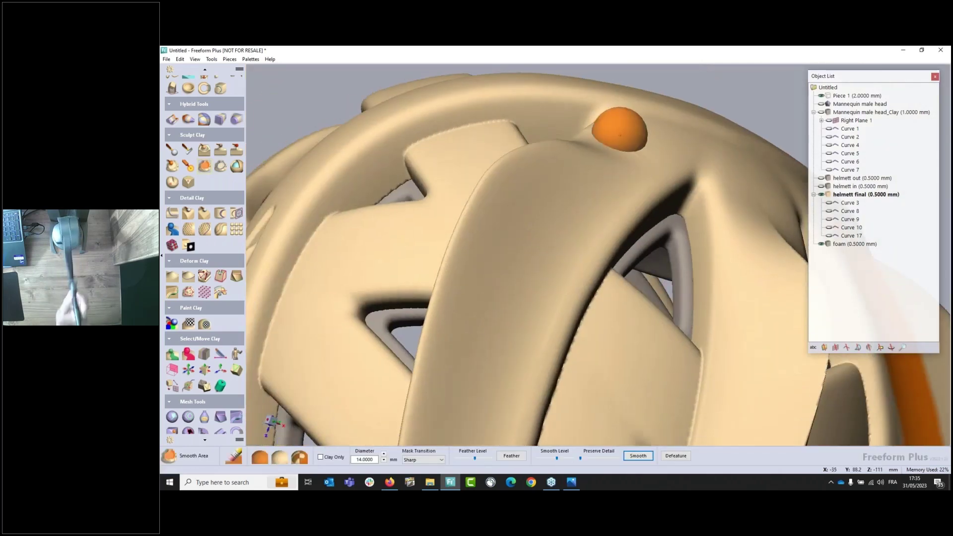
left_click_drag(620, 135, 675, 171)
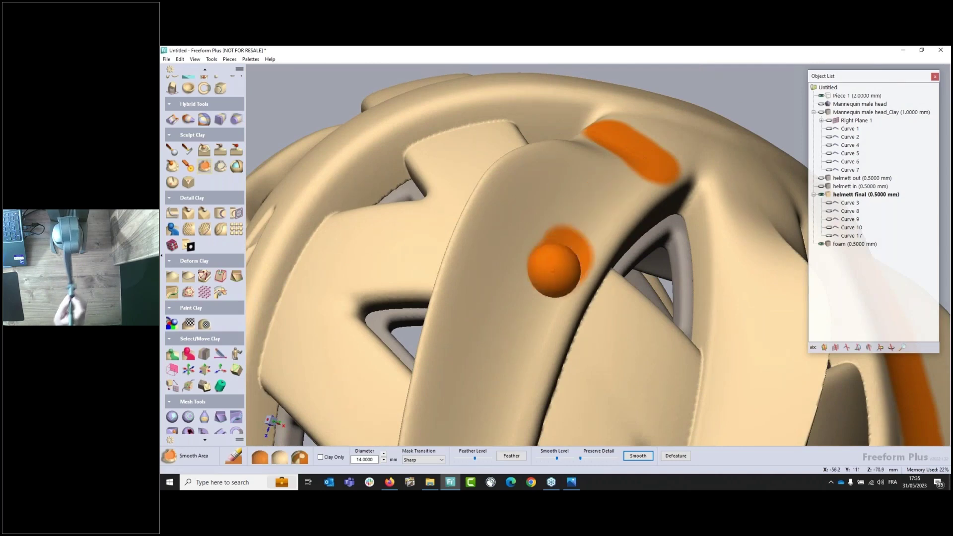
left_click_drag(553, 270, 494, 400)
mouse_move(493, 400)
middle_mouse_down()
mouse_move(497, 367)
mouse_move(512, 363)
middle_mouse_up()
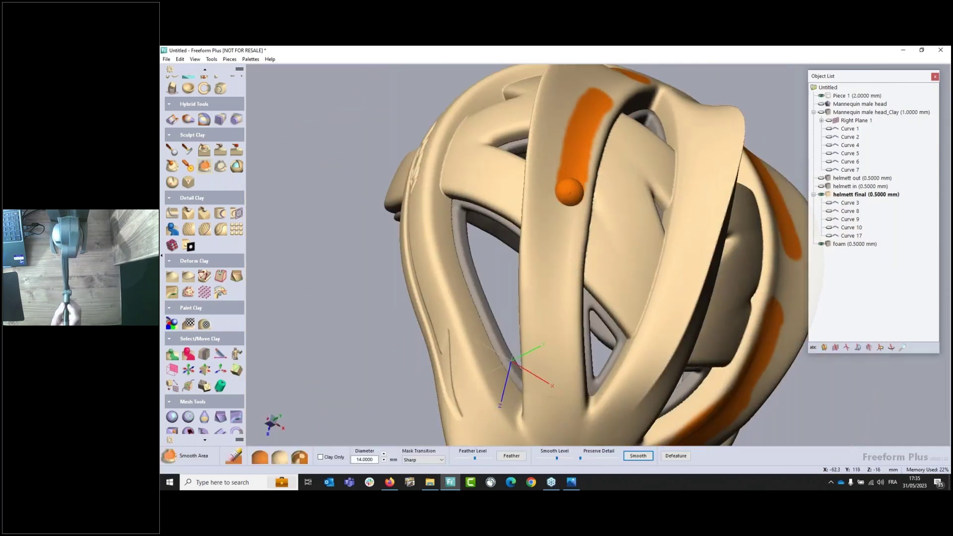
left_click_drag(569, 191, 534, 375)
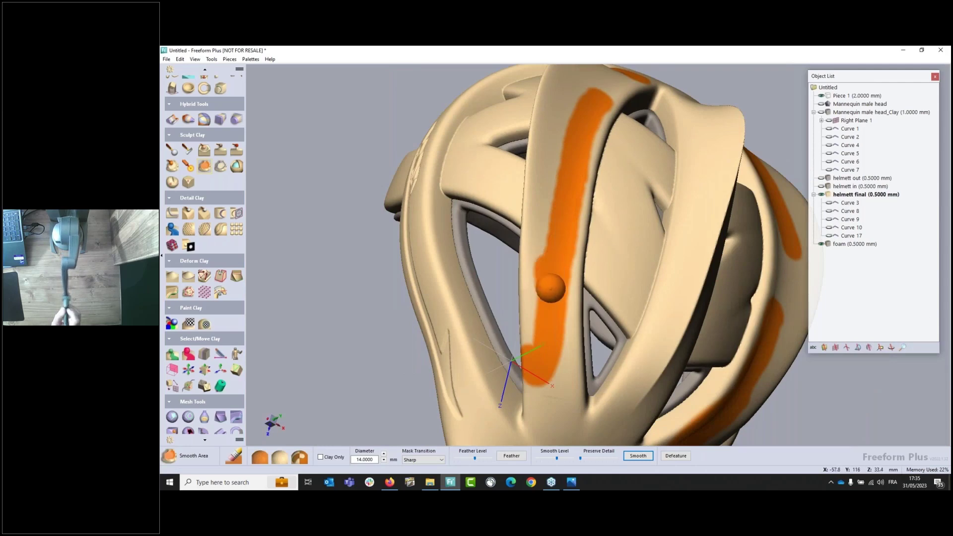
left_click_drag(551, 288, 551, 403)
Complete the mask at the band's front end, erase the excess at its edge, and smooth the masked areas
mouse_move(552, 403)
middle_mouse_down()
mouse_move(588, 273)
mouse_move(562, 343)
mouse_move(585, 372)
middle_mouse_up()
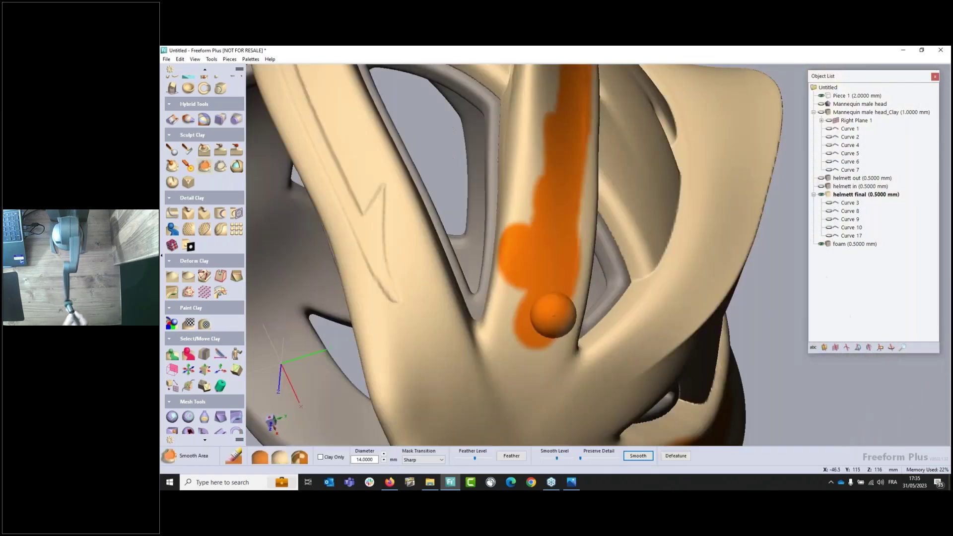
left_click_drag(567, 191, 564, 257)
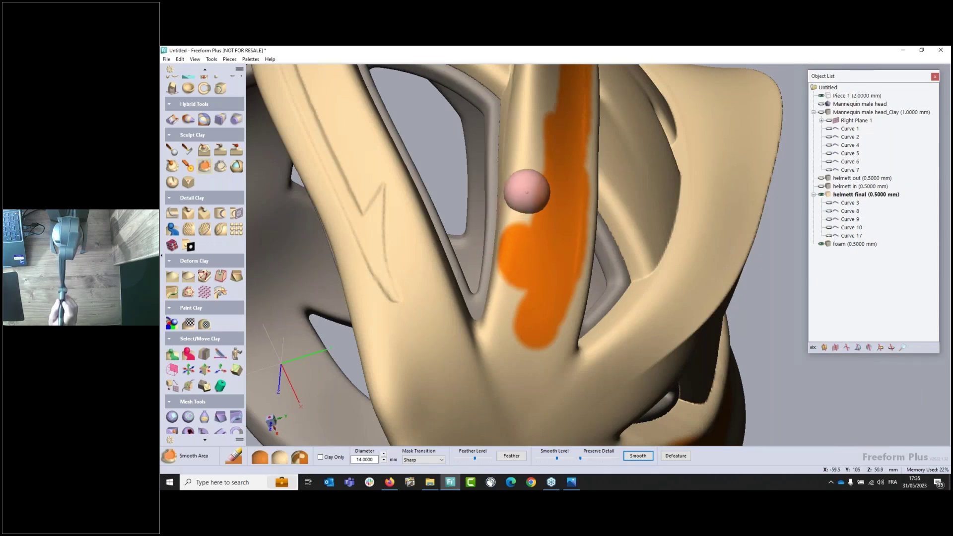
mouse_move(511, 218)
left_mouse_down("ctrl")
mouse_move(498, 221)
mouse_move(491, 267)
mouse_move(496, 231)
left_mouse_up("ctrl")
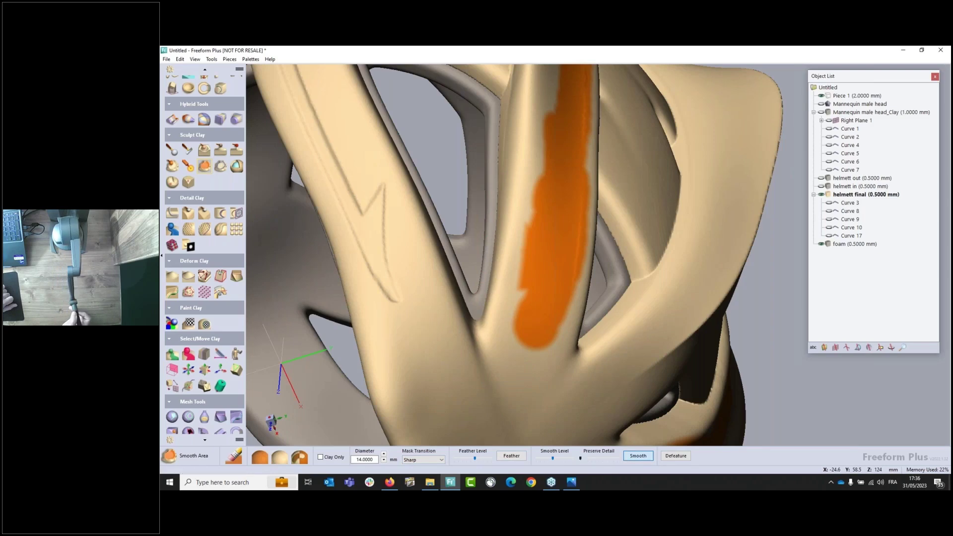
key("Escape")
middle_click_drag(671, 368, 536, 328)
middle_click_drag(635, 410, 522, 389)
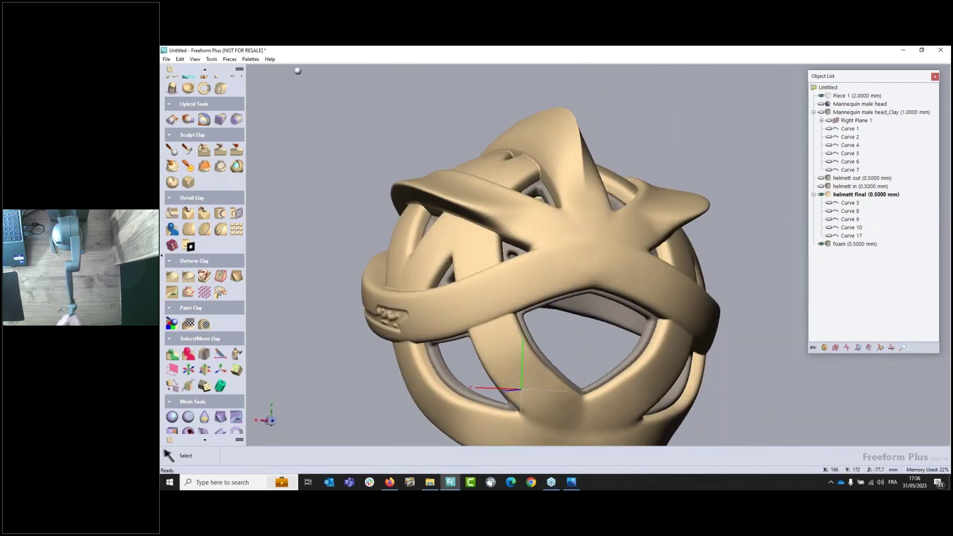
Show the paint colours on the helmet
left_click(195, 59)
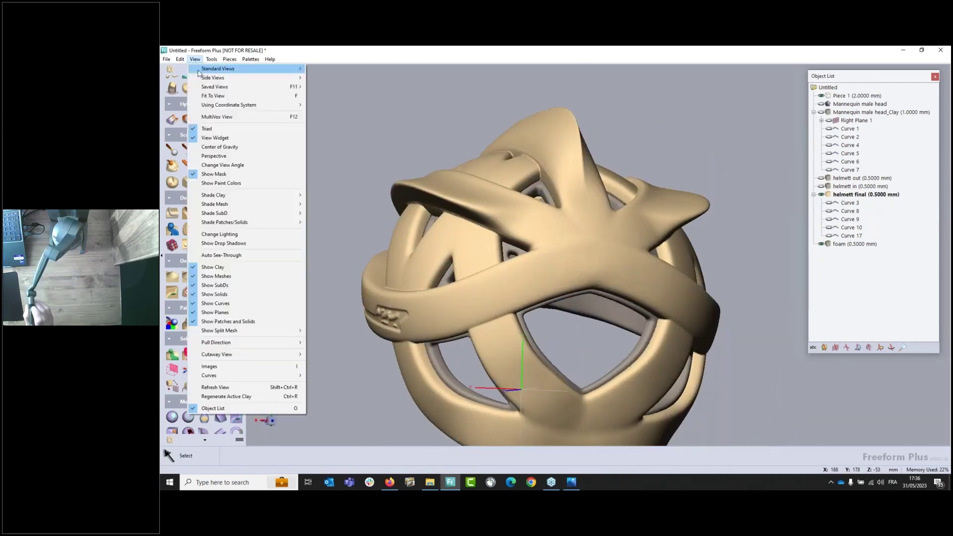
left_click(221, 183)
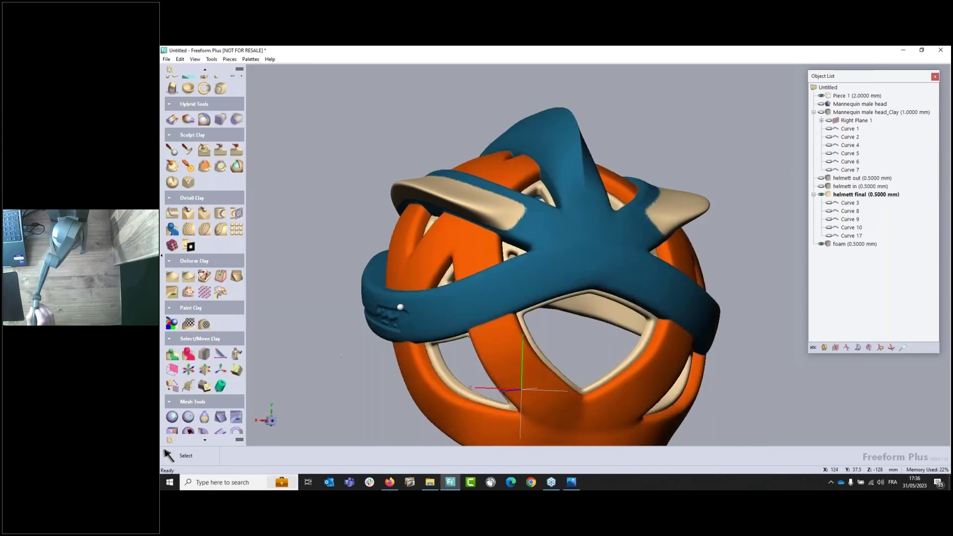
left_click_drag(481, 244, 516, 247)
mouse_move(479, 246)
middle_mouse_down()
mouse_move(539, 283)
mouse_move(647, 189)
middle_mouse_up()
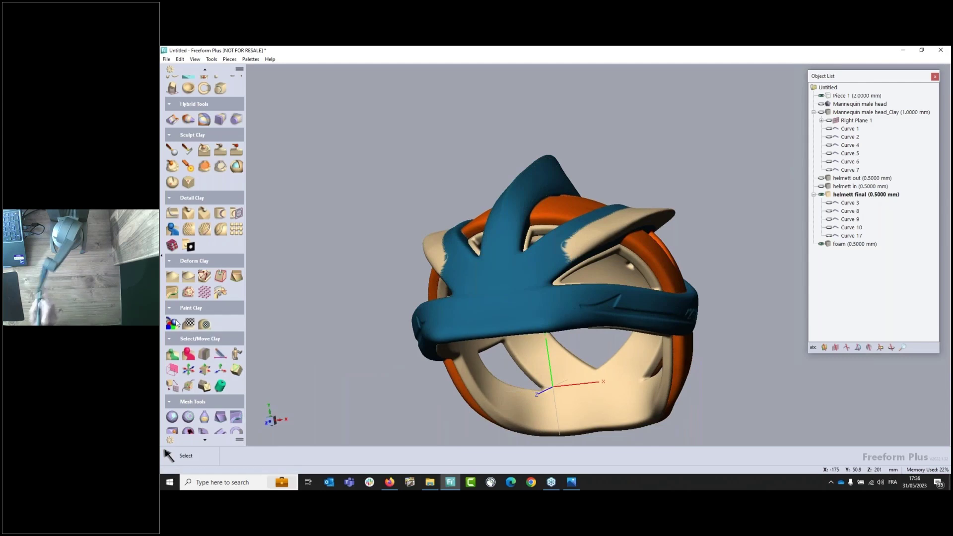
Start Paint and sample the helmet's blue colour for the 10 mm brush
left_click(171, 323)
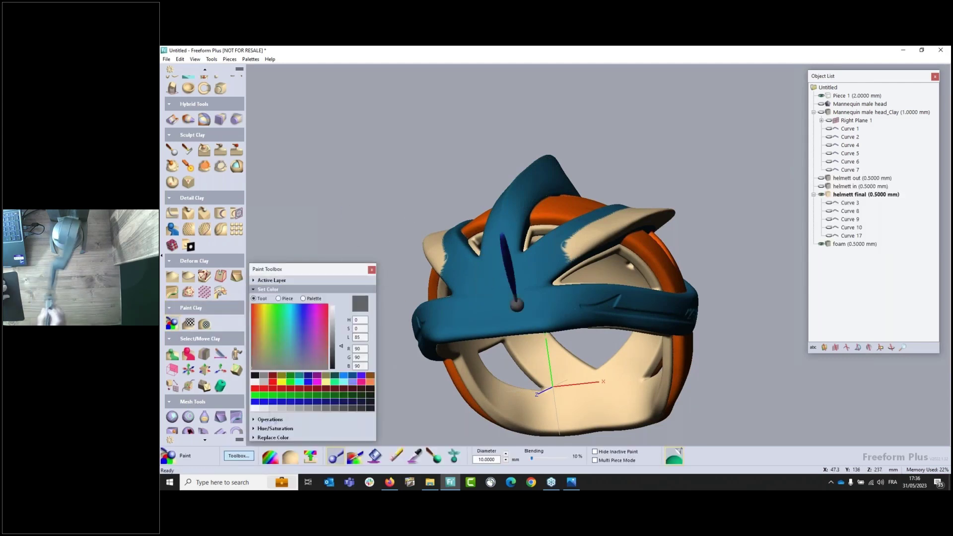
key("p")
left_click(515, 265)
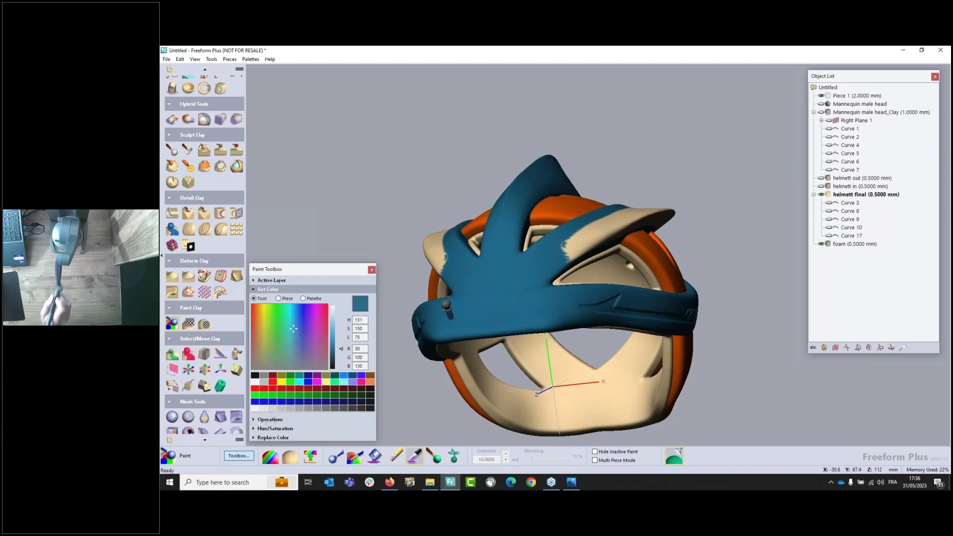
middle_click_drag(585, 242, 436, 249)
left_click(436, 249)
middle_click_drag(538, 213, 496, 273)
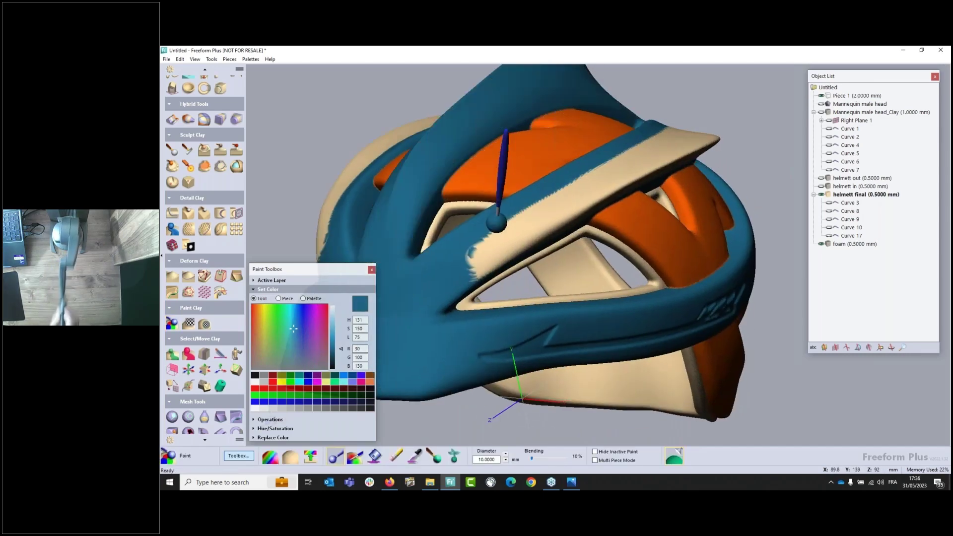
Paint the bare clay on the upper face of one side band blue, back to its rear junction
mouse_move(474, 255)
left_mouse_down()
mouse_move(597, 185)
mouse_move(477, 233)
mouse_move(546, 206)
mouse_move(496, 241)
mouse_move(529, 215)
mouse_move(549, 225)
mouse_move(557, 214)
left_mouse_up()
mouse_move(647, 166)
middle_mouse_down()
mouse_move(456, 204)
mouse_move(464, 255)
middle_mouse_up()
mouse_move(598, 234)
left_mouse_down()
mouse_move(511, 247)
mouse_move(383, 246)
mouse_move(455, 249)
mouse_move(464, 270)
mouse_move(559, 234)
mouse_move(670, 233)
mouse_move(596, 231)
mouse_move(644, 226)
mouse_move(581, 239)
left_mouse_up()
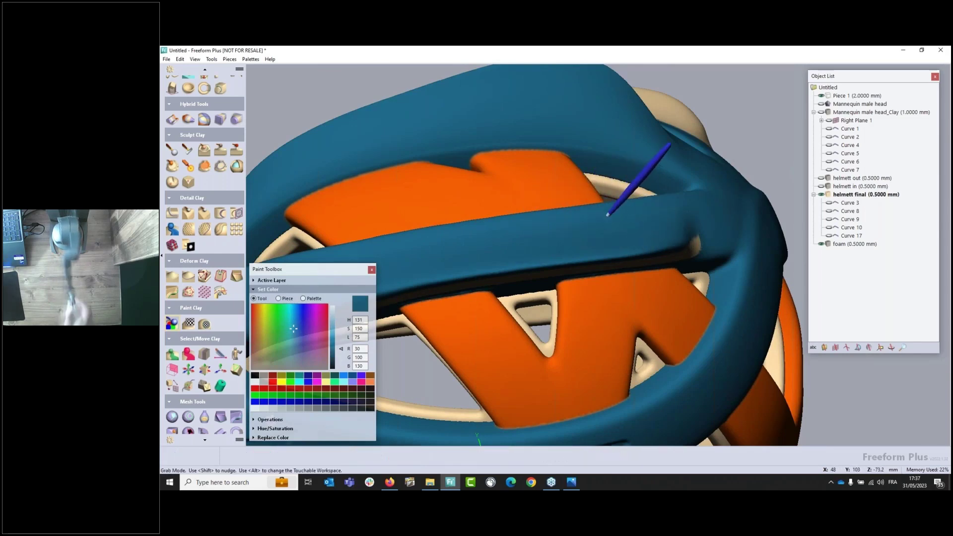
middle_click_drag(611, 213, 648, 164)
left_click_drag(682, 179, 626, 169)
Paint the remaining bare strip along the outer face of the same side band blue, through to its front end
mouse_move(626, 169)
middle_mouse_down()
mouse_move(690, 191)
mouse_move(707, 228)
middle_mouse_up()
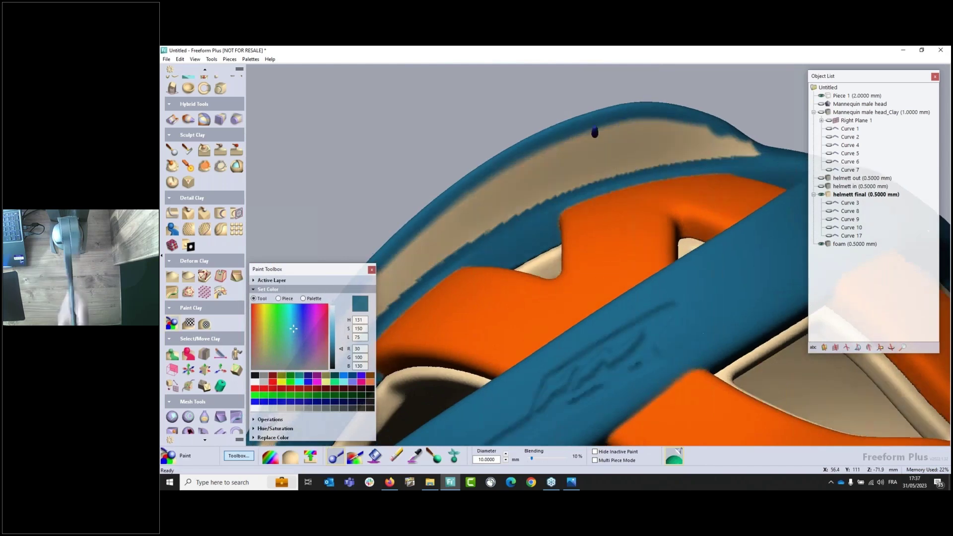
mouse_move(595, 130)
left_mouse_down()
mouse_move(609, 121)
mouse_move(581, 122)
mouse_move(735, 136)
mouse_move(655, 127)
mouse_move(476, 178)
left_mouse_up()
mouse_move(502, 211)
left_mouse_down()
mouse_move(551, 176)
mouse_move(695, 141)
mouse_move(588, 191)
left_mouse_up()
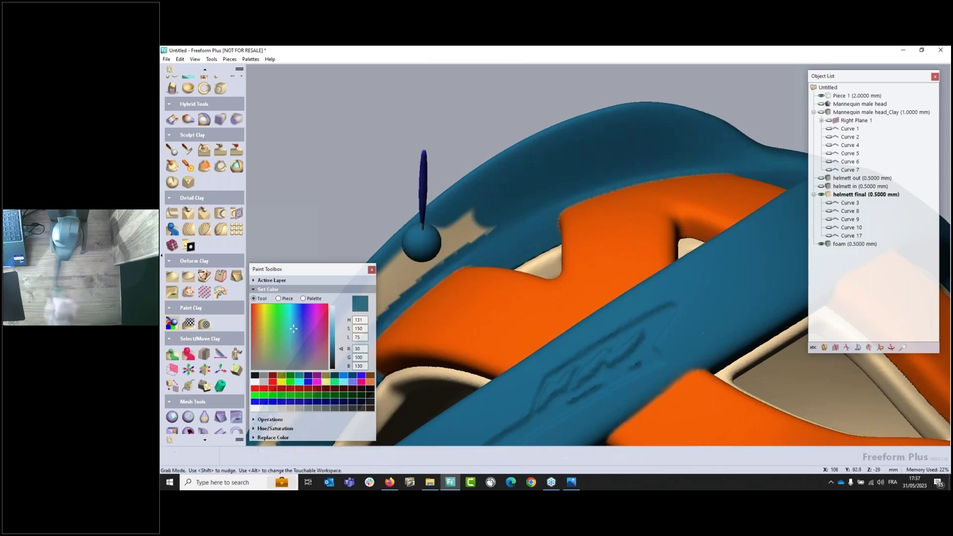
middle_click_drag(422, 244, 696, 185)
mouse_move(699, 178)
left_mouse_down()
mouse_move(602, 167)
mouse_move(731, 161)
mouse_move(579, 211)
mouse_move(555, 181)
mouse_move(564, 201)
mouse_move(568, 188)
mouse_move(526, 240)
mouse_move(481, 268)
mouse_move(453, 263)
mouse_move(424, 297)
left_mouse_up()
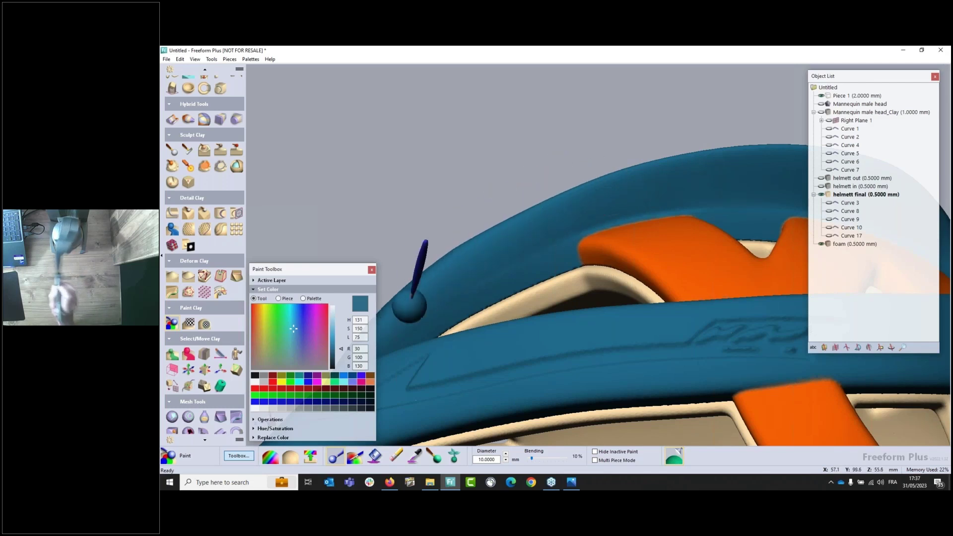
Mirror the helmet clay across its central plane with Mirror Clay, previewing the matched half before applying it
mouse_move(511, 99)
left_mouse_down("ctrl")
mouse_move(550, 372)
mouse_move(500, 383)
mouse_move(522, 383)
mouse_move(524, 330)
left_mouse_up("ctrl")
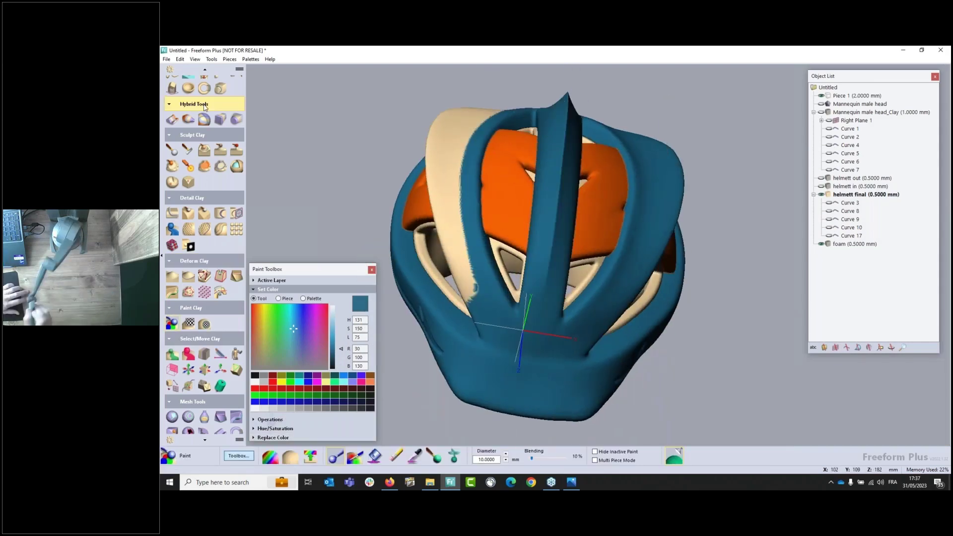
left_click(205, 70)
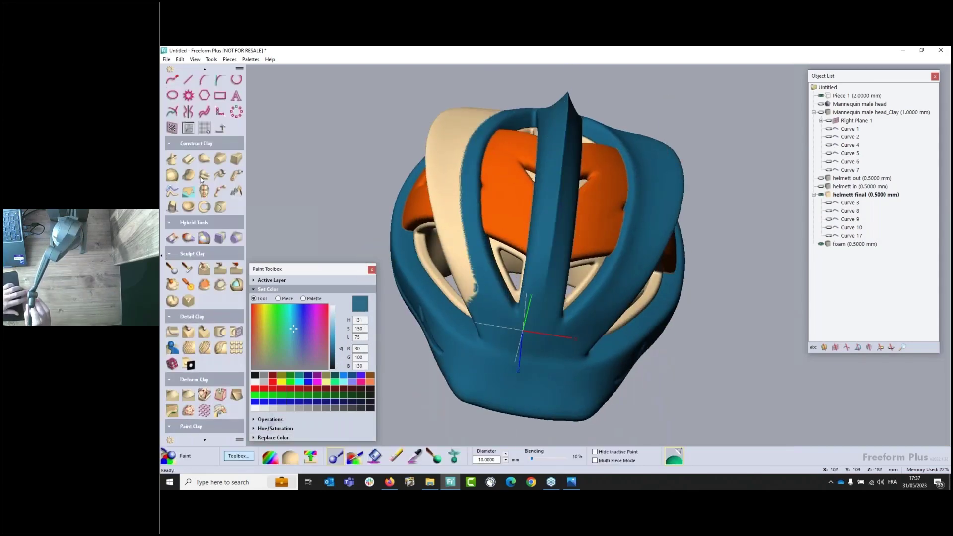
left_click(204, 191)
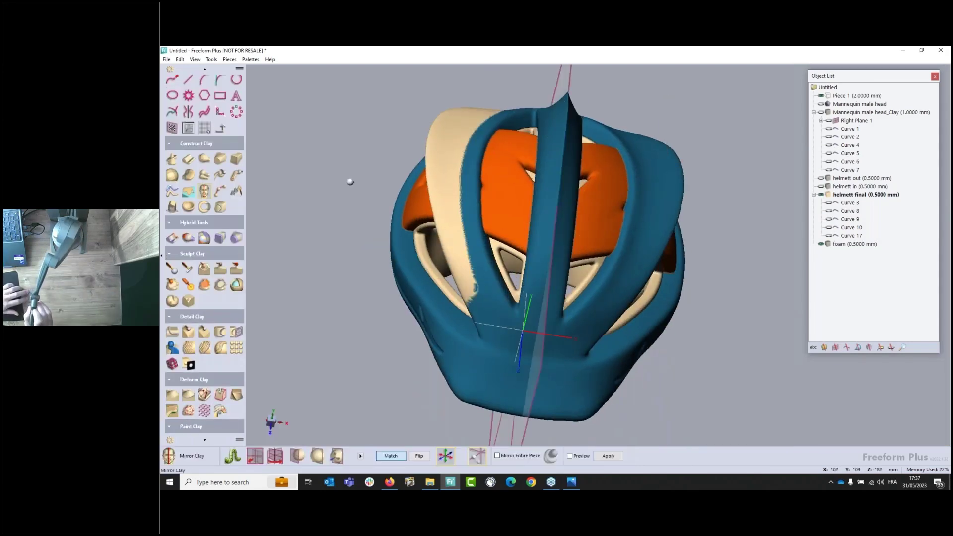
left_click(570, 456)
left_click(608, 456)
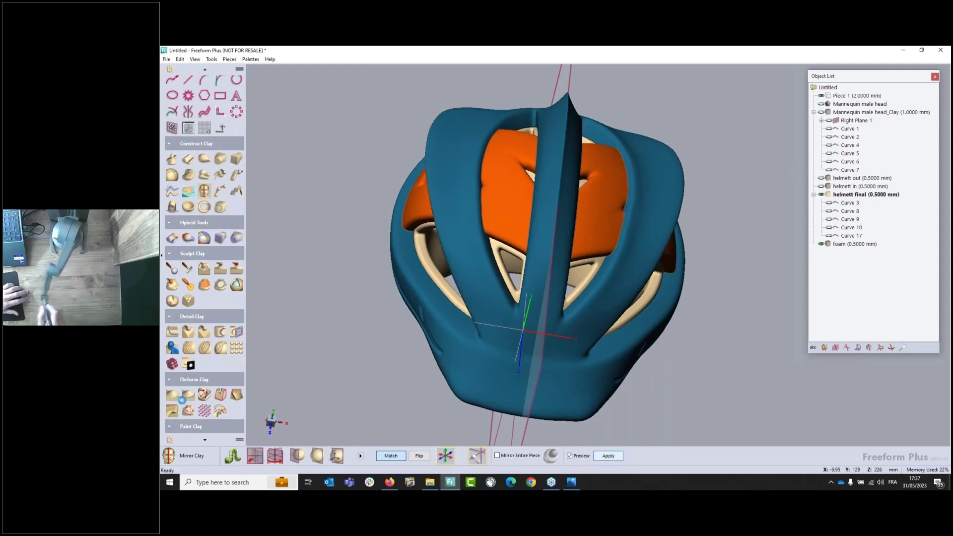
Activate the foam piece and use Paint to set its piece colour to grey, RGB 120, 120, 122
left_click(202, 440)
left_click(171, 290)
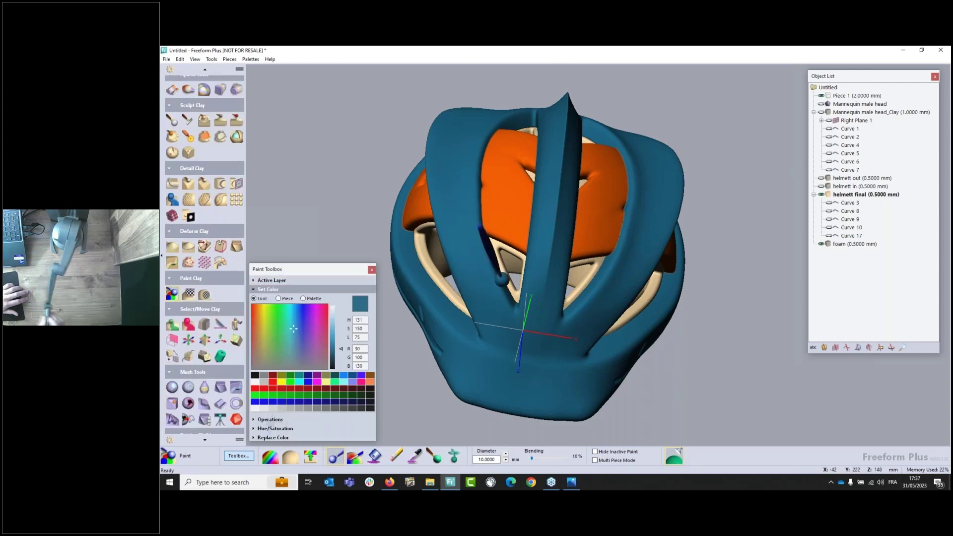
right_click(829, 243)
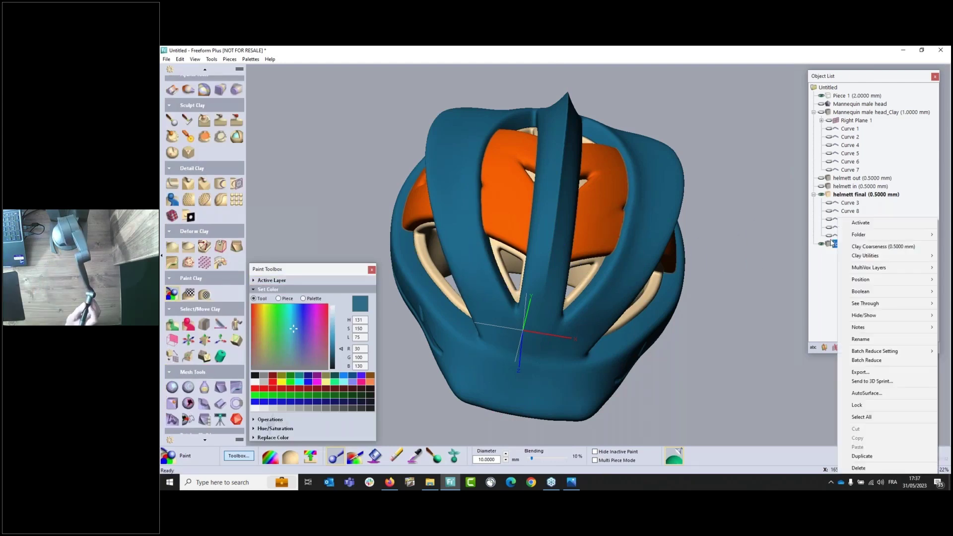
left_click(849, 225)
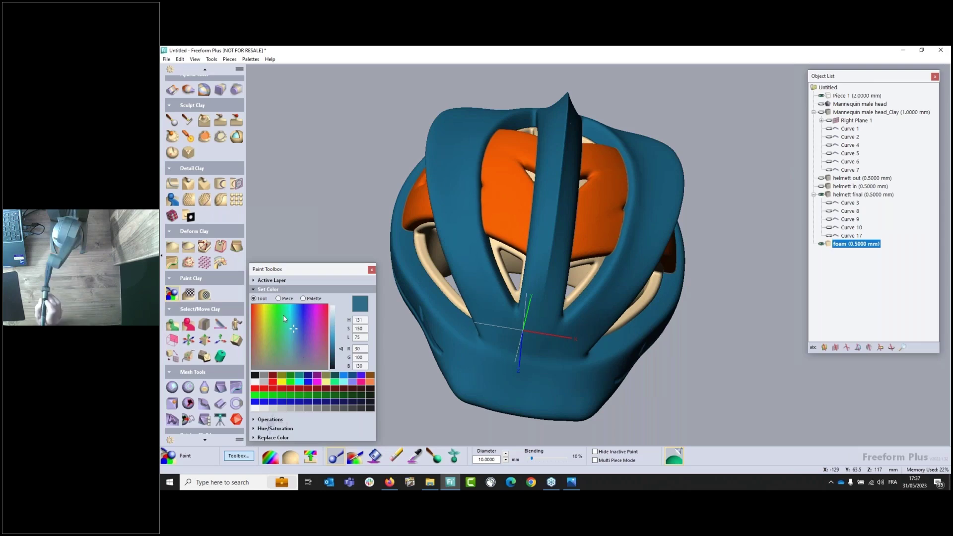
left_click(299, 368)
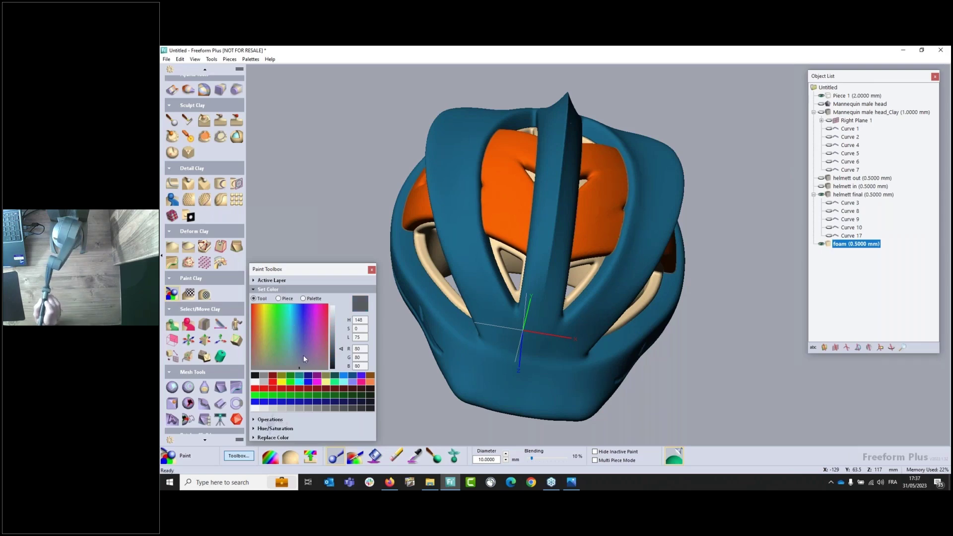
left_click(333, 343)
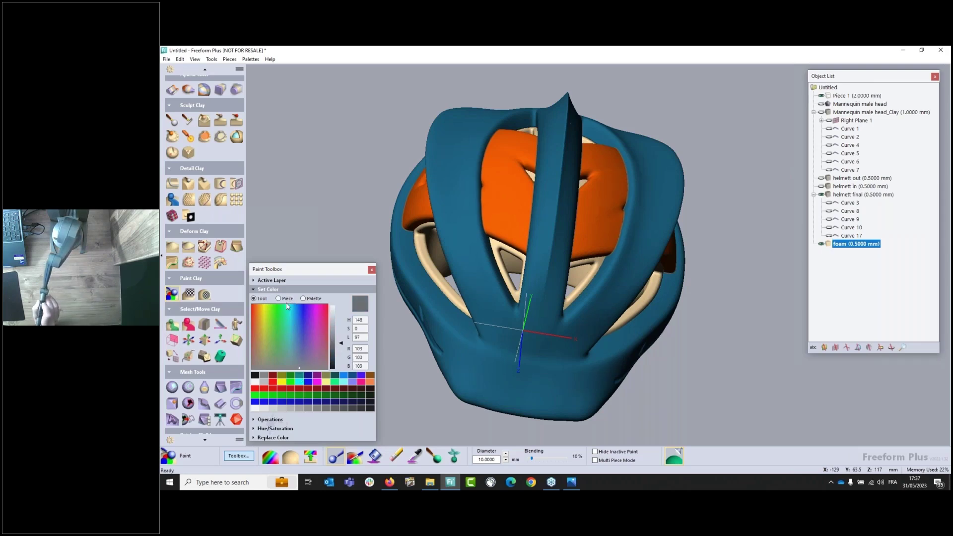
left_click(279, 298)
left_click(299, 368)
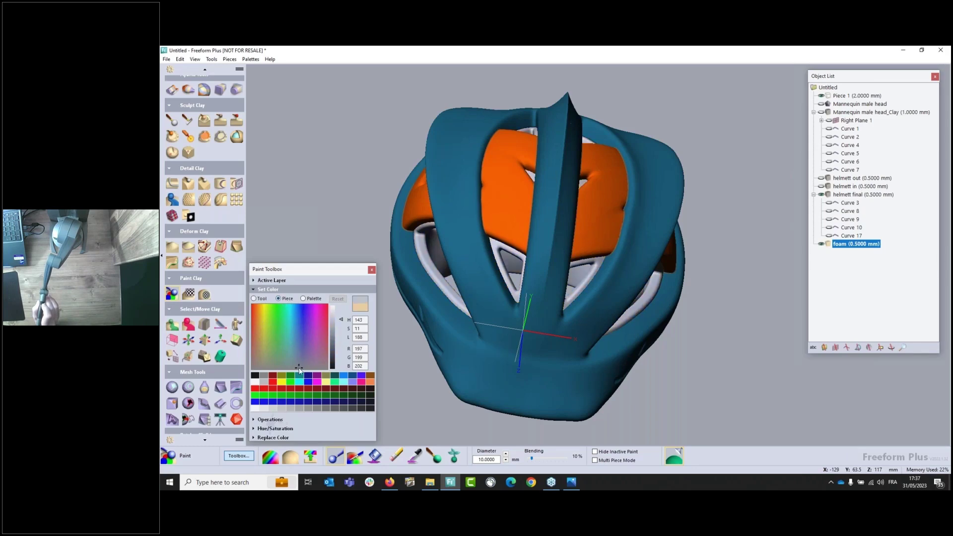
left_click(332, 339)
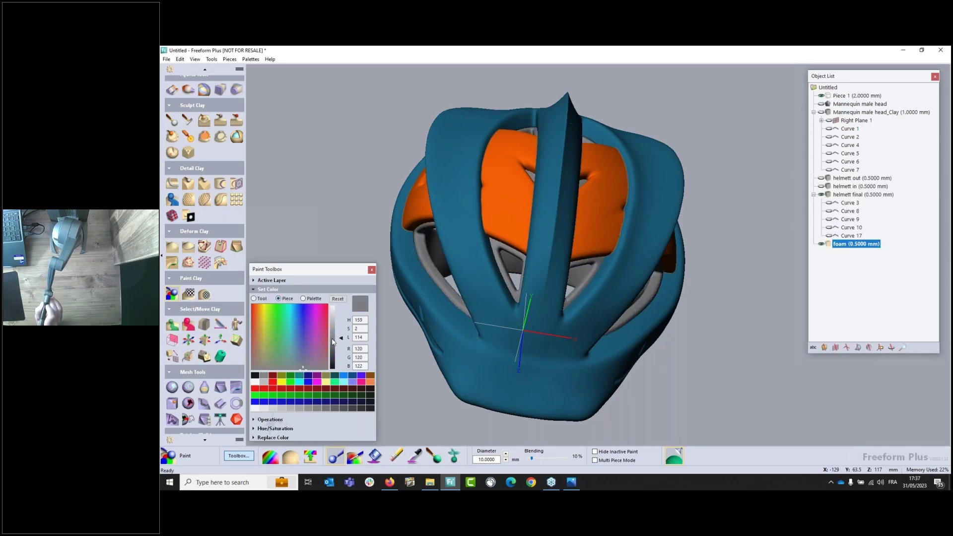
Start Emboss with Image facing the rear of the helmet and load Freeform logo.png from the Desktop as the pattern
middle_click_drag(644, 324, 445, 233)
middle_click_drag(695, 267, 513, 249)
key("Right")
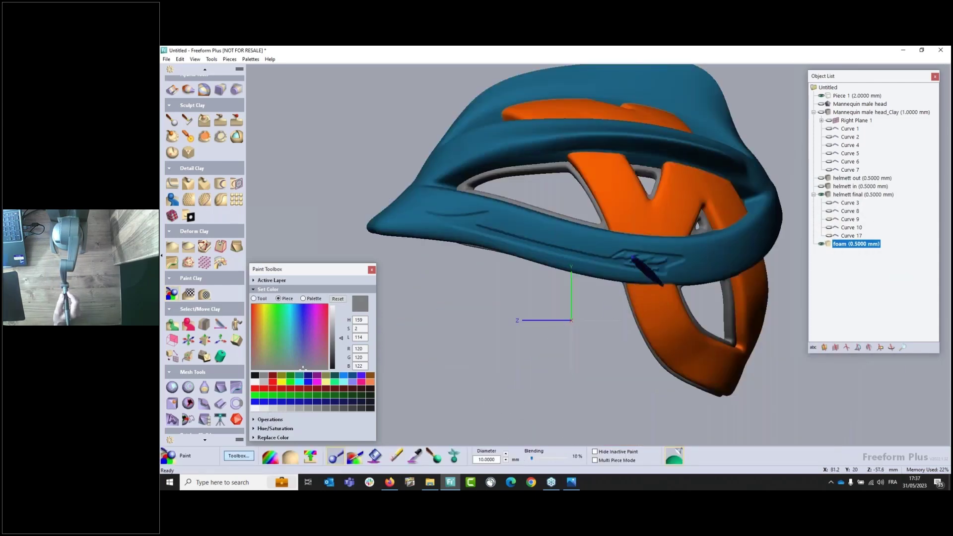
middle_click_drag(692, 264, 461, 269)
middle_click_drag(517, 221, 458, 271)
middle_click_drag(501, 243, 537, 278)
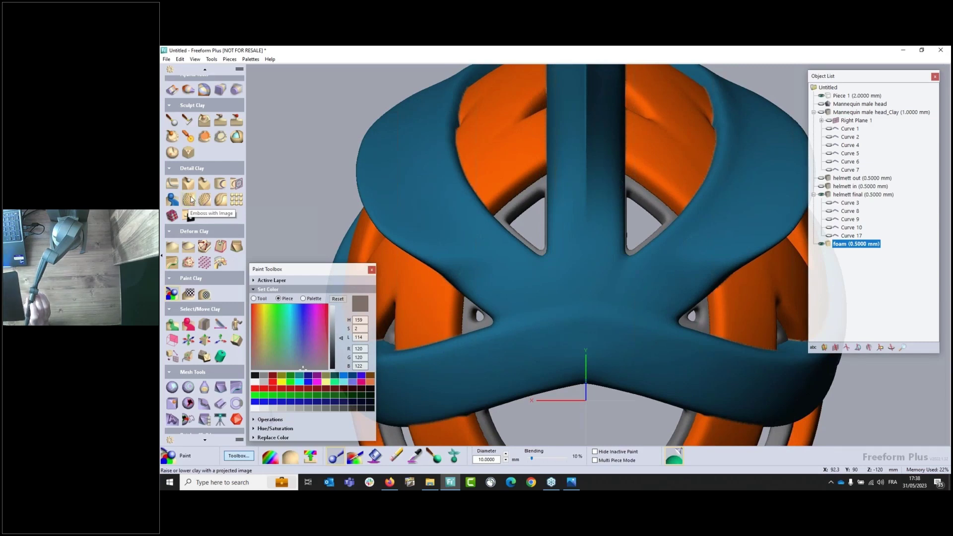
left_click(190, 199)
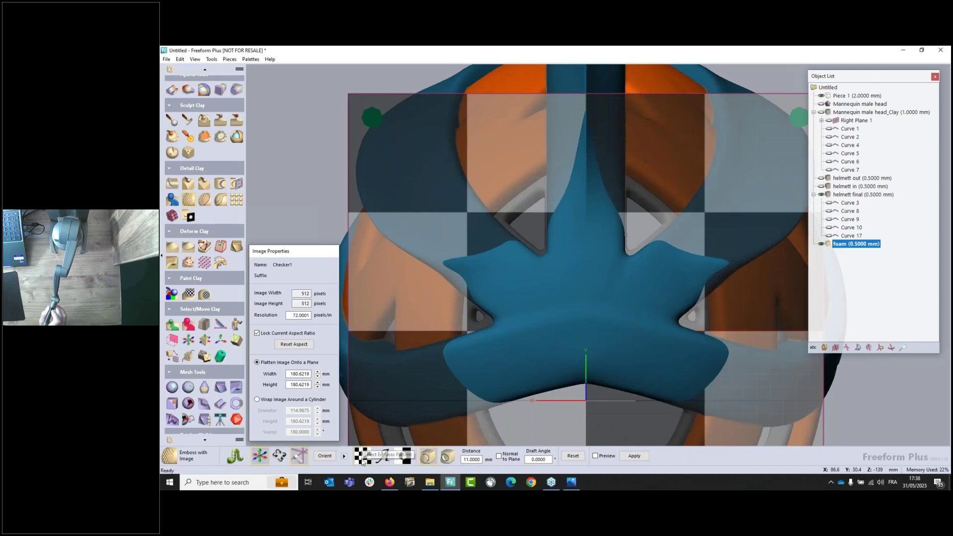
left_click(362, 455)
left_click(459, 248)
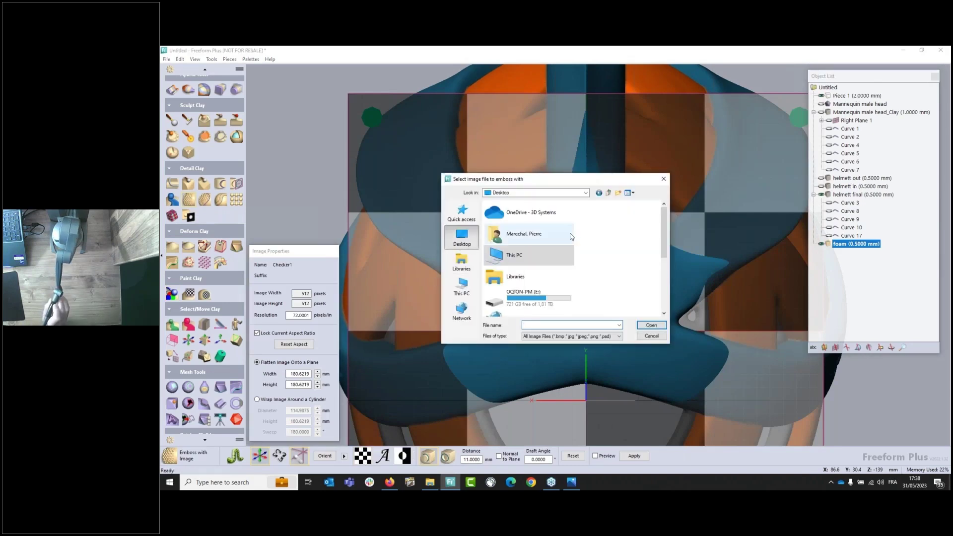
left_click_drag(666, 241, 666, 247)
scroll(540, 296, "down", 3)
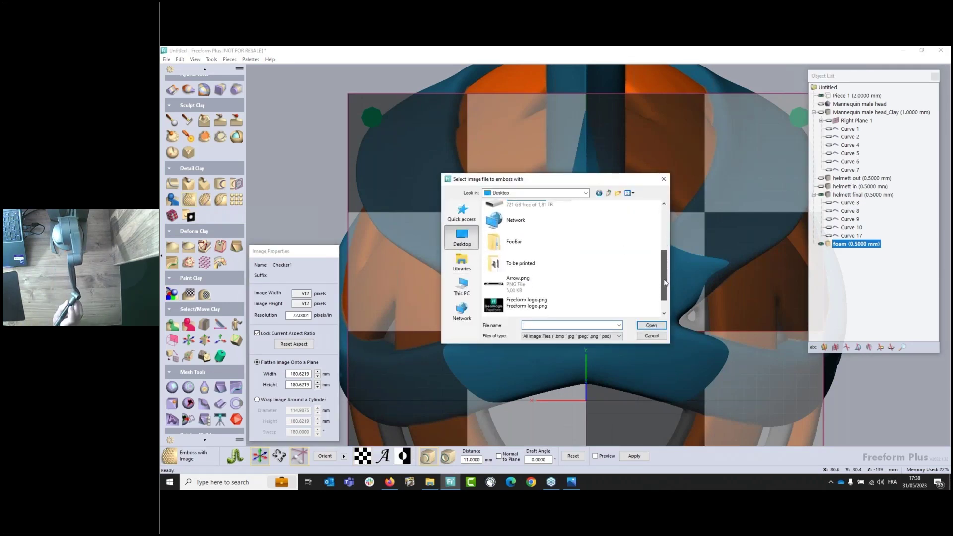
left_click(540, 296)
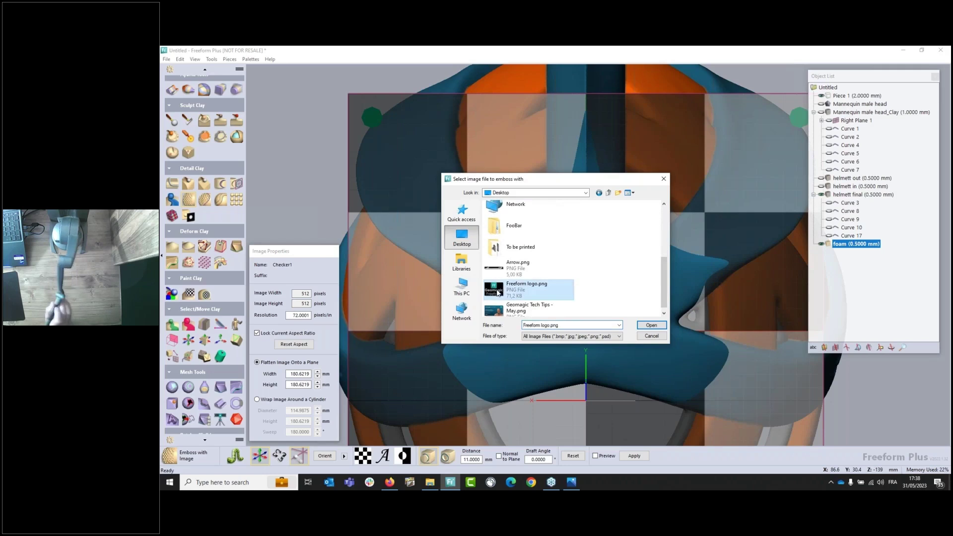
left_click(650, 326)
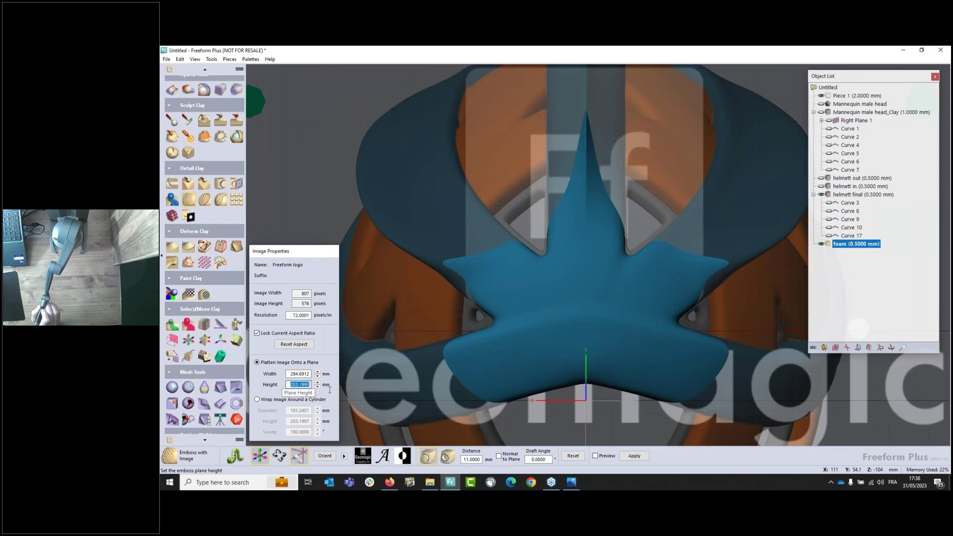
Set the logo image height to 40 mm and centre it on the rear junction of the helmet bands
type("40")
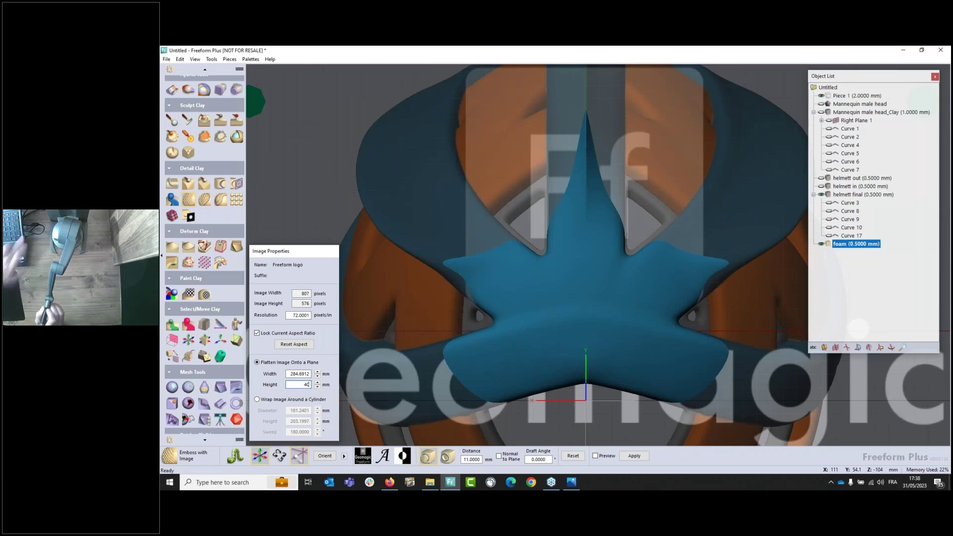
key("Return")
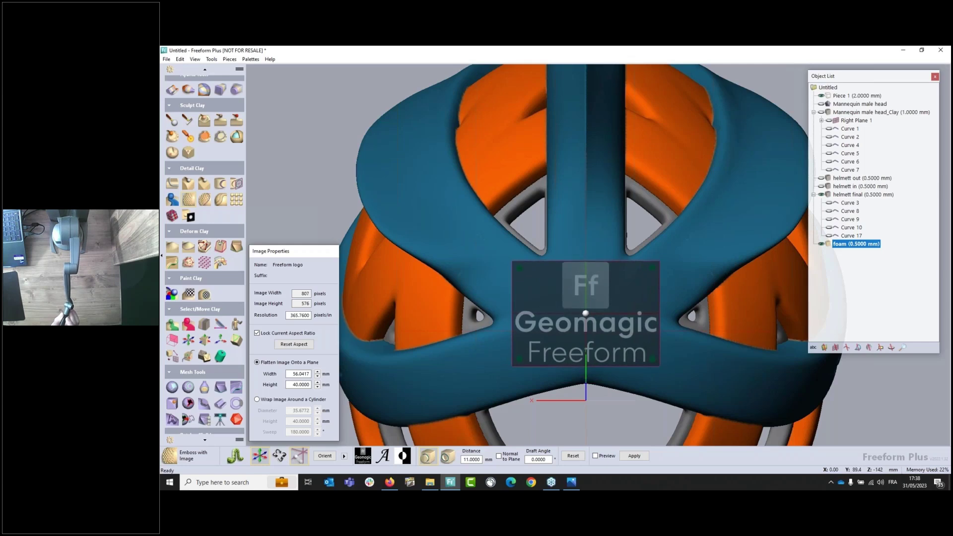
left_click(586, 314)
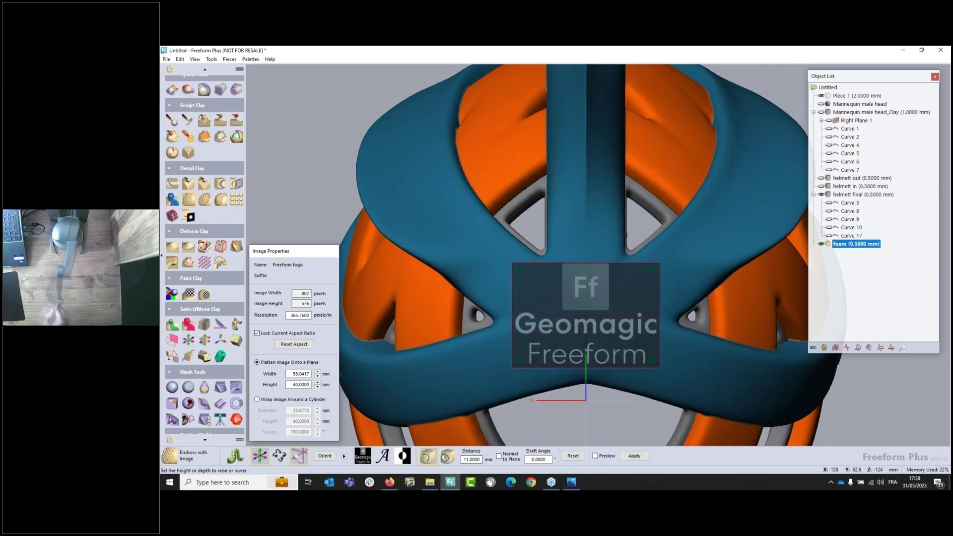
Set the emboss distance to 1 mm and make helmett final the active piece for the logo
left_click_drag(463, 460, 499, 461)
type("1")
key("Return")
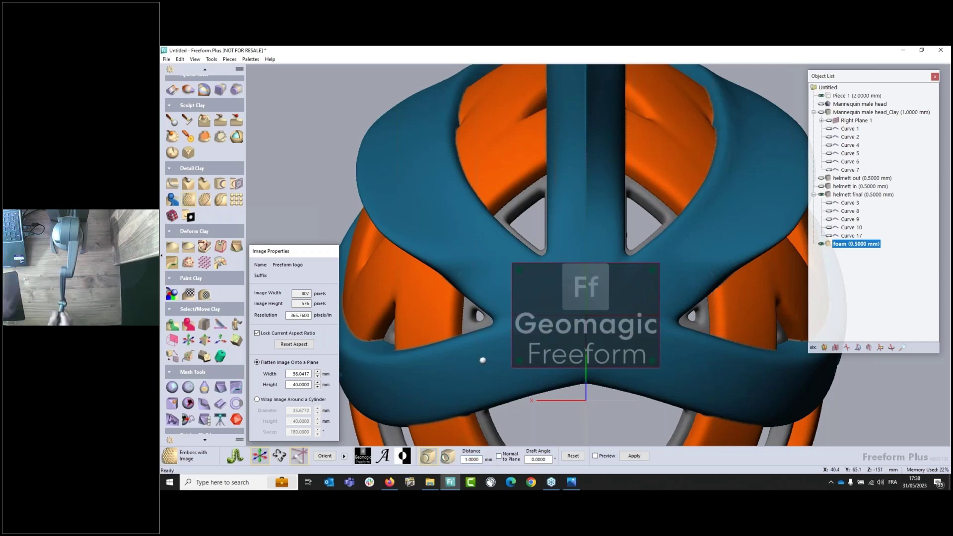
middle_click_drag(488, 360, 591, 298)
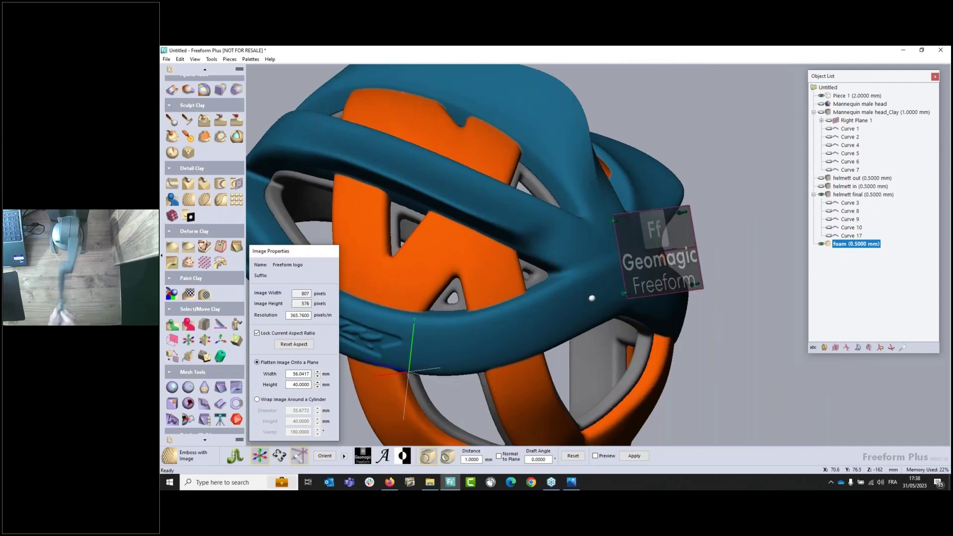
left_click(595, 455)
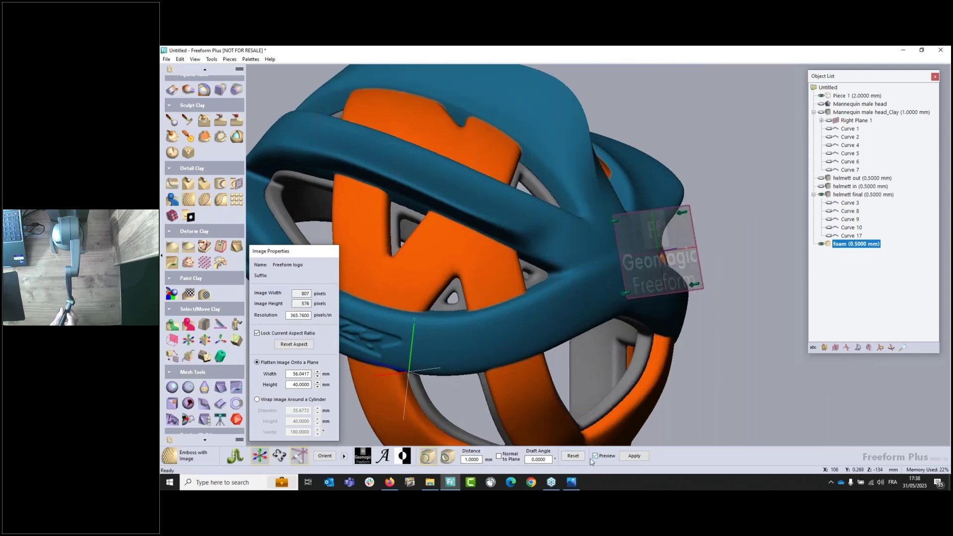
key("a")
left_click(582, 293)
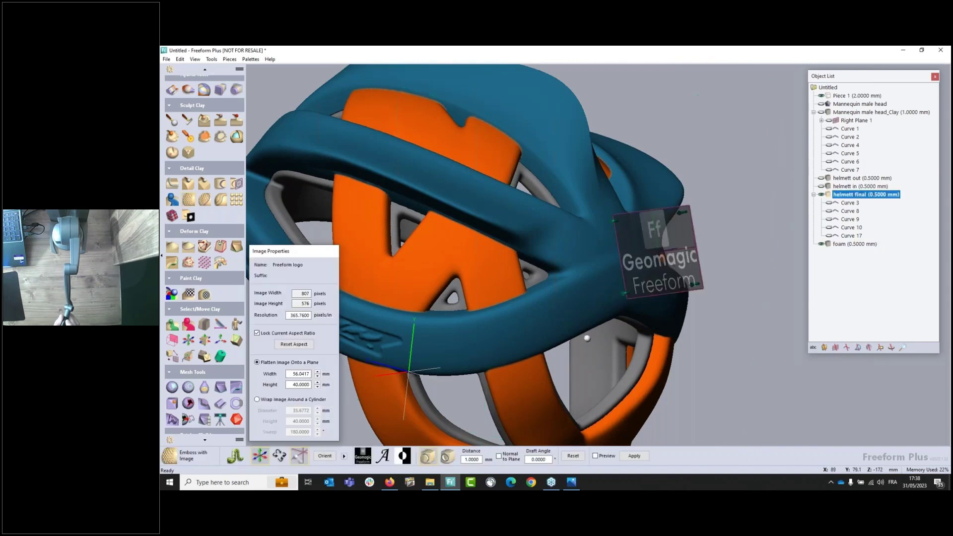
Preview the logo on the rear of the helmet, switch it to lowering the clay and apply the emboss
left_click(596, 456)
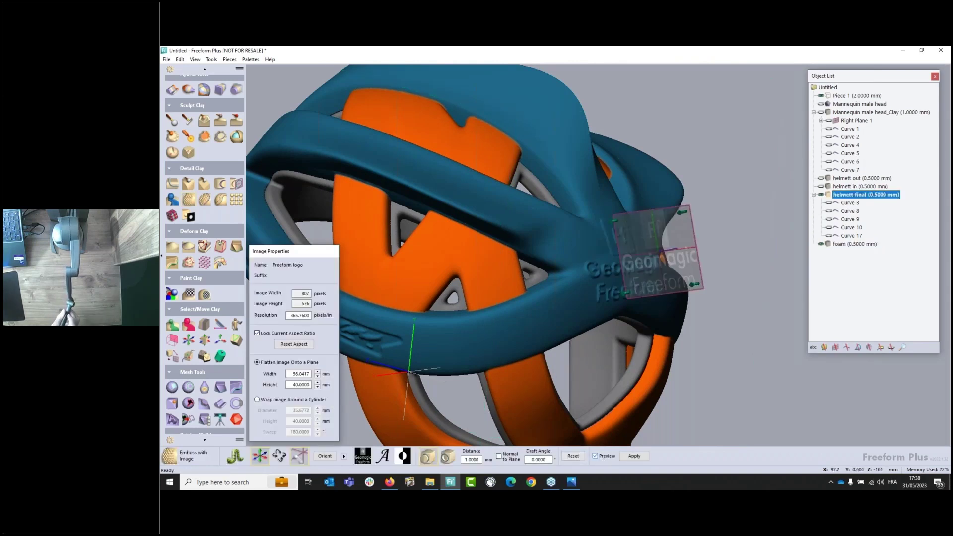
left_click(446, 460)
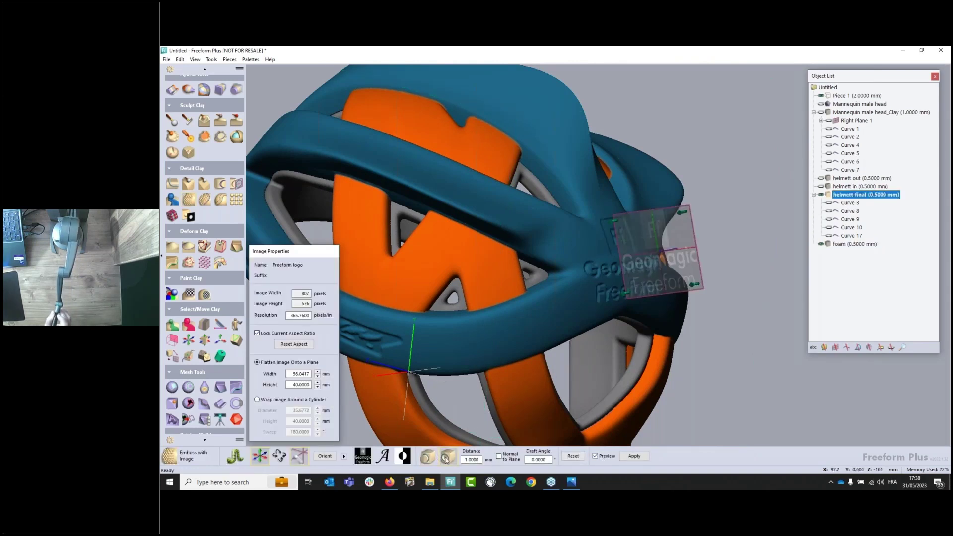
left_click(634, 456)
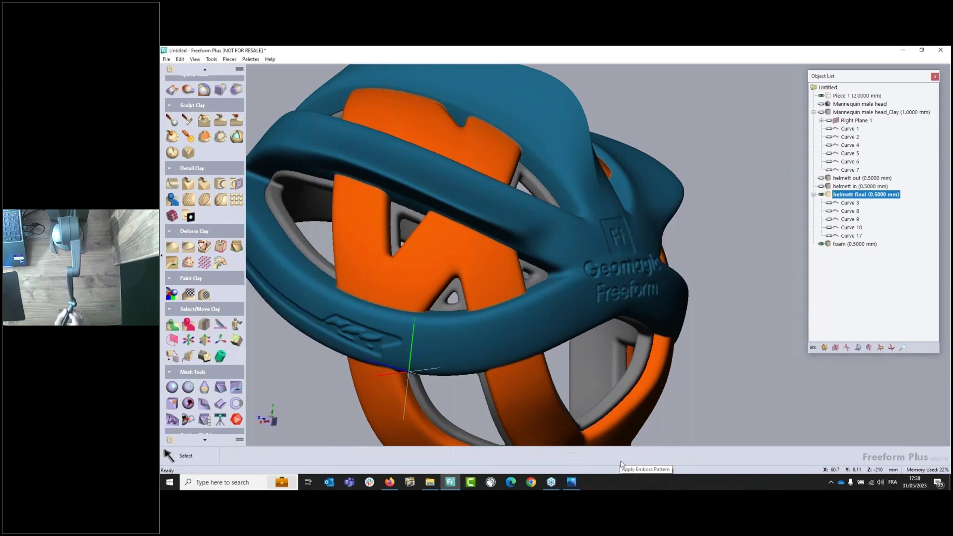
Show the Mannequin male head beneath the finished helmet
middle_click_drag(409, 372, 549, 328)
middle_click_drag(704, 226, 557, 365)
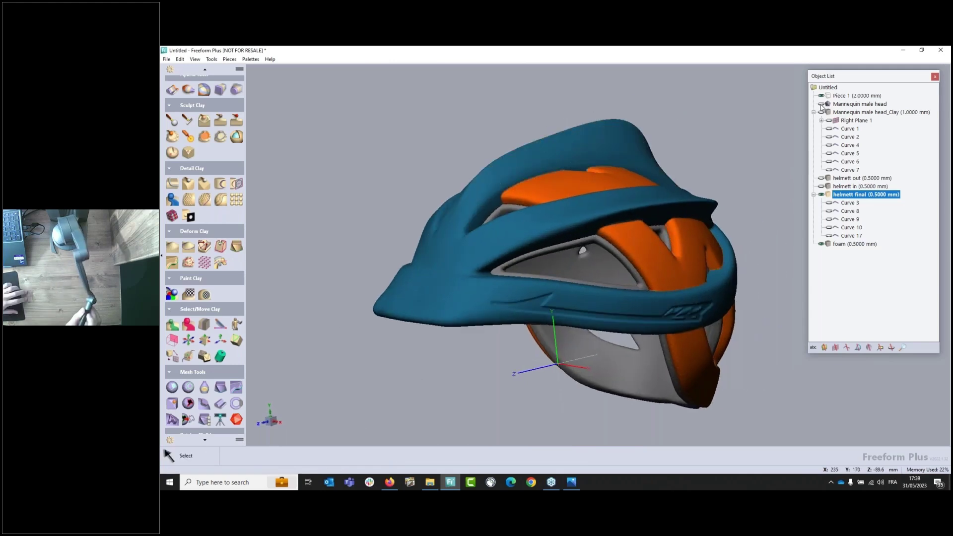
left_click(821, 104)
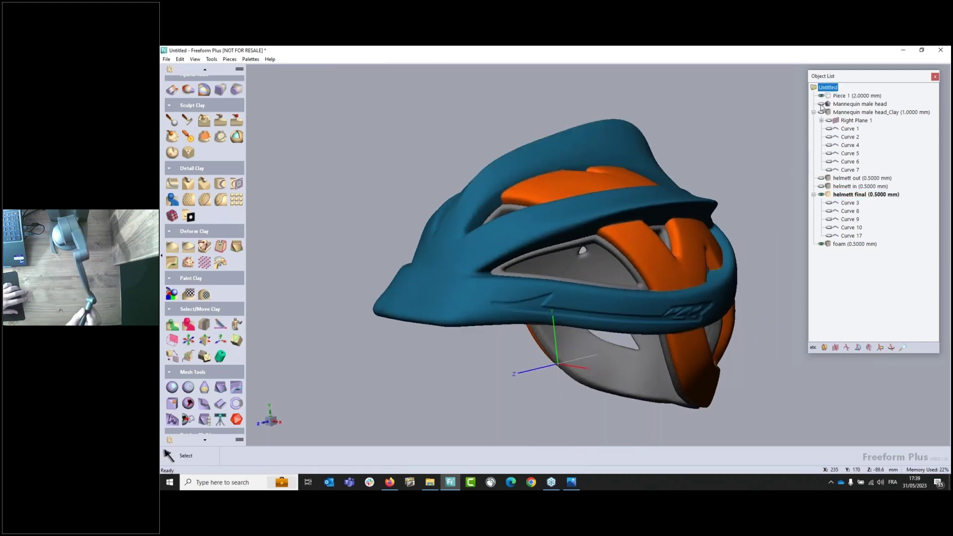
Change the lighting by moving Light 2 to about orbit 83° and elevation 122°, and increase the gloss
left_click(195, 59)
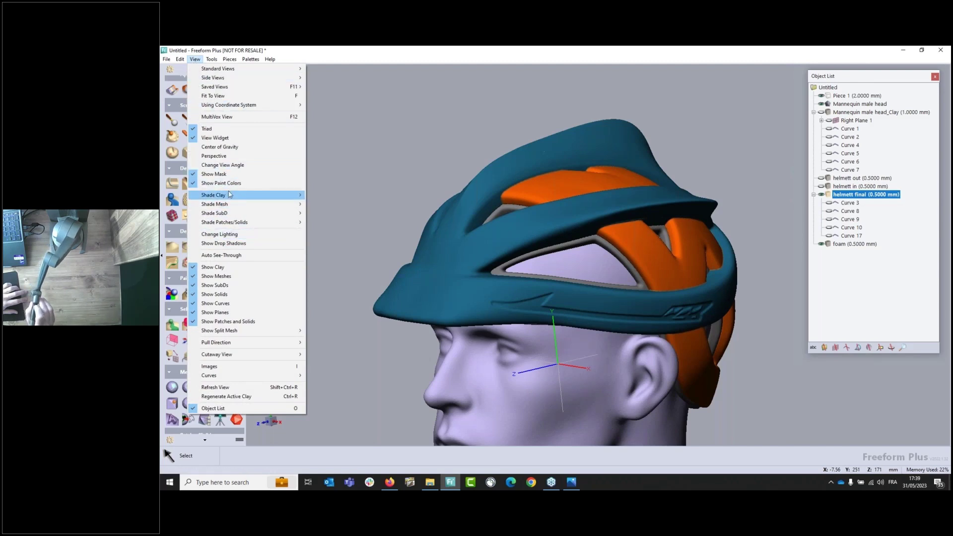
left_click(230, 234)
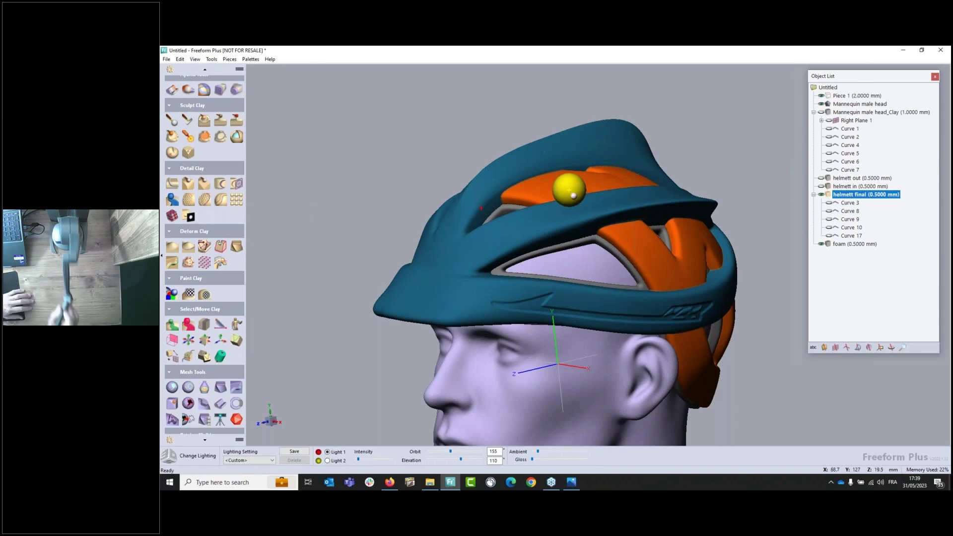
mouse_move(569, 185)
left_mouse_down()
mouse_move(614, 194)
mouse_move(595, 183)
mouse_move(601, 171)
mouse_move(610, 182)
left_mouse_up()
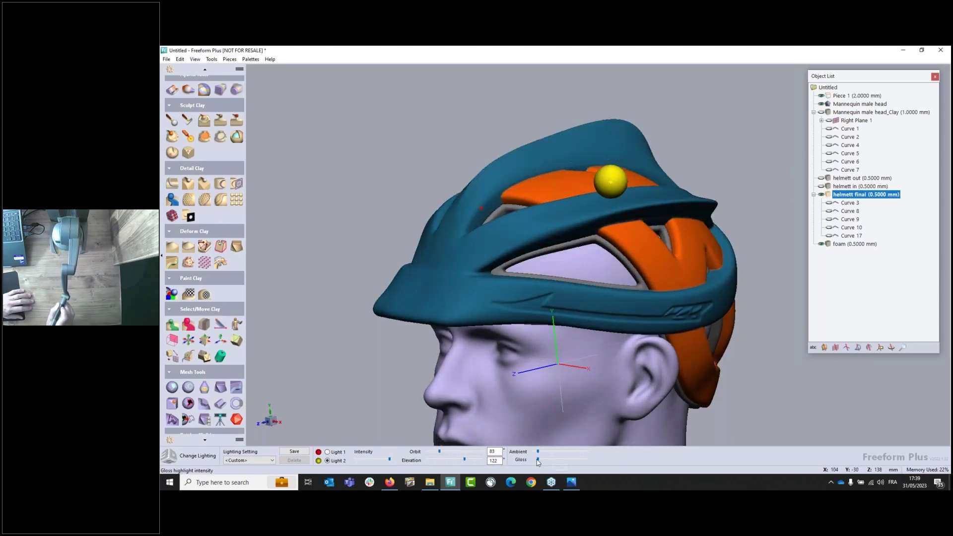
left_click_drag(538, 460, 599, 462)
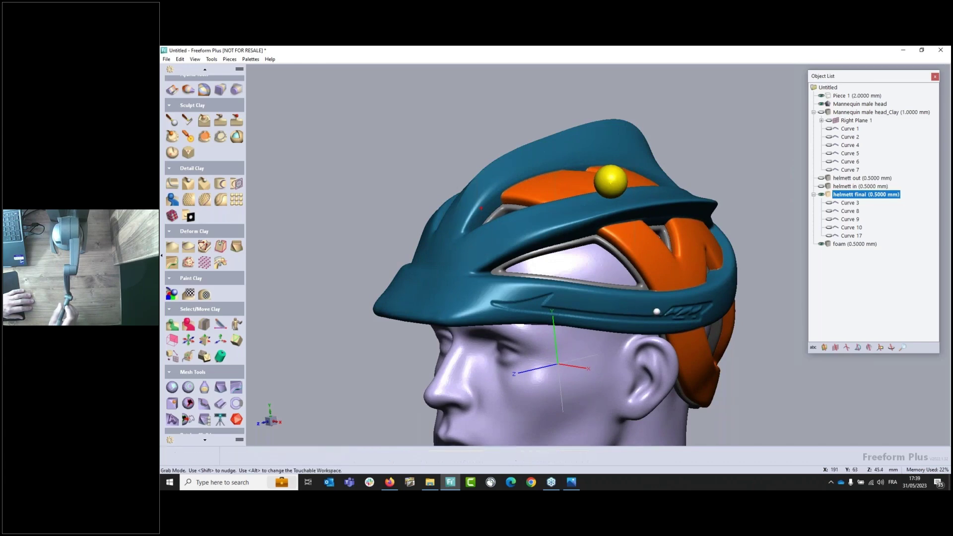
middle_click_drag(657, 312, 561, 316)
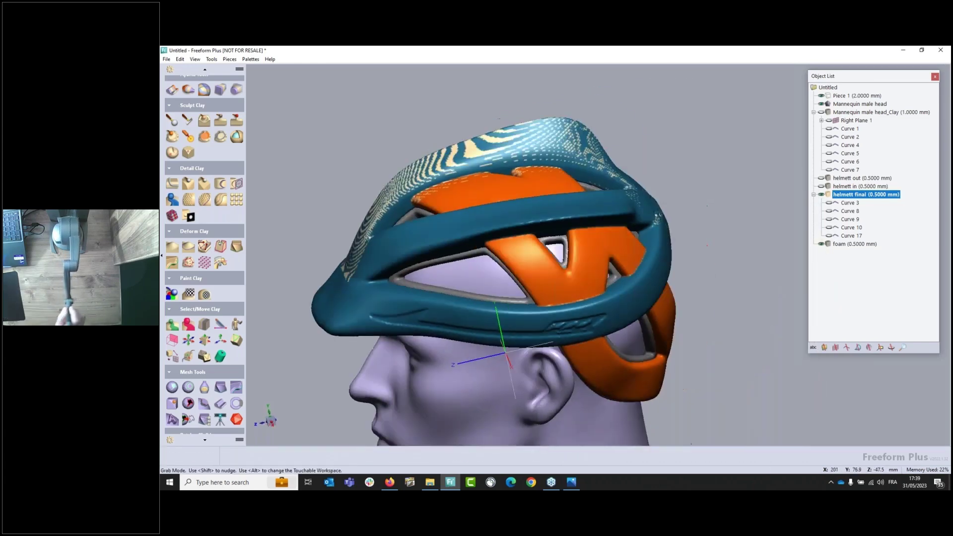
Examine the finished helmet from several angles and view the export and 3D Sprint options for helmett final
middle_click_drag(506, 350, 542, 341)
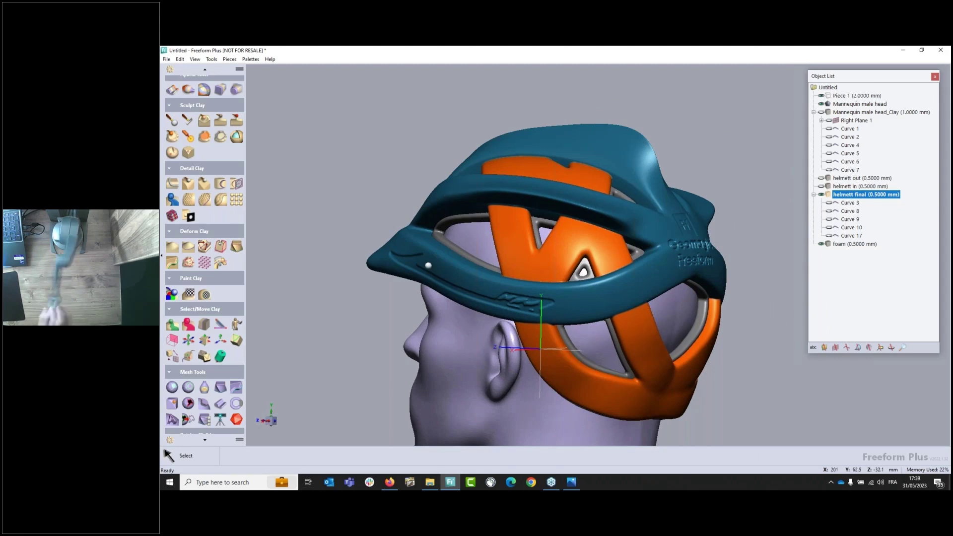
right_click(829, 196)
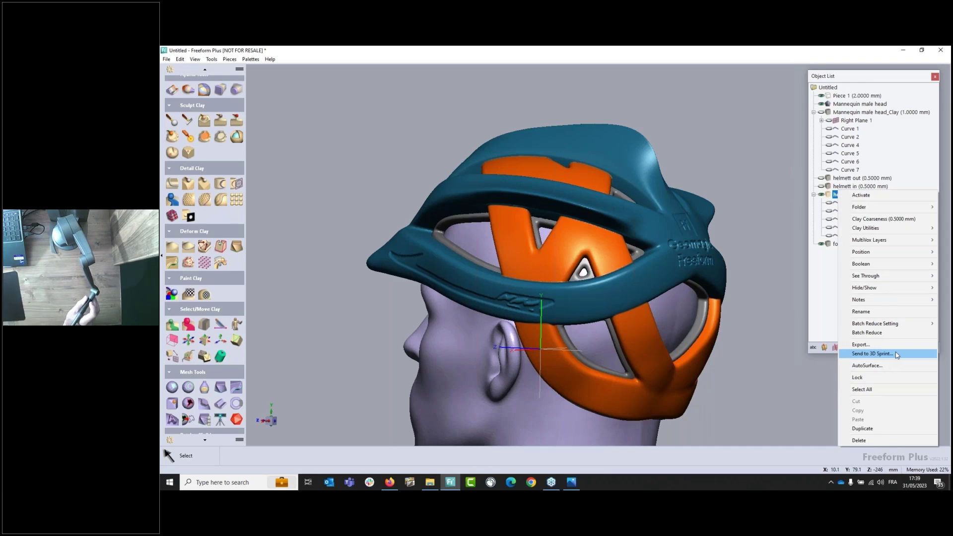
left_click(746, 370)
middle_click_drag(599, 287, 775, 226)
middle_click_drag(544, 268, 639, 356)
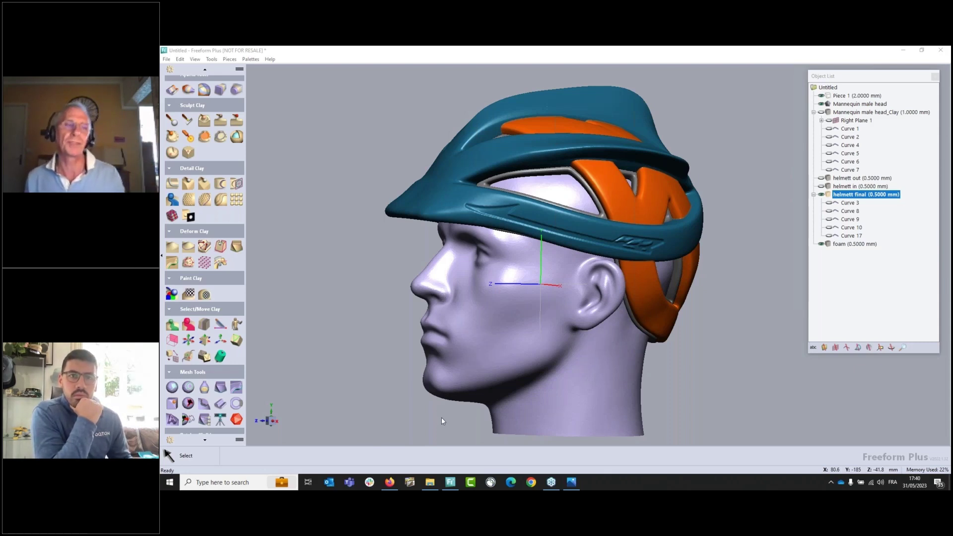
mouse_move(450, 482)
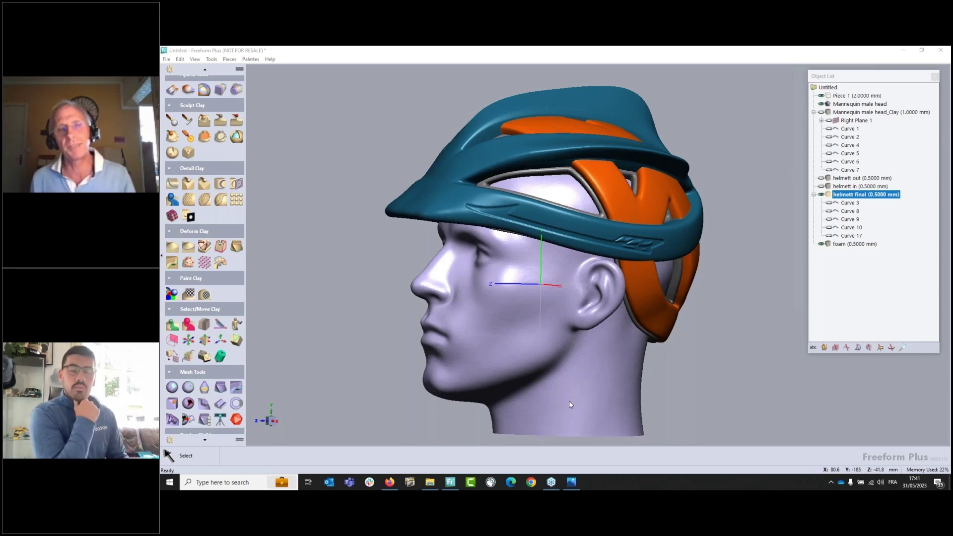
Collapse the Patches/Solids, Mold Prep and Mold Blocks tool groups
left_click(203, 442)
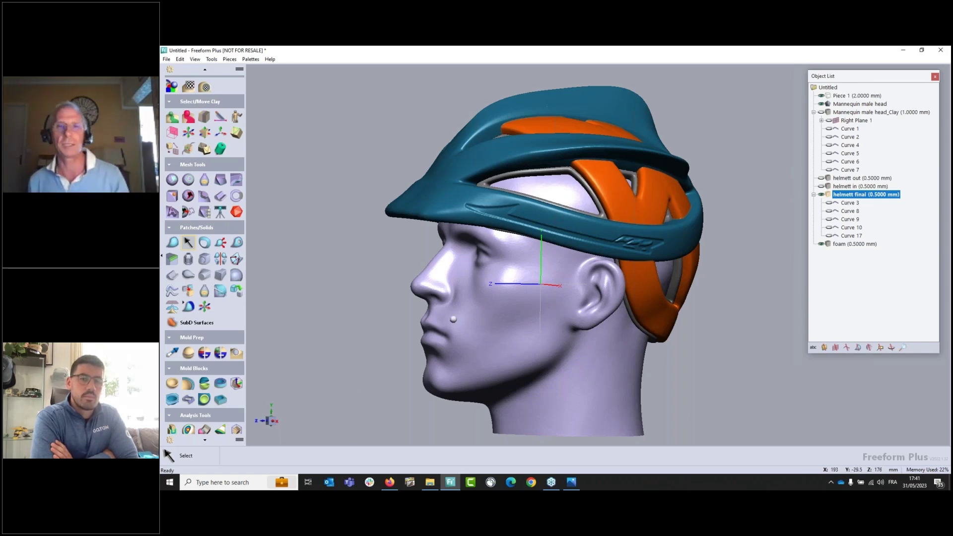
middle_click_drag(536, 290, 338, 289)
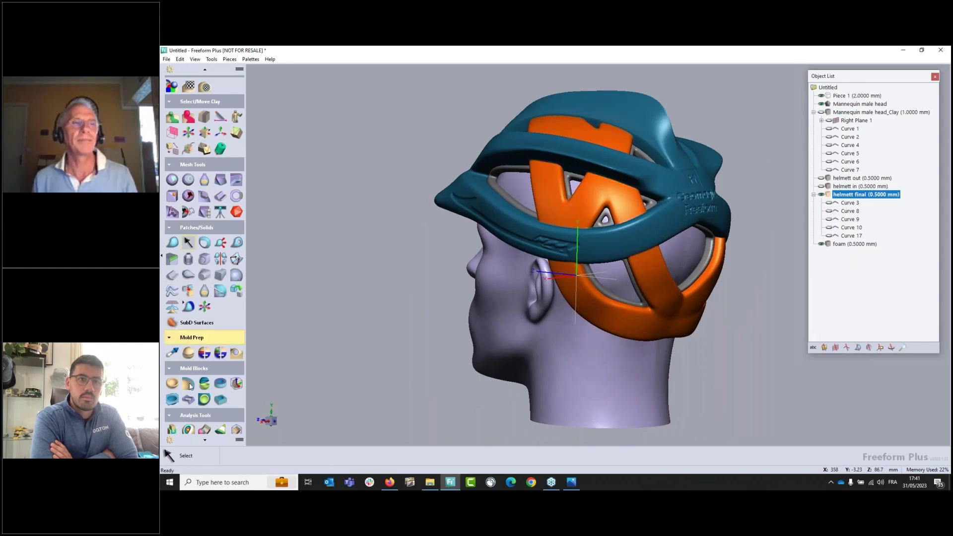
left_click(171, 230)
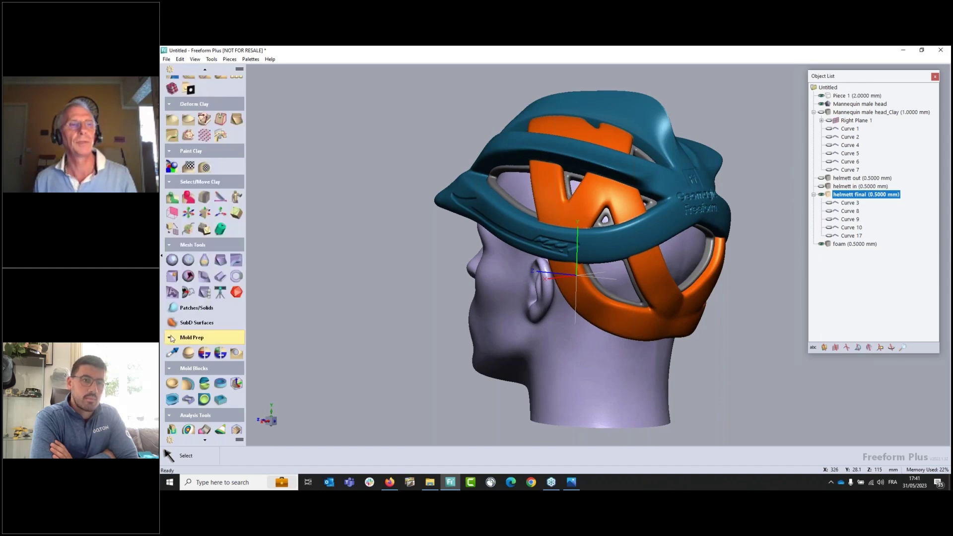
left_click(171, 339)
left_click(170, 369)
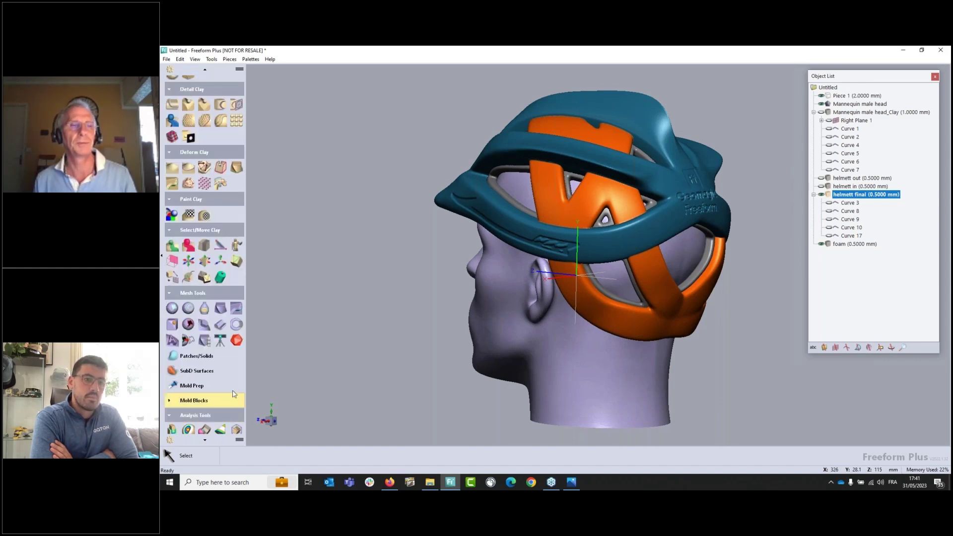
View the Dynabot sample categories, including Construction Elements, Design Tools and Utilities, without running any of them
middle_click_drag(491, 283, 531, 285)
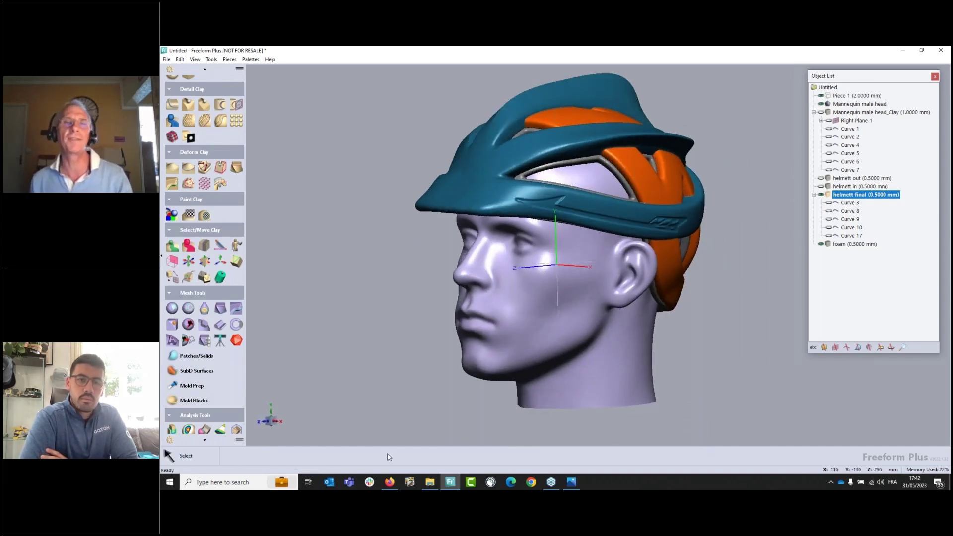
left_click(206, 440)
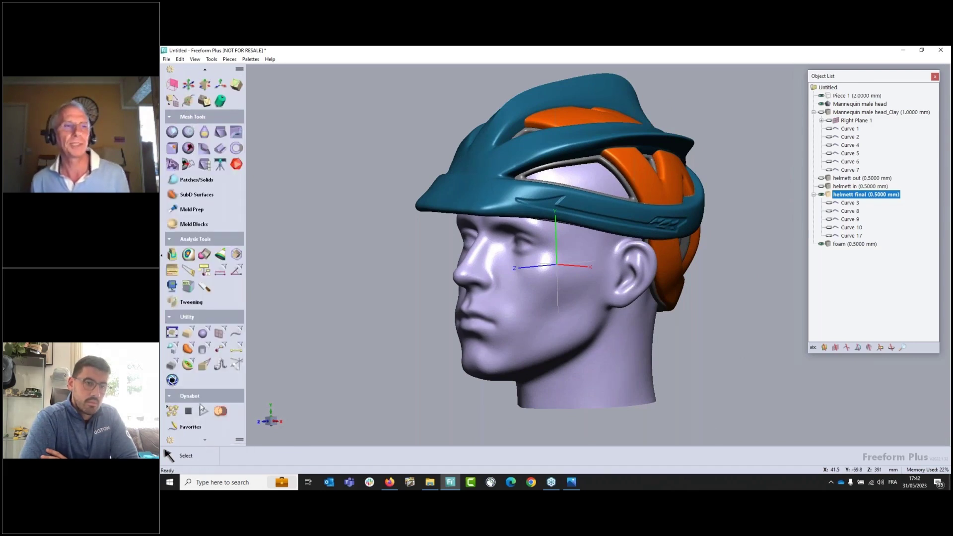
left_click(172, 412)
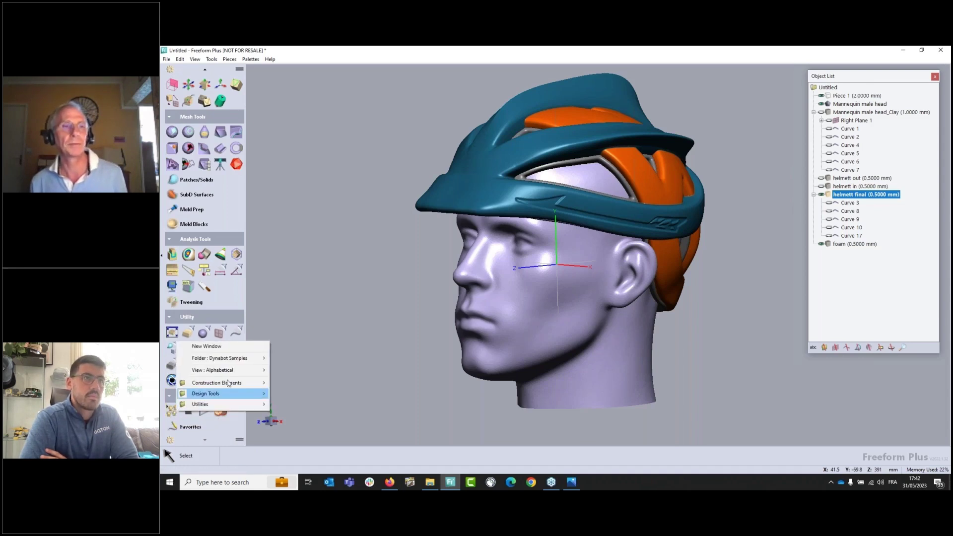
left_click(382, 288)
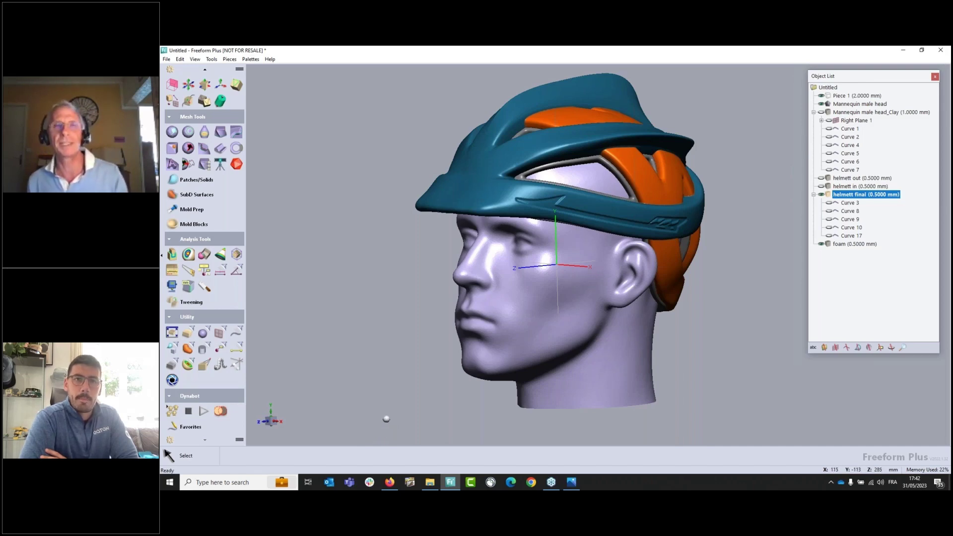
mouse_move(488, 295)
middle_mouse_down()
mouse_move(544, 296)
mouse_move(492, 299)
middle_mouse_up()
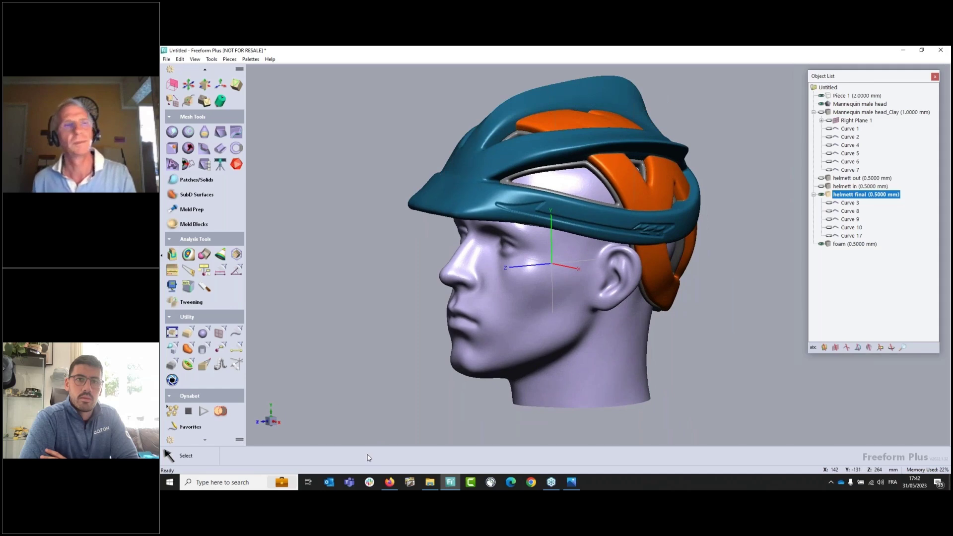
Hide the paint colors so the helmet shows in plain clay
scroll(213, 269, "up", 8)
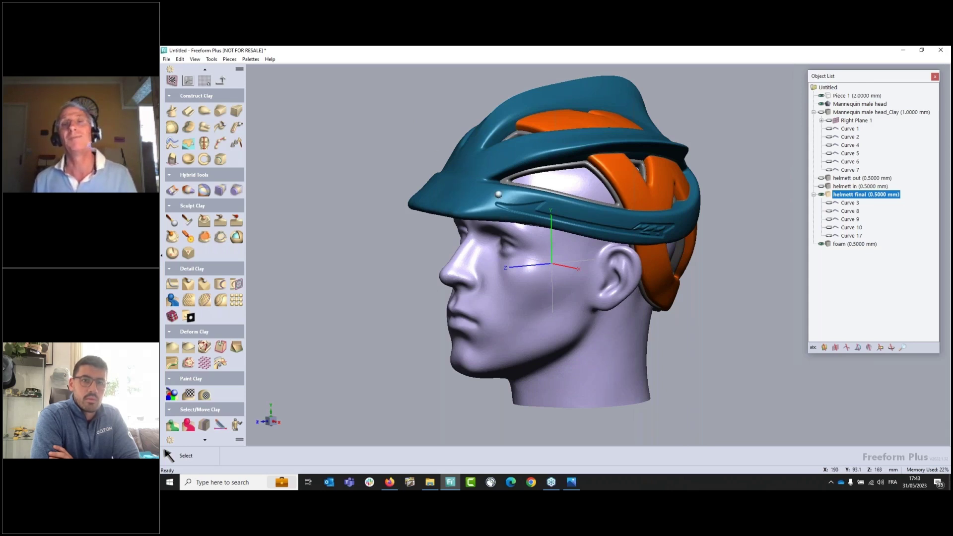
middle_click_drag(499, 147, 496, 231)
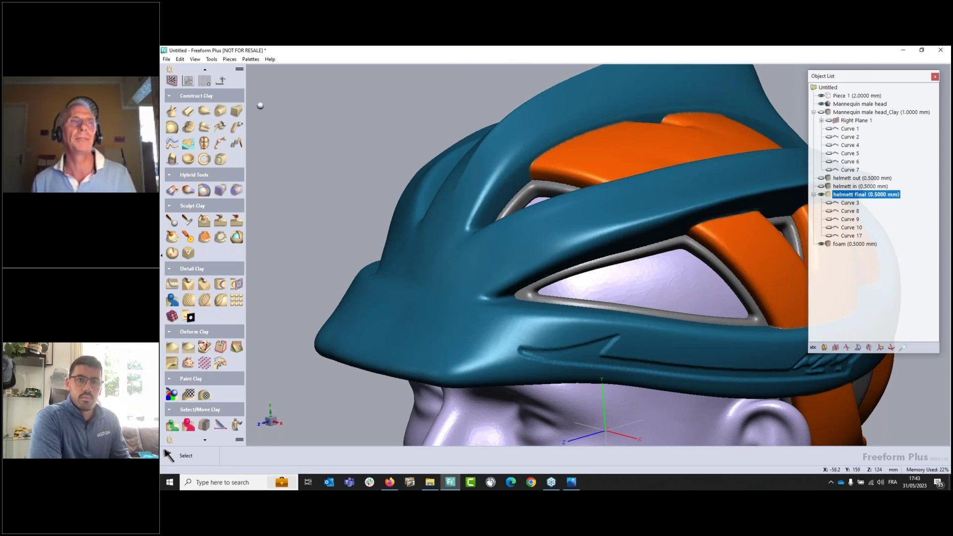
left_click(194, 60)
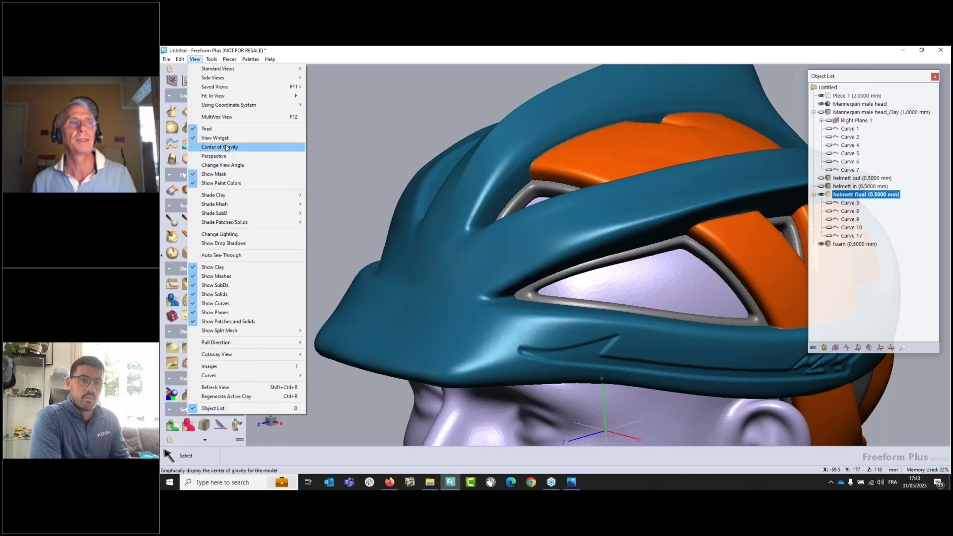
left_click(221, 183)
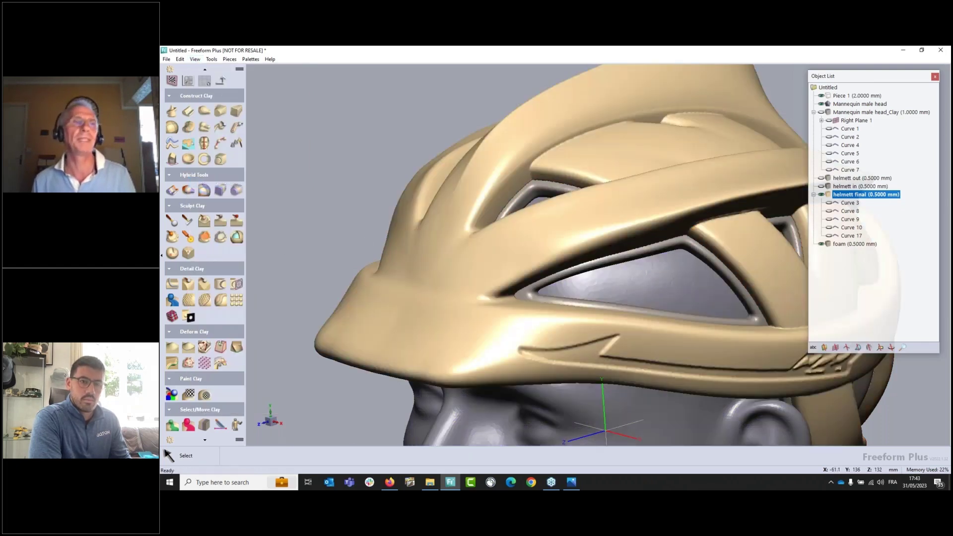
Carve a horseshoe-shaped groove with flared ends into the helmet's front, using a 4.5 mm tool and harder clay
left_click(172, 221)
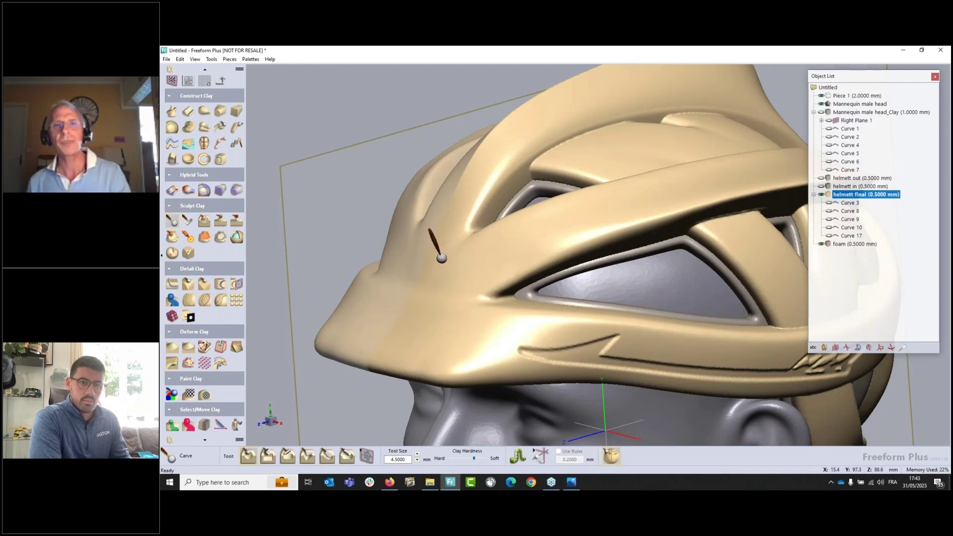
middle_click_drag(442, 258, 556, 183)
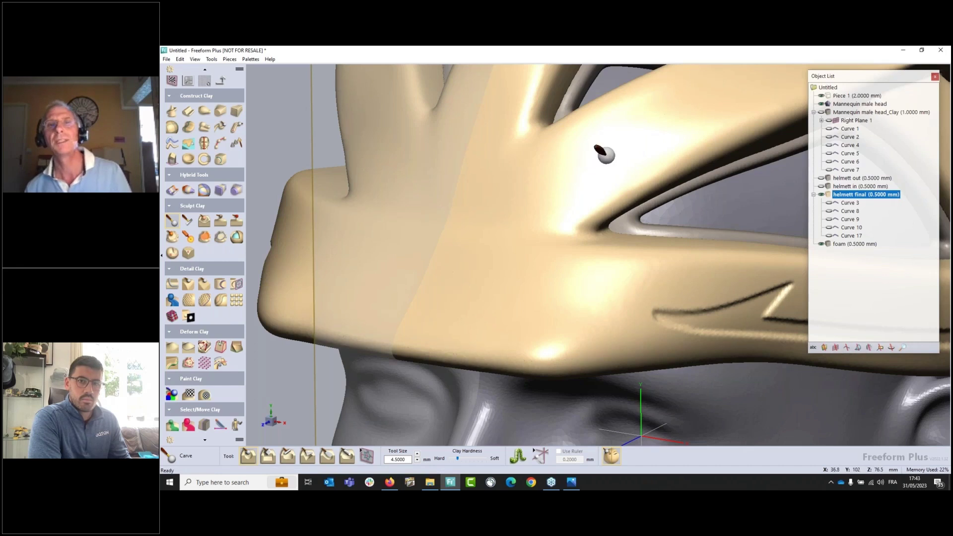
mouse_move(599, 149)
left_mouse_down()
mouse_move(565, 144)
mouse_move(518, 161)
mouse_move(506, 196)
mouse_move(524, 250)
mouse_move(492, 284)
mouse_move(442, 291)
mouse_move(524, 258)
mouse_move(494, 285)
mouse_move(397, 292)
mouse_move(449, 300)
mouse_move(492, 280)
mouse_move(520, 258)
mouse_move(521, 165)
mouse_move(594, 153)
mouse_move(537, 155)
mouse_move(522, 167)
mouse_move(502, 259)
mouse_move(437, 301)
mouse_move(446, 296)
left_mouse_up()
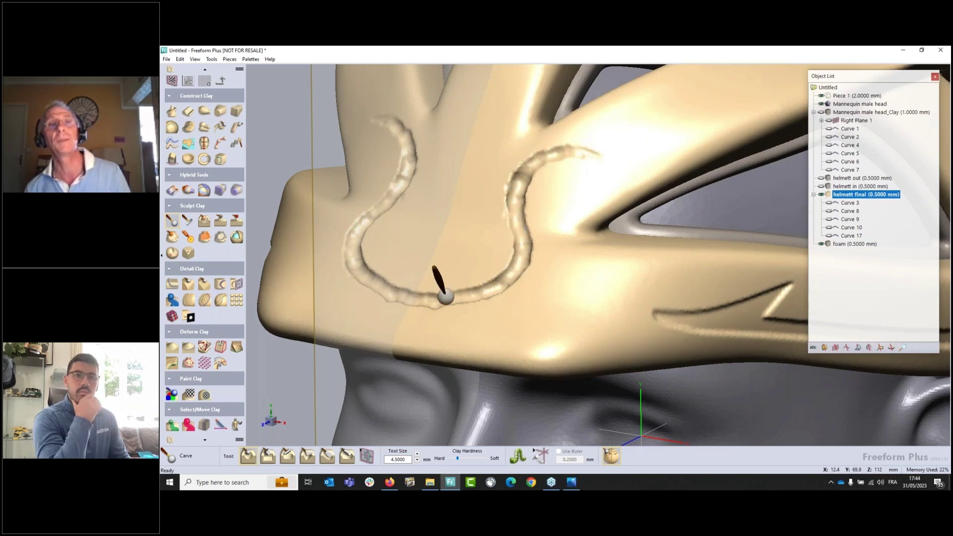
Smooth along the carved front groove with a 3 mm tool at the lowest smooth level
left_click(172, 237)
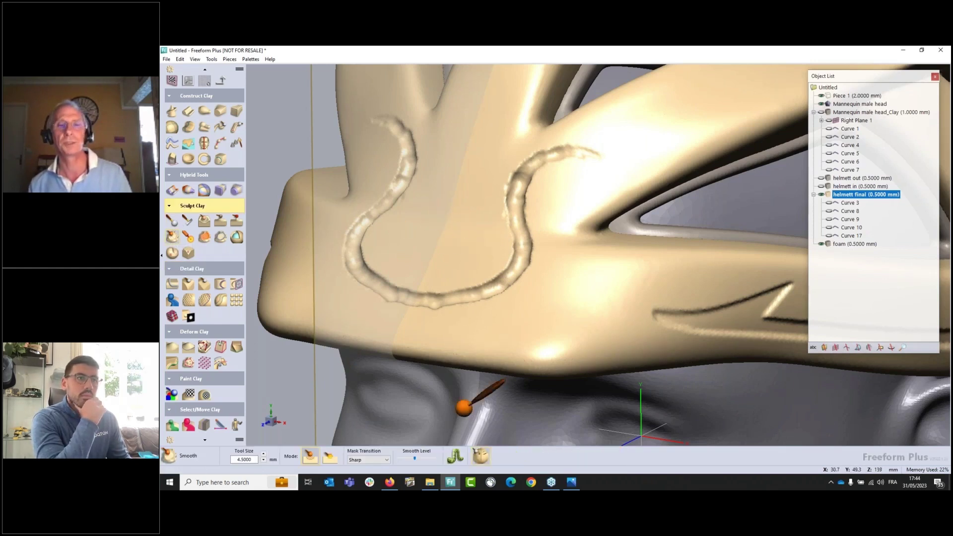
left_click_drag(415, 458, 398, 459)
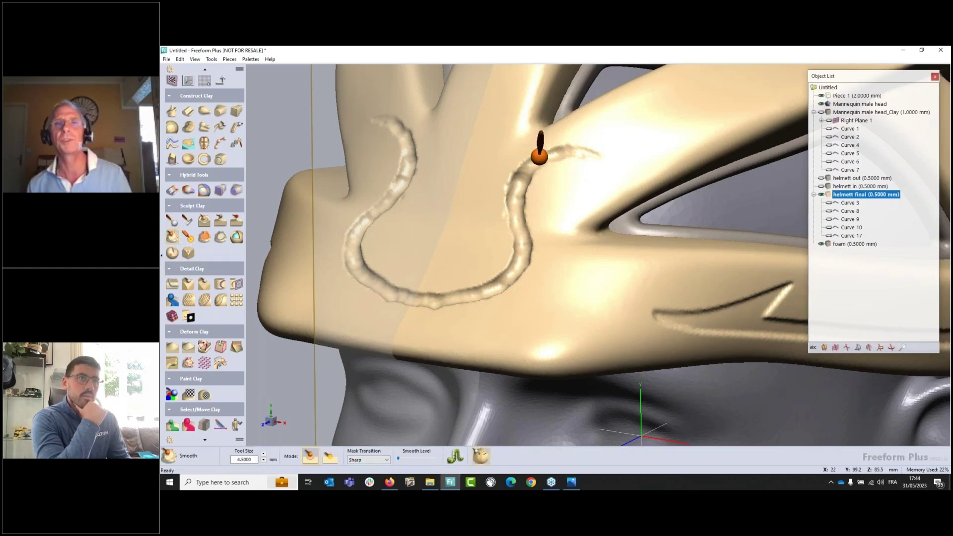
key("bracketleft")
key("bracketleft")
key("bracketleft")
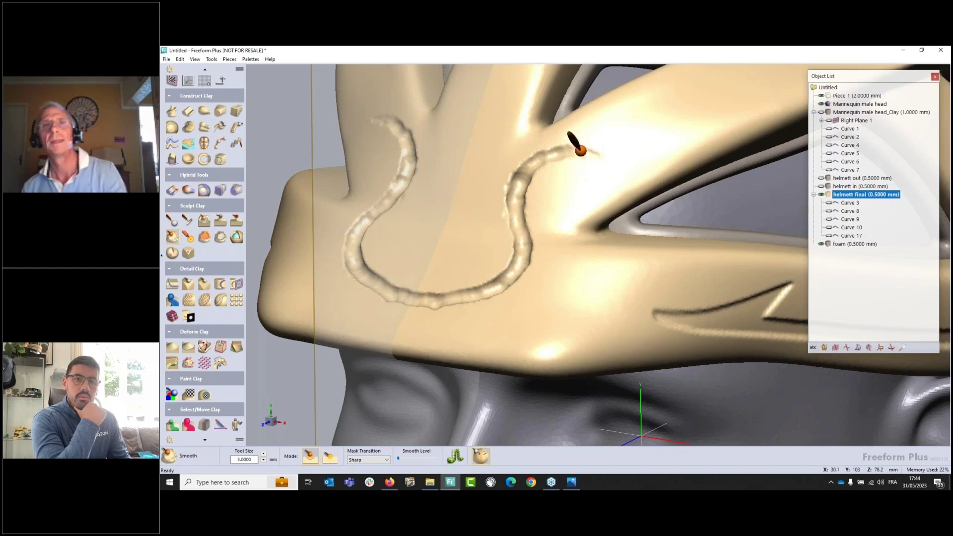
mouse_move(580, 150)
left_mouse_down()
mouse_move(519, 185)
mouse_move(526, 171)
mouse_move(516, 271)
mouse_move(410, 299)
left_mouse_up()
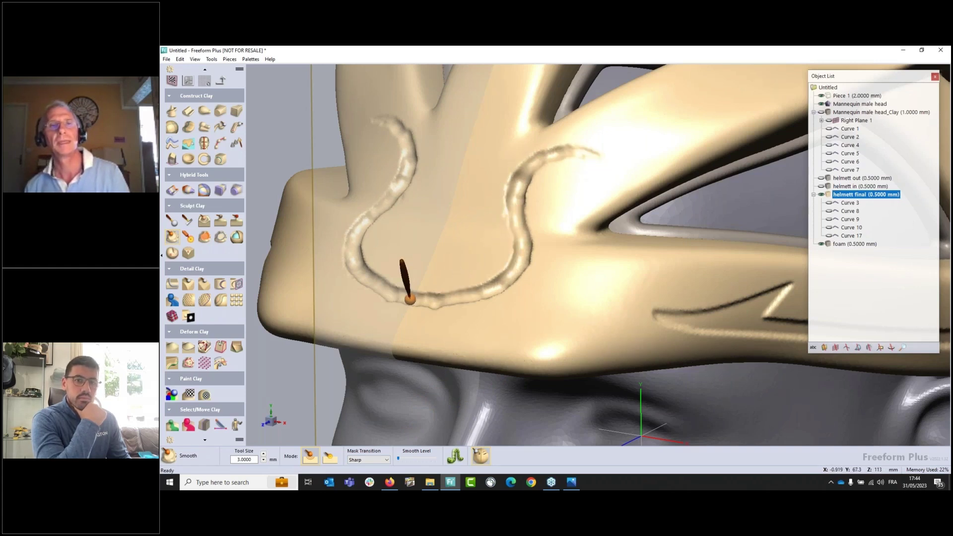
Smooth the front groove further with a 4 mm tool at a medium smooth level
key("bracketright")
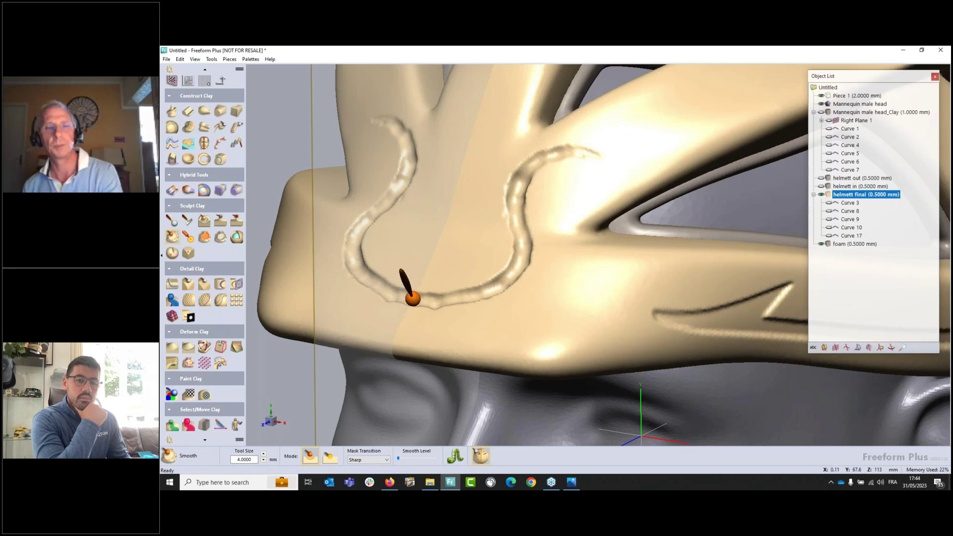
mouse_move(415, 299)
left_mouse_down()
mouse_move(484, 289)
mouse_move(418, 299)
mouse_move(519, 249)
mouse_move(514, 219)
mouse_move(497, 214)
mouse_move(605, 155)
mouse_move(511, 228)
mouse_move(483, 293)
mouse_move(446, 298)
left_mouse_up()
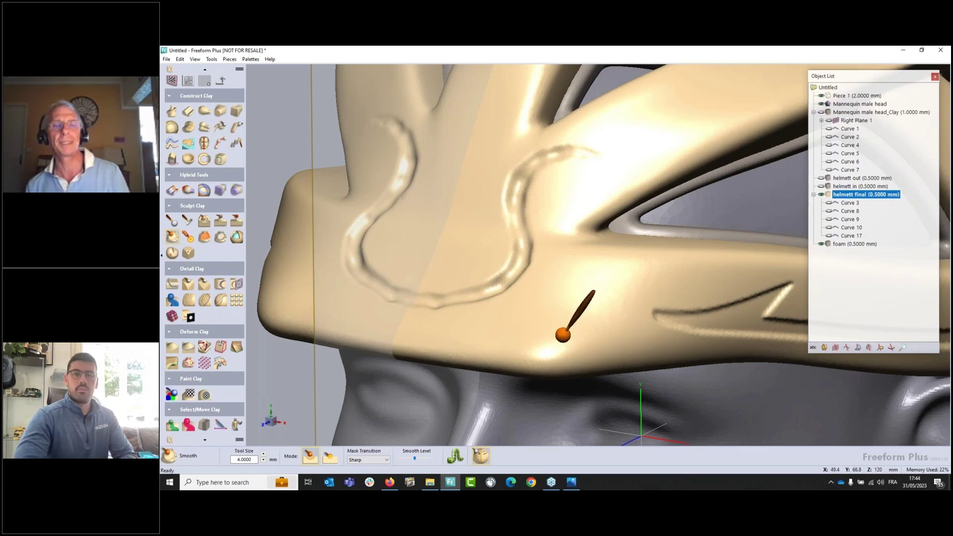
key("Escape")
Examine the smoothed front groove and the whole helmet on the head from the front and side, without an active sculpting tool
middle_click_drag(437, 239, 542, 259)
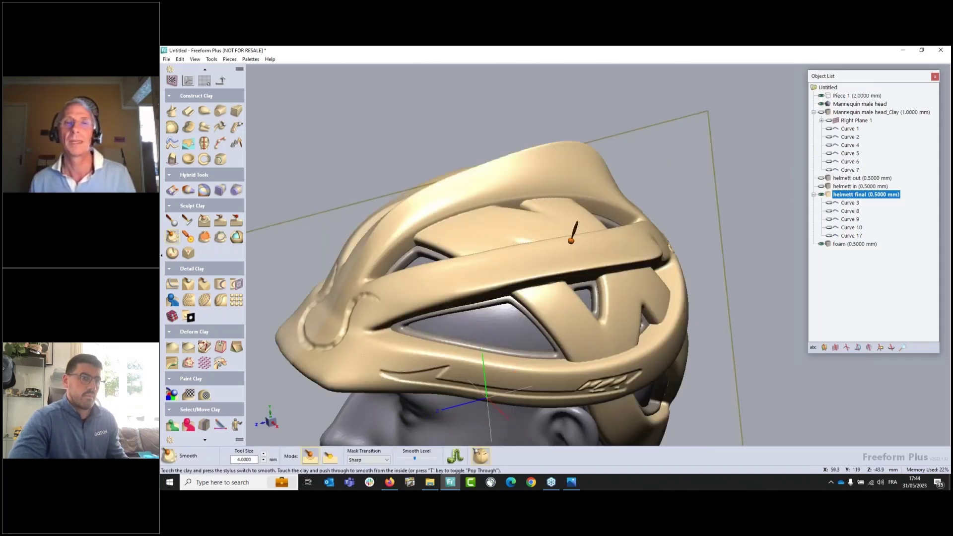
middle_click_drag(603, 243, 618, 251)
middle_click_drag(501, 407, 500, 326)
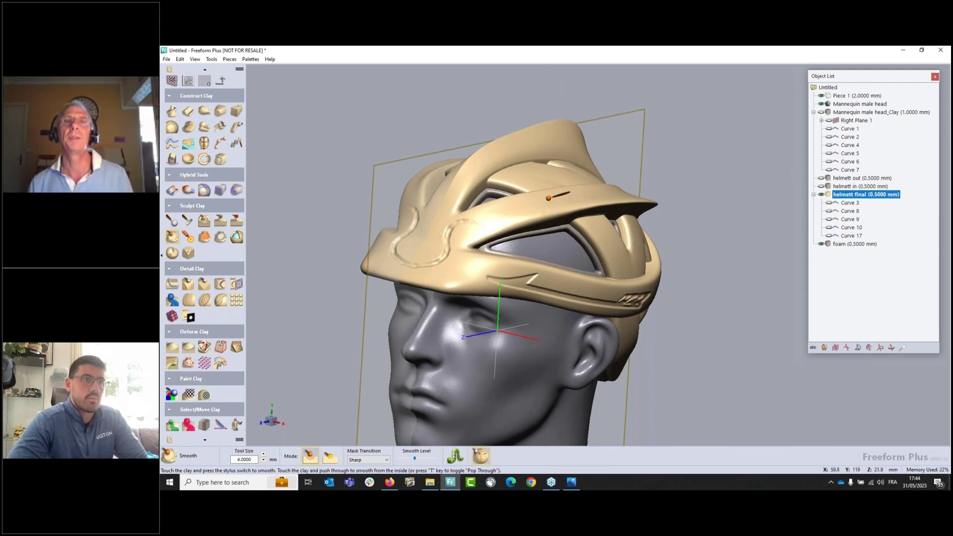
middle_click_drag(571, 195, 586, 152)
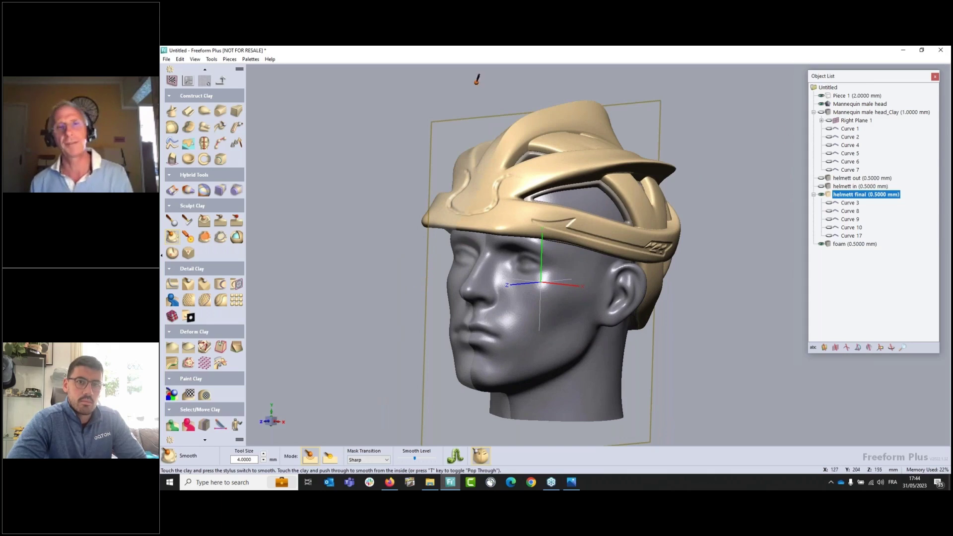
key("Escape")
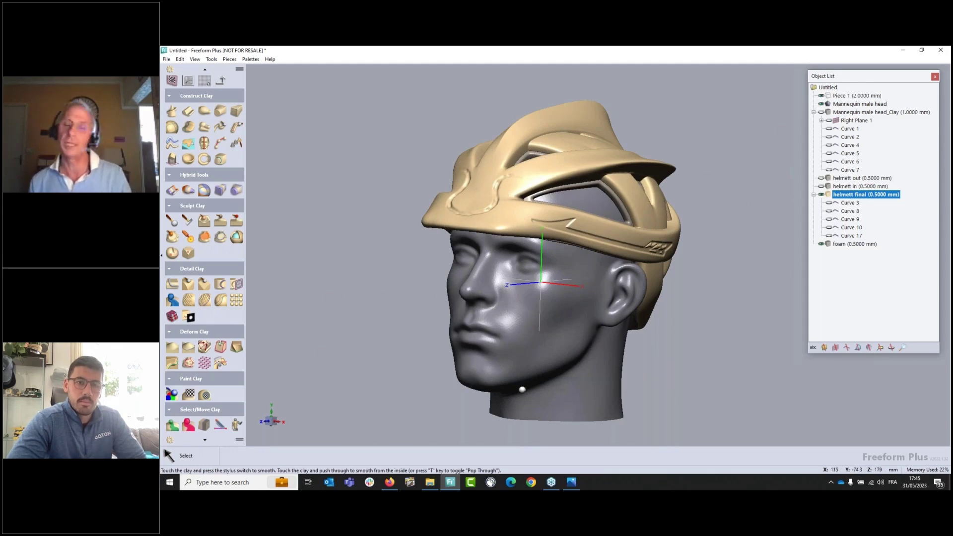
middle_click_drag(556, 245, 579, 398)
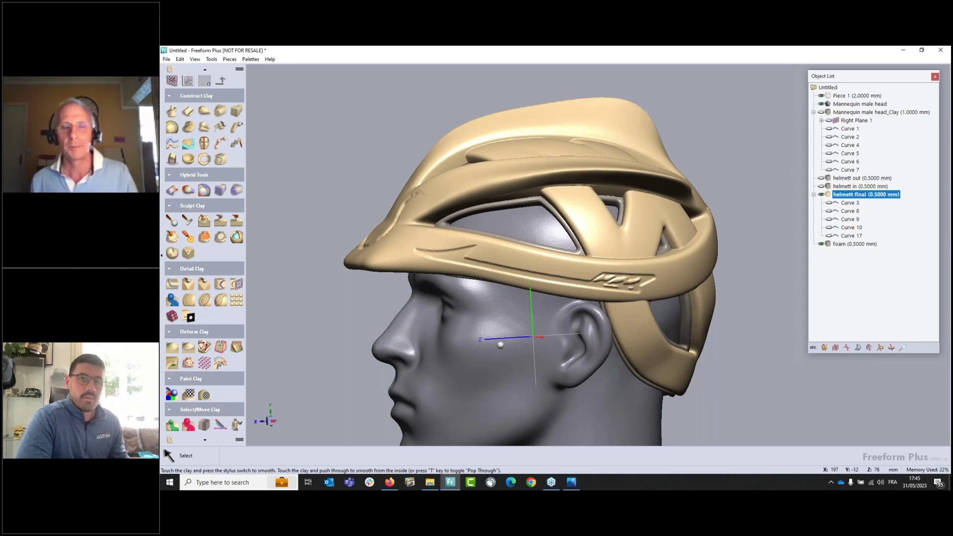
middle_click_drag(532, 286, 538, 337)
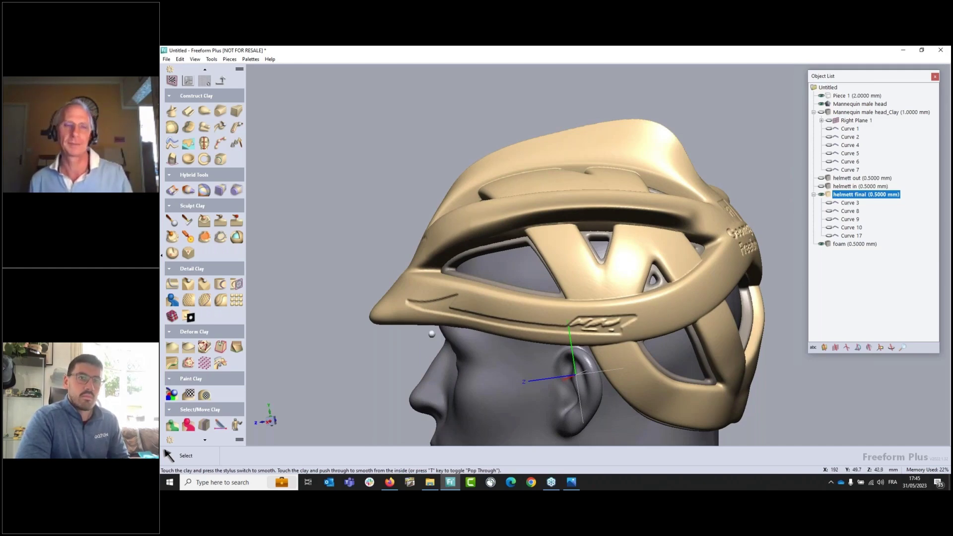
middle_click_drag(432, 334, 659, 310)
middle_click_drag(552, 357, 560, 357)
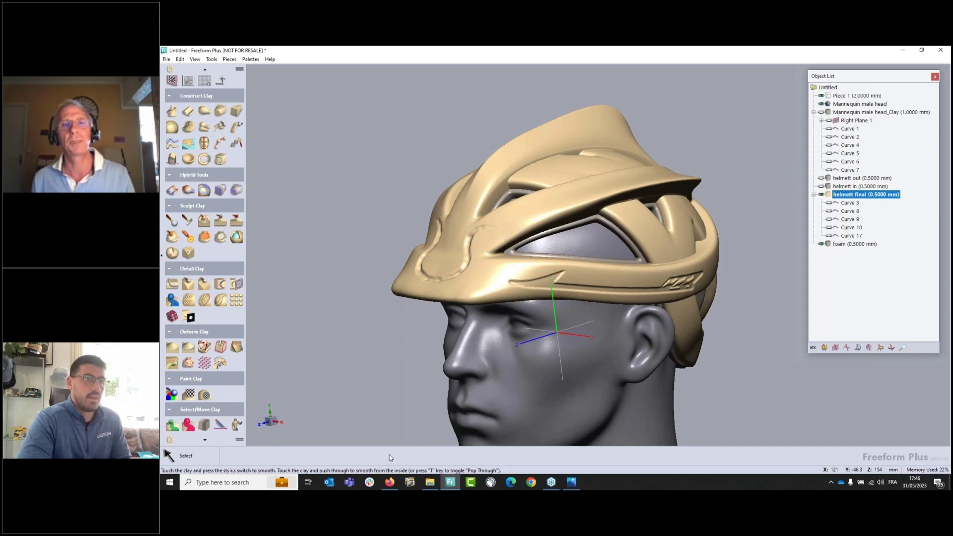
middle_click_drag(441, 368, 419, 459)
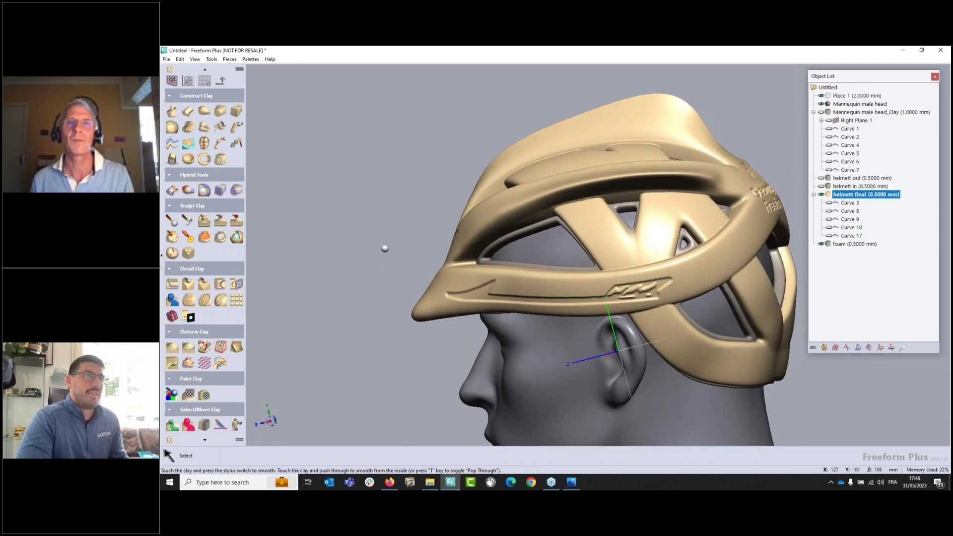
scroll(385, 249, "up", 5)
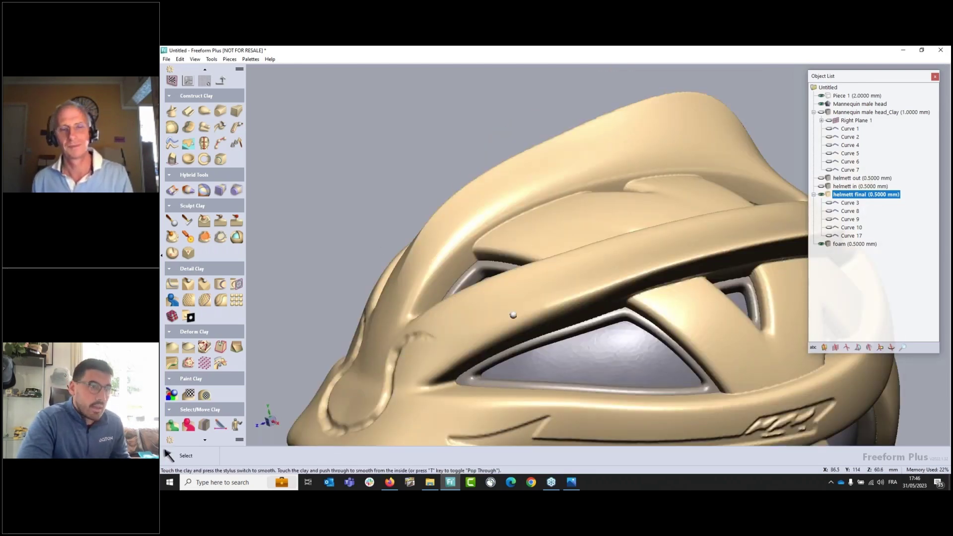
Examine the whole helmet on the mannequin head from the rear and the side, and reveal the Mesh Tools palette
scroll(366, 395, "down", 5)
right_click_drag(516, 272, 355, 223)
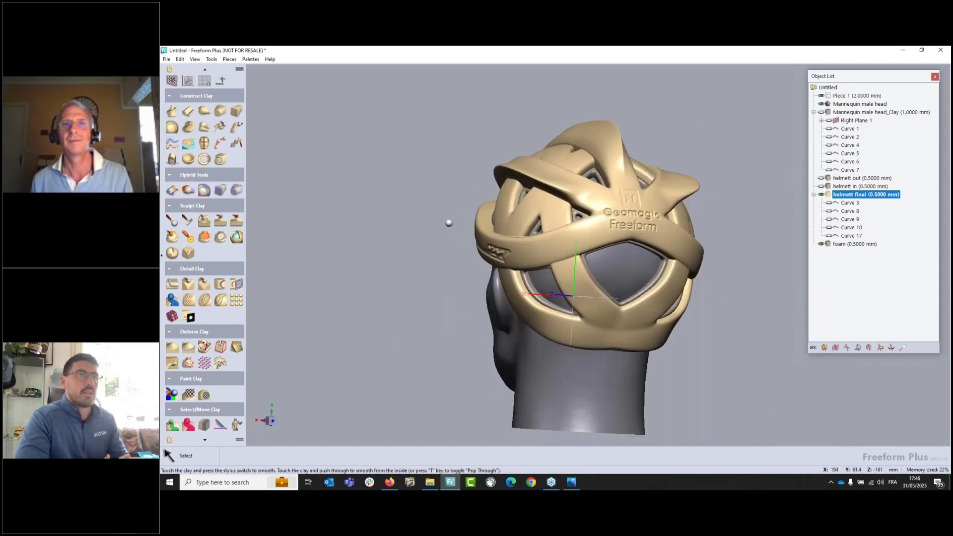
right_click_drag(449, 219, 591, 213)
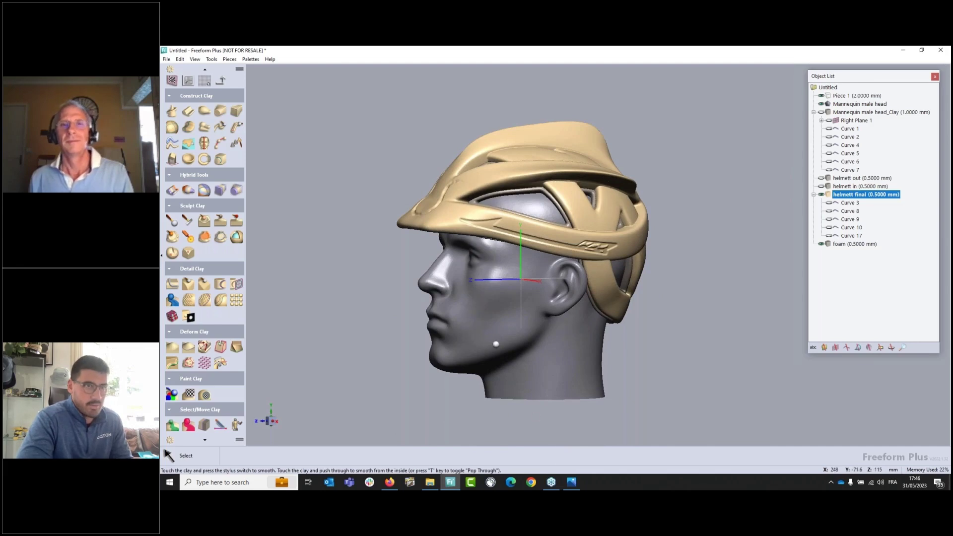
right_click_drag(497, 345, 394, 349)
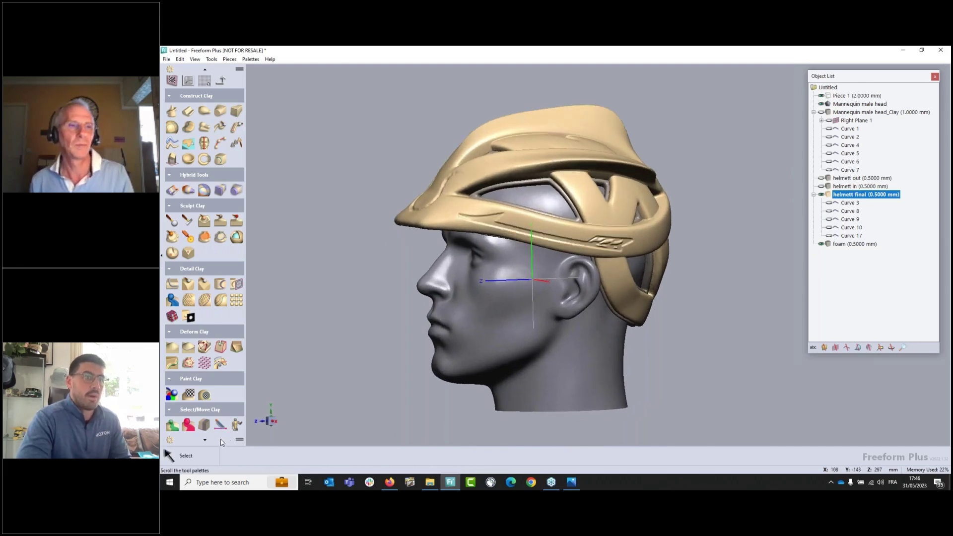
left_click(202, 441)
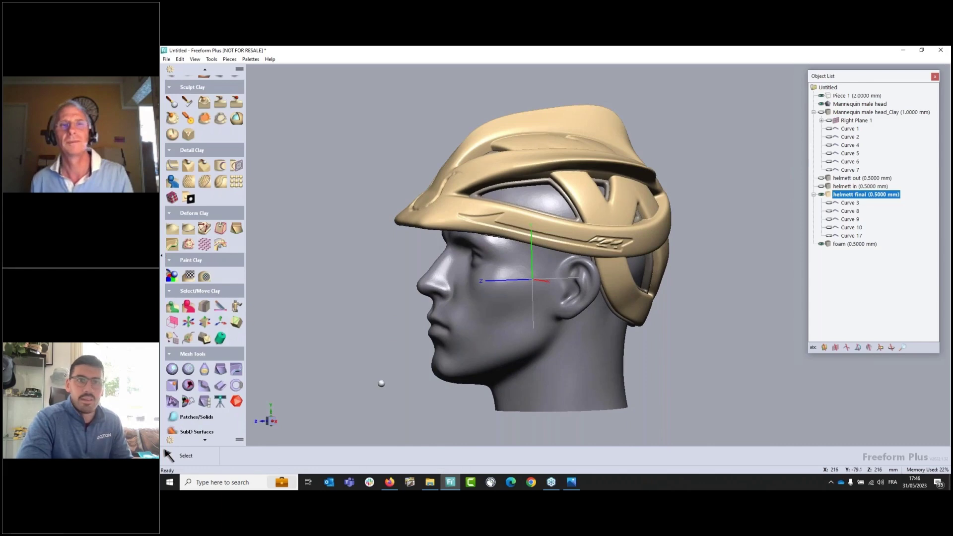
middle_click_drag(496, 337, 444, 299)
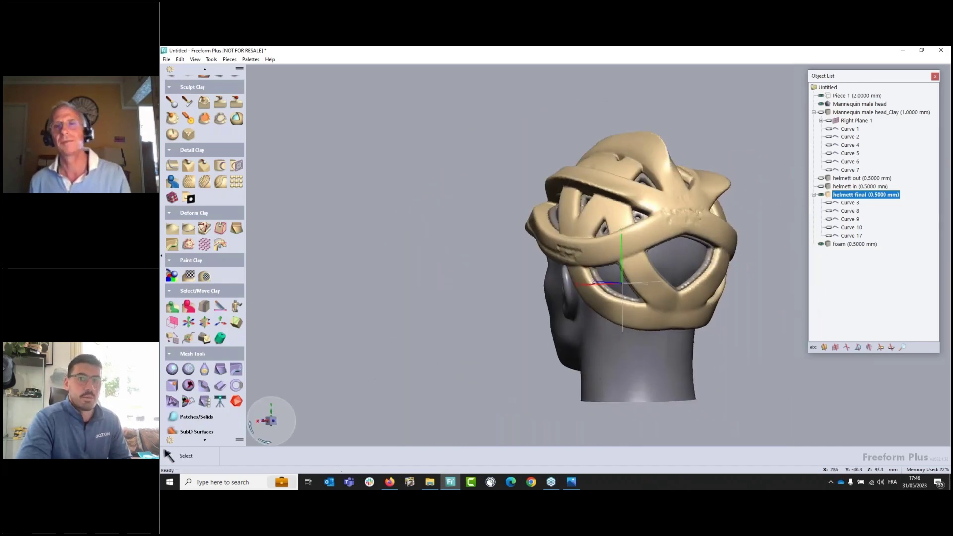
middle_click_drag(471, 269, 406, 143)
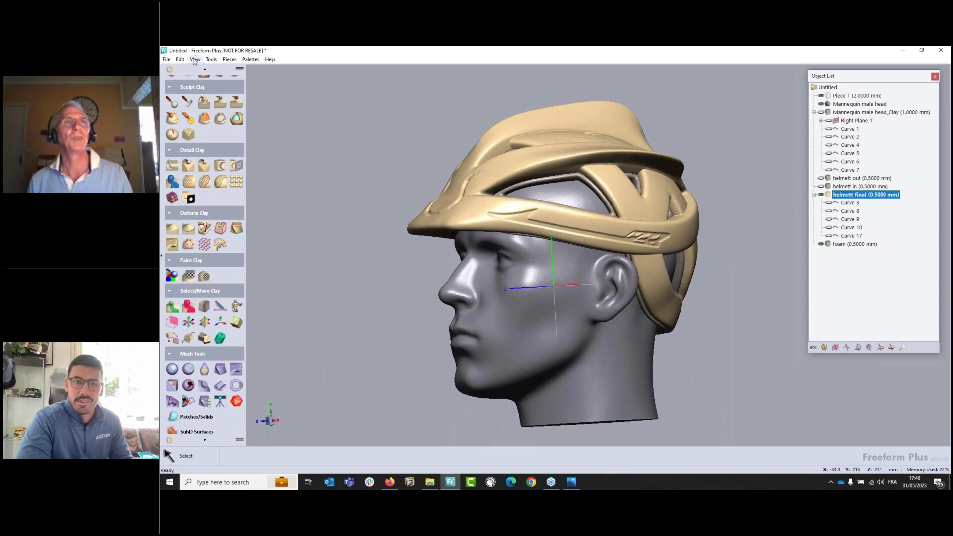
Switch the view to show the colours of the helmet and mannequin head, and inspect them from the side and rear
left_click(194, 59)
left_click(214, 183)
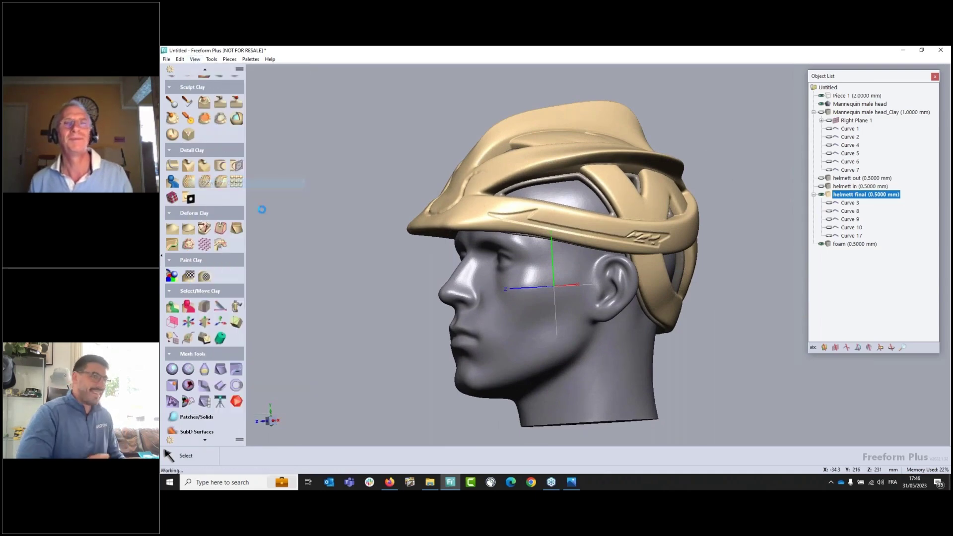
middle_click_drag(560, 273, 508, 317)
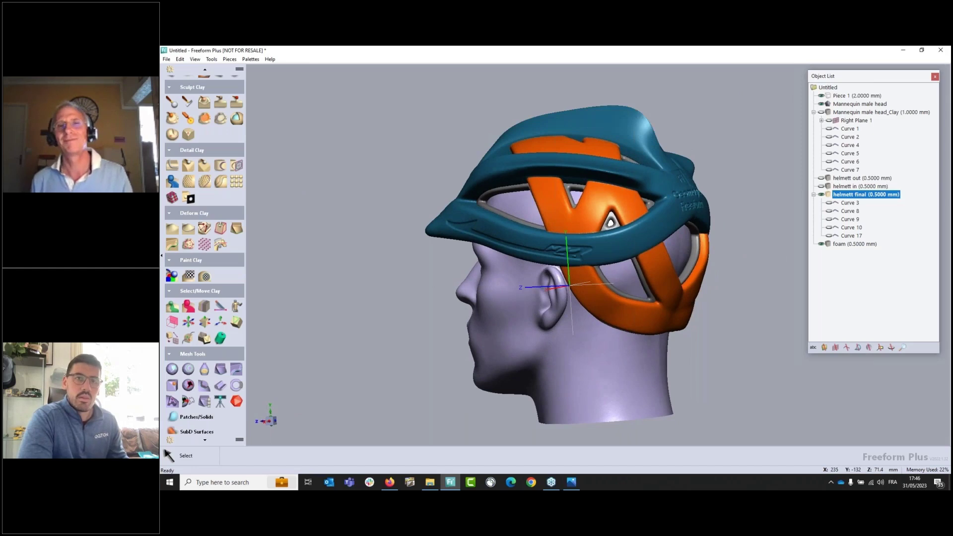